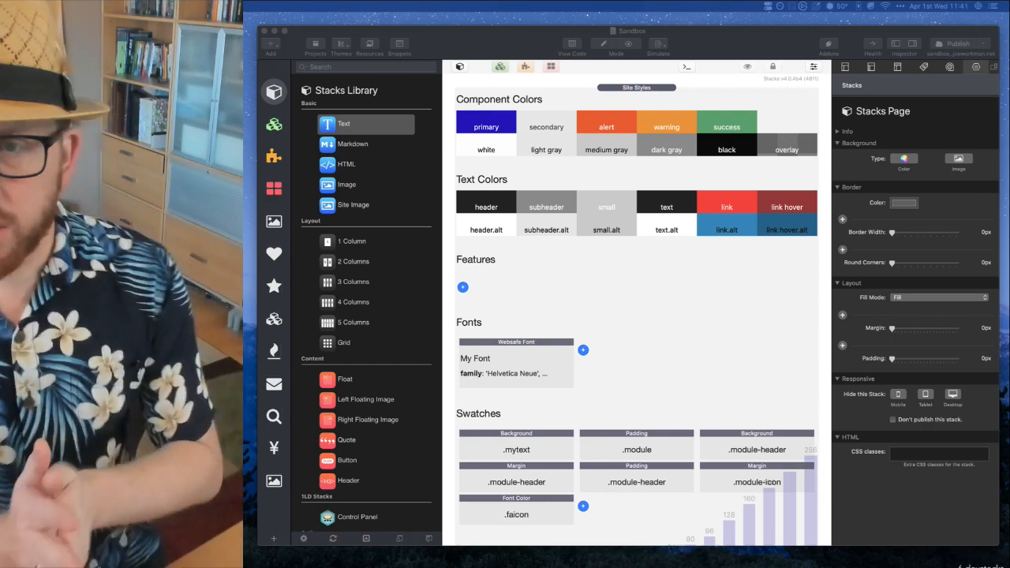
Reposition the Sandbox project window and browse the Foundation 6 group of the Stacks library down to its Buttons category
click(521, 31)
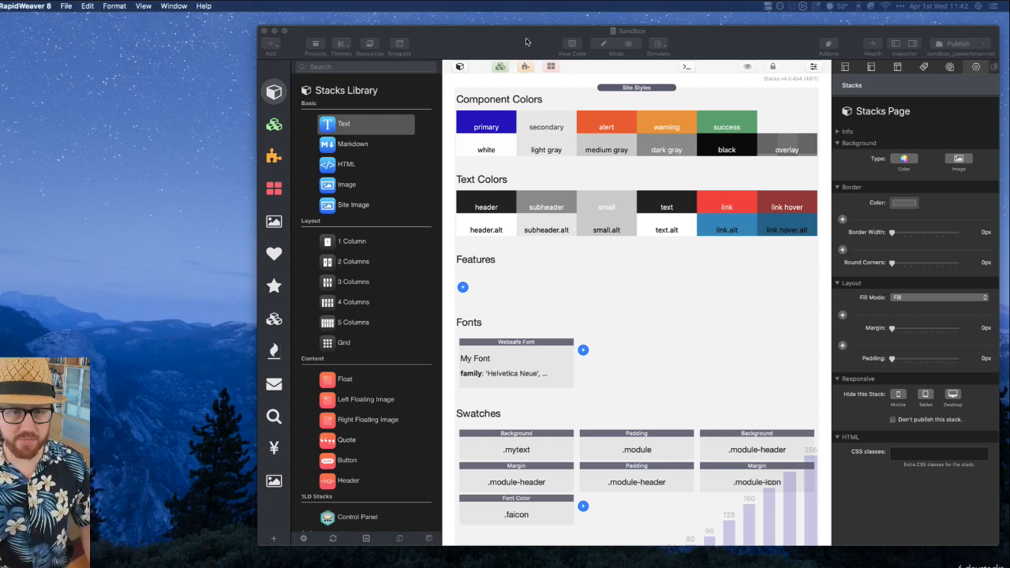
drag(526, 41, 442, 38)
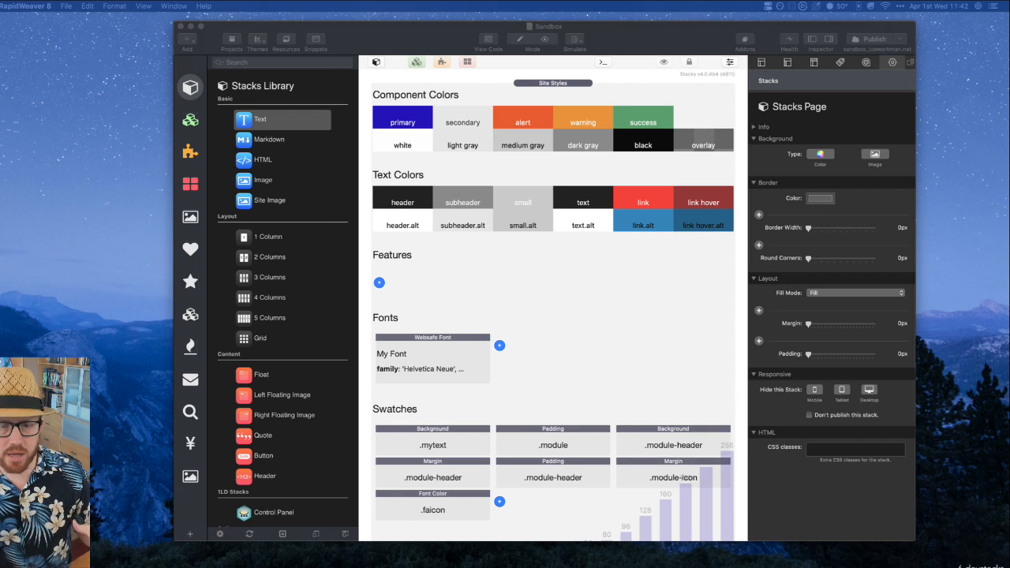
scroll(267, 426, down, 5)
scroll(270, 348, down, 2)
click(190, 459)
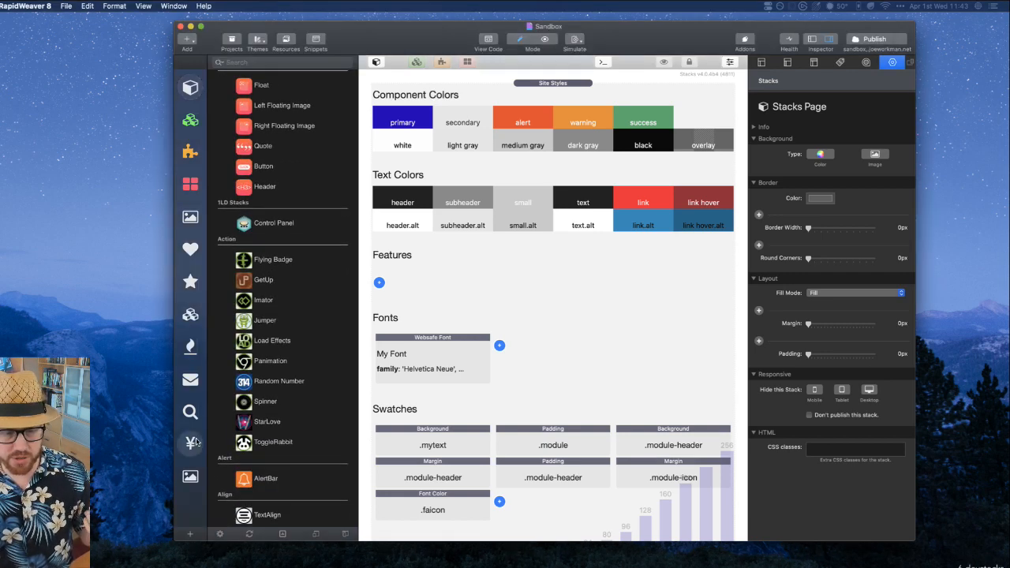
click(190, 444)
scroll(629, 304, down, 10)
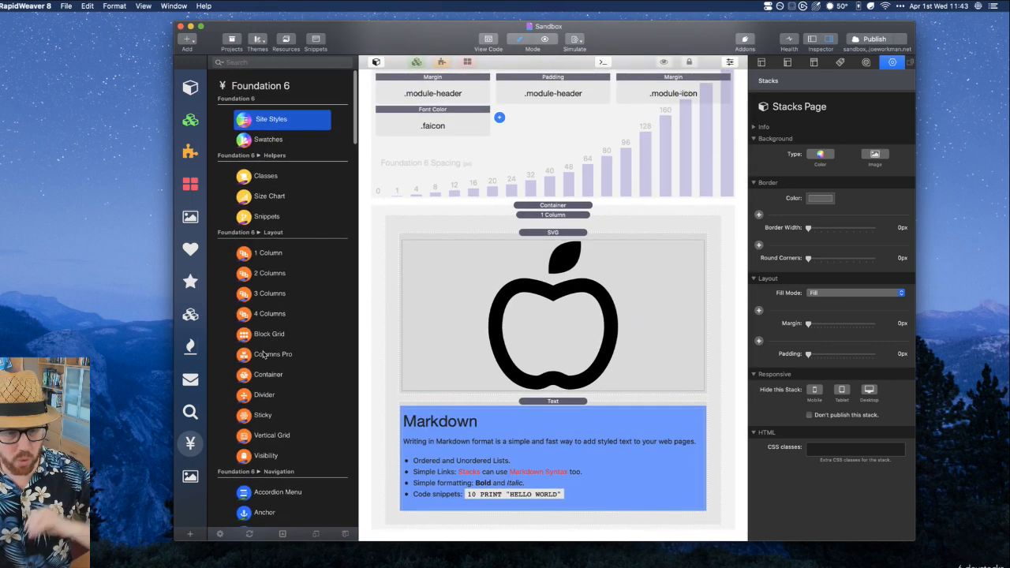
scroll(263, 354, down, 10)
scroll(263, 354, down, 10)
Add an Anchor stack above the SVG in the 1 Column stack and enable its Smooth Scroll option
drag(257, 270, 565, 229)
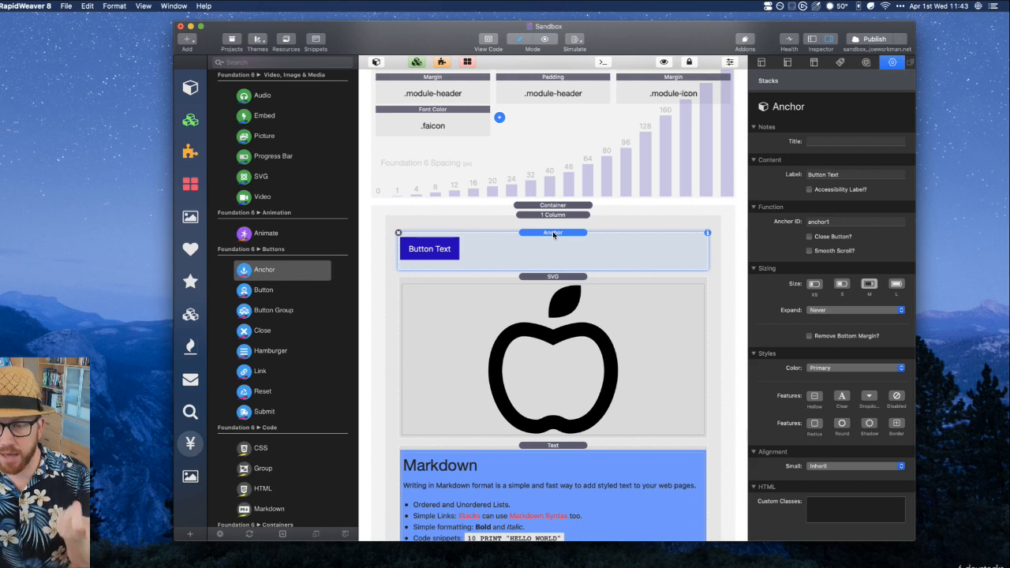
click(809, 250)
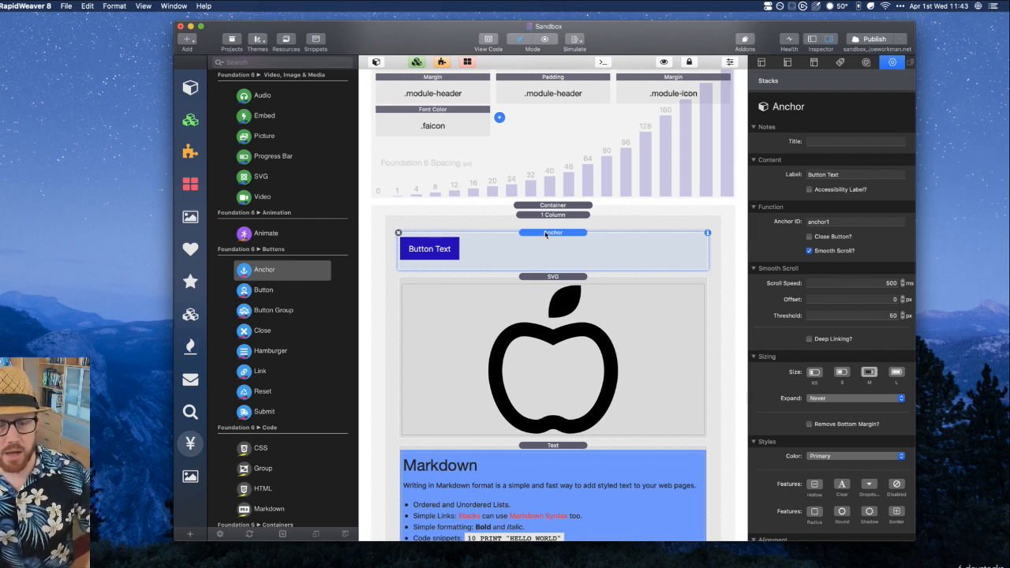
click(270, 311)
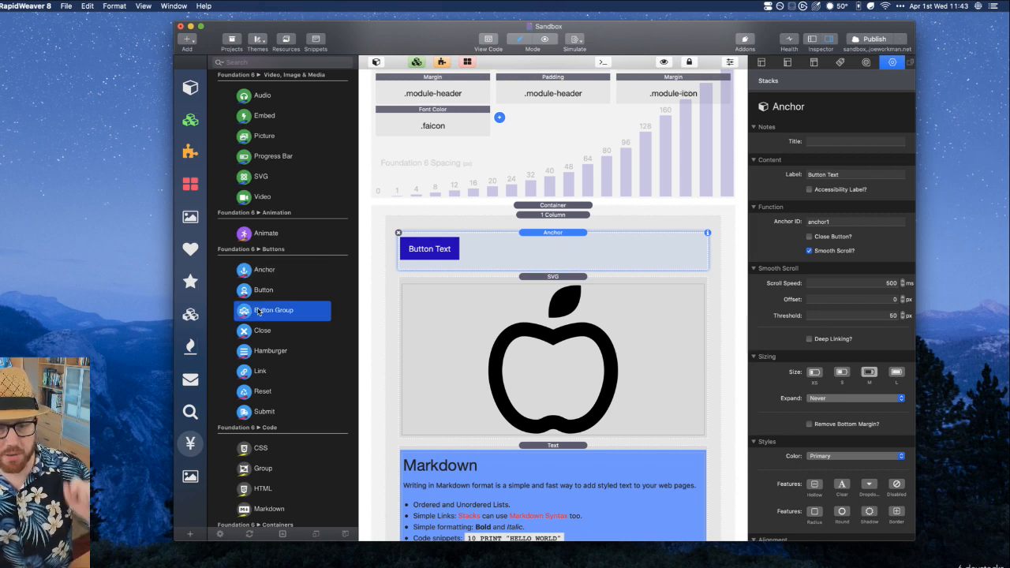
Delete the Anchor, SVG and Text stacks so that the 1 Column stack is empty
click(398, 232)
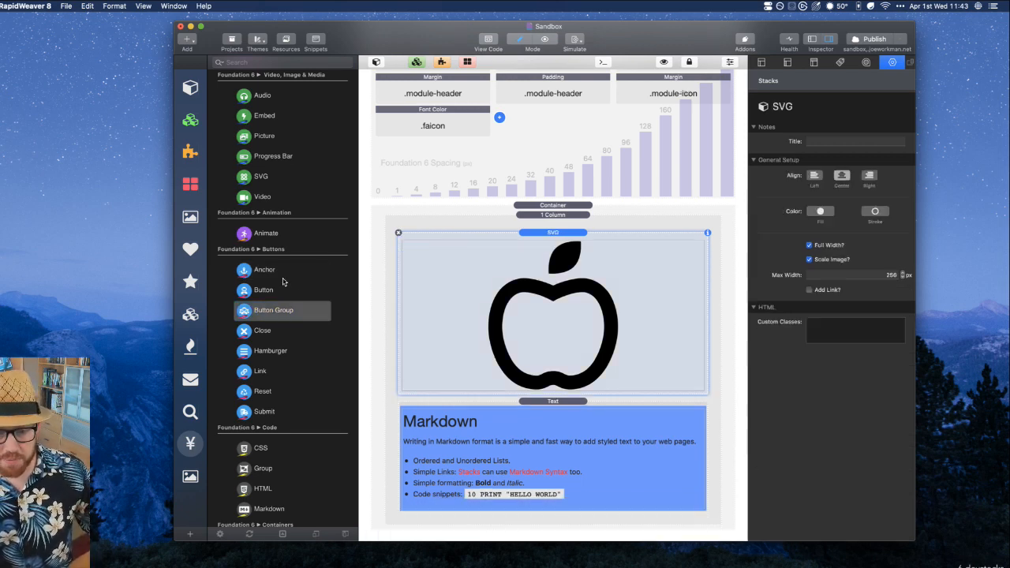
click(398, 233)
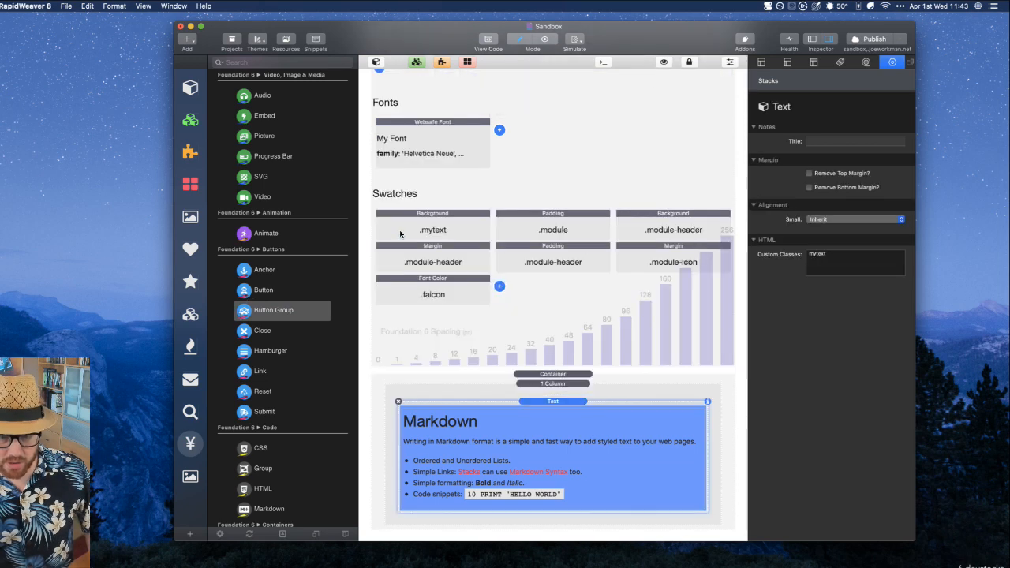
click(398, 402)
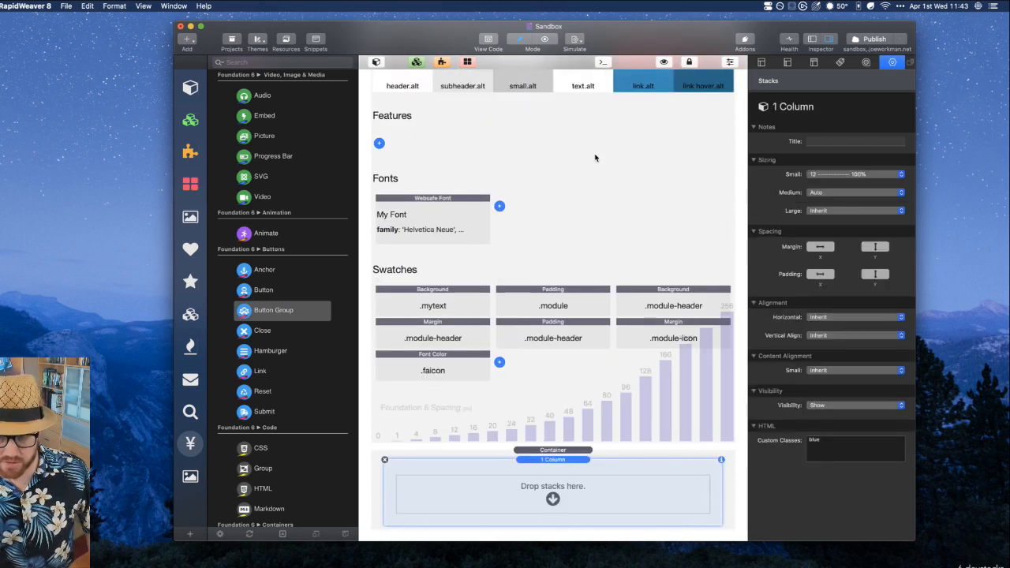
Collapse the Site Styles stack and add a Button Group stack inside the empty 1 Column stack
scroll(595, 158, up, 5)
click(551, 83)
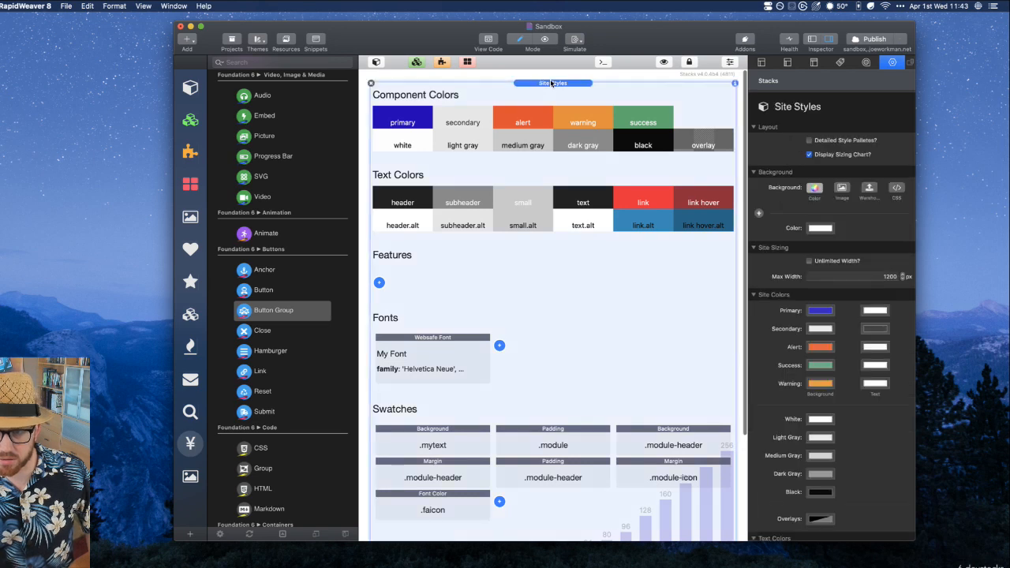
key(super+semicolon)
click(542, 116)
drag(256, 318, 533, 126)
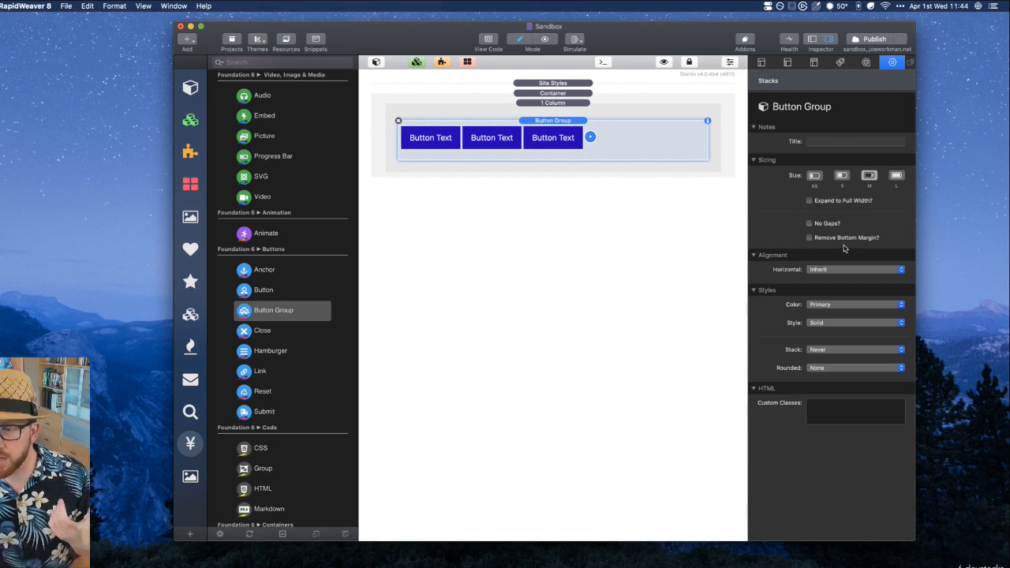
Toggle the Button Group's No Gaps option on and off, preview the page in Safari and close that preview
click(808, 224)
click(809, 225)
key(shift+super+r)
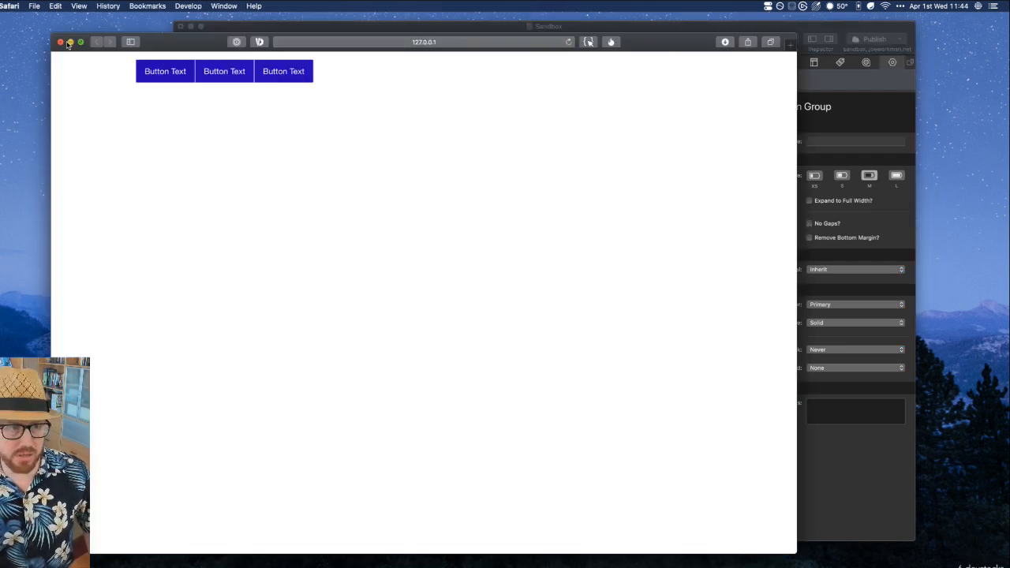
click(60, 42)
Preview the page within the project window with the Button Group selected and compare No Gaps on and off
click(543, 257)
key(super+r)
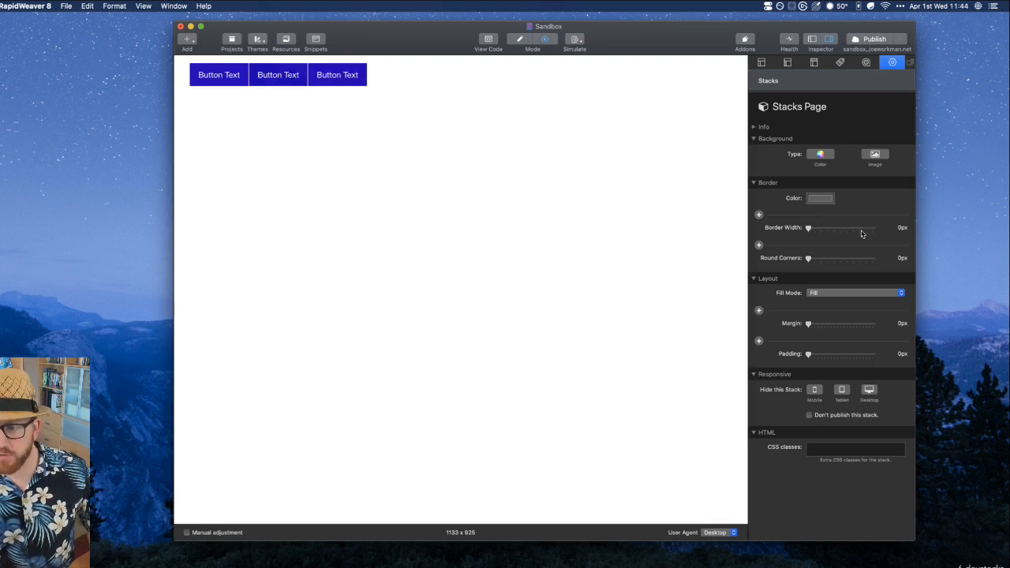
key(super+r)
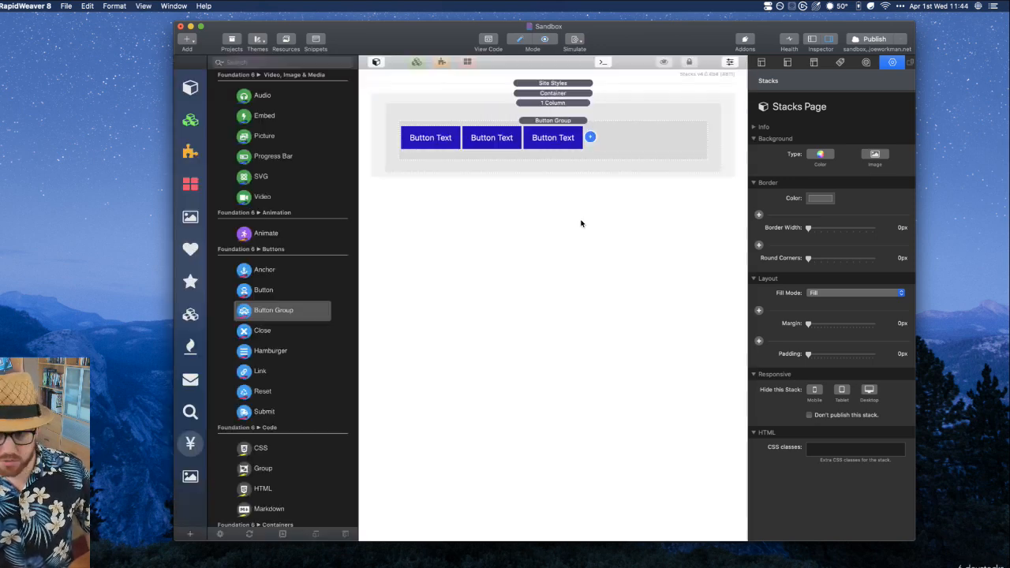
click(556, 120)
key(super+r)
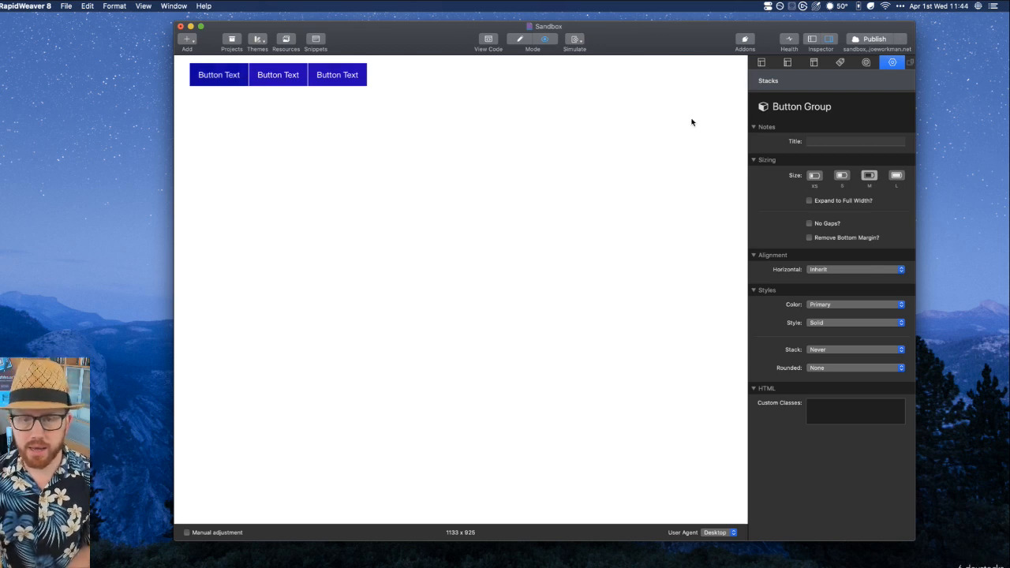
click(809, 225)
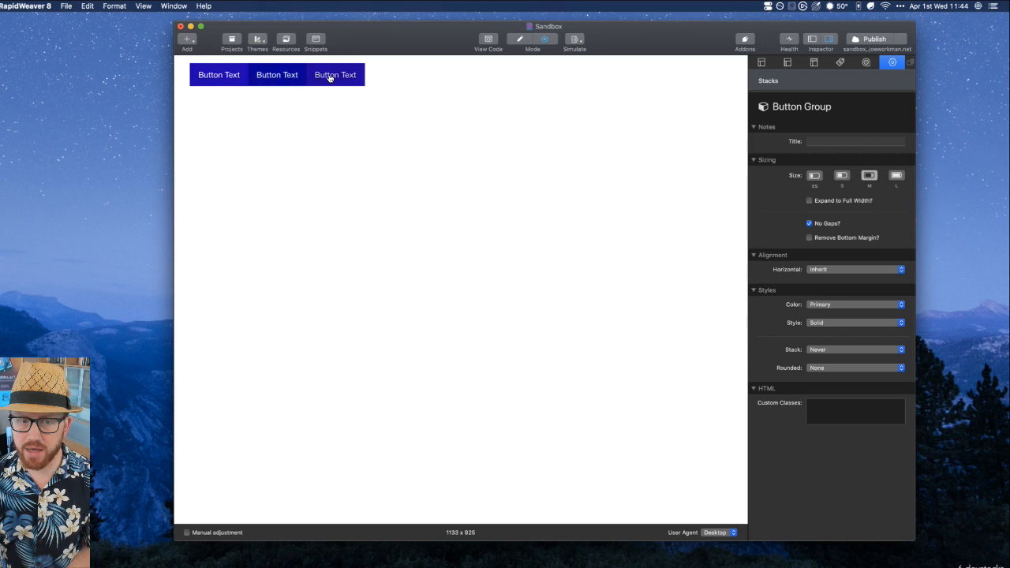
click(809, 224)
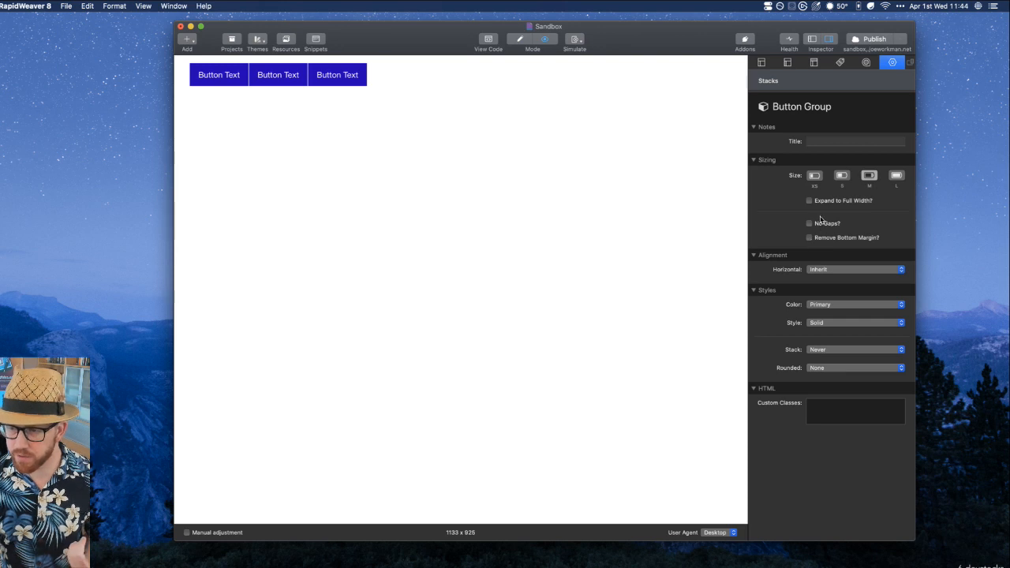
Try the Justify and Center horizontal alignments on the Button Group and restore Inherit
click(825, 269)
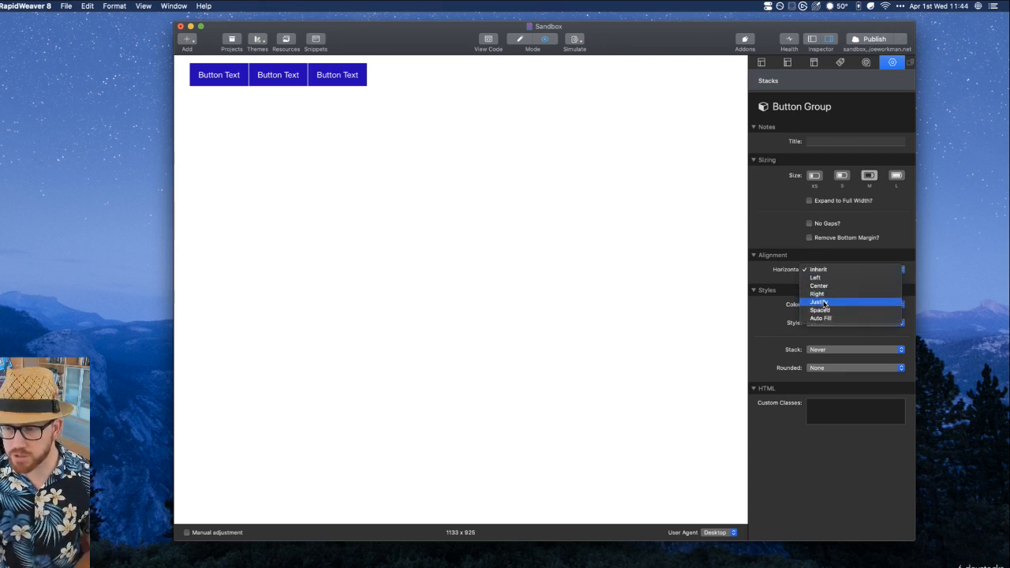
click(824, 302)
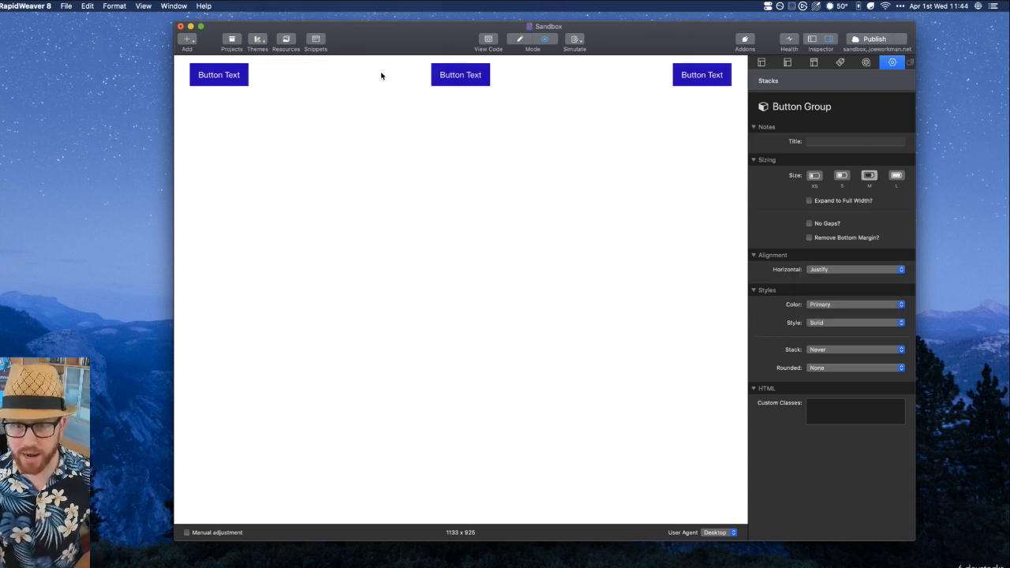
click(824, 269)
click(827, 253)
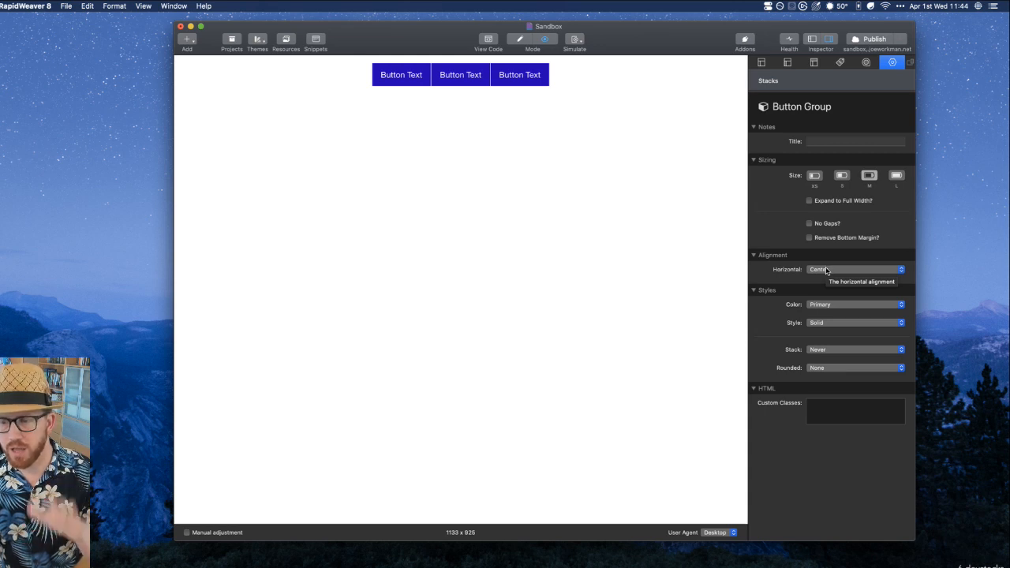
click(826, 270)
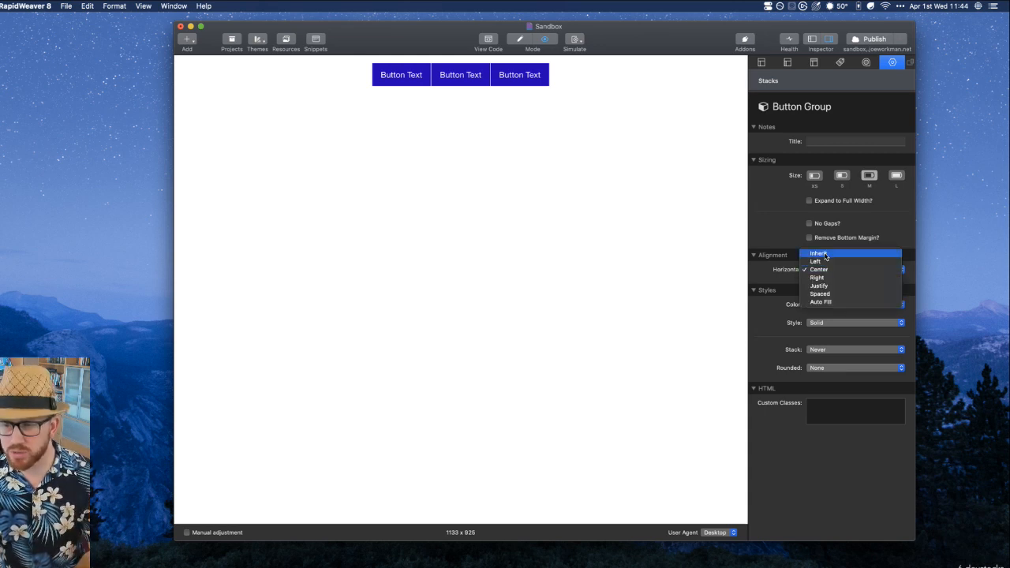
click(825, 256)
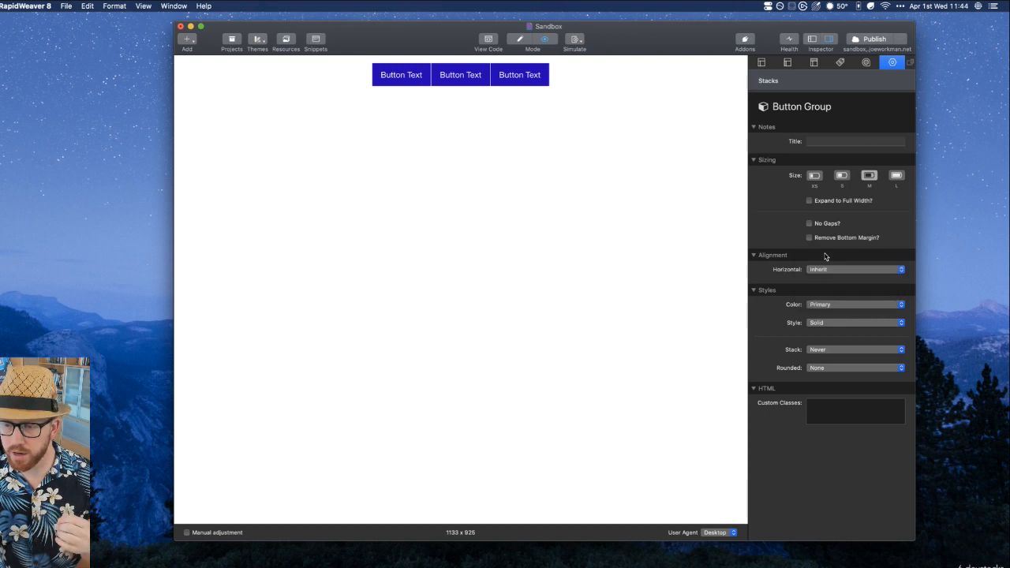
Try the Hollow and Clear styles on the Button Group, ending on Hollow
click(814, 323)
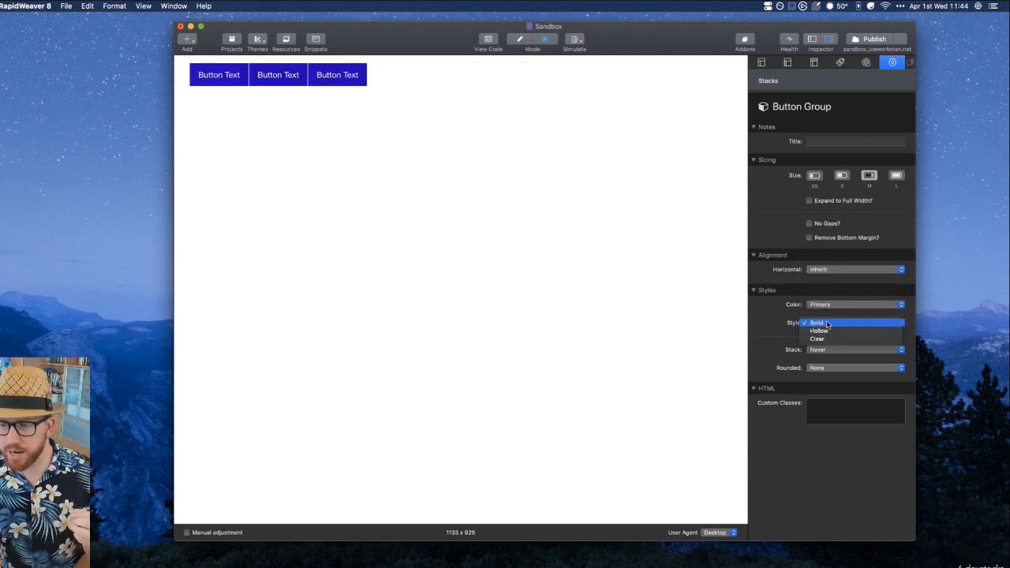
click(829, 333)
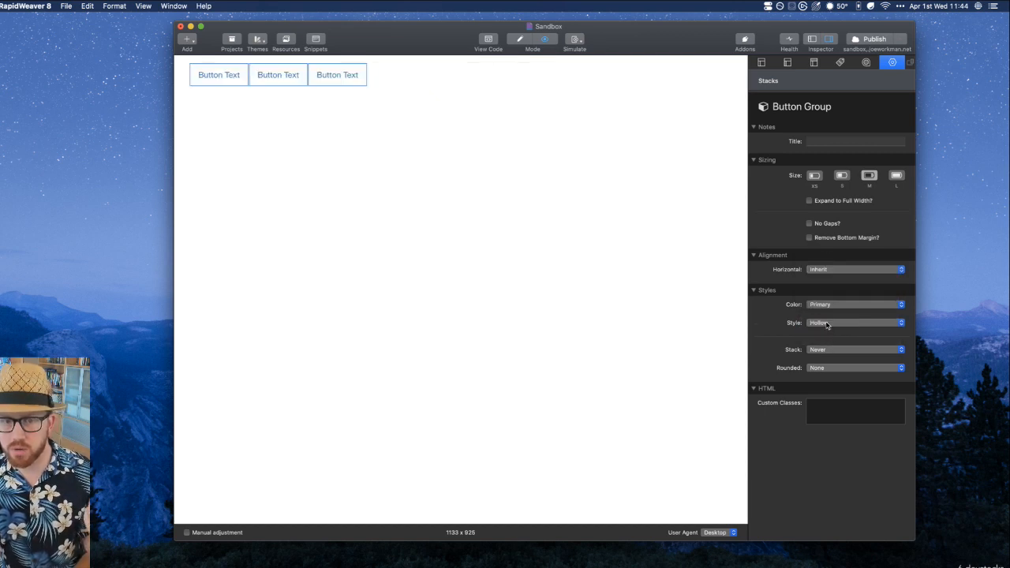
click(826, 324)
click(824, 330)
click(824, 324)
click(828, 316)
Compare the hollow buttons with No Gaps on and off, and return the page to edit mode
click(826, 224)
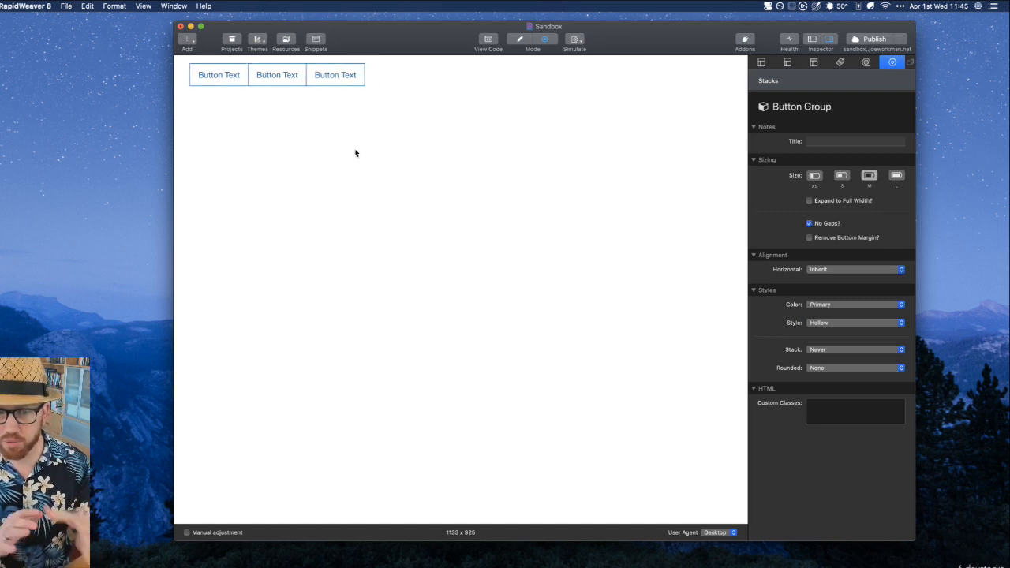
click(809, 224)
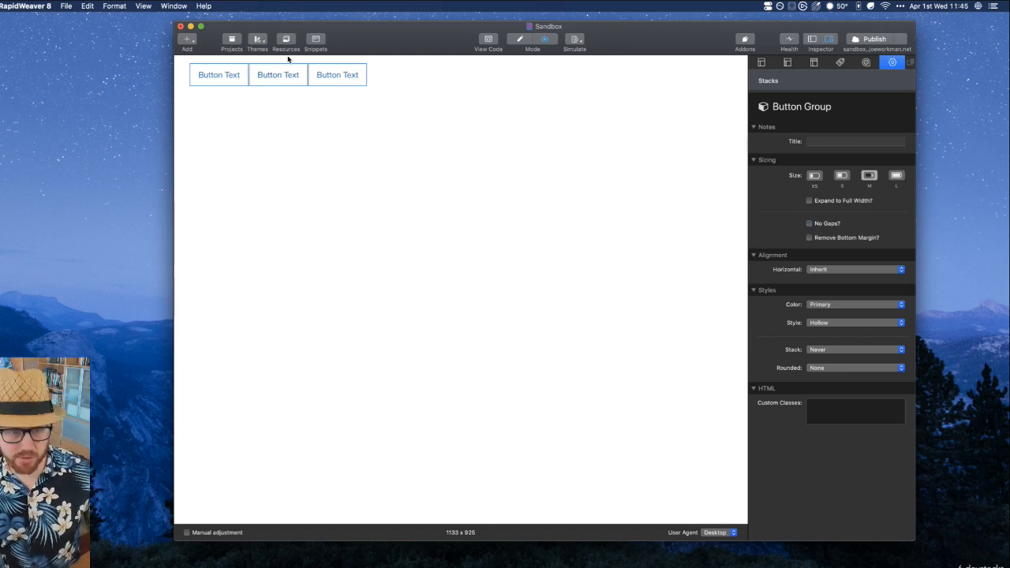
key(super+r)
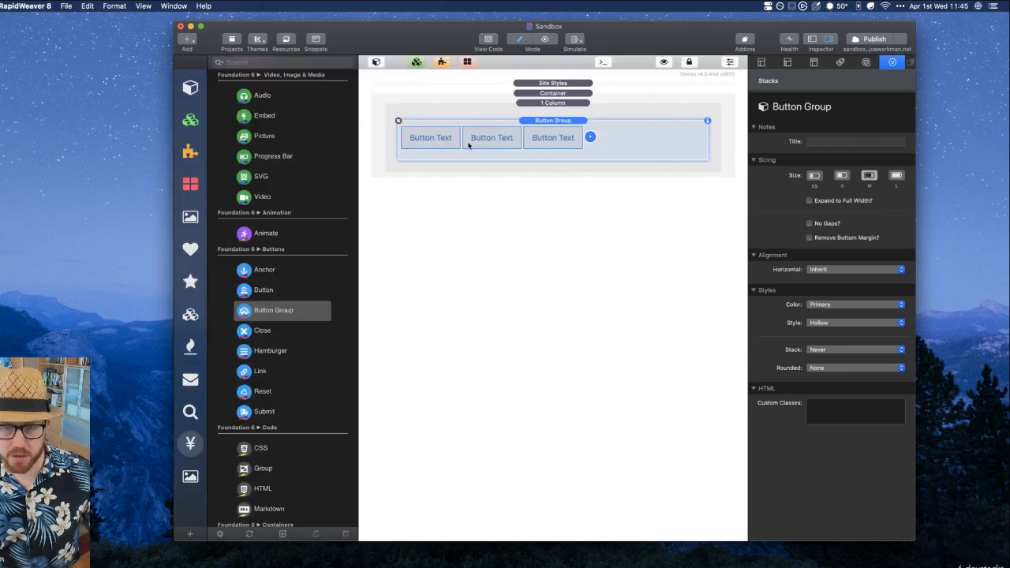
Set the style of the third button in the Button Group to Clear
click(555, 137)
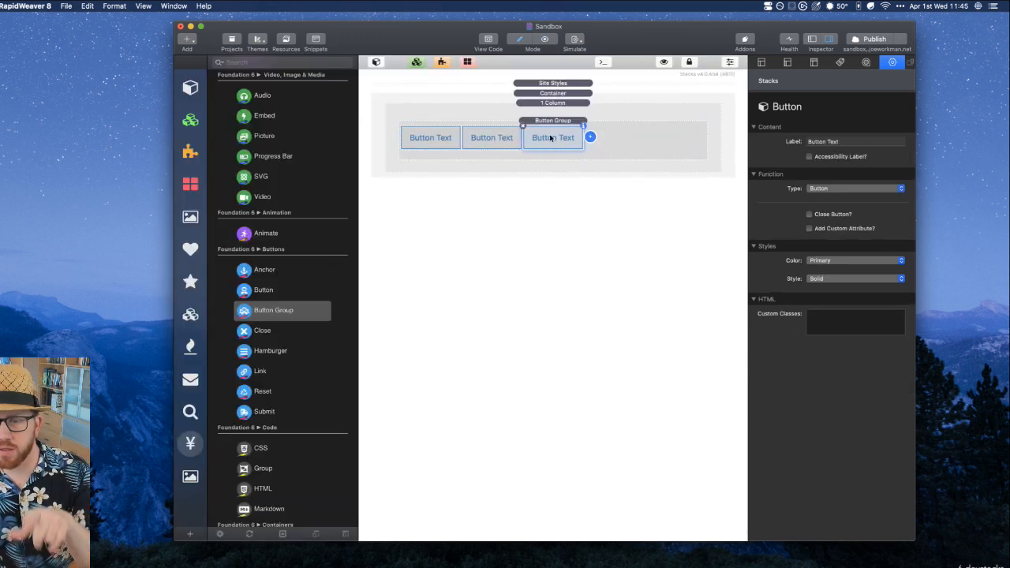
click(817, 279)
click(819, 293)
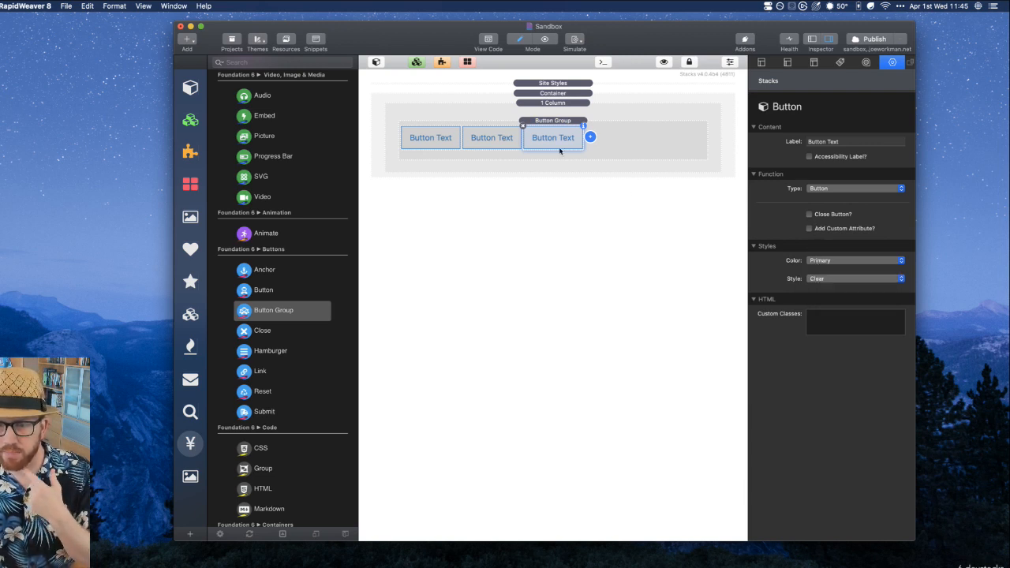
Set the Button Group's style to Solid and check the third button's own style settings, ending with the group selected
click(561, 119)
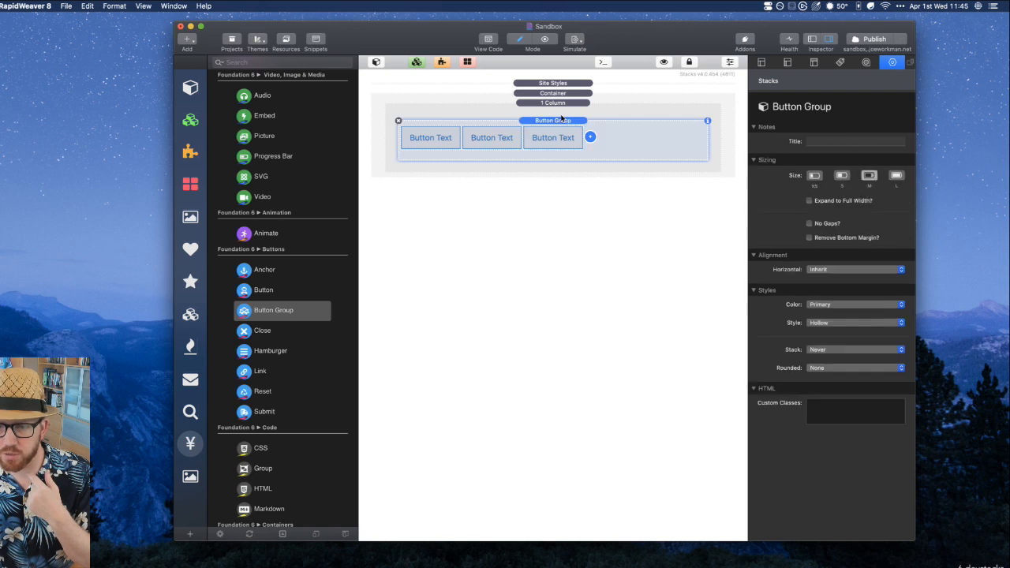
click(820, 323)
click(817, 309)
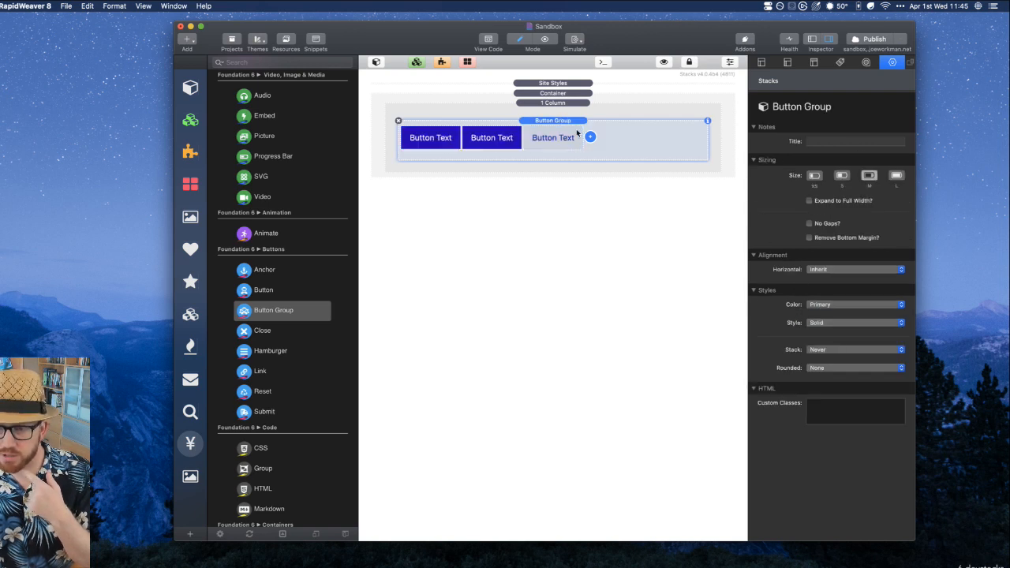
click(554, 136)
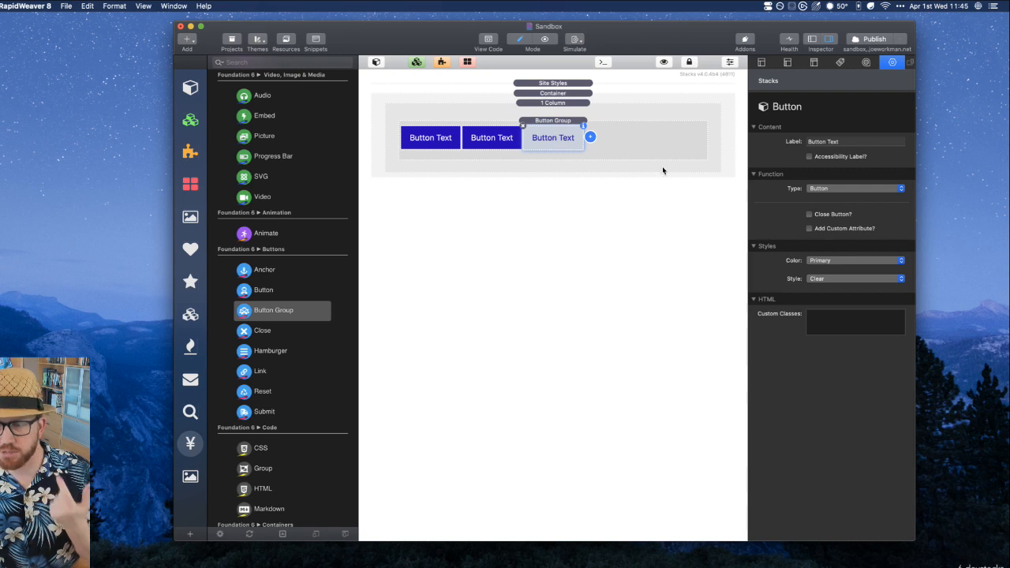
click(640, 225)
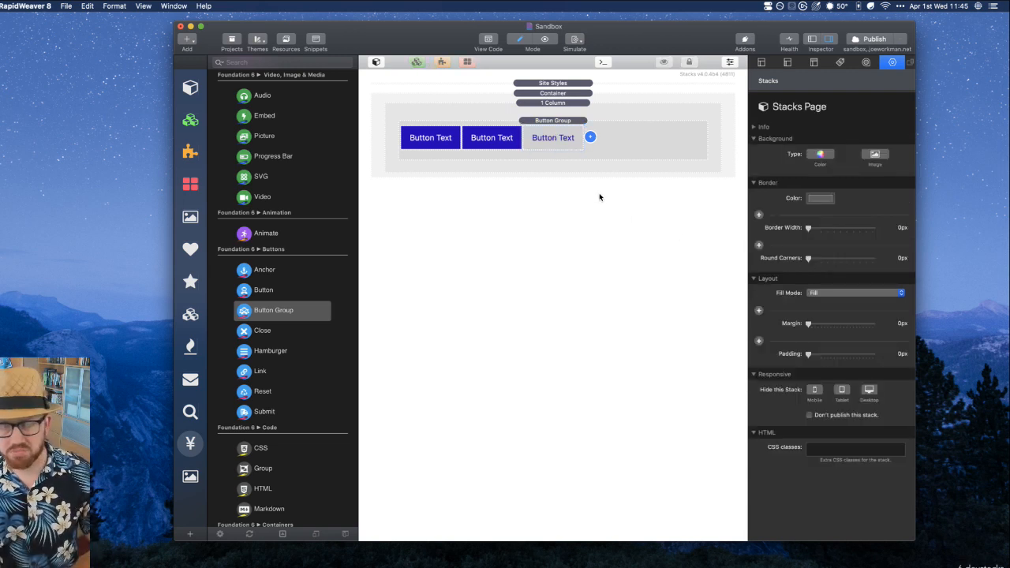
click(608, 140)
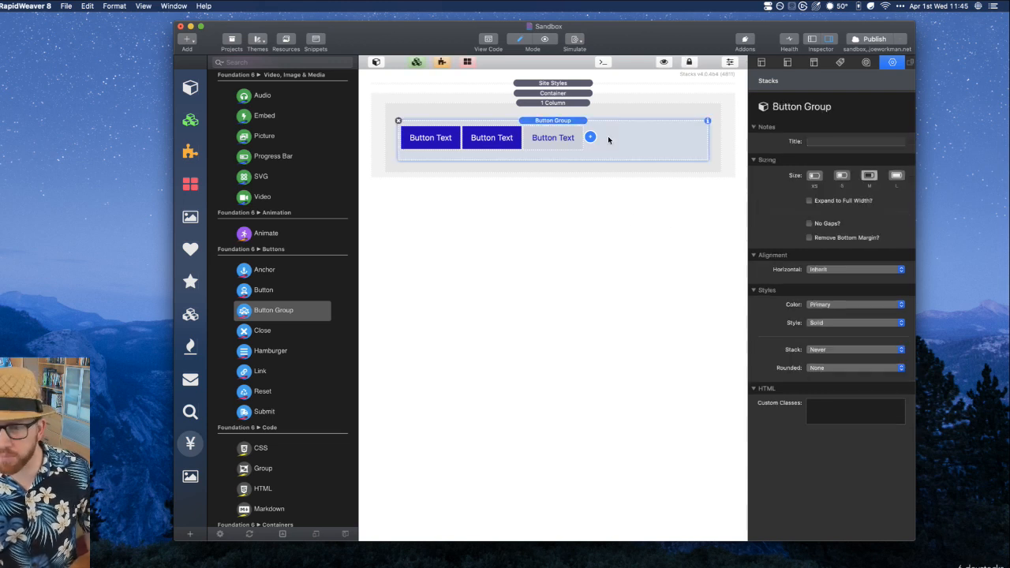
Delete the Button Group from the column and open the Site Styles stack at its swatches
click(398, 120)
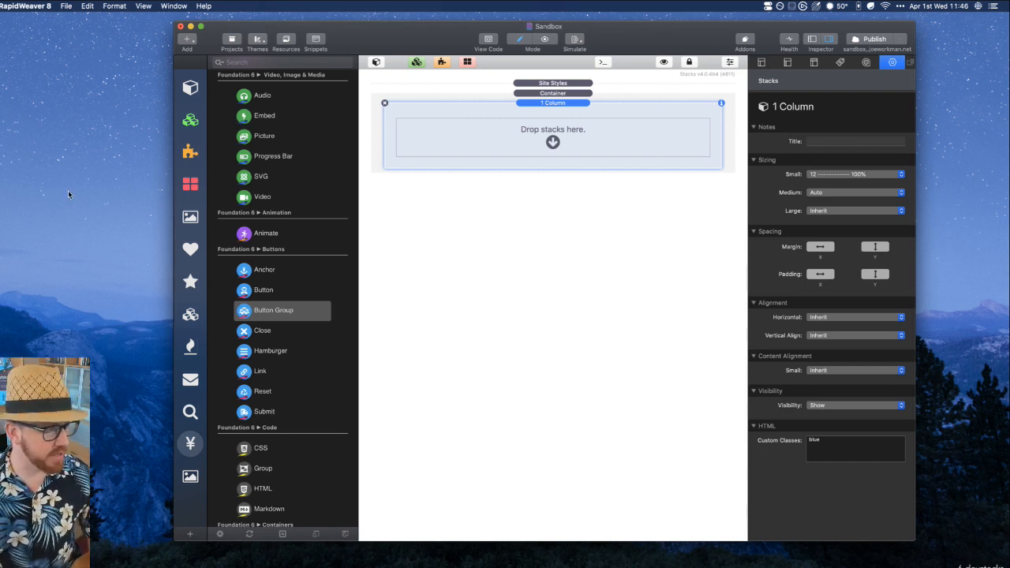
click(560, 259)
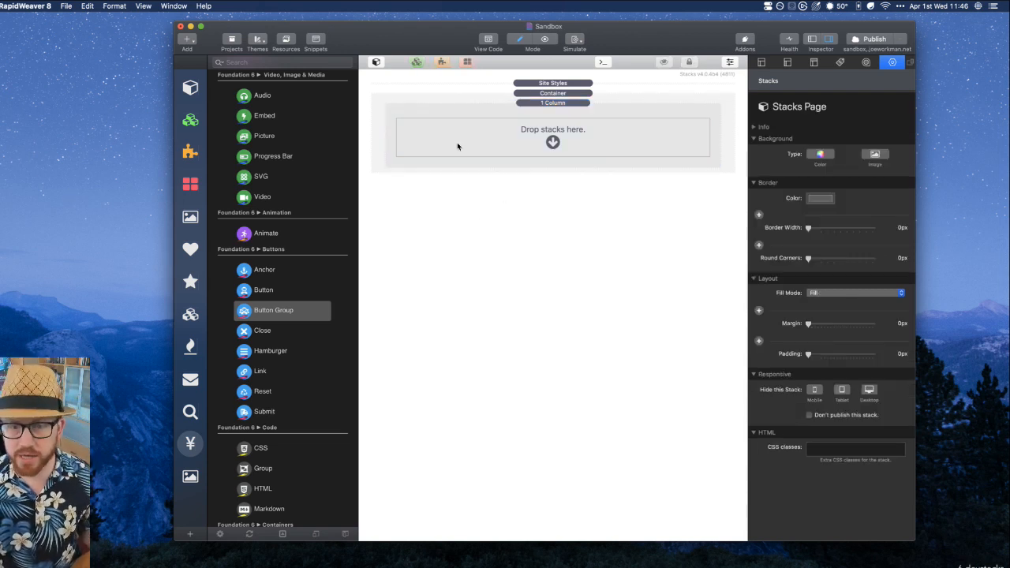
click(552, 83)
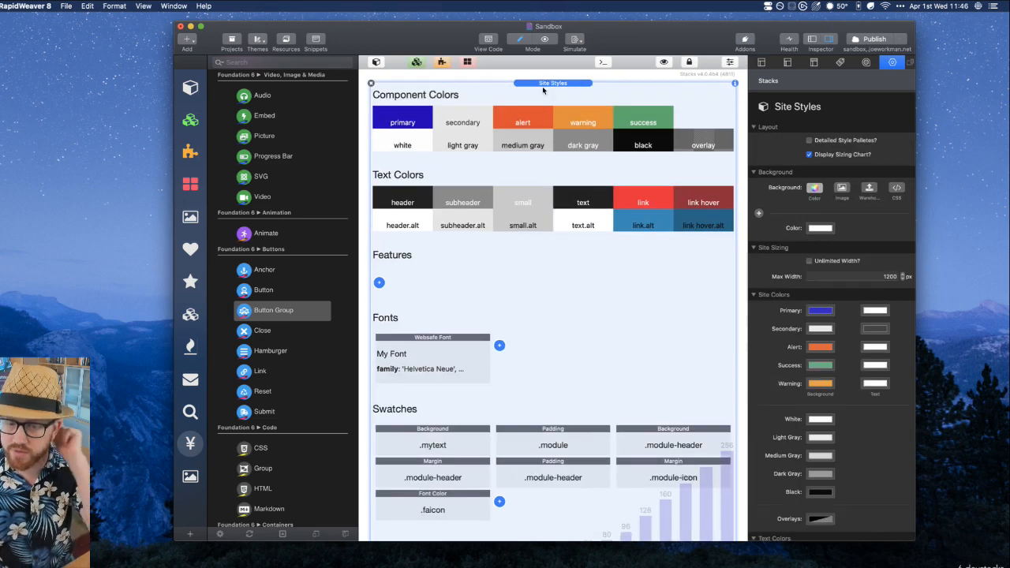
scroll(504, 208, down, 3)
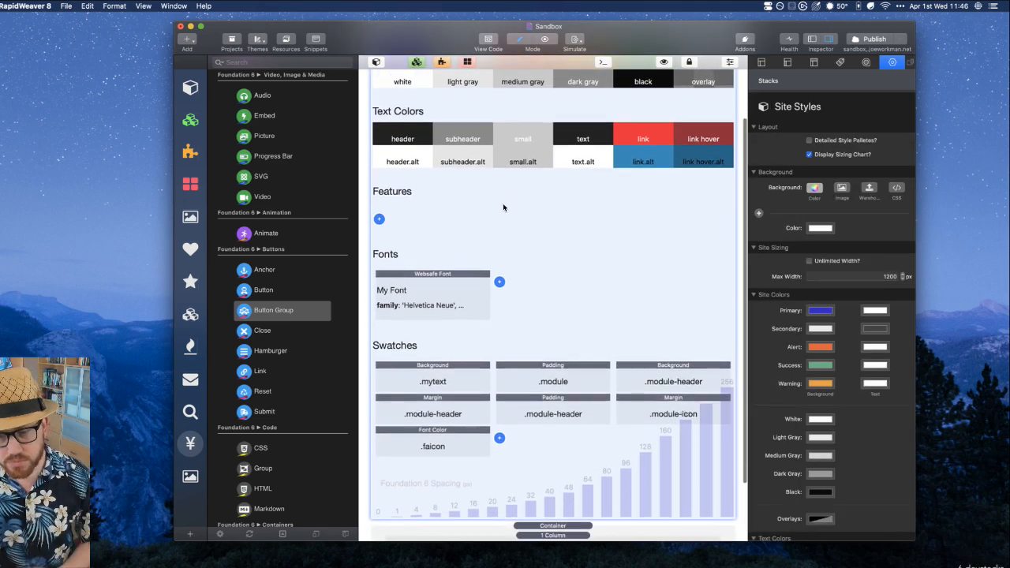
scroll(503, 203, down, 4)
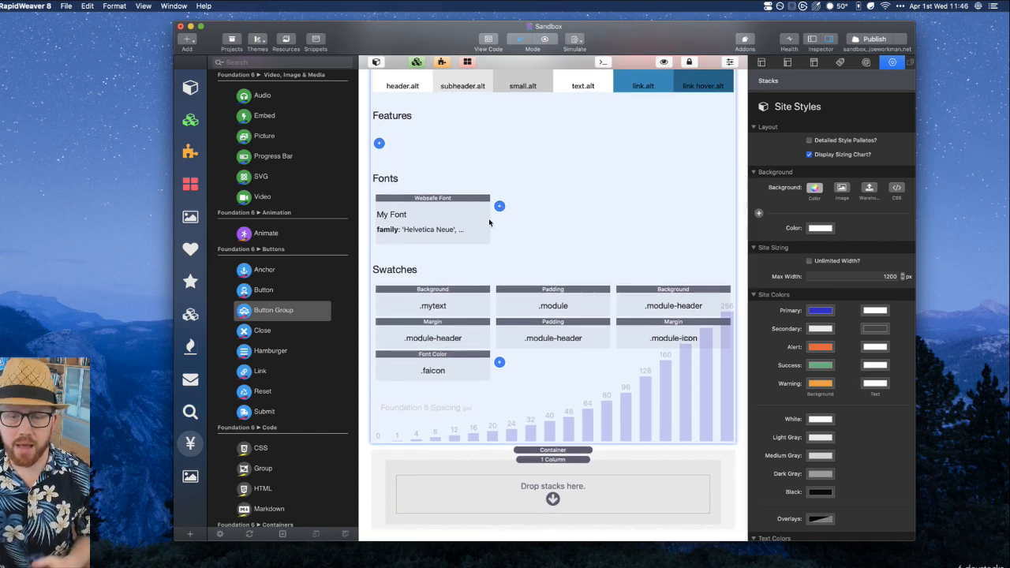
Select the .mytext Background swatch and try its Element and CSS selector modes, ending on Class mode
click(457, 295)
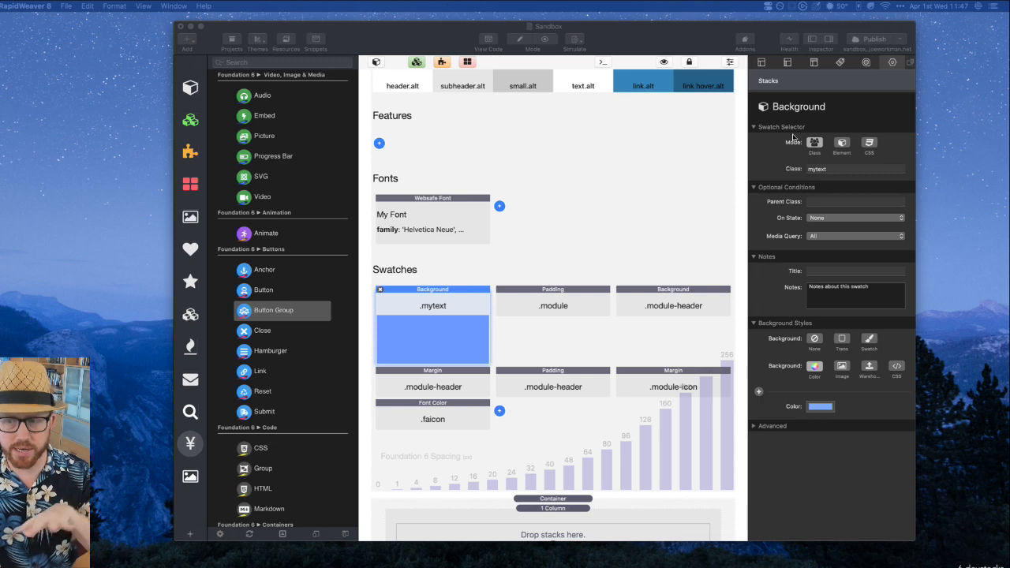
click(816, 142)
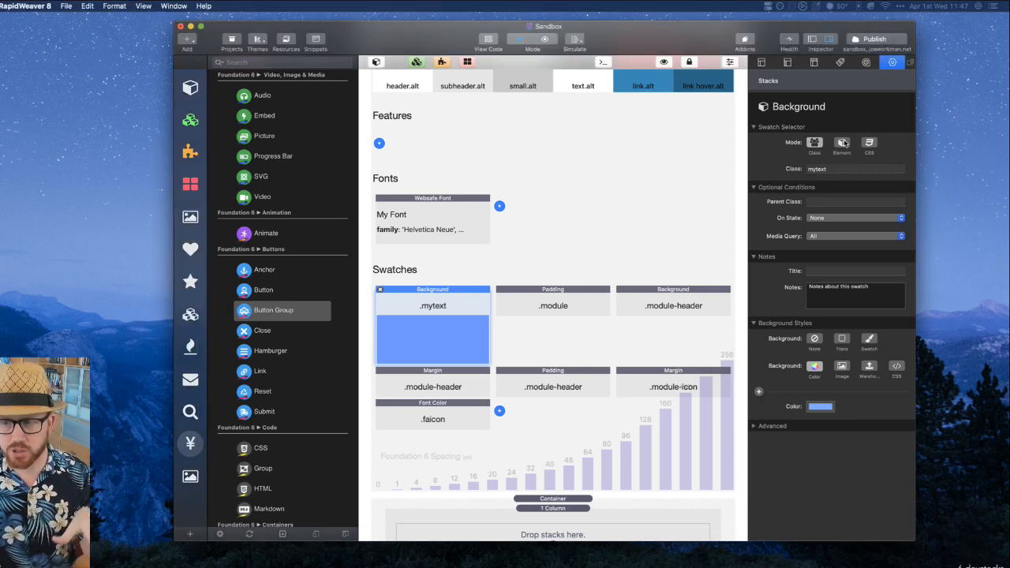
click(841, 142)
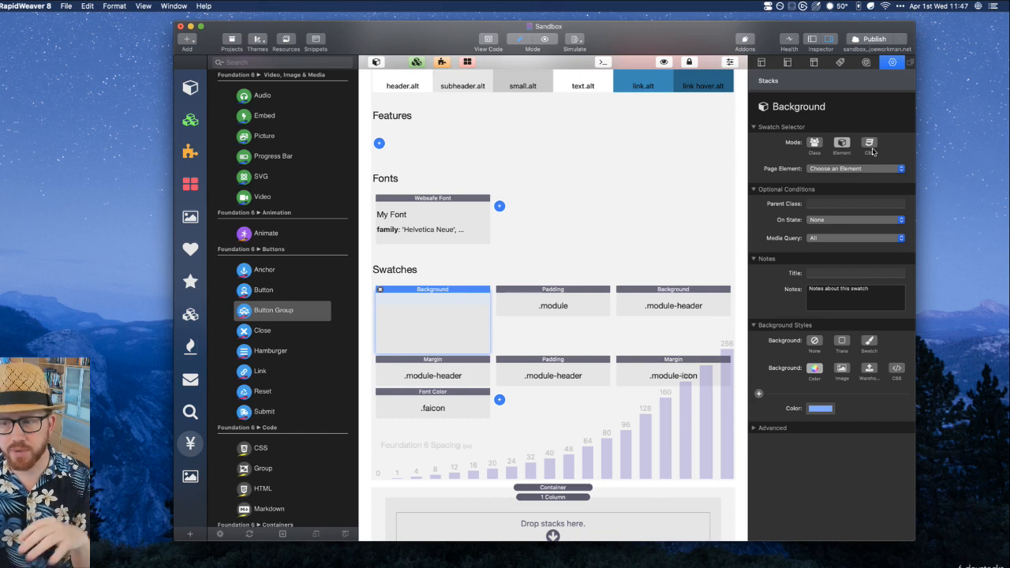
click(870, 142)
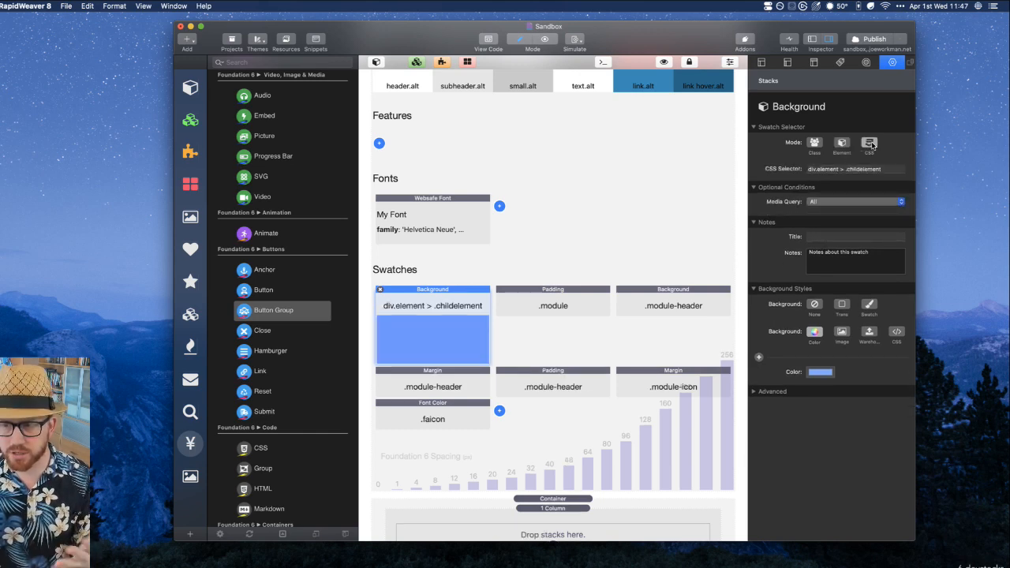
click(814, 143)
click(814, 142)
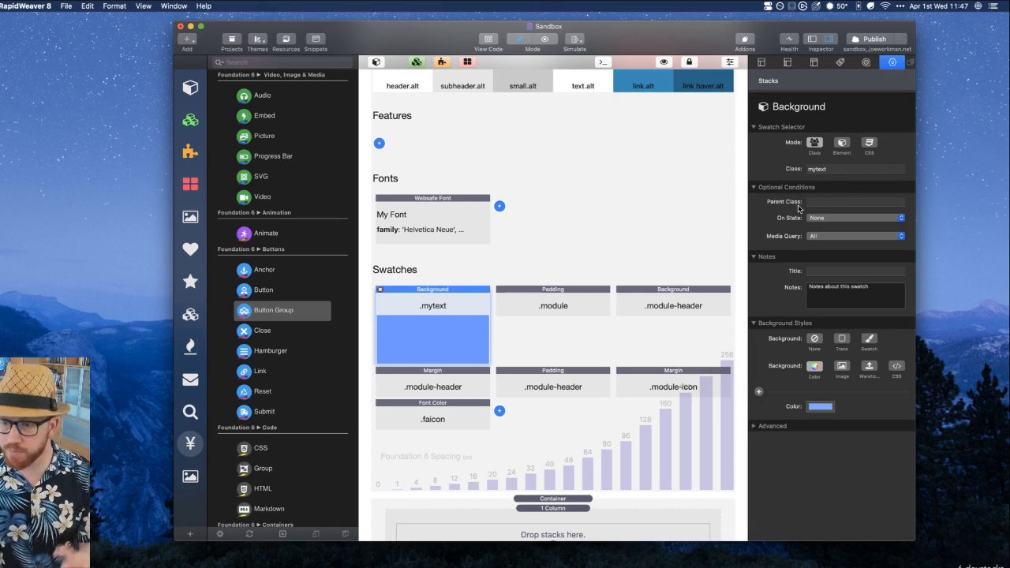
Examine the page elements offered in the swatch's Element mode, try CSS mode again, and return the selector to Class
click(843, 143)
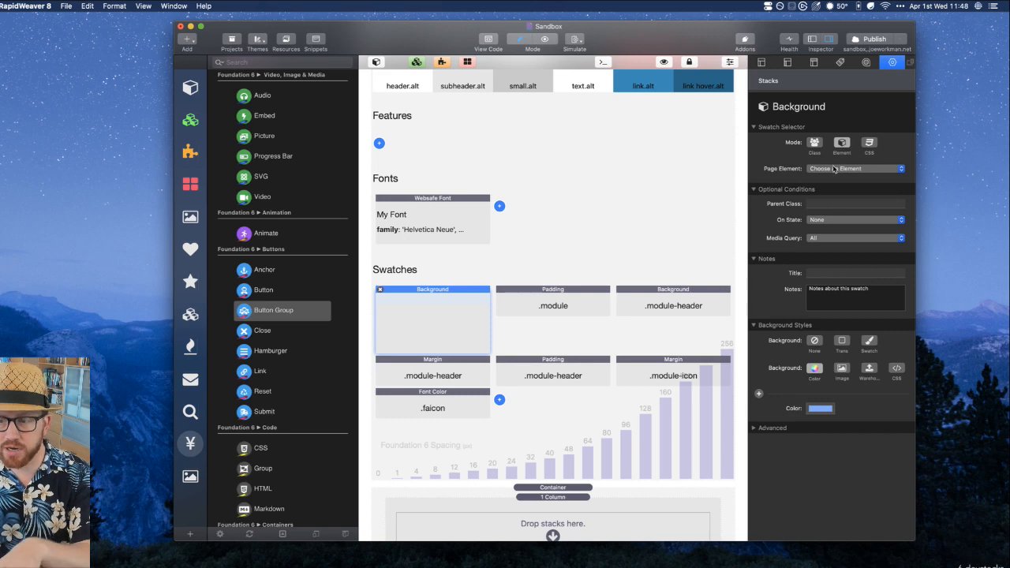
click(856, 168)
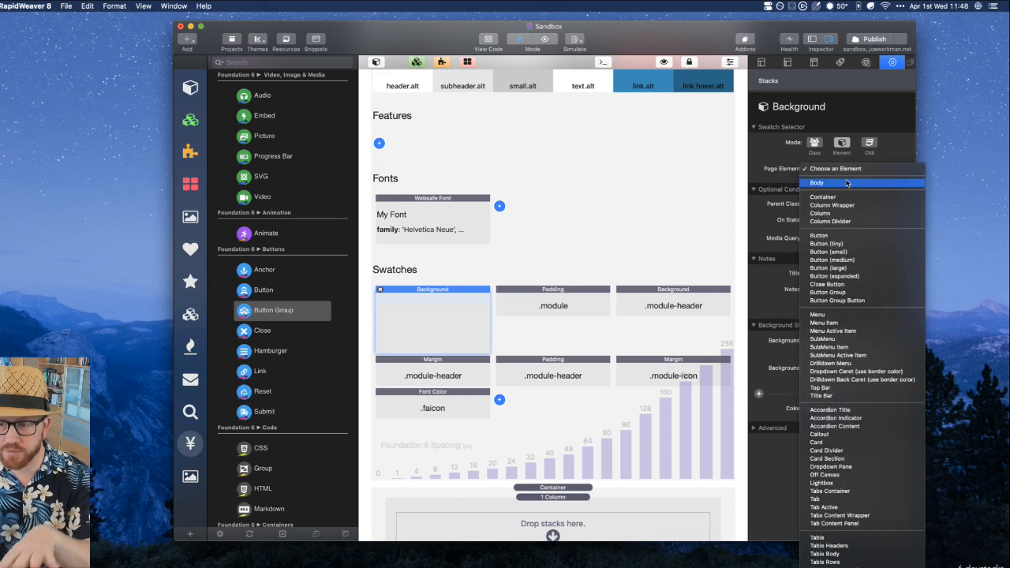
click(783, 153)
click(870, 143)
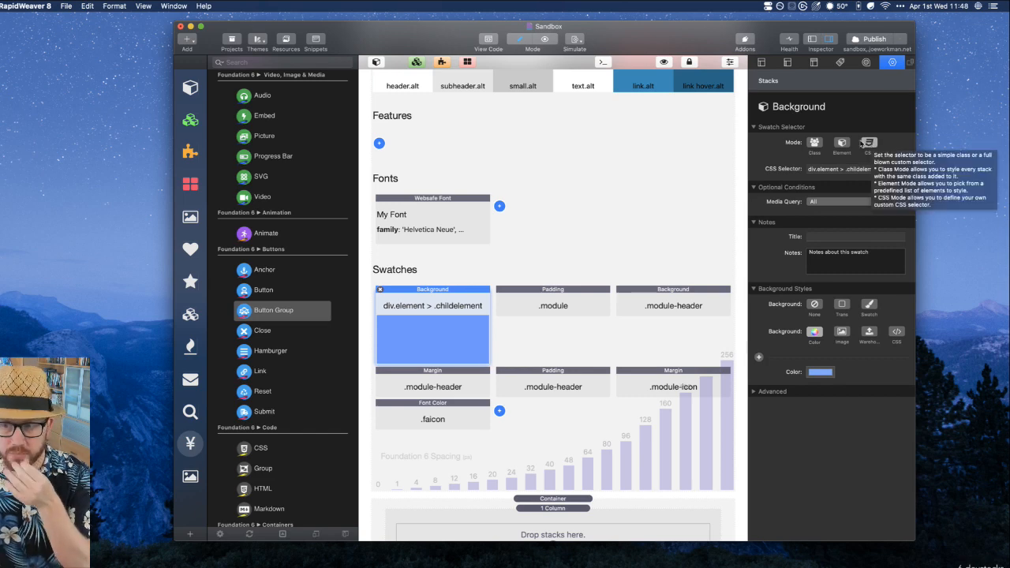
click(842, 143)
click(813, 143)
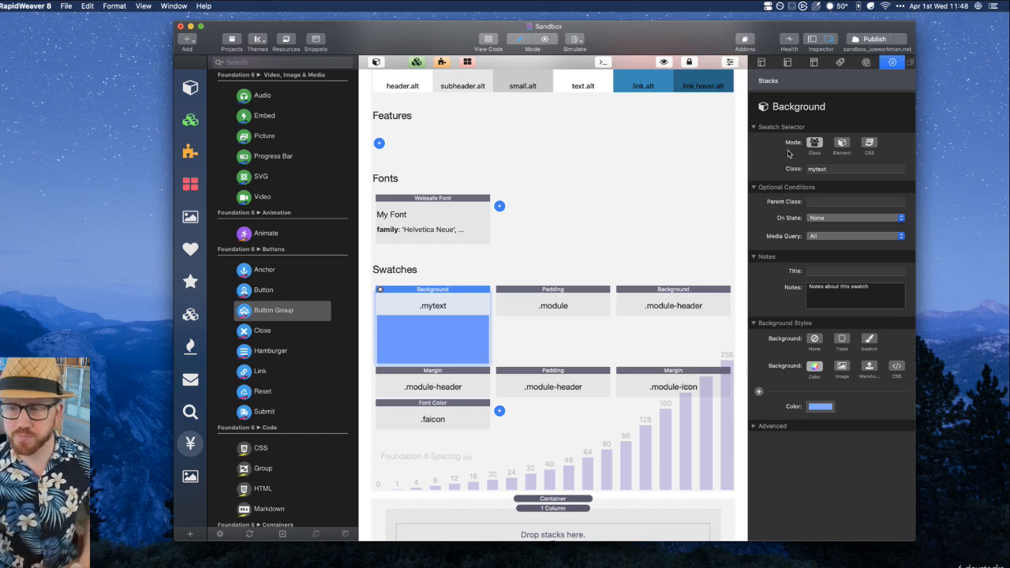
Check the swatch's Parent Class condition in Class and Element modes, leaving the selector on Class
click(814, 200)
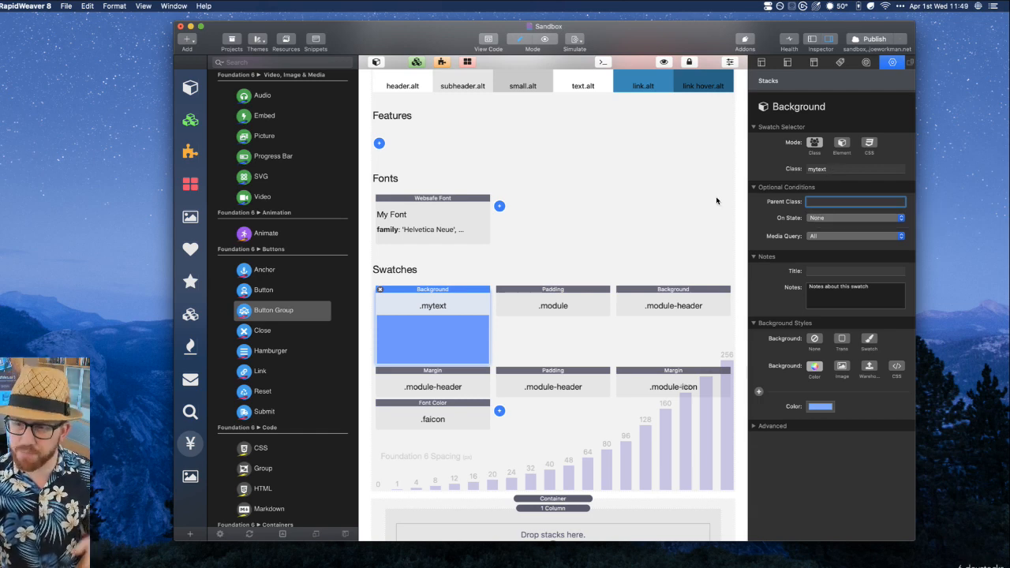
click(841, 142)
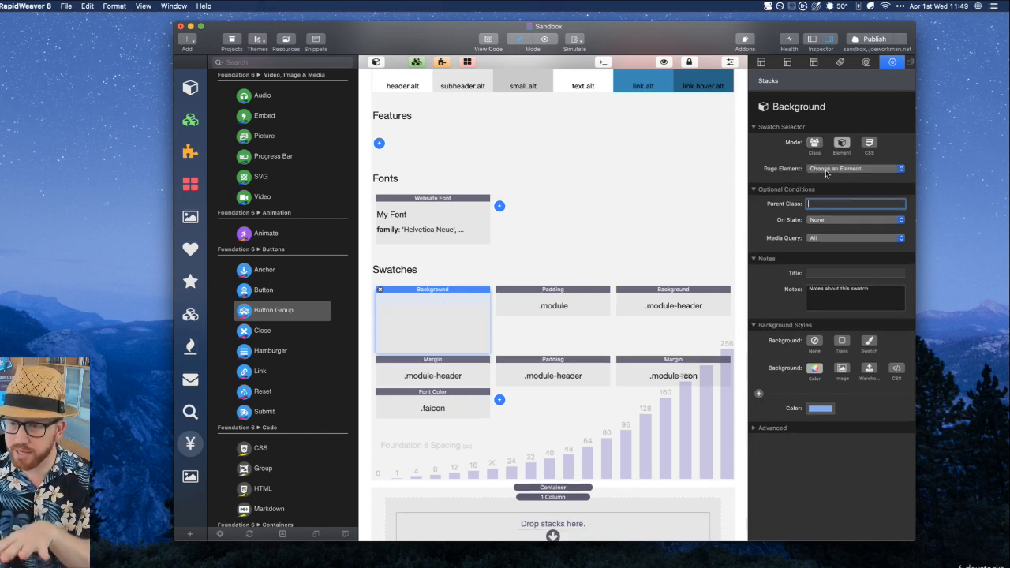
click(814, 143)
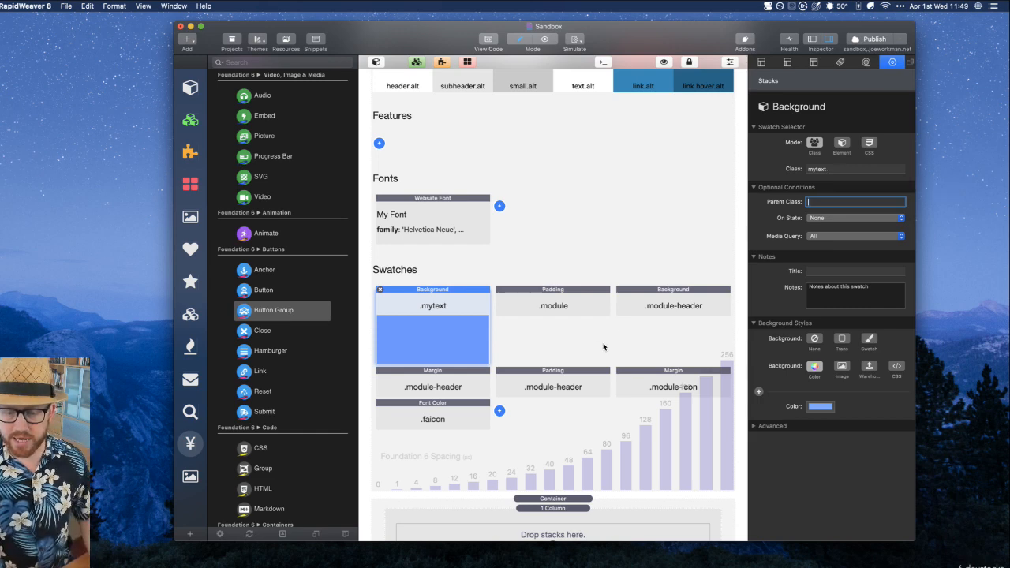
Add a Text stack to the empty 1 Column stack below Site Styles
scroll(568, 442, down, 3)
click(518, 483)
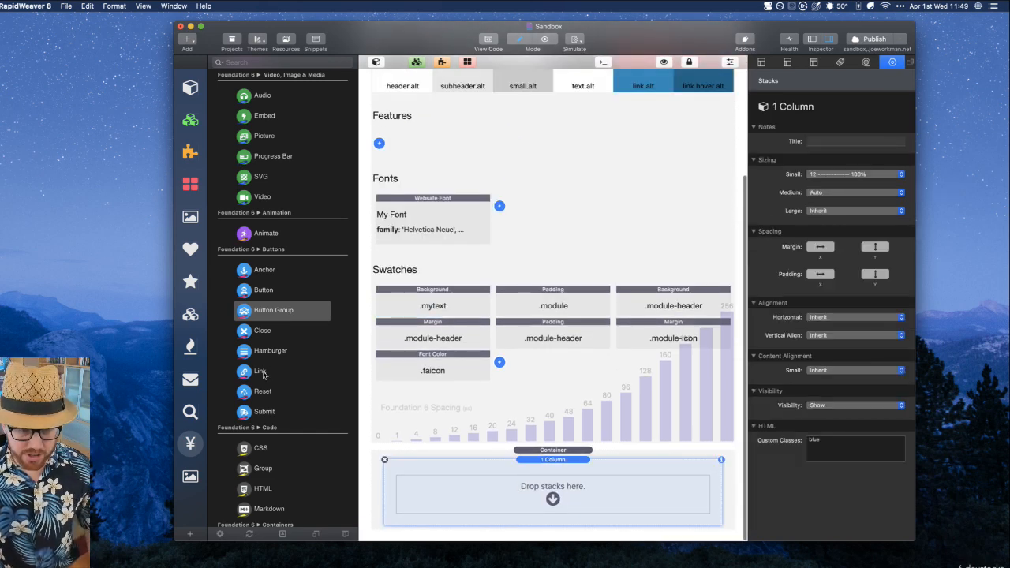
scroll(264, 376, down, 10)
scroll(264, 376, down, 4)
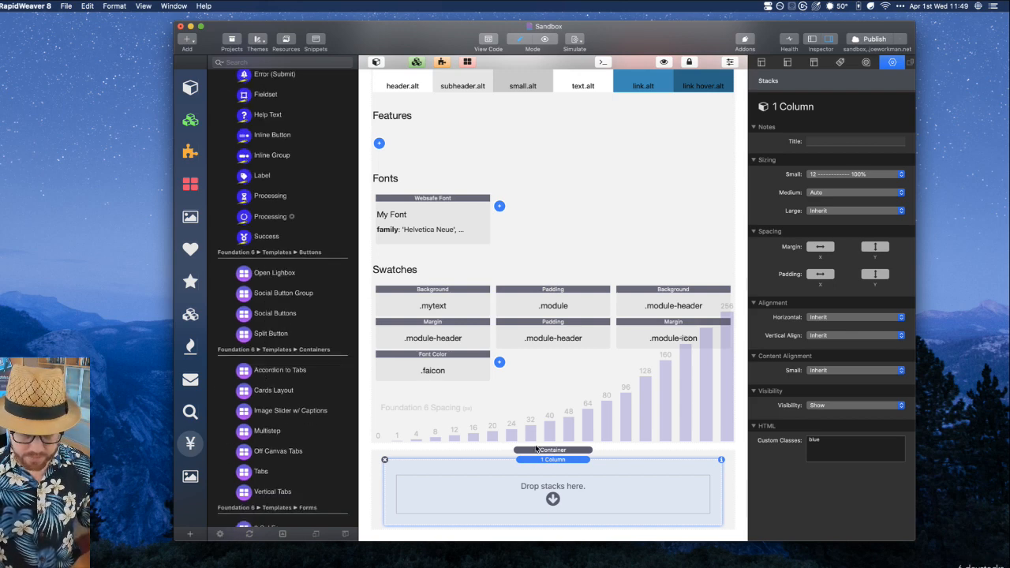
scroll(245, 418, up, 1)
scroll(244, 418, up, 15)
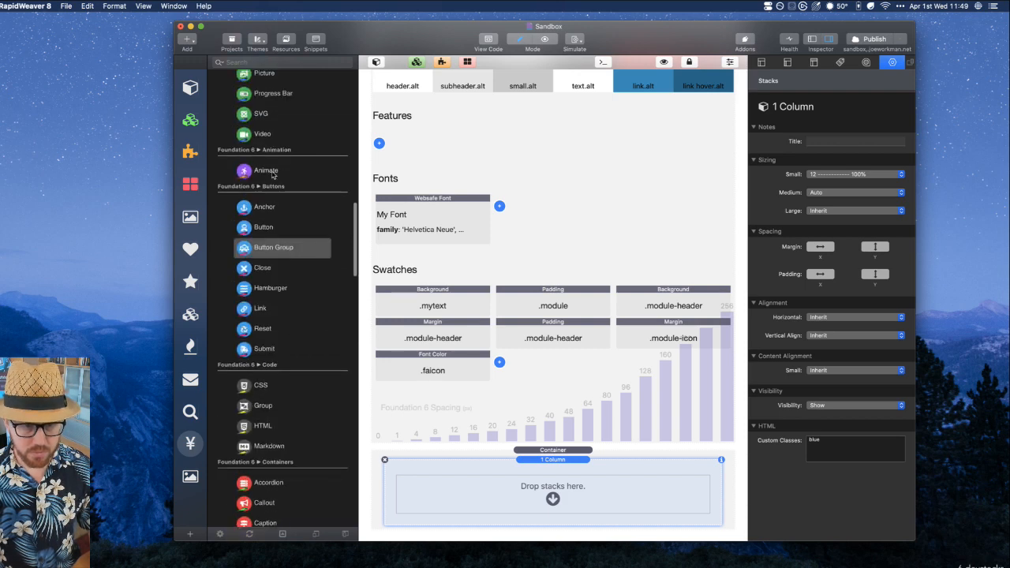
scroll(274, 180, up, 10)
drag(253, 281, 545, 497)
click(552, 459)
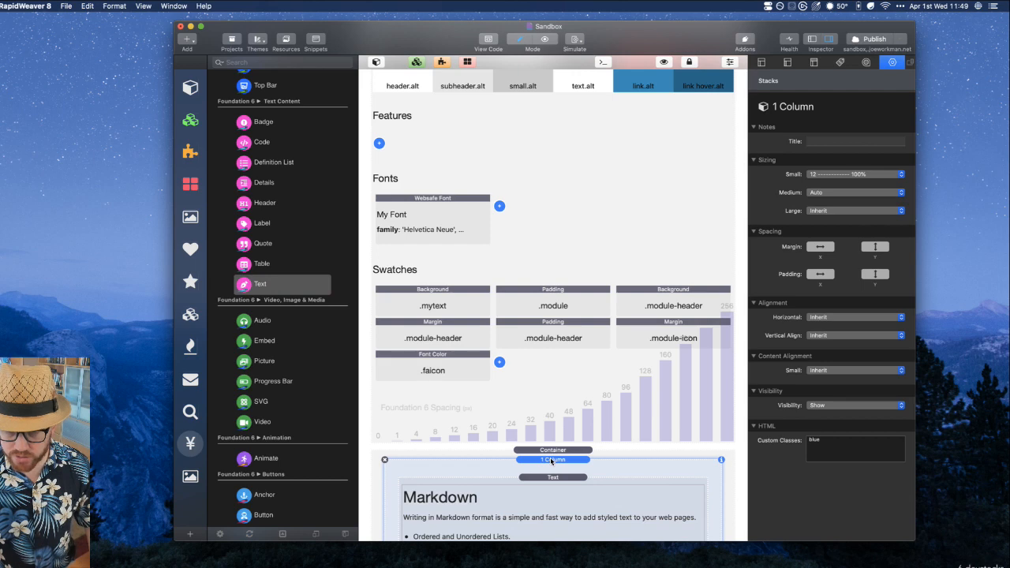
Give the Text stack the custom class mytext
scroll(544, 426, down, 3)
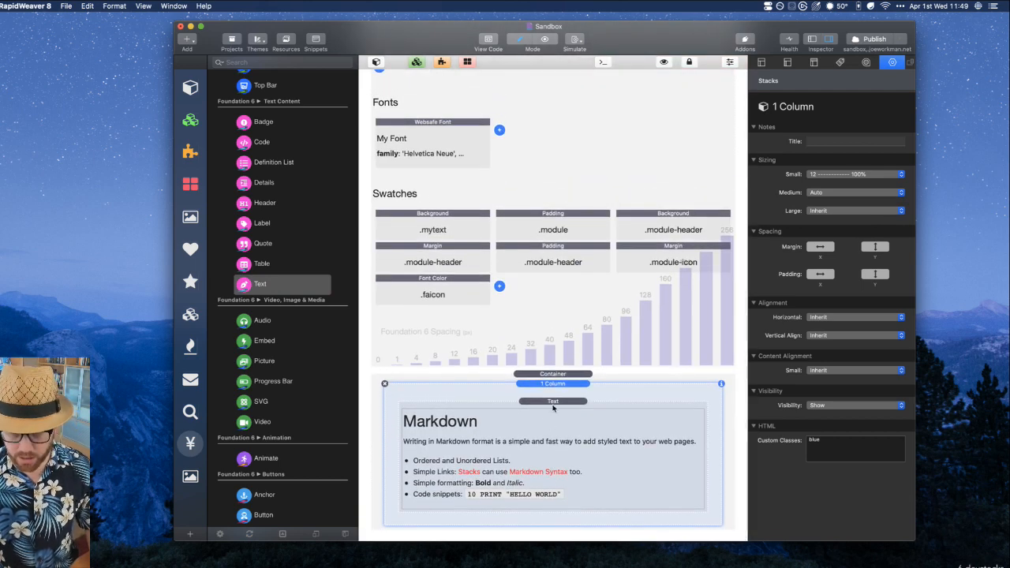
click(544, 402)
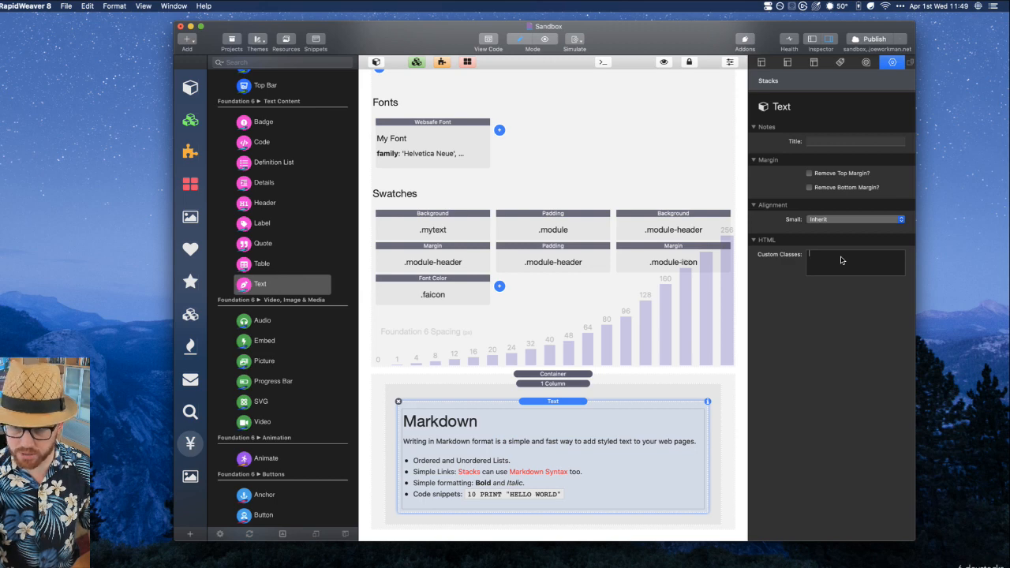
text(mytext)
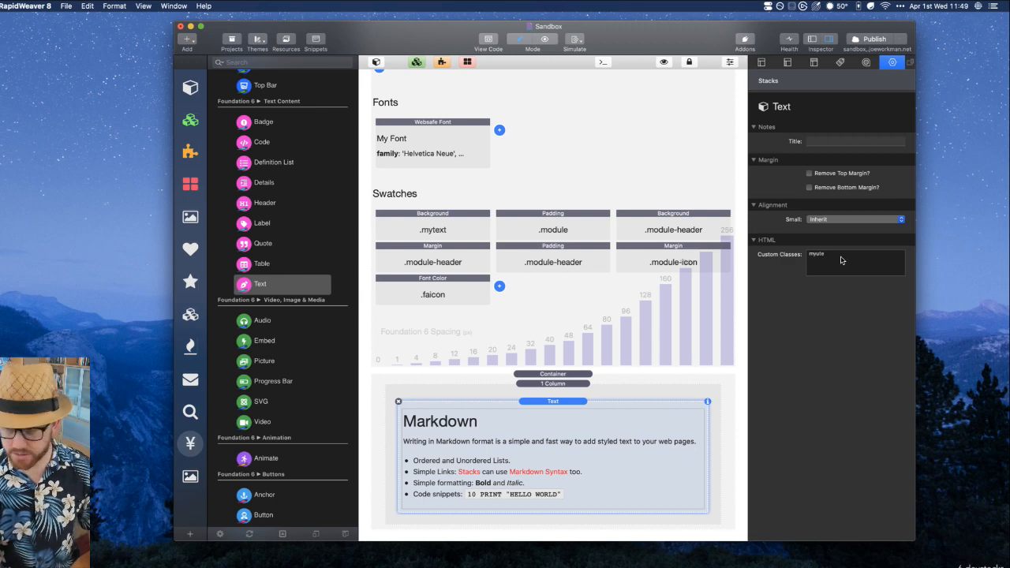
key(BackSpace)
key(BackSpace)
key(BackSpace)
text(text)
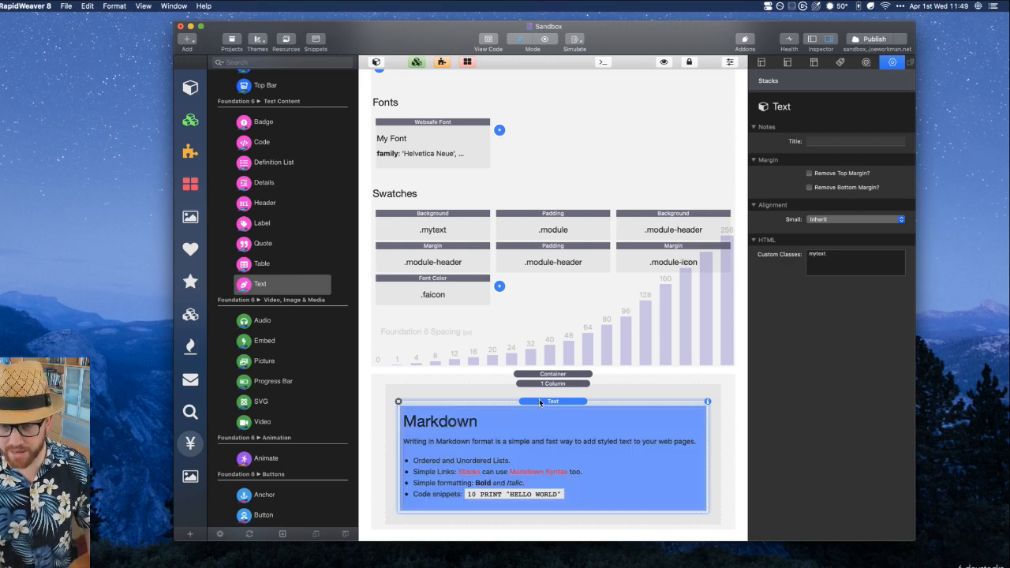
Compare the class in the .mytext Background swatch with the Text stack's custom class
click(438, 223)
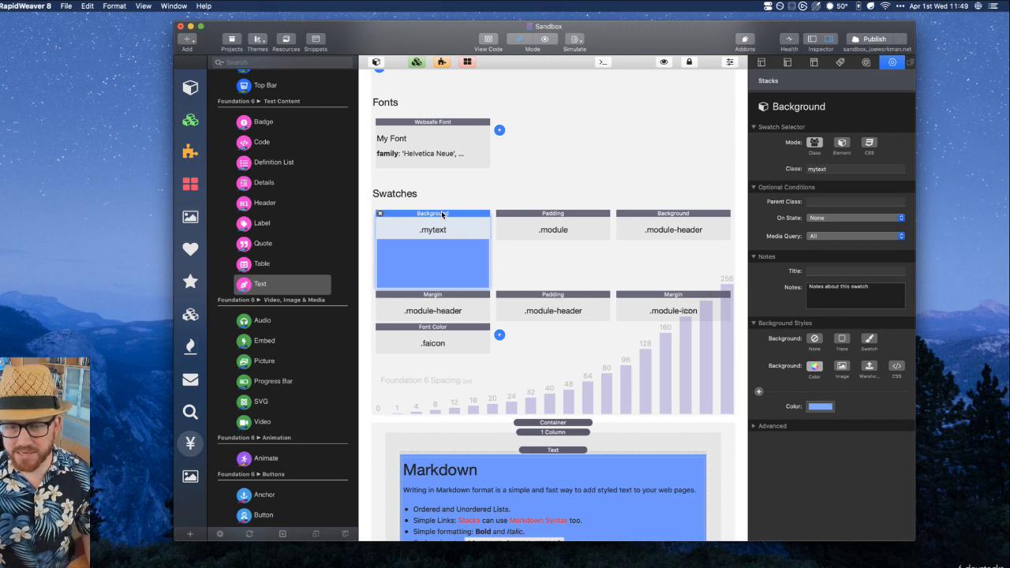
click(552, 447)
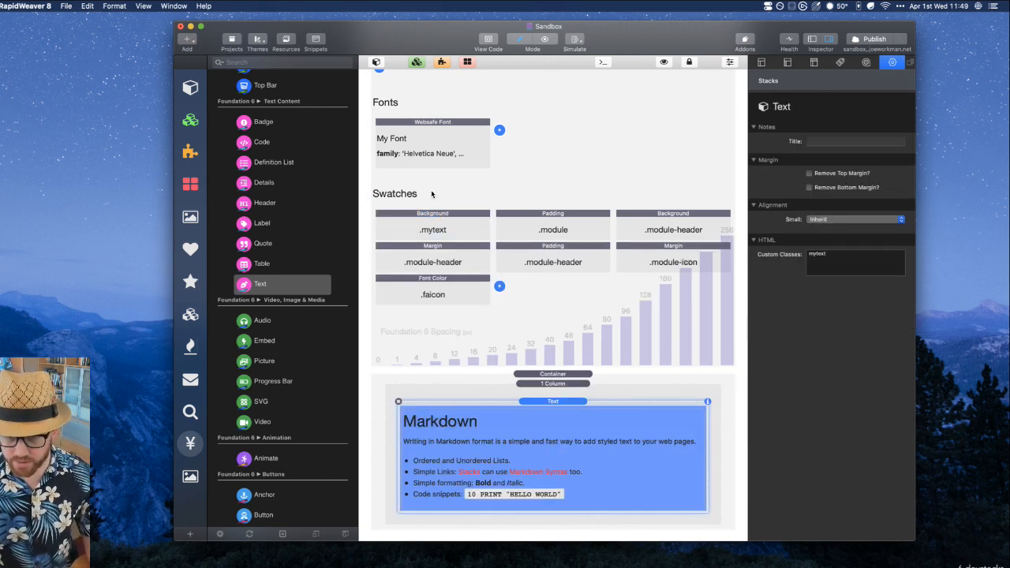
click(435, 221)
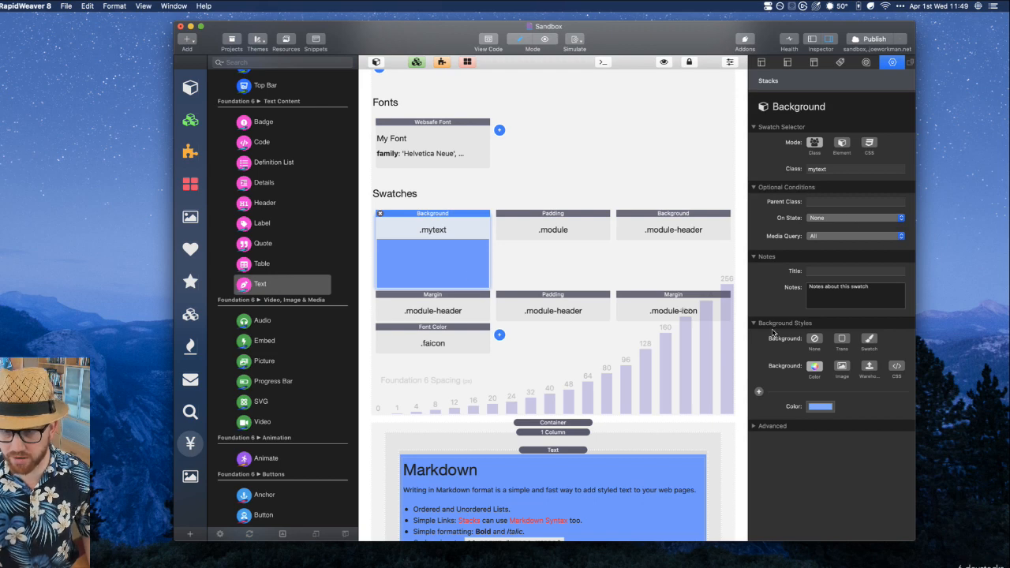
Delete every swatch except .mytext: the .faicon, .module-icon, .module-header and .module swatches
click(418, 332)
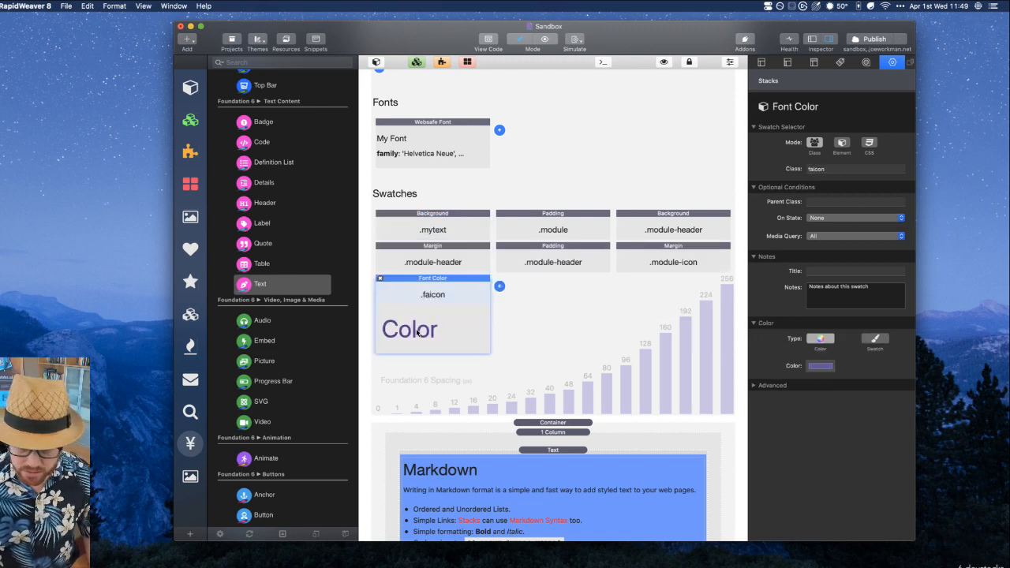
key(BackSpace)
key(BackSpace)
key(BackSpace)
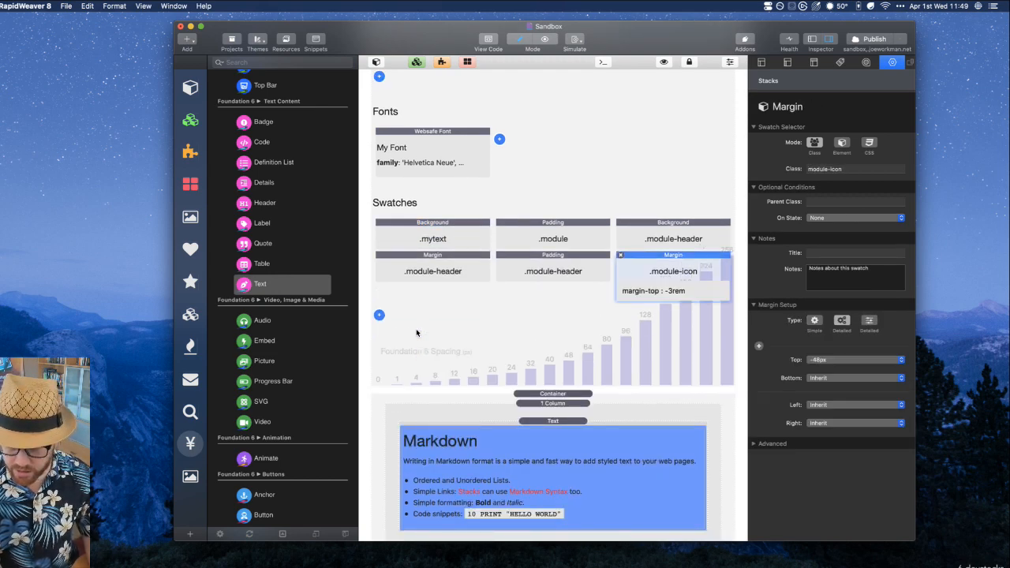
key(BackSpace)
key(BackSpace)
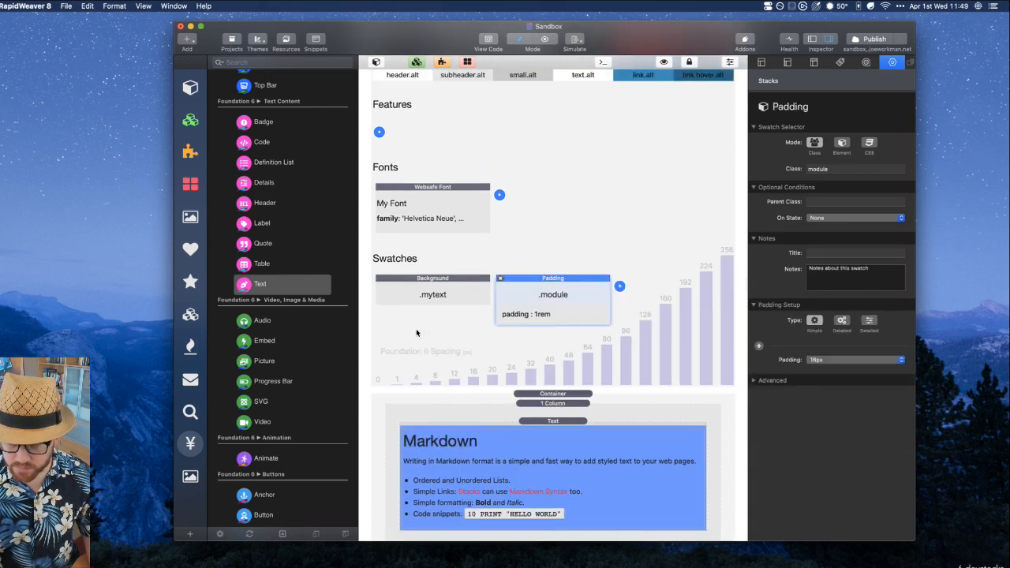
key(BackSpace)
click(581, 270)
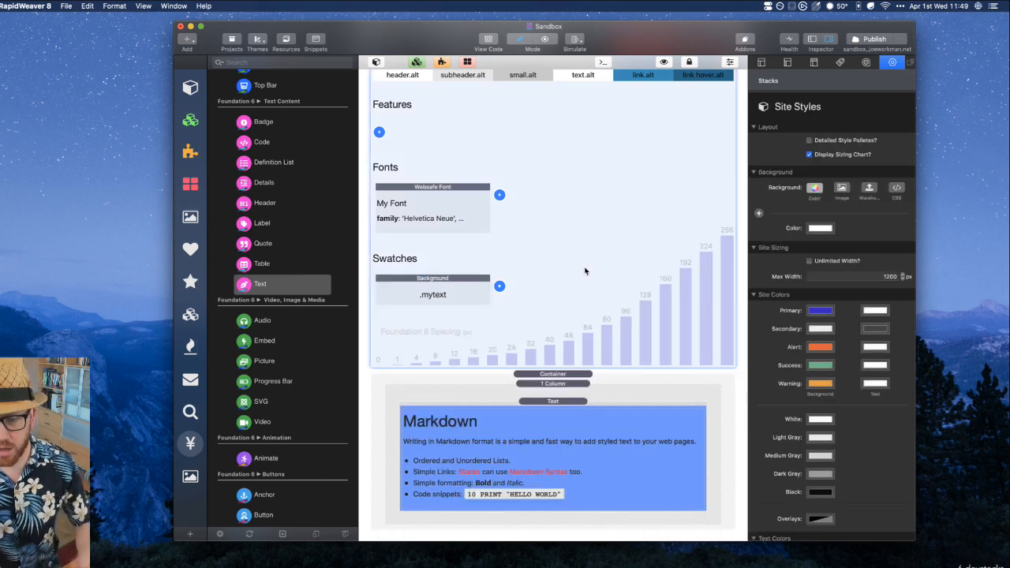
Delete the My Font websafe font from Site Styles and select the .mytext Background swatch
click(452, 288)
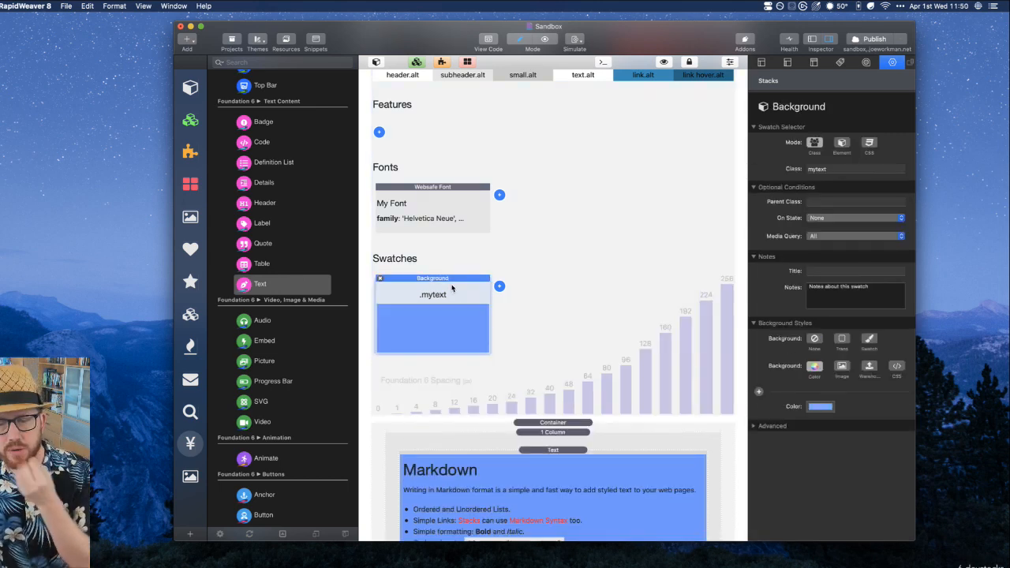
click(460, 229)
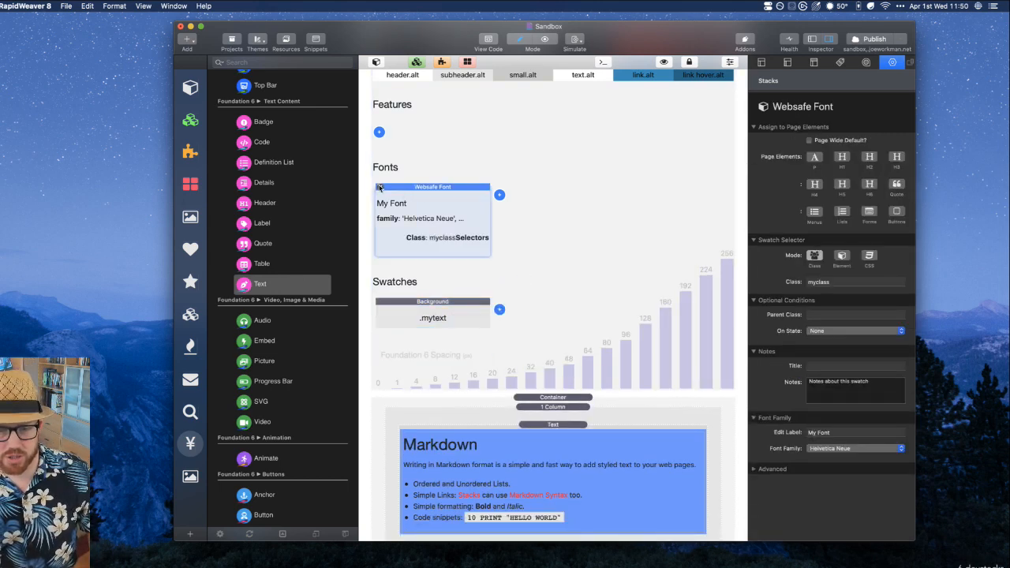
key(BackSpace)
scroll(476, 244, up, 1)
scroll(476, 244, down, 1)
click(454, 278)
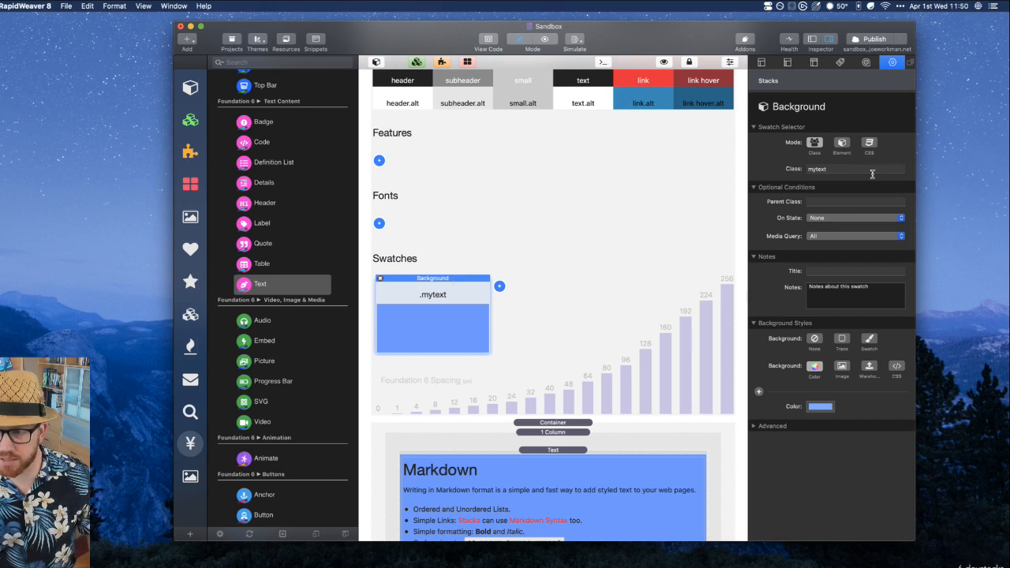
Check that the .mytext swatch's class matches the custom class of the Text stack
double_click(840, 170)
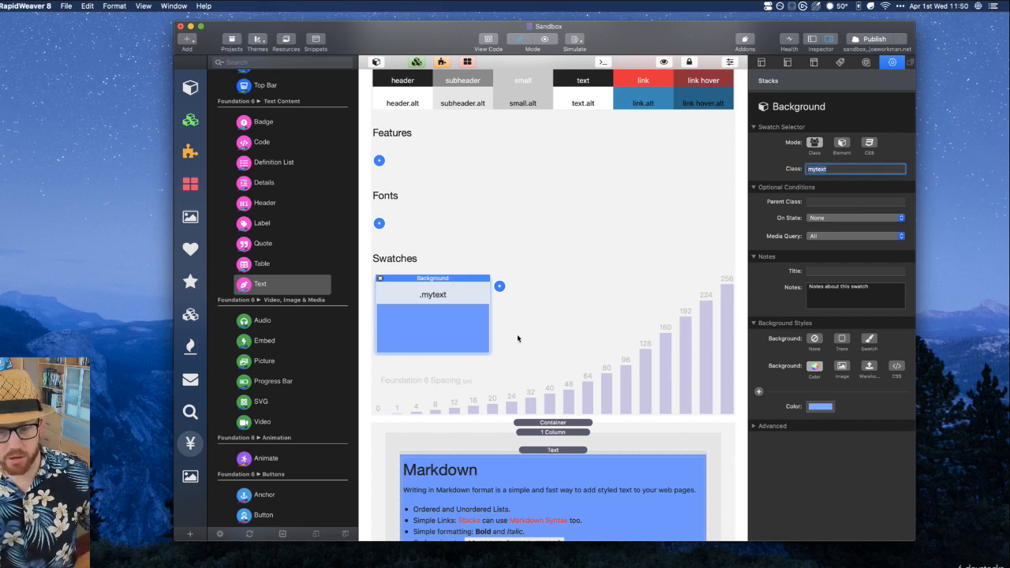
click(544, 449)
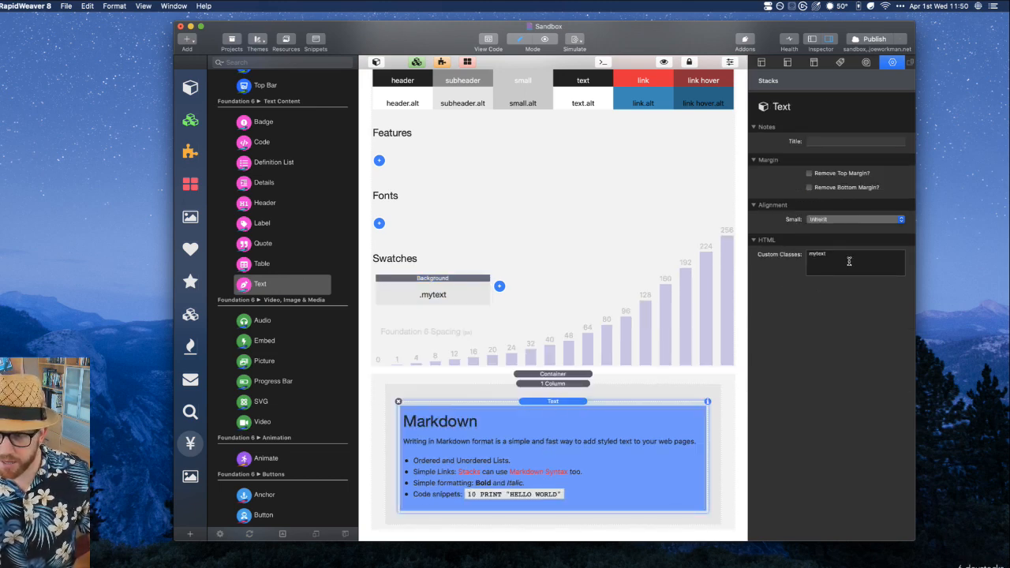
drag(848, 261, 699, 242)
click(836, 261)
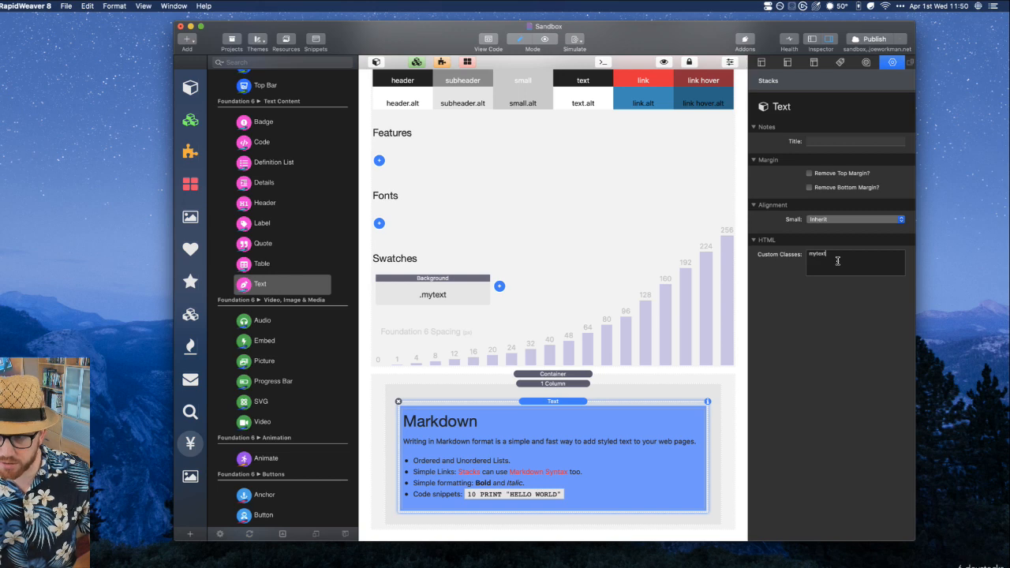
drag(838, 261, 749, 254)
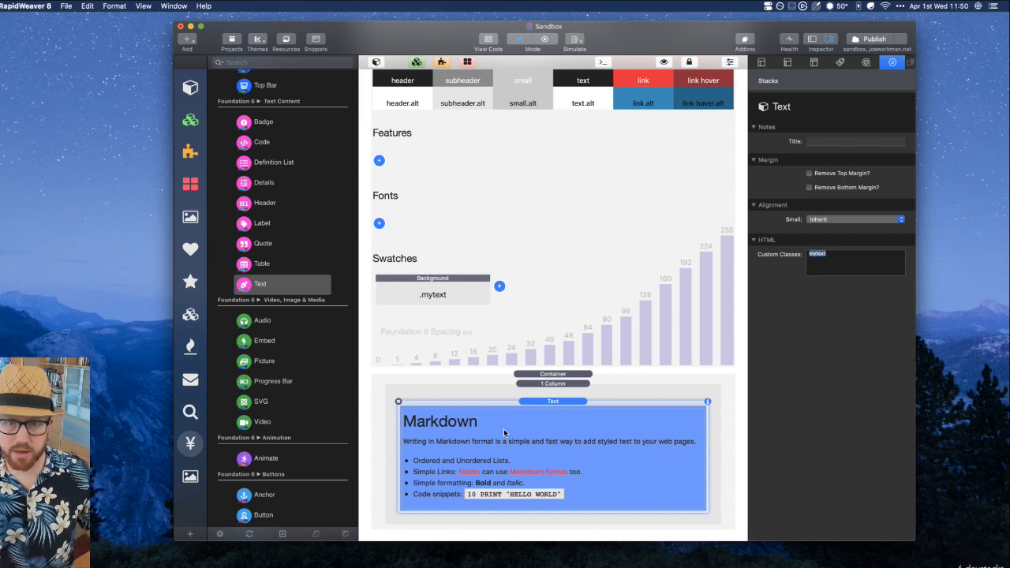
click(466, 286)
click(840, 170)
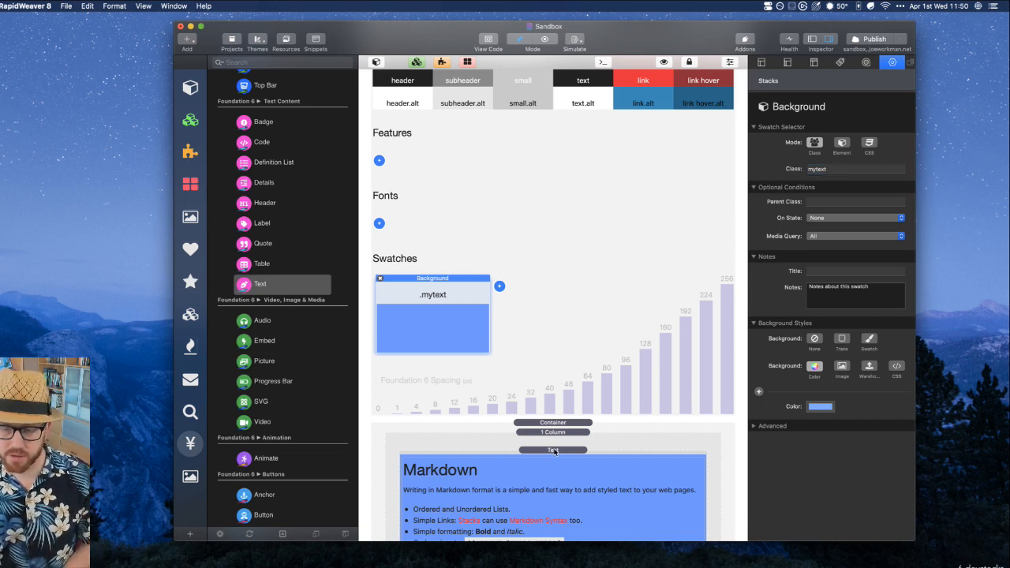
click(556, 448)
click(838, 262)
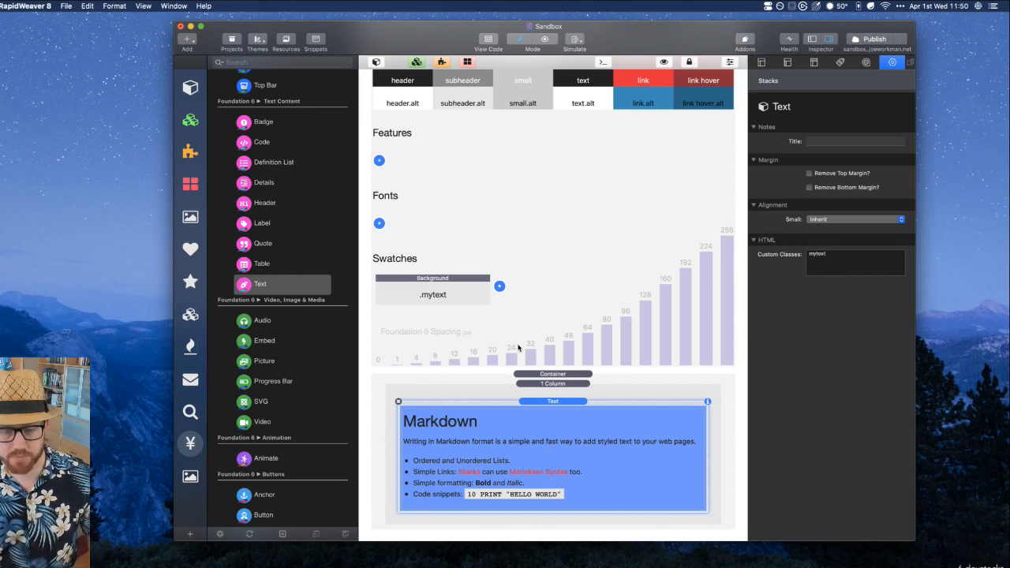
Duplicate the 1 Column stack with its Text stack and inspect both copies' custom classes
click(539, 384)
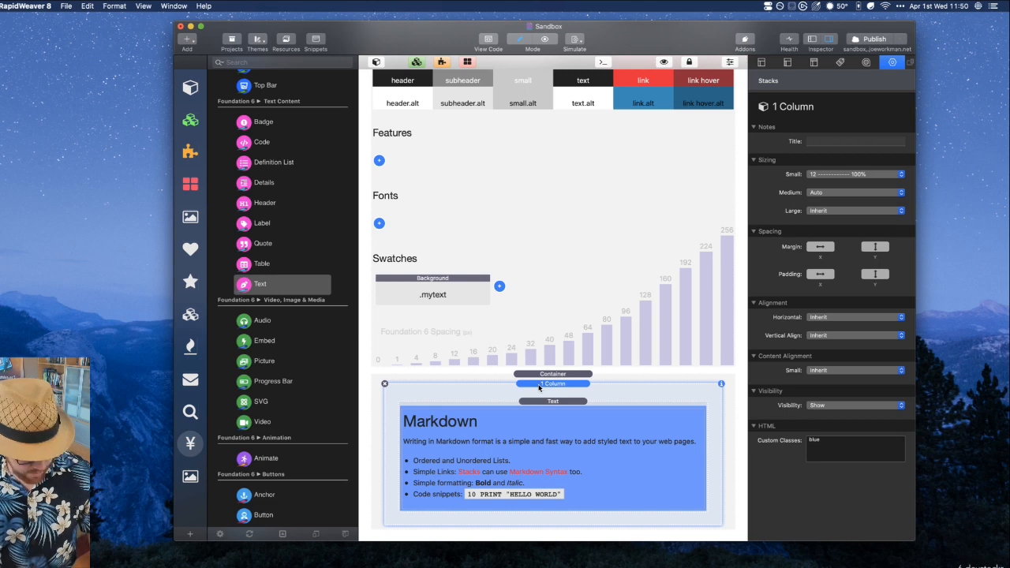
key(super+d)
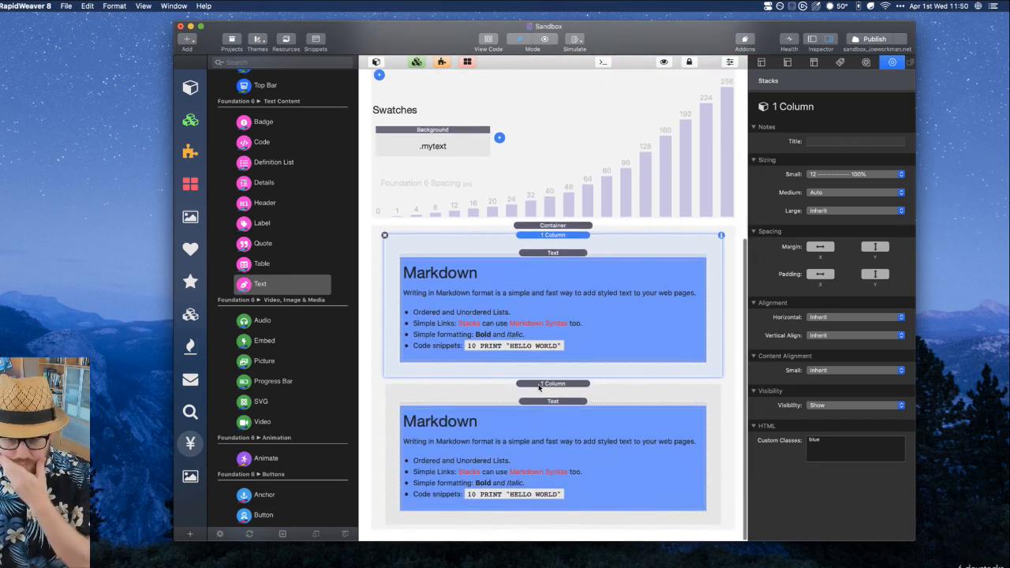
click(539, 384)
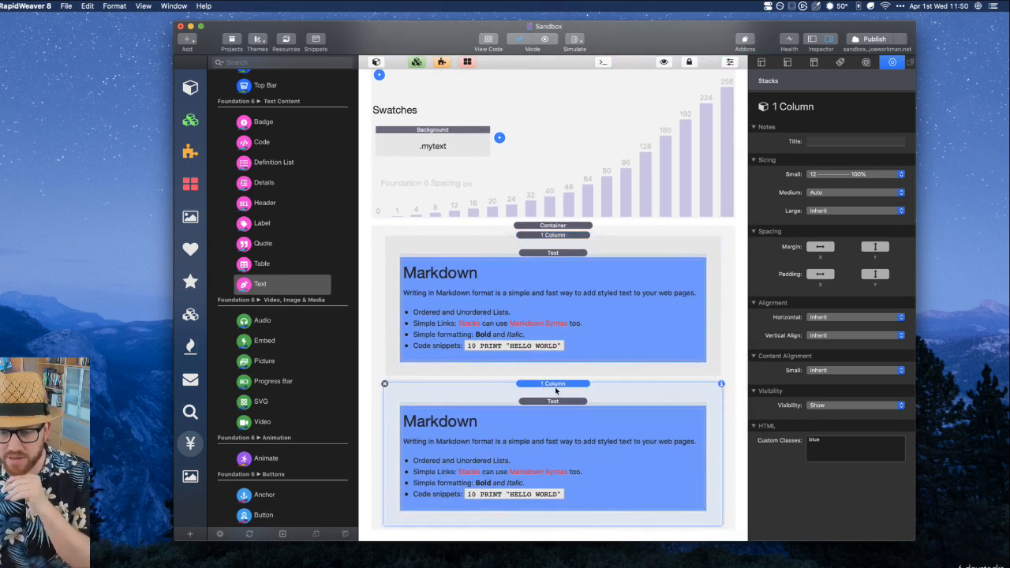
click(559, 269)
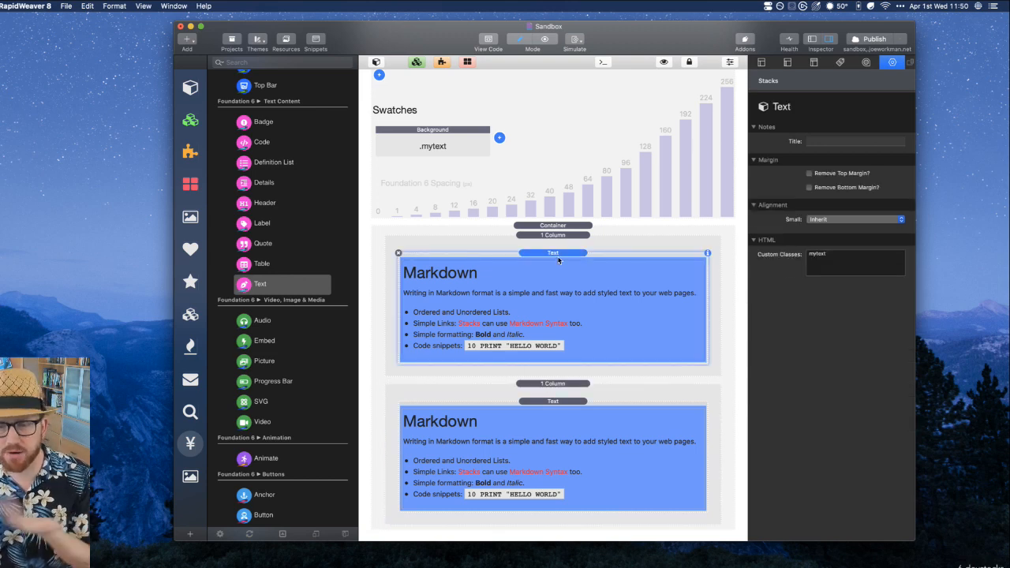
click(543, 384)
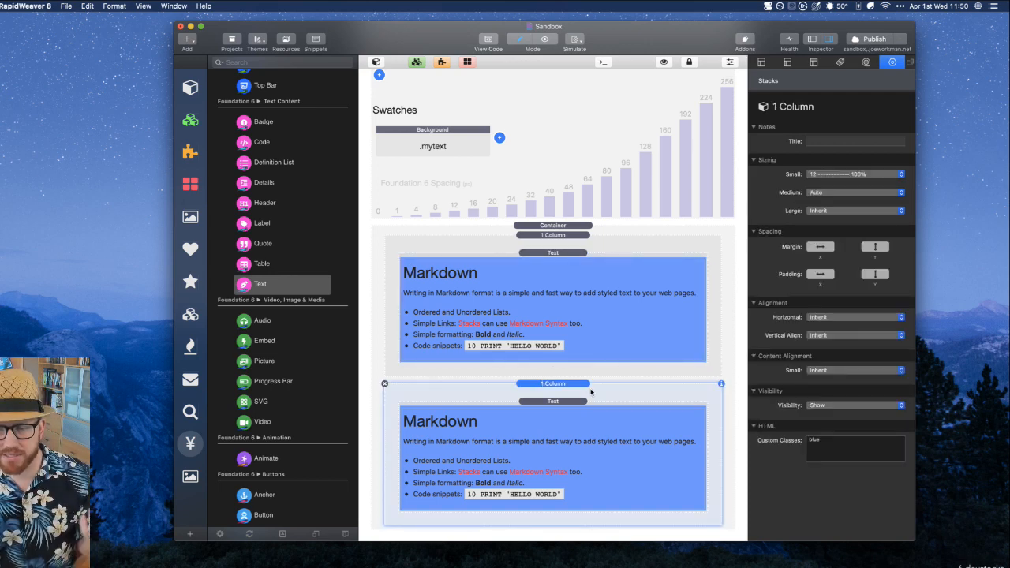
Duplicate the .mytext Background swatch and set the copy's background color to the saved orange
click(451, 132)
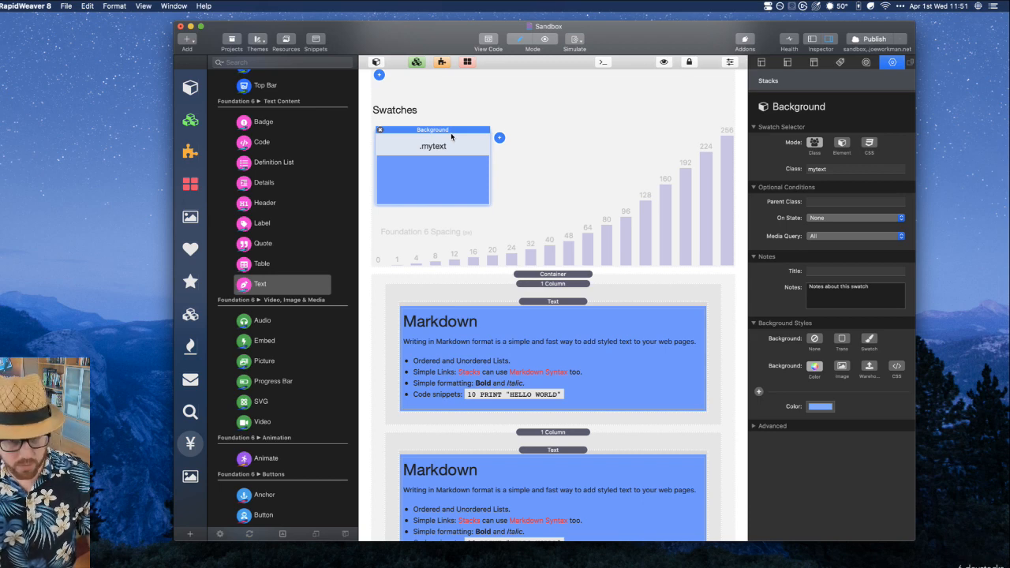
key(super+d)
click(527, 138)
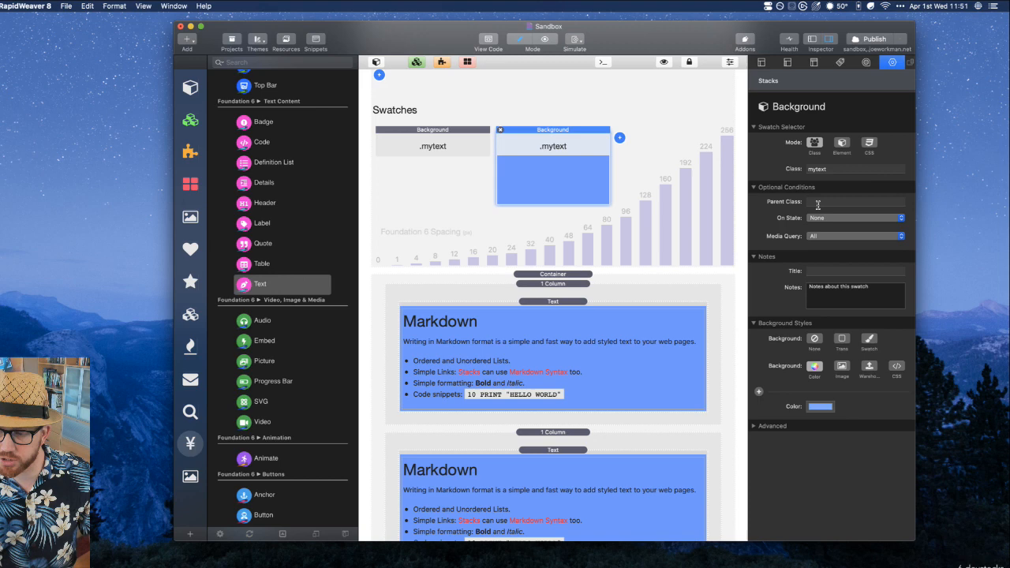
click(819, 407)
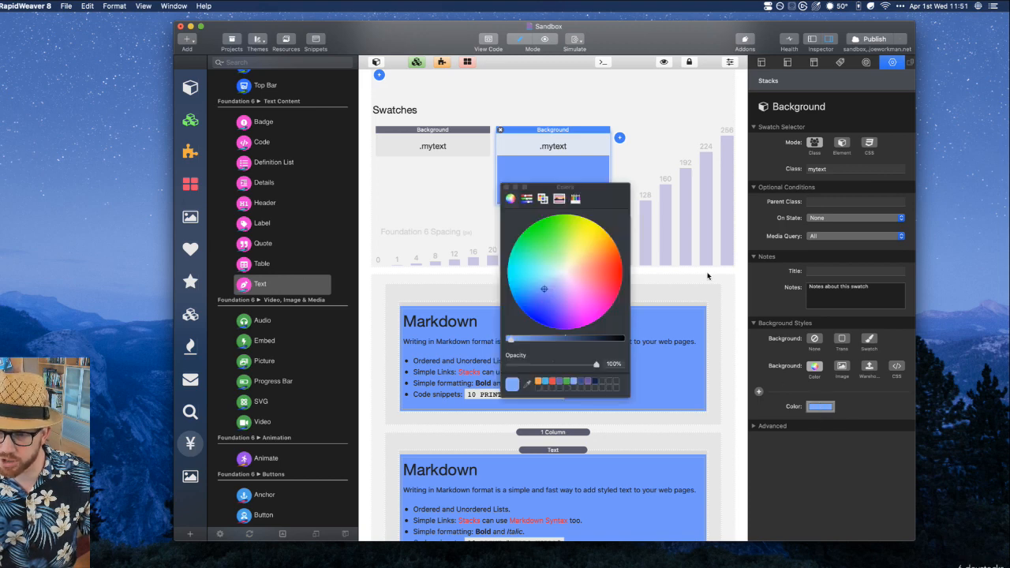
click(538, 382)
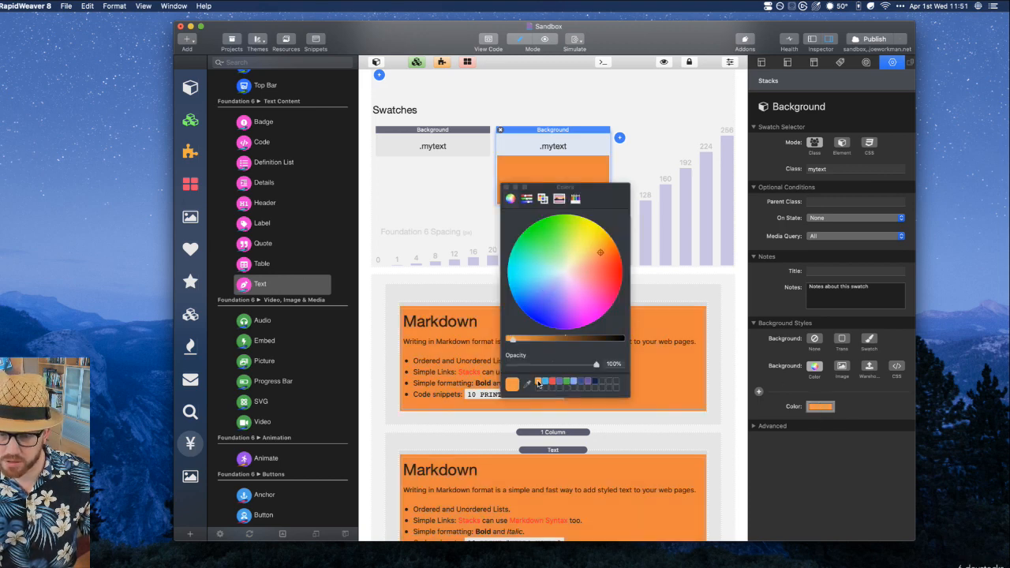
click(507, 187)
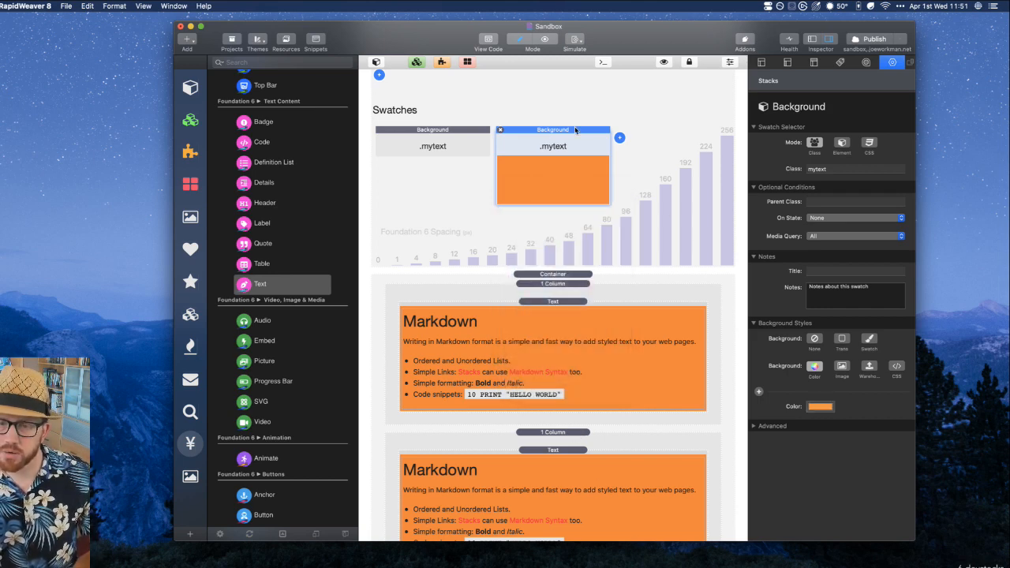
Set the orange Background swatch's parent class to orange and check it against the mytext class
click(823, 204)
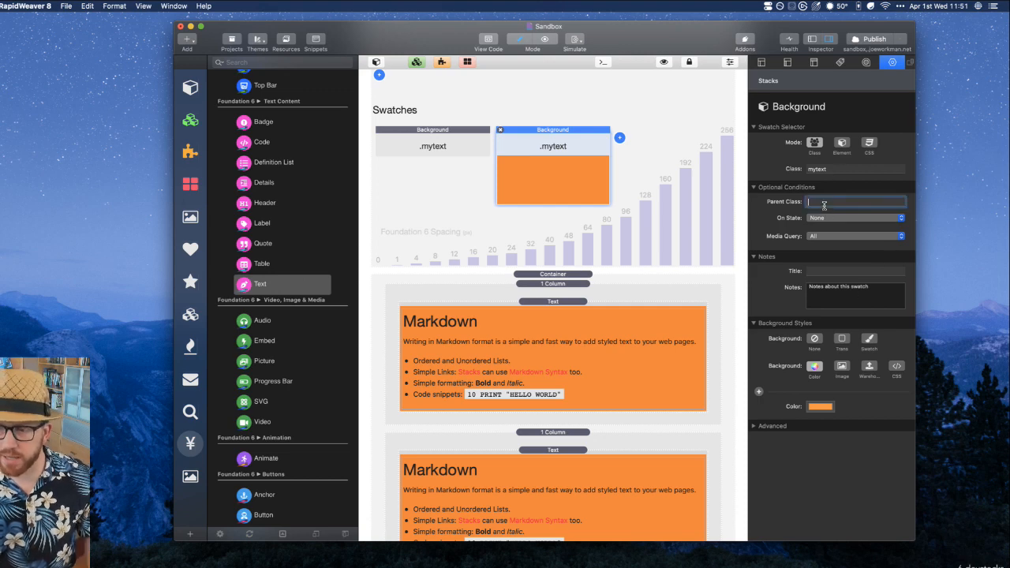
text(orange)
key(Tab)
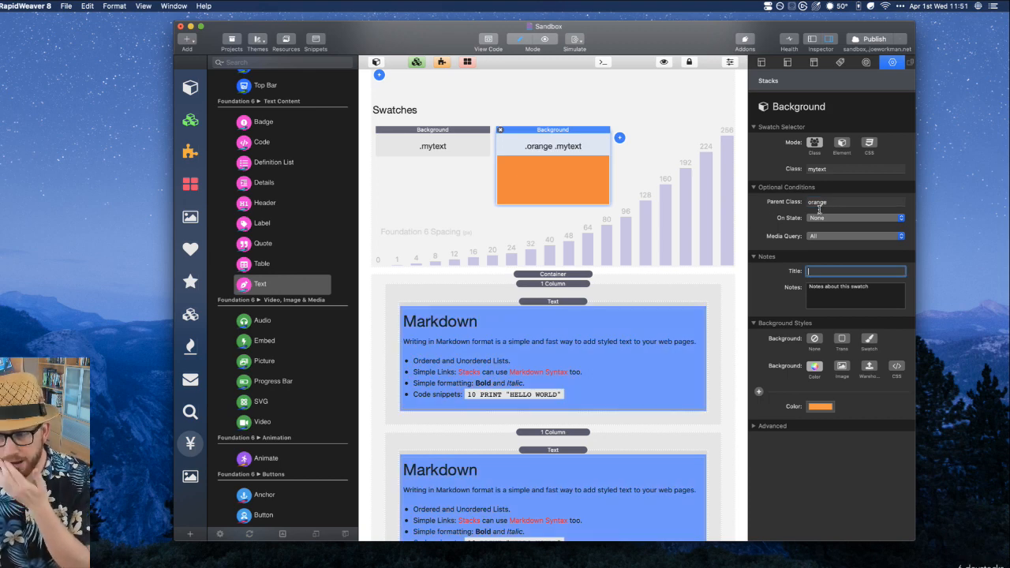
click(839, 206)
click(549, 142)
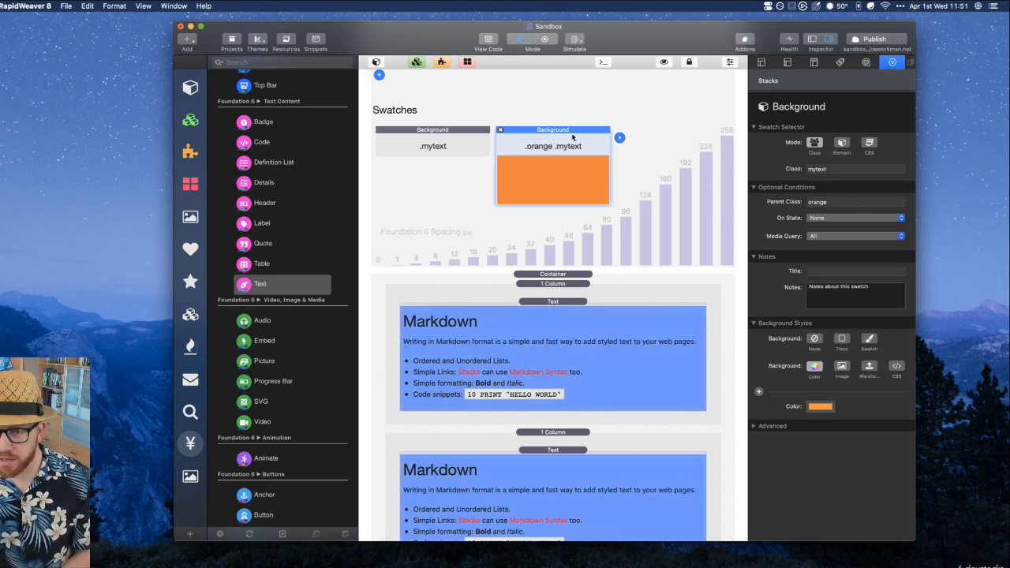
click(833, 205)
click(844, 172)
double_click(846, 171)
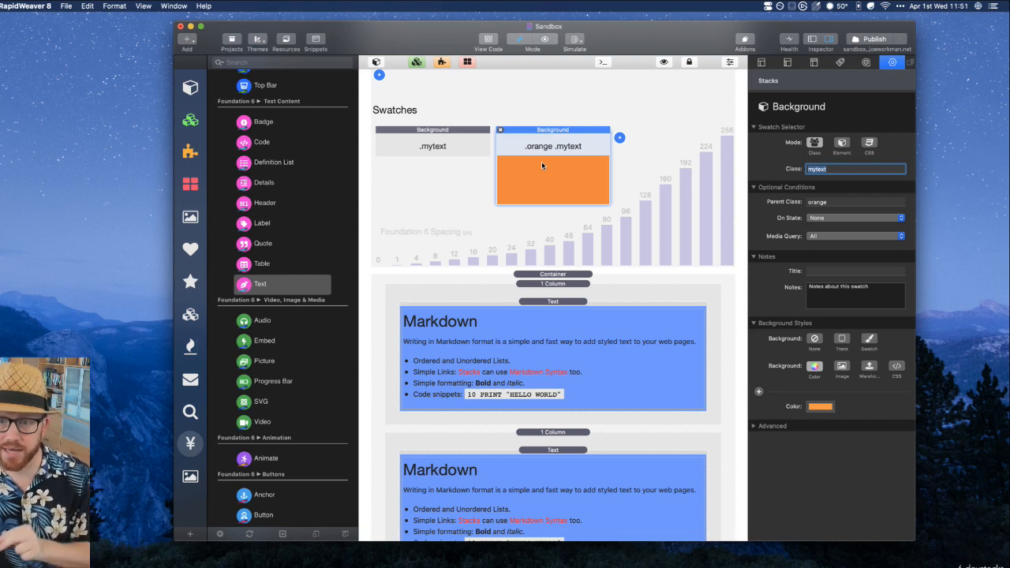
Replace the lower 1 Column stack's custom class with orange and compare it with the orange swatch's parent class
click(530, 435)
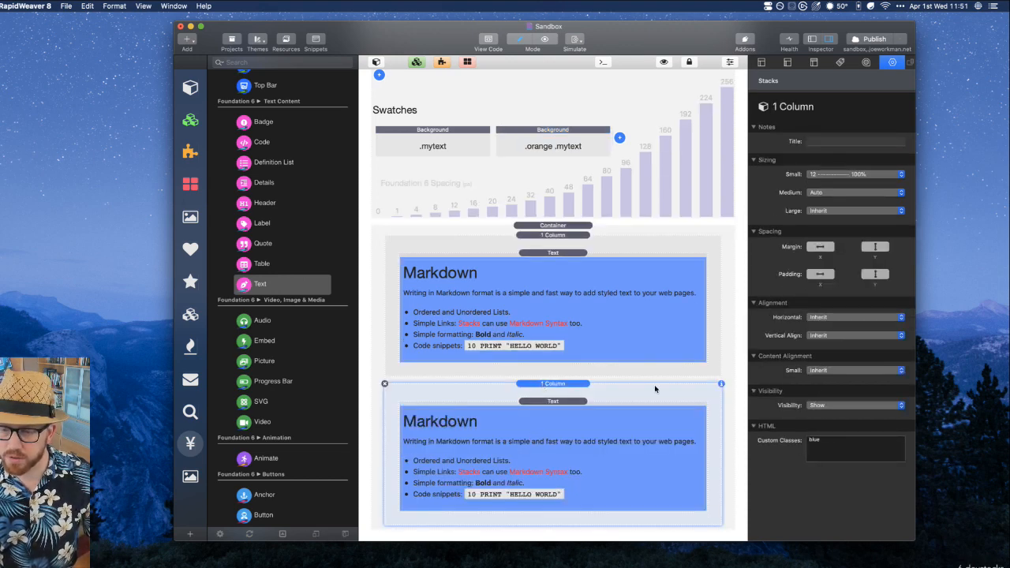
double_click(840, 448)
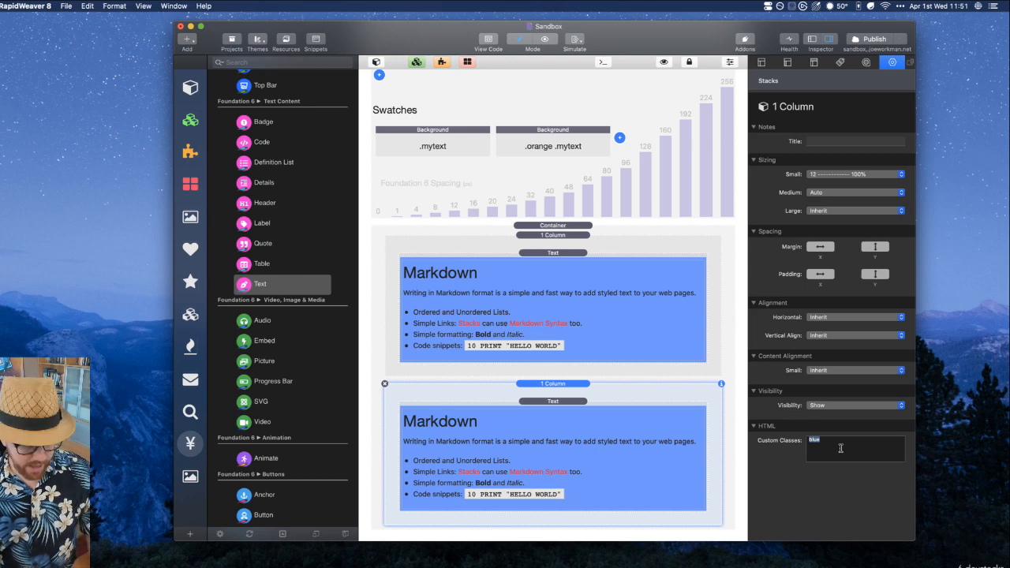
text(orange)
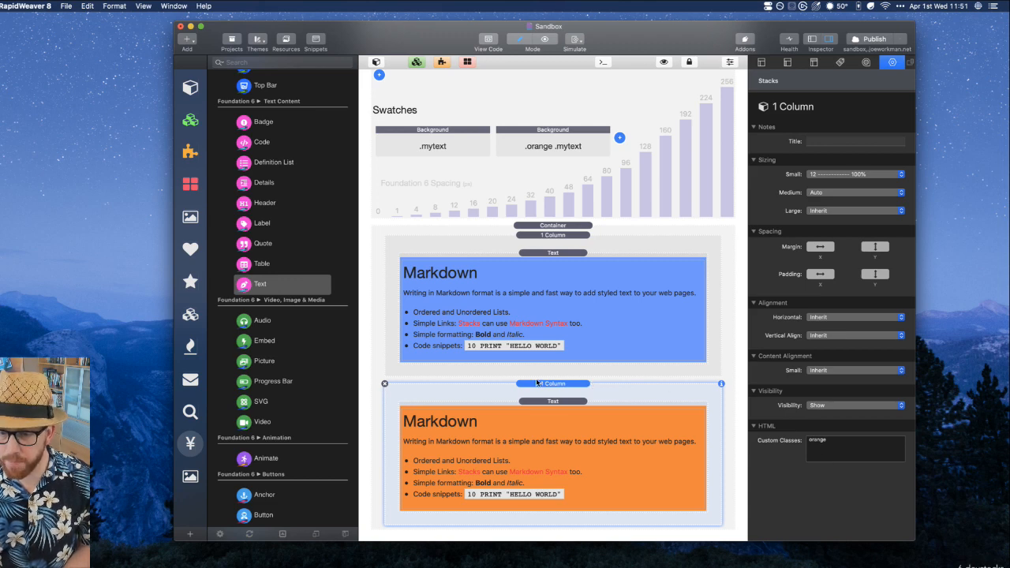
click(547, 403)
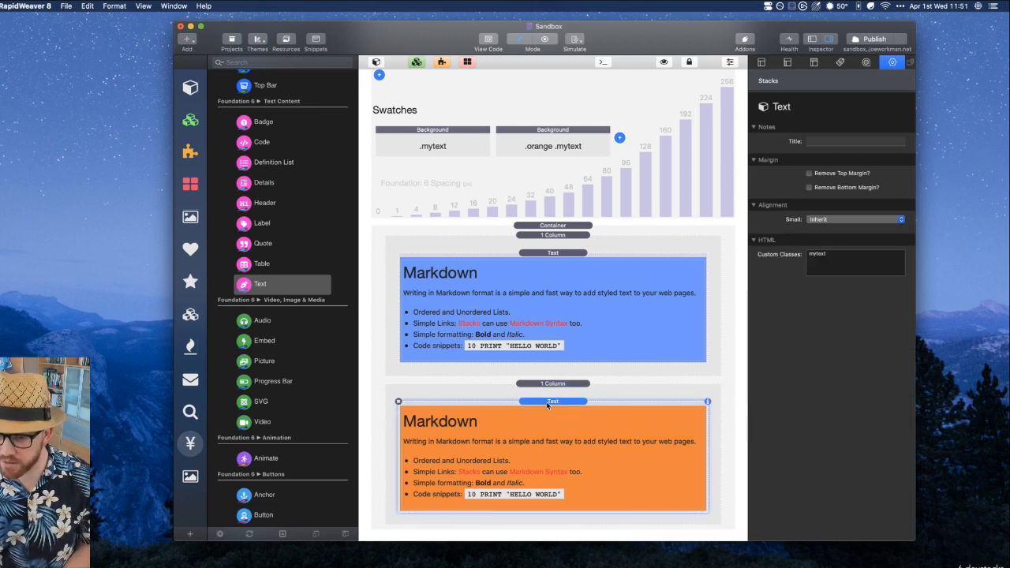
click(557, 385)
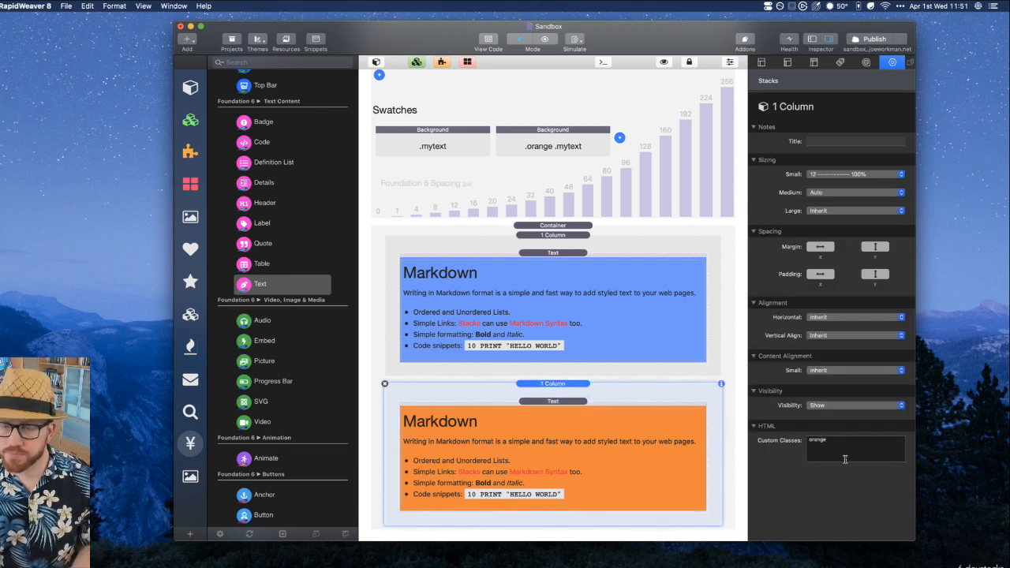
click(563, 134)
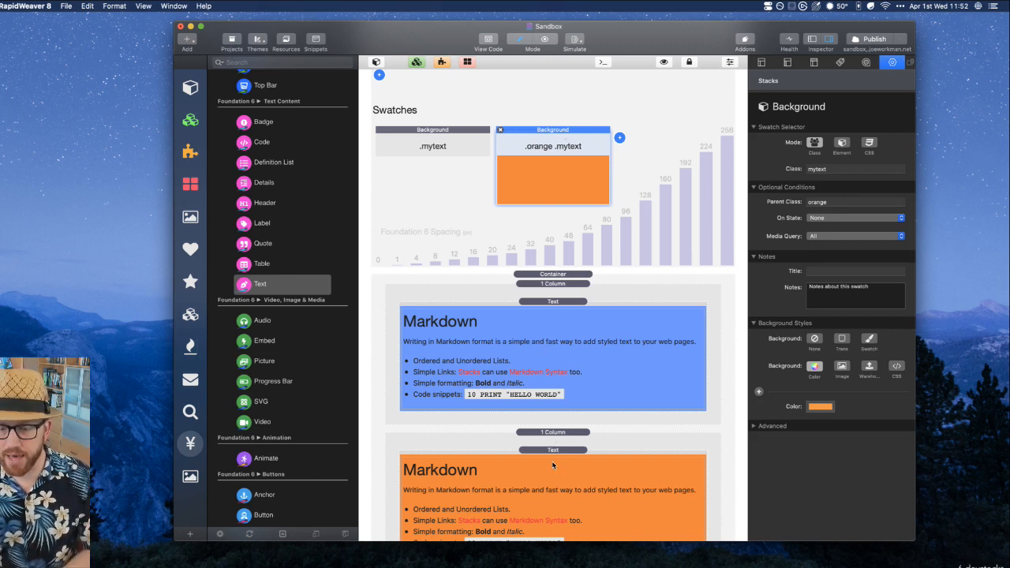
click(556, 432)
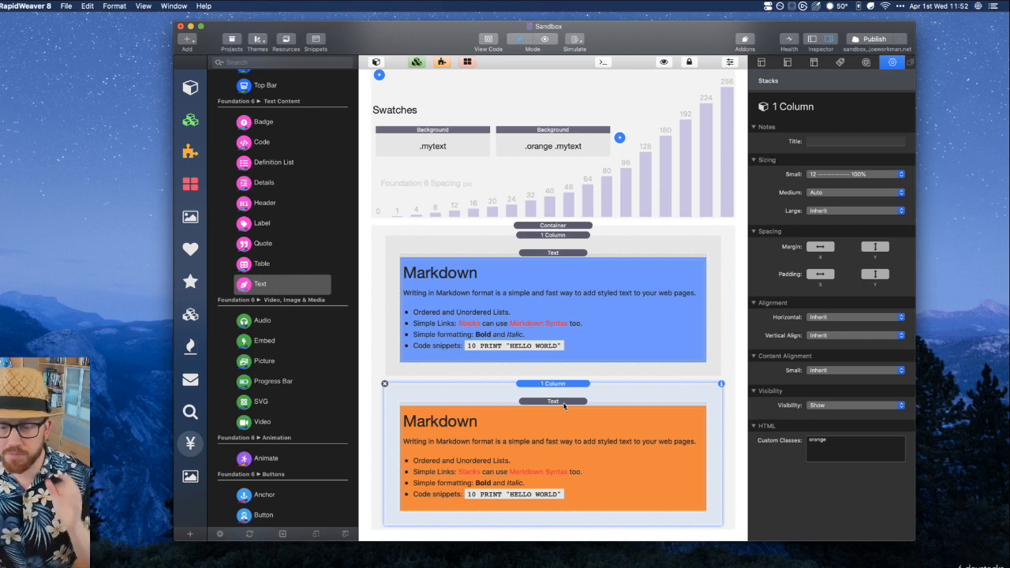
Try the custom class orange on the Container stack around both columns and clear it again
click(550, 225)
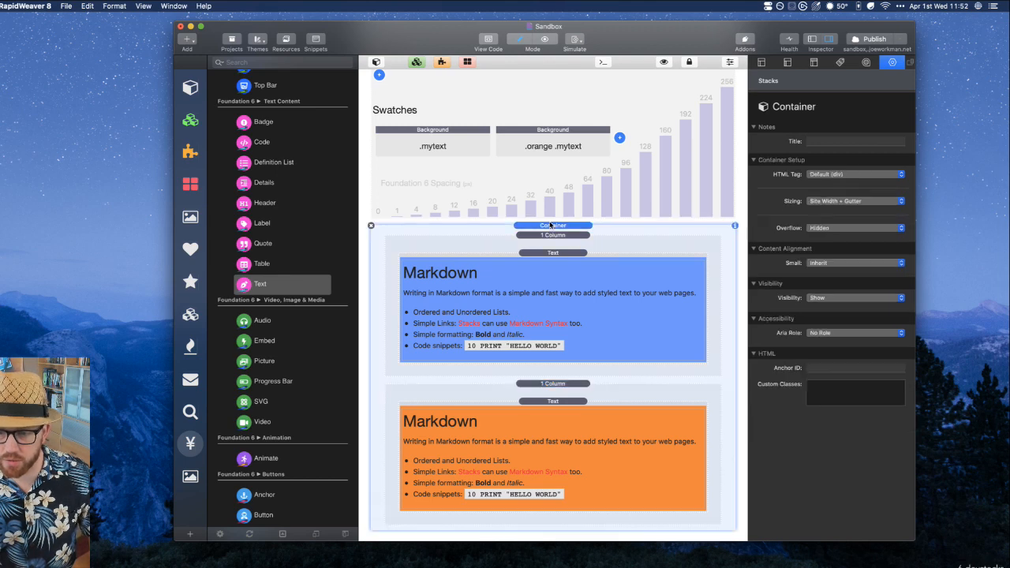
click(856, 399)
text(oranmge)
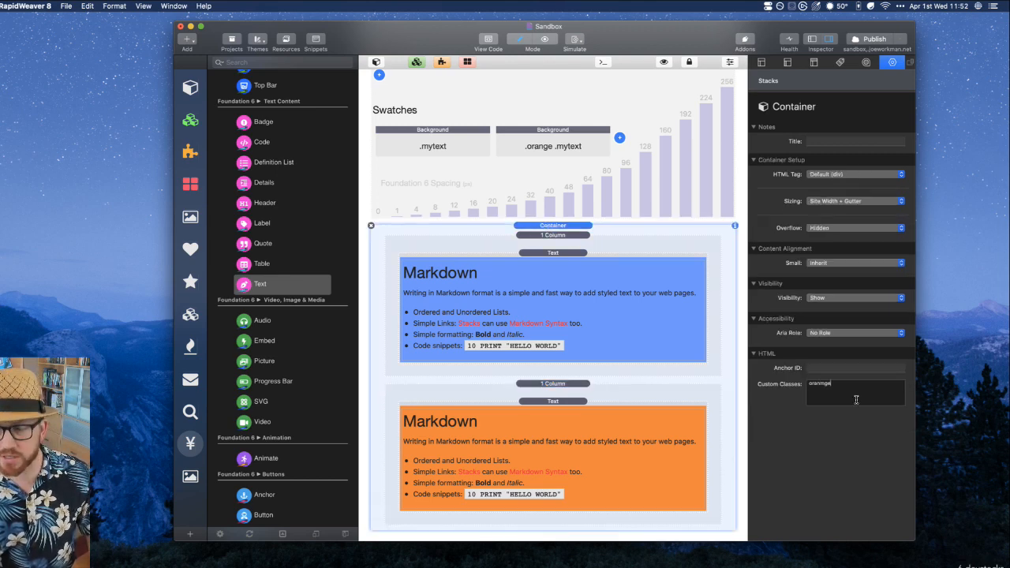
key(BackSpace)
key(BackSpace)
key(BackSpace)
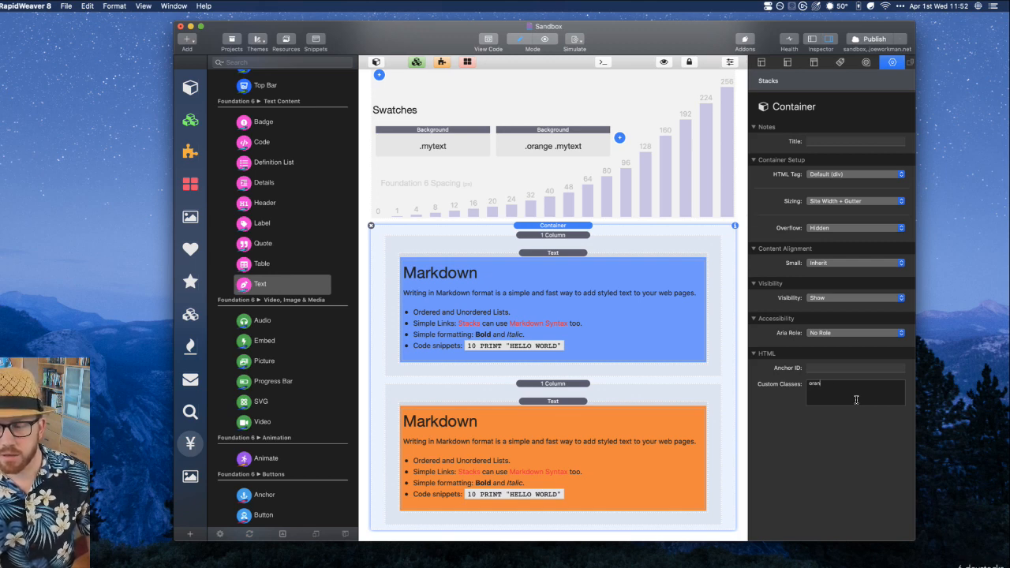
text(ge)
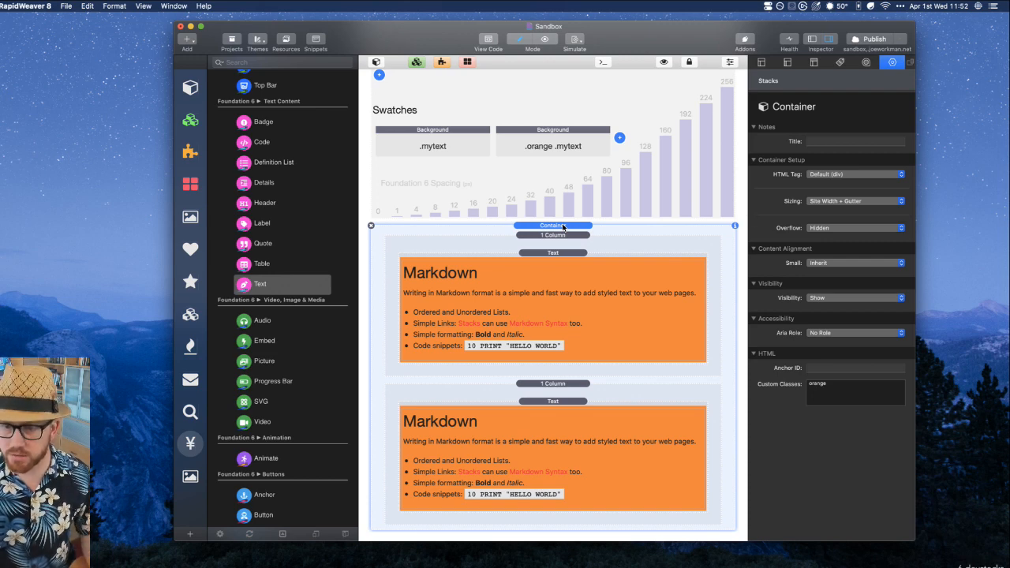
double_click(850, 405)
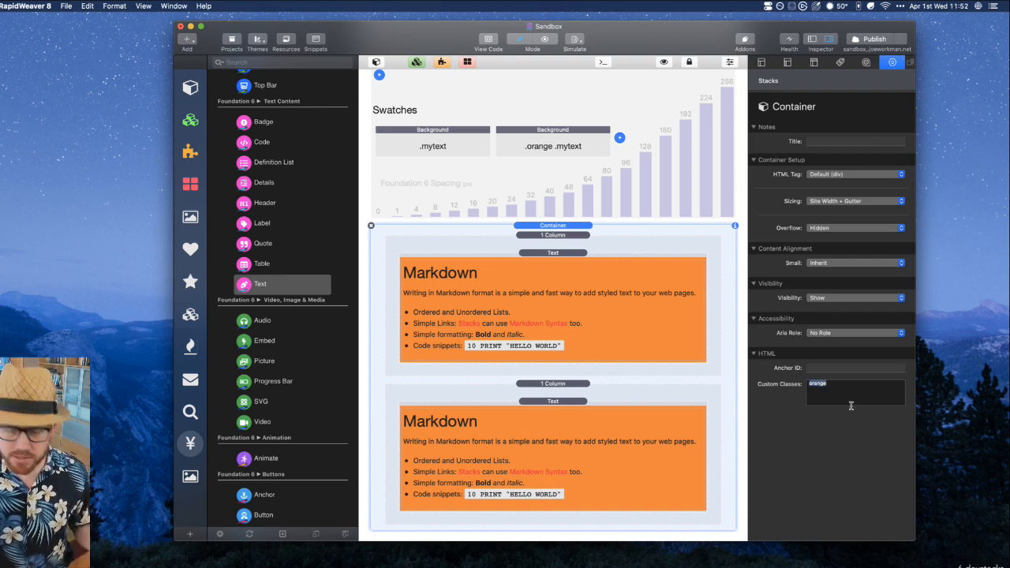
key(BackSpace)
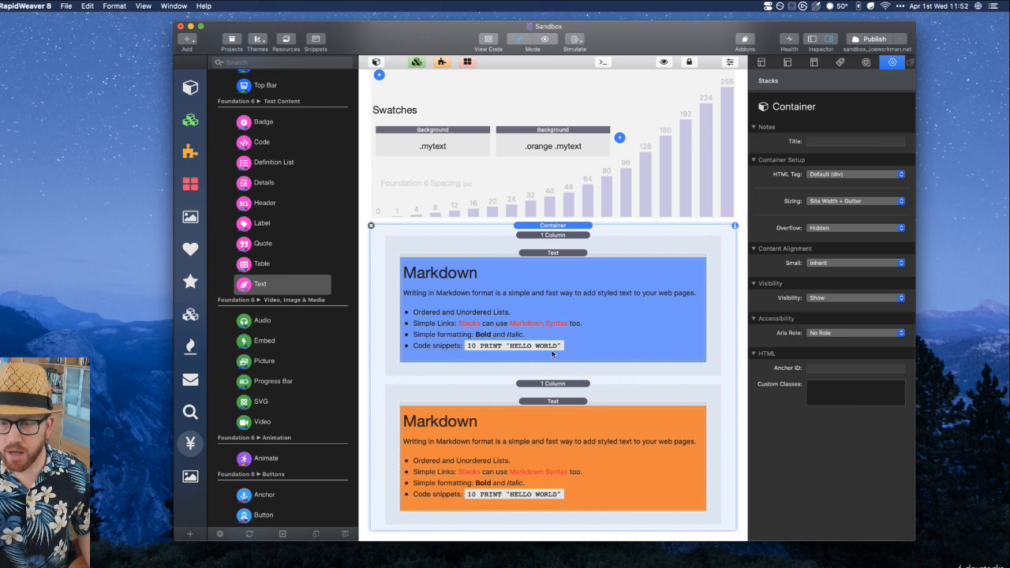
Review the parent class setting of the .orange .mytext Background swatch
click(542, 143)
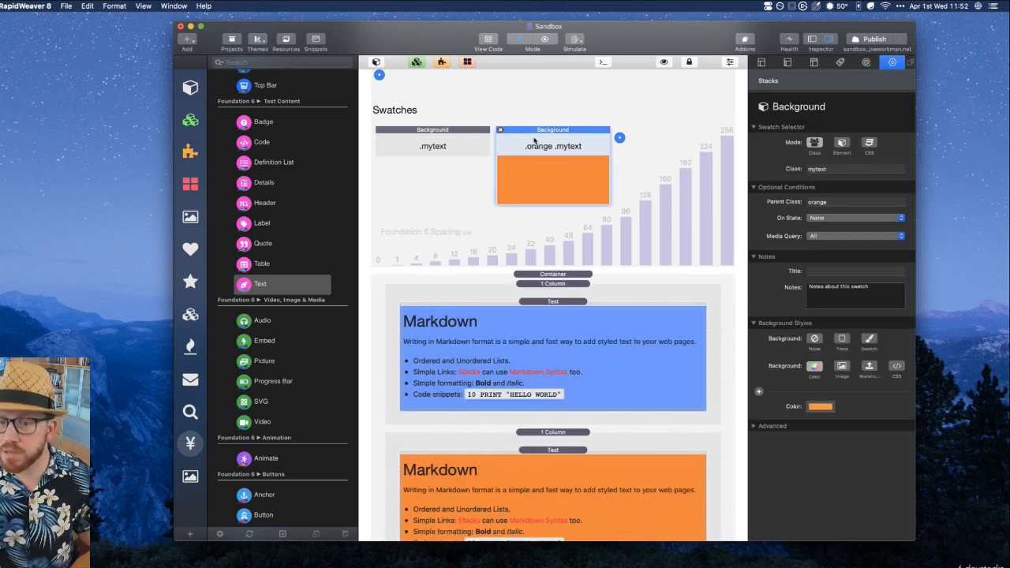
click(842, 203)
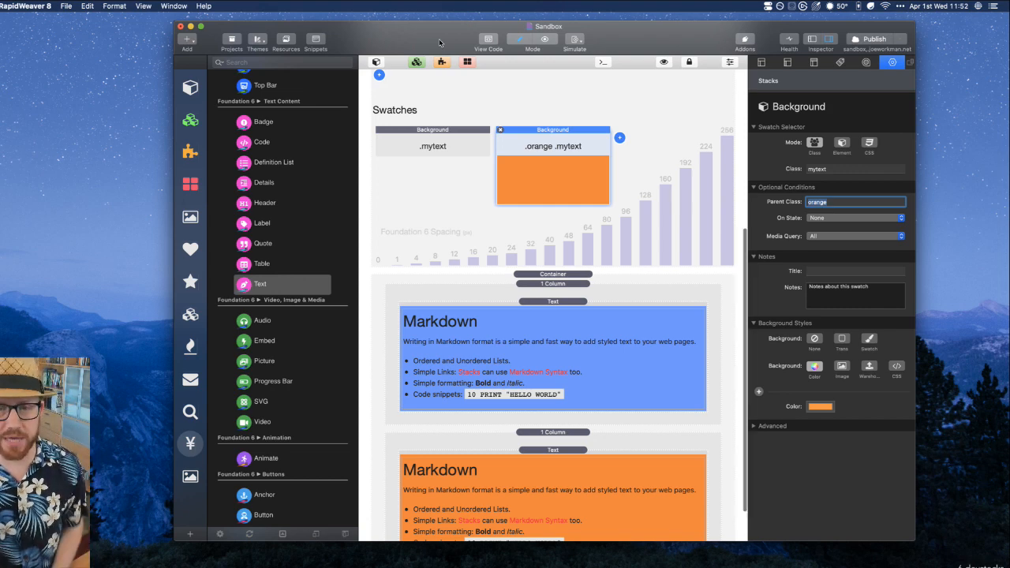
Delete the orange .orange .mytext Background swatch from Site Styles
key(super+Tab)
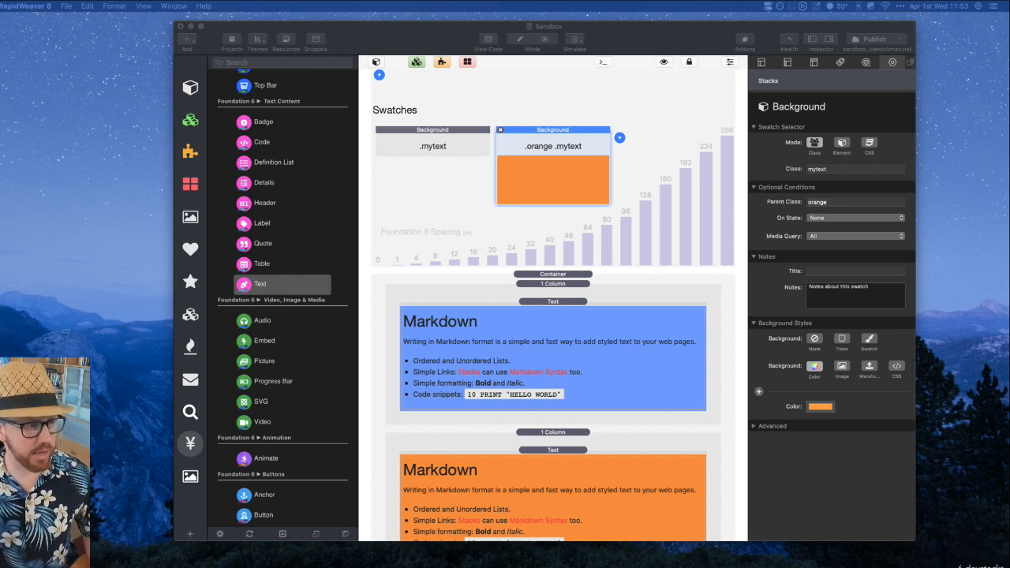
click(689, 29)
click(504, 134)
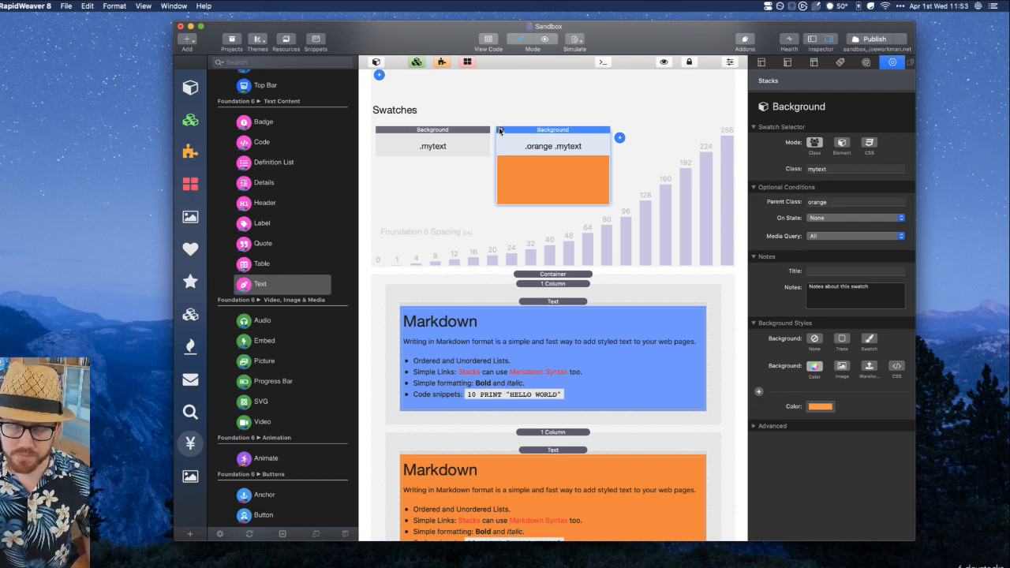
click(499, 130)
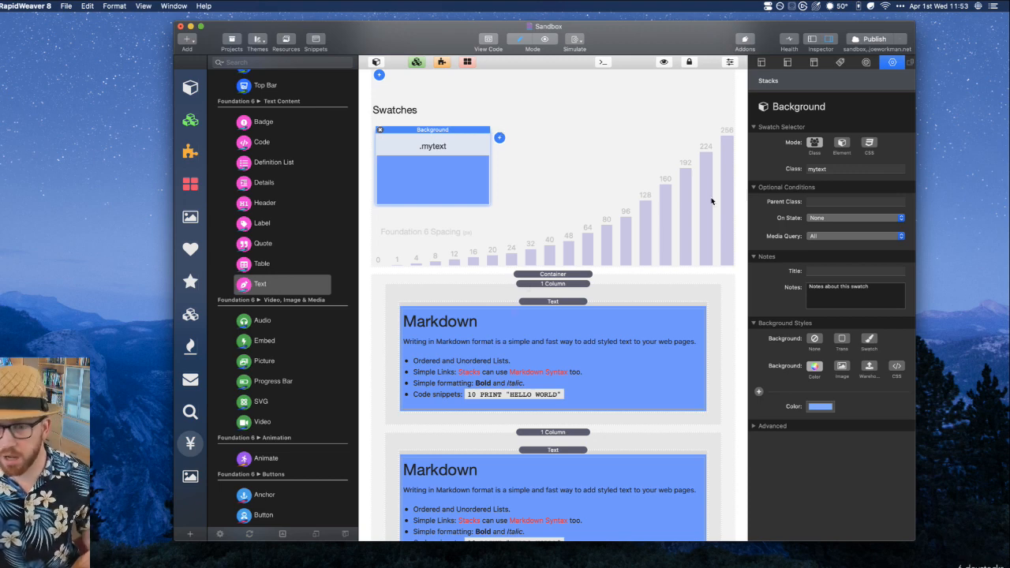
Add a Font Style swatch and a Websafe Font swatch to the Fonts area of Site Styles
scroll(552, 138, up, 3)
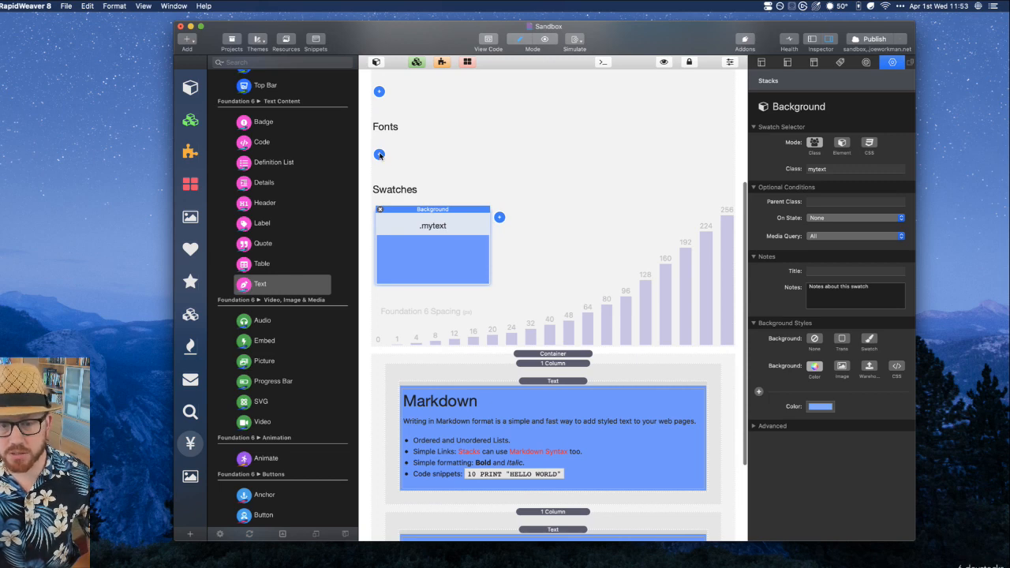
click(379, 155)
click(401, 157)
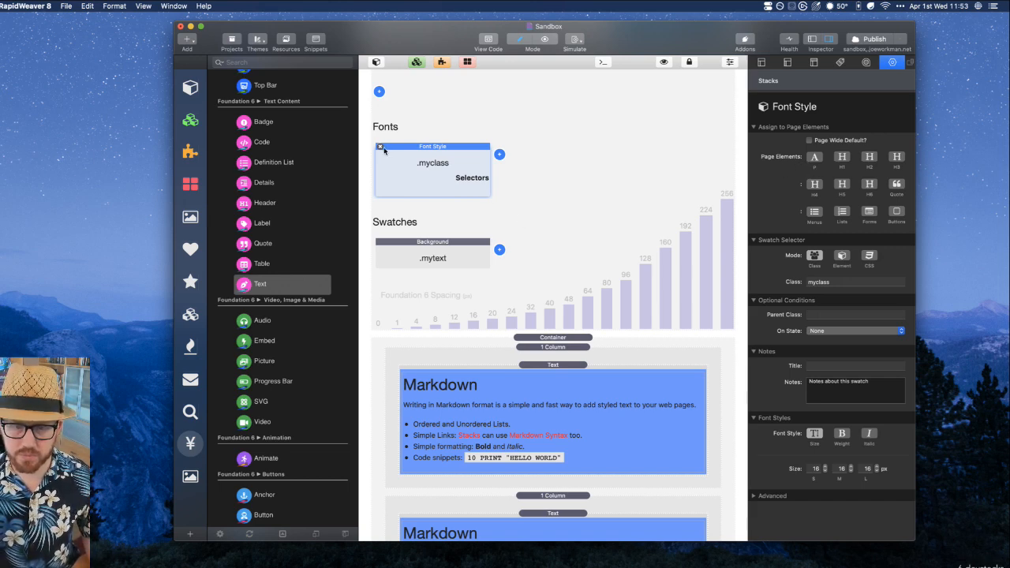
click(499, 155)
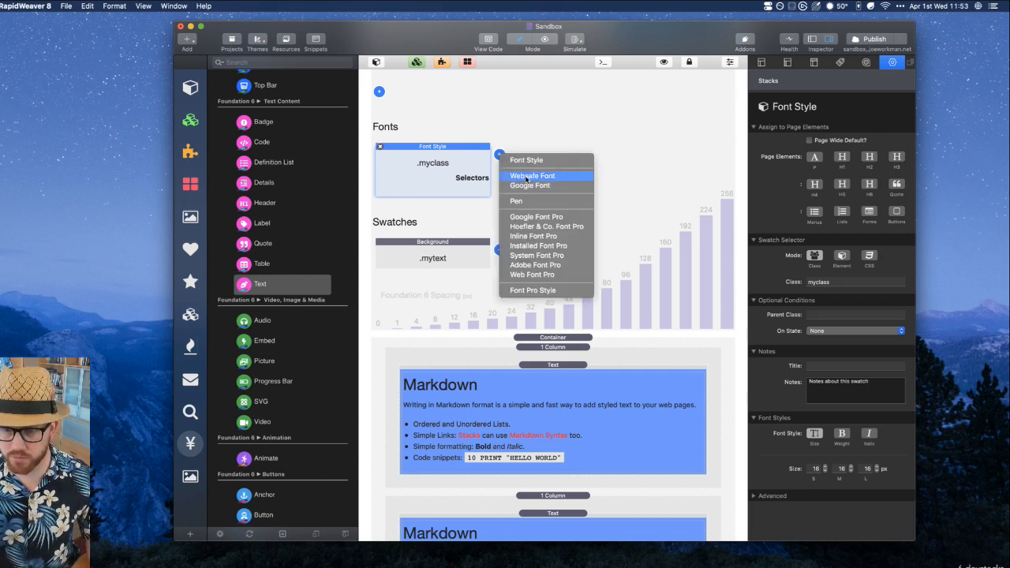
click(526, 177)
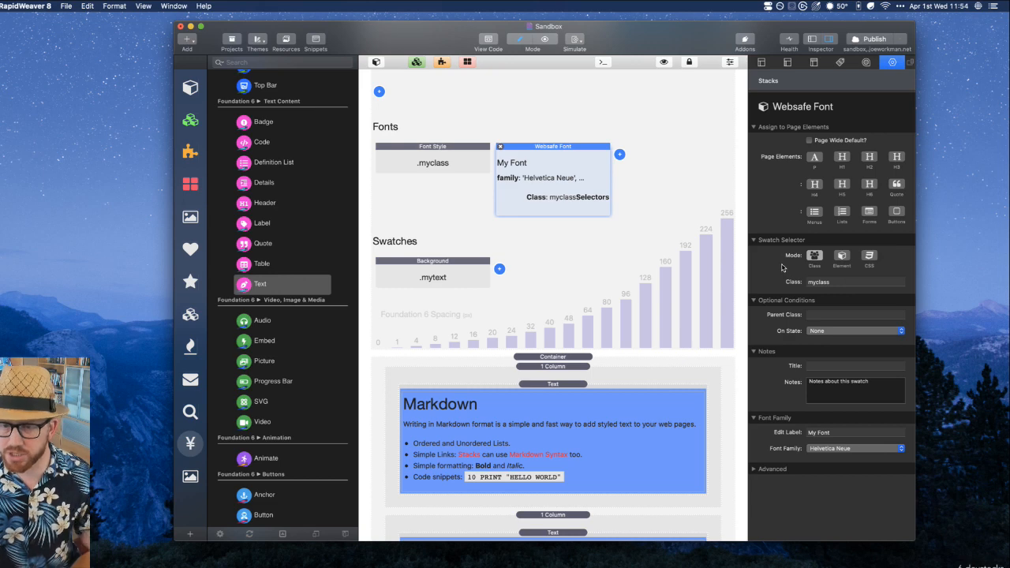
Try the Page Wide Default option on the Websafe Font swatch and remove both font swatches
double_click(843, 286)
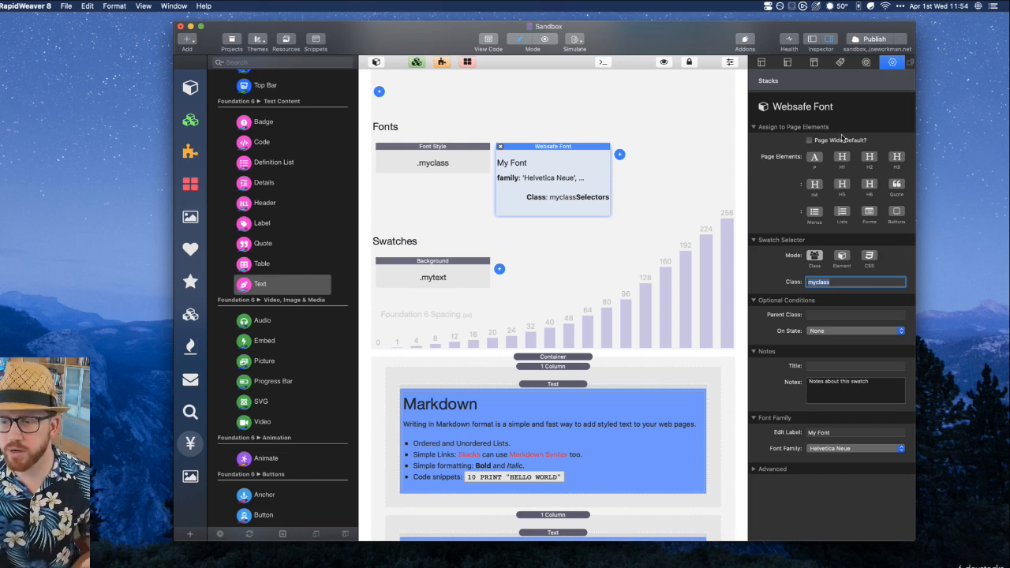
click(808, 142)
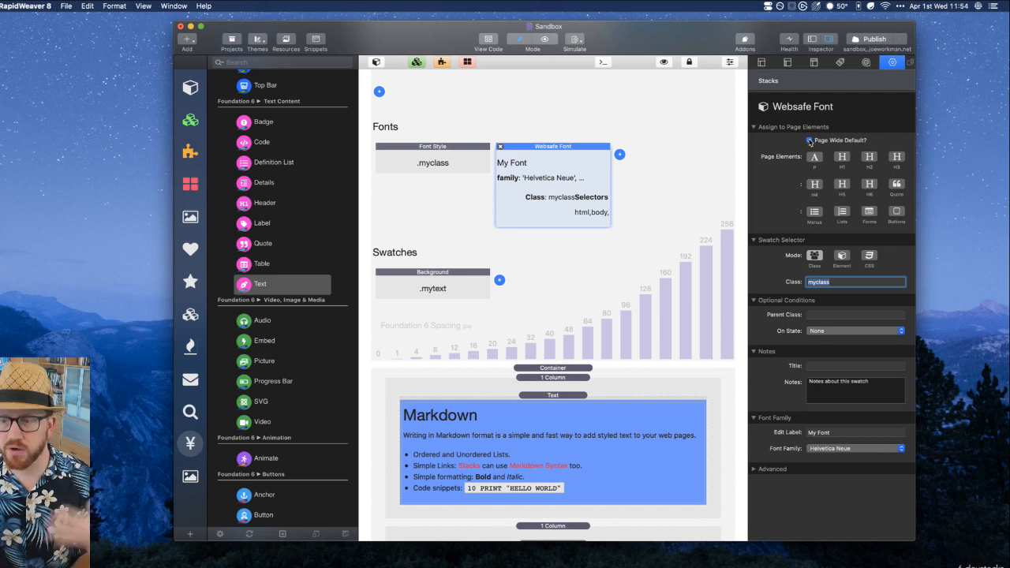
click(809, 142)
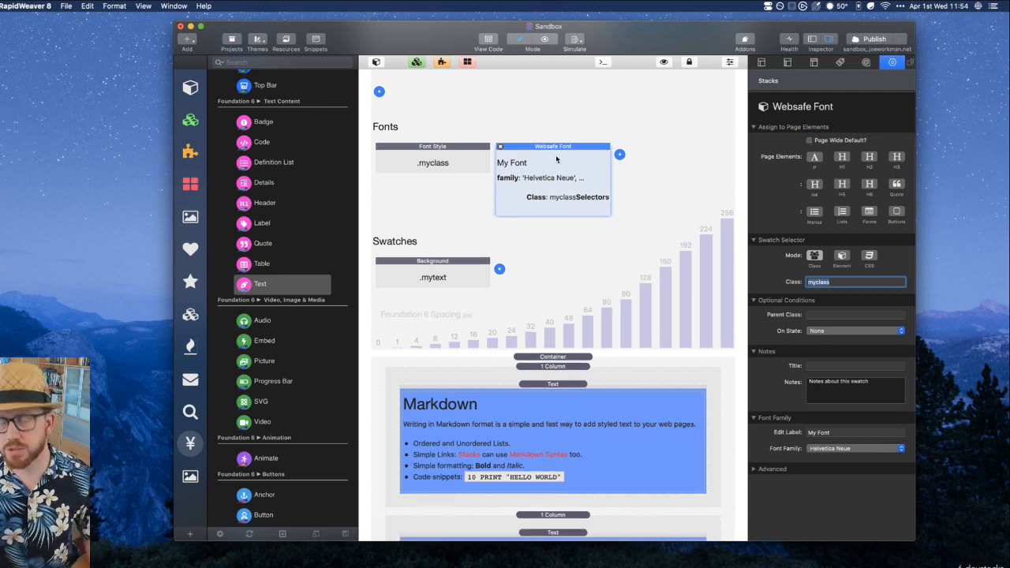
click(500, 147)
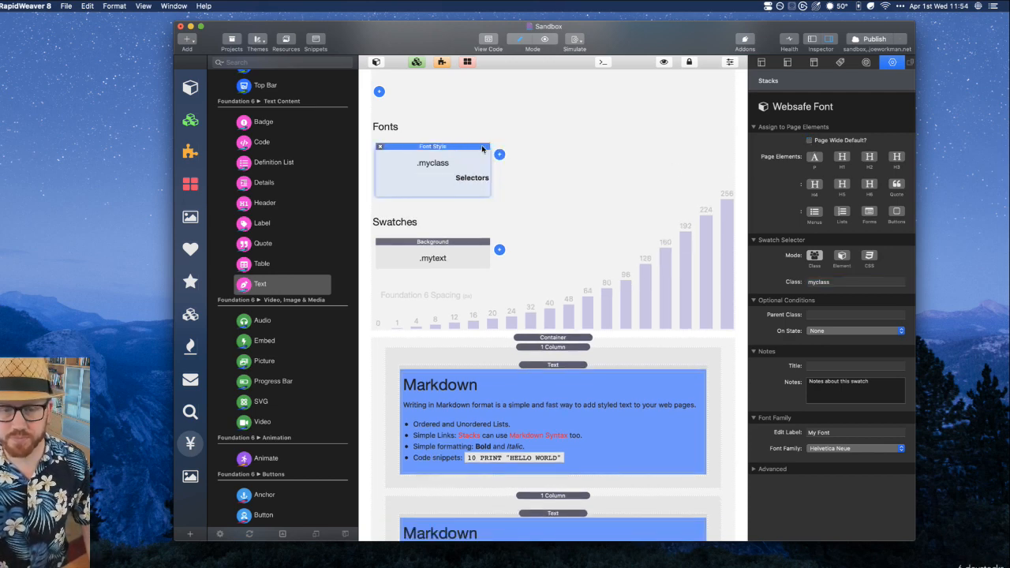
key(Delete)
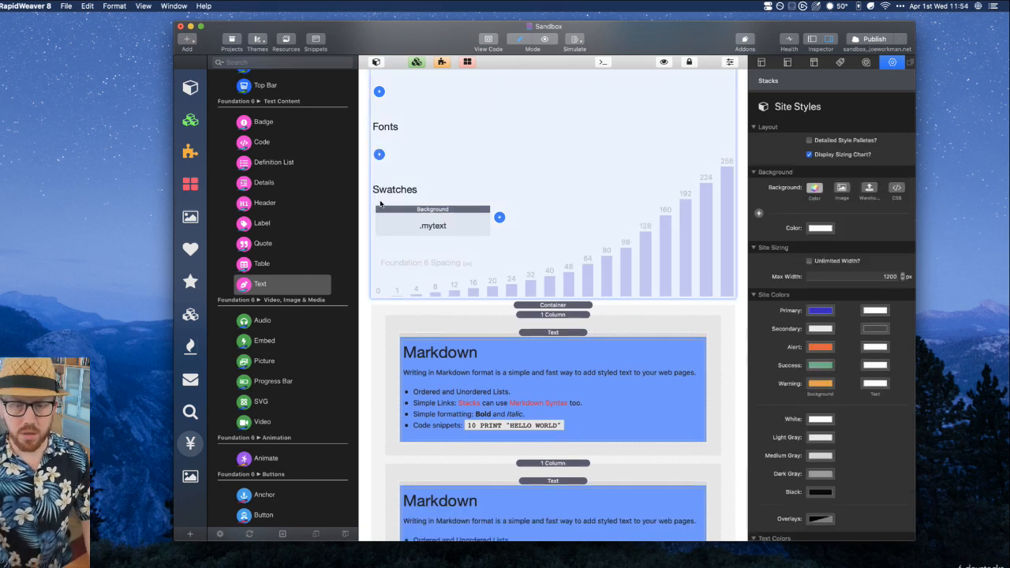
Delete the .mytext Background swatch and restore it along with the removed font swatches
click(383, 209)
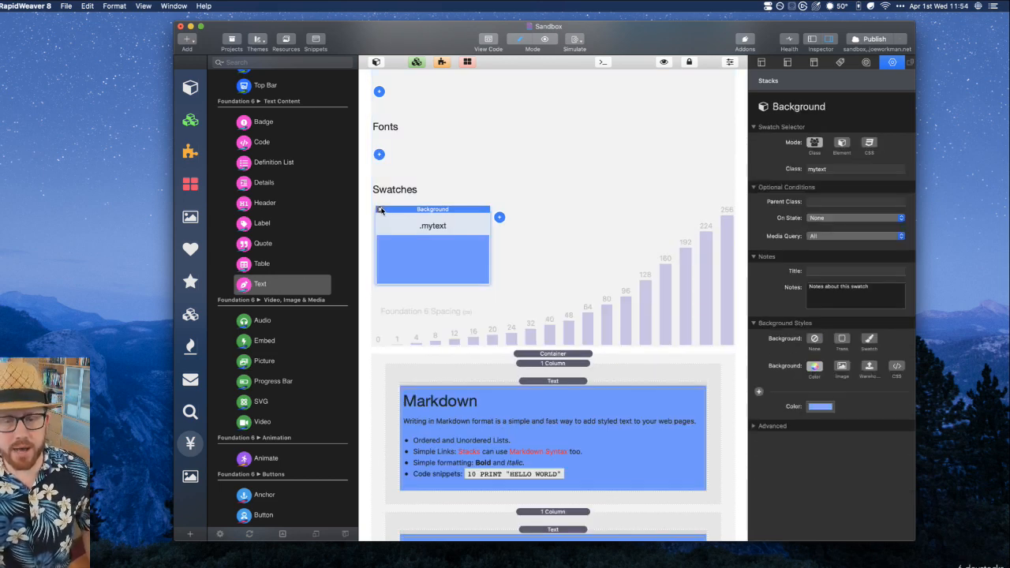
key(Delete)
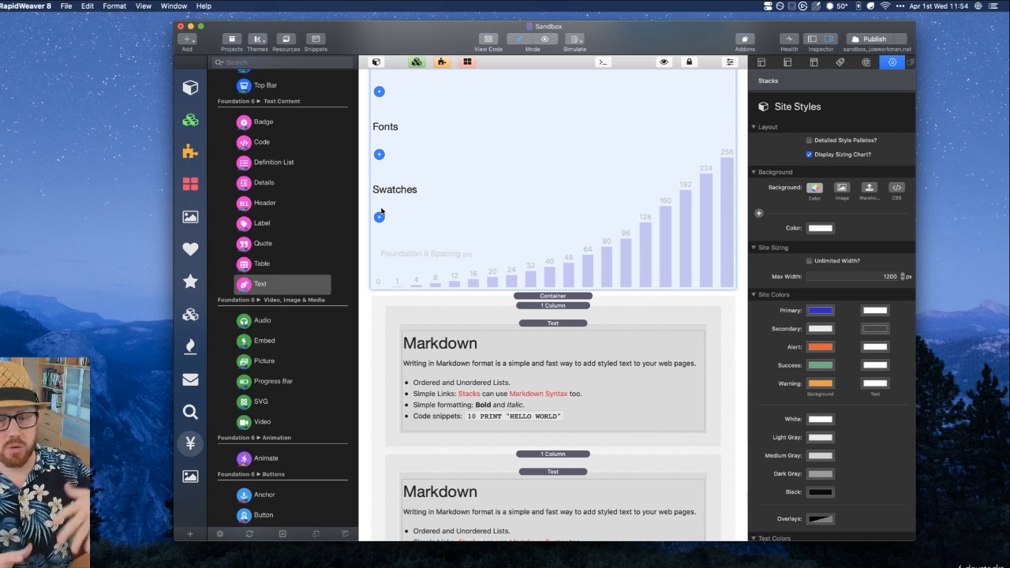
click(519, 299)
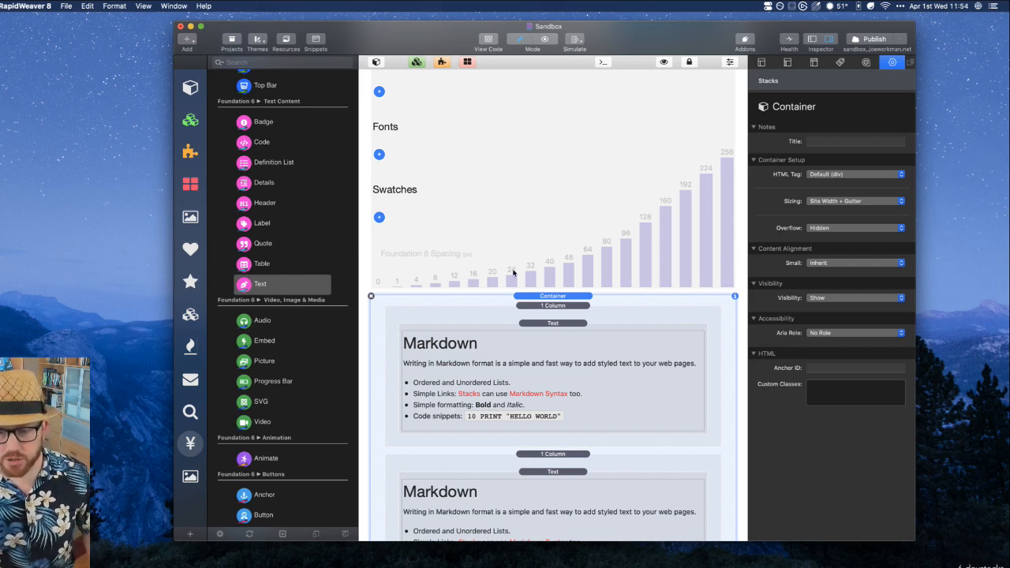
click(381, 216)
click(409, 236)
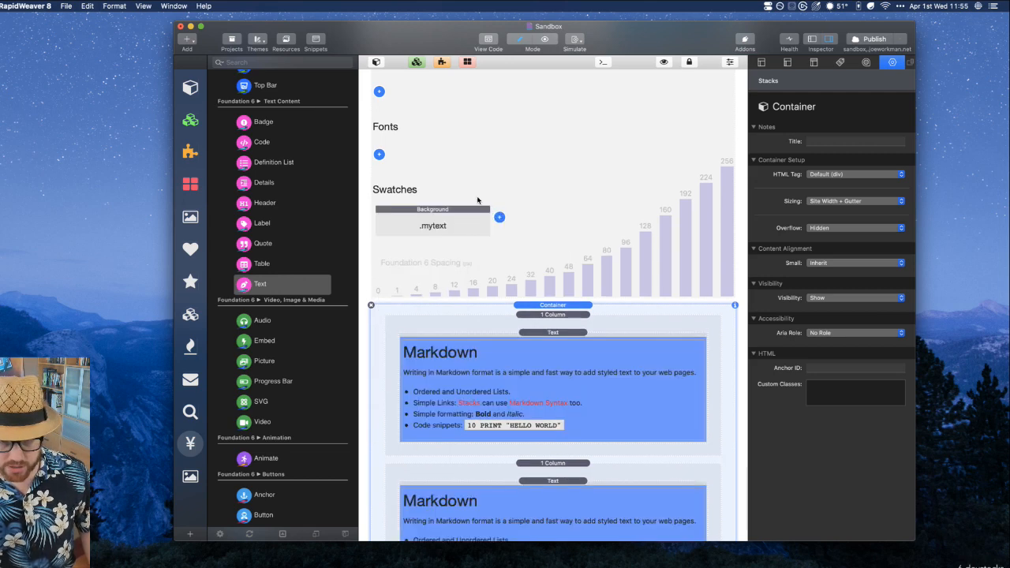
click(457, 211)
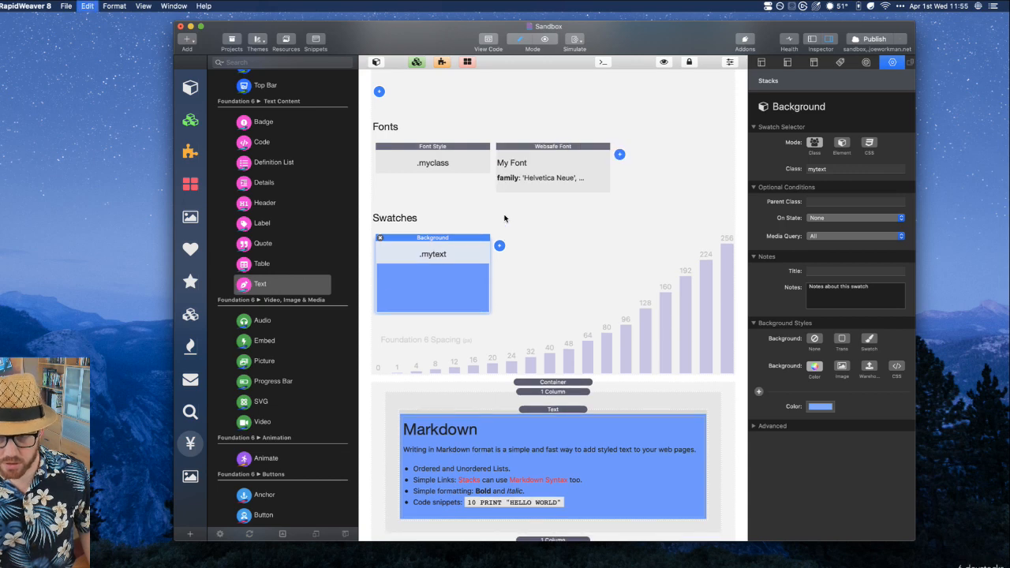
Remove the restored Websafe Font and Font Style swatches from the Fonts area
click(508, 165)
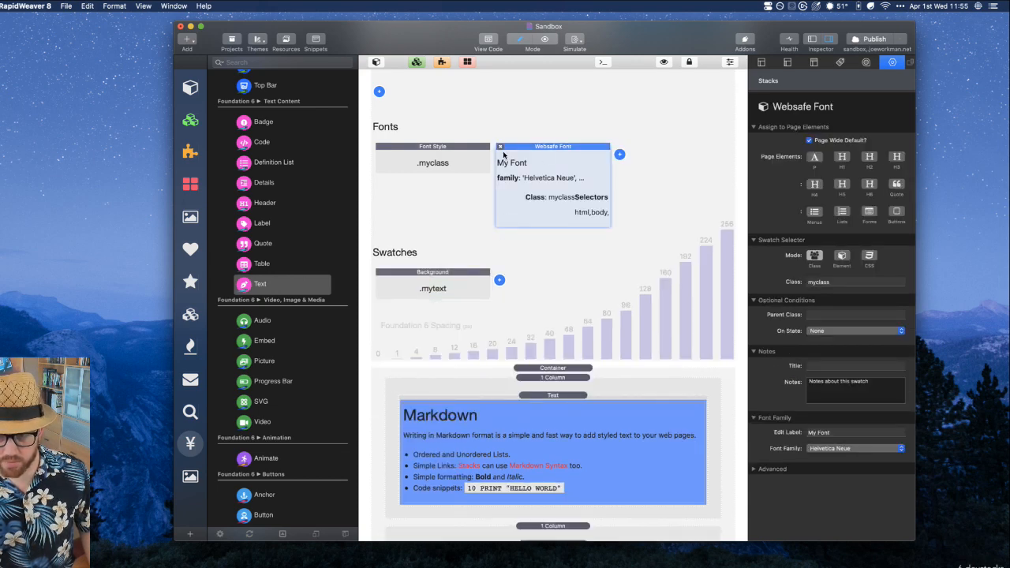
click(499, 147)
click(379, 147)
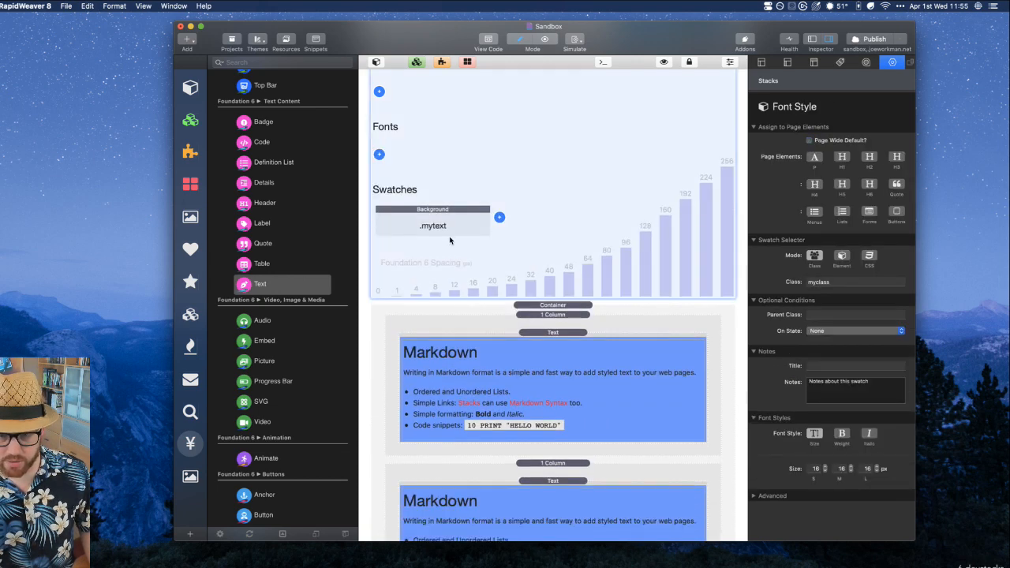
Duplicate the .mytext Background swatch and set the copy's background color to orange
click(445, 221)
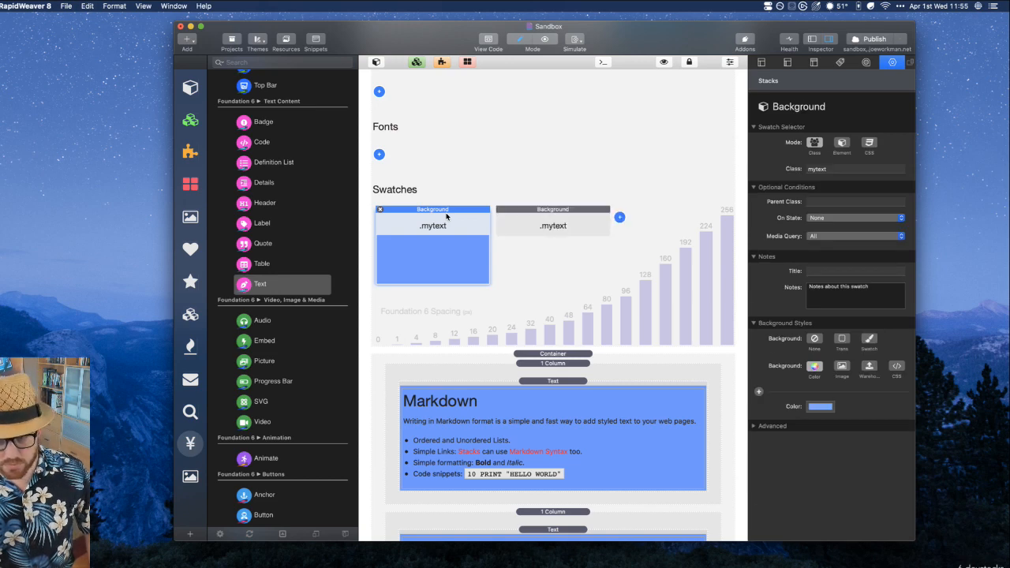
click(539, 216)
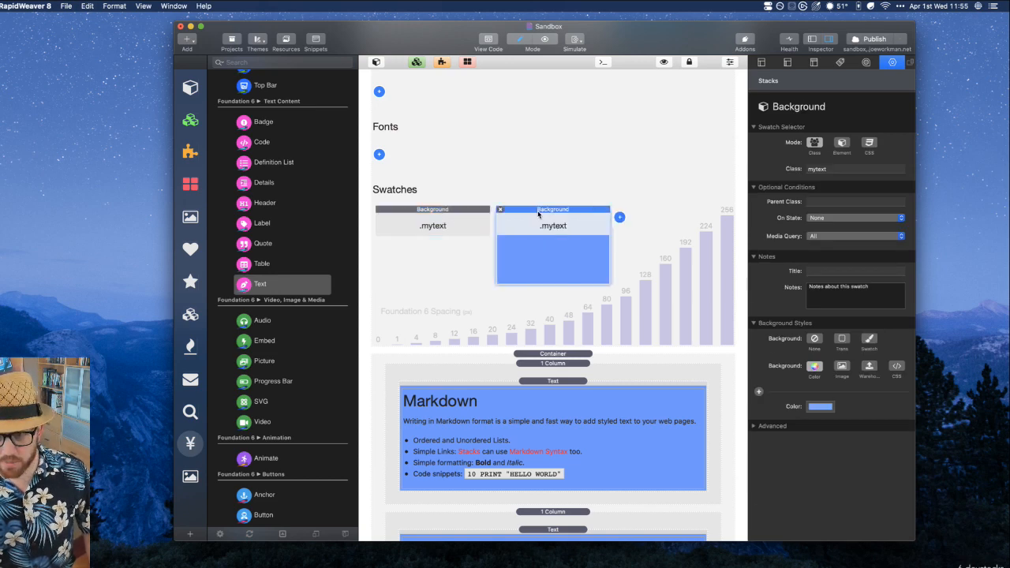
click(820, 407)
click(538, 383)
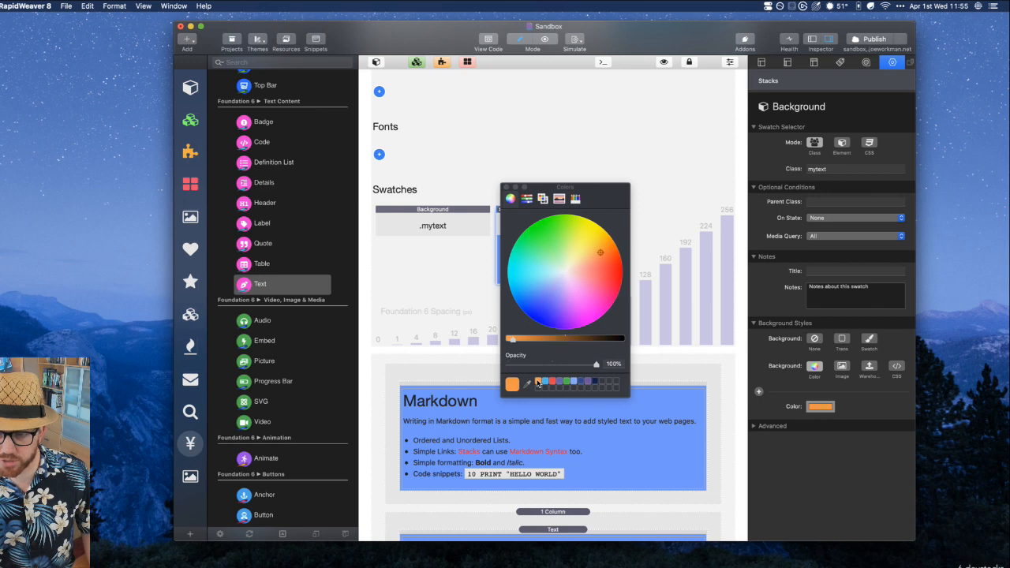
click(506, 187)
Set the orange Background swatch's class to orange, with no parent class
double_click(830, 172)
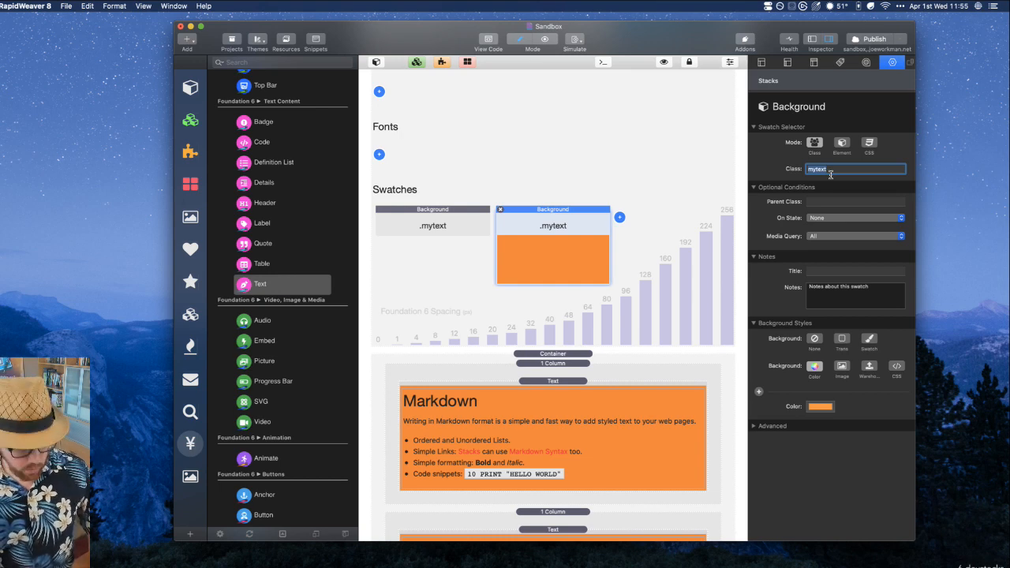
text(orange)
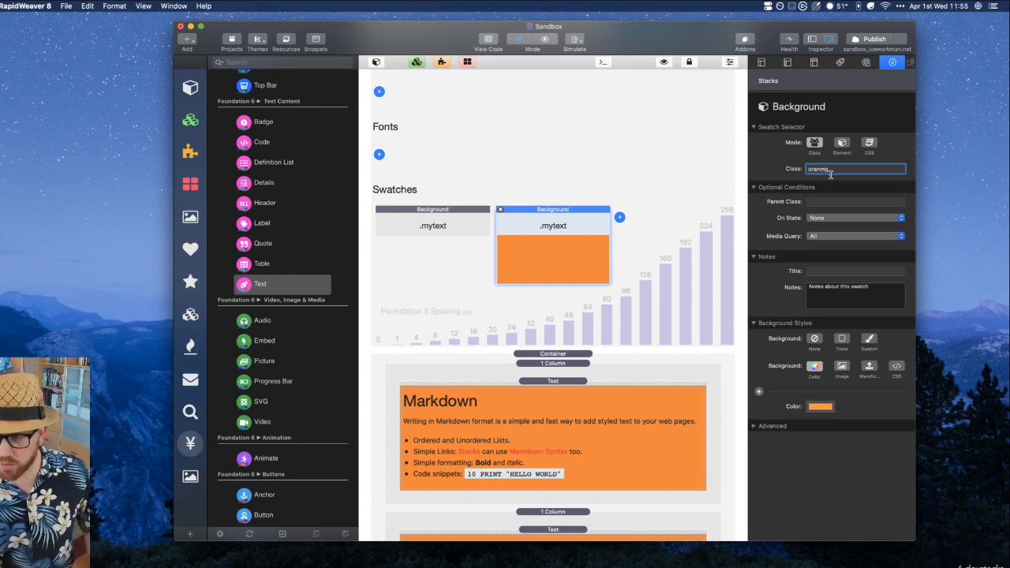
key(Tab)
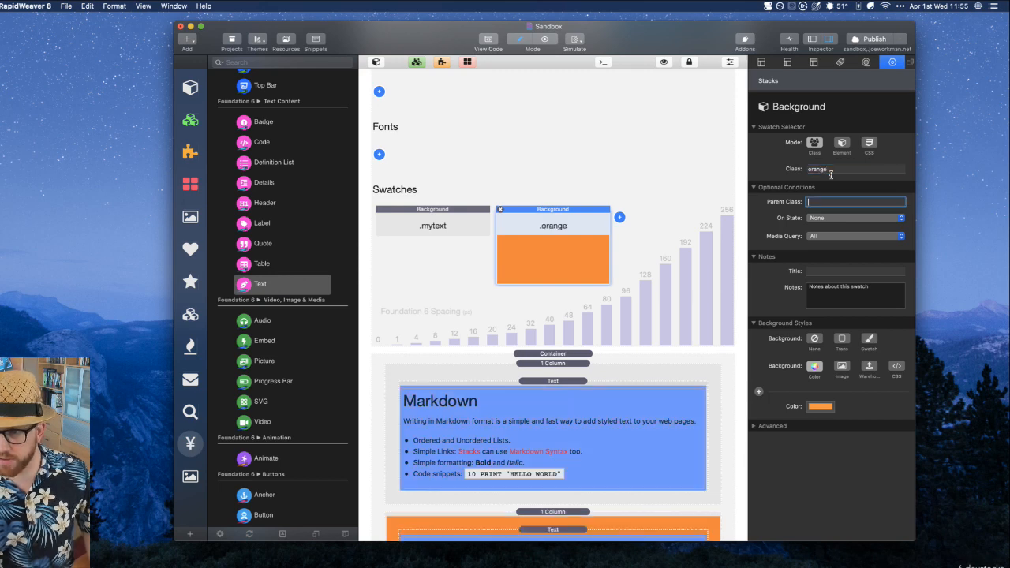
click(823, 171)
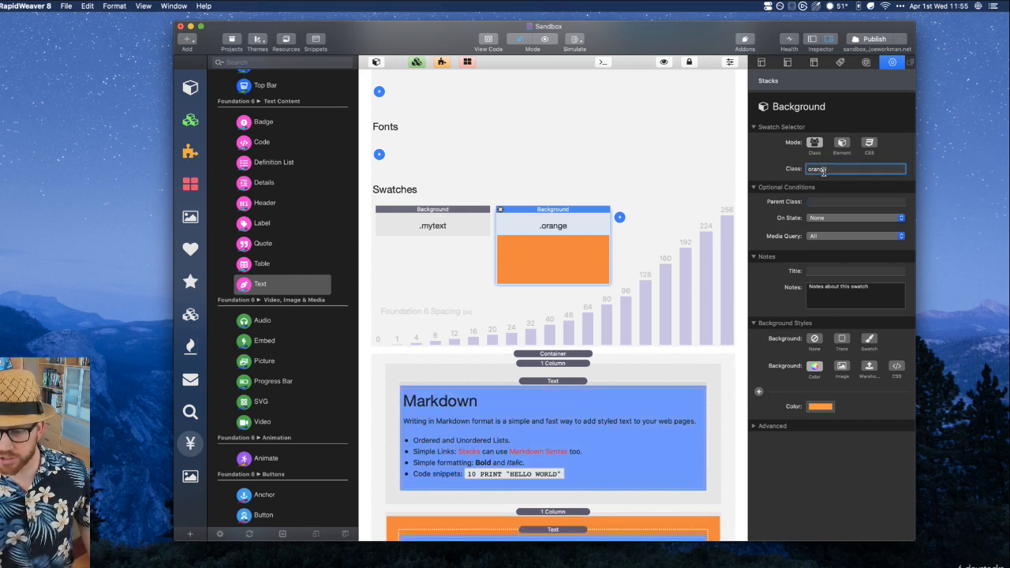
Clear the custom class orange from the lower 1 Column stack
scroll(574, 395, down, 3)
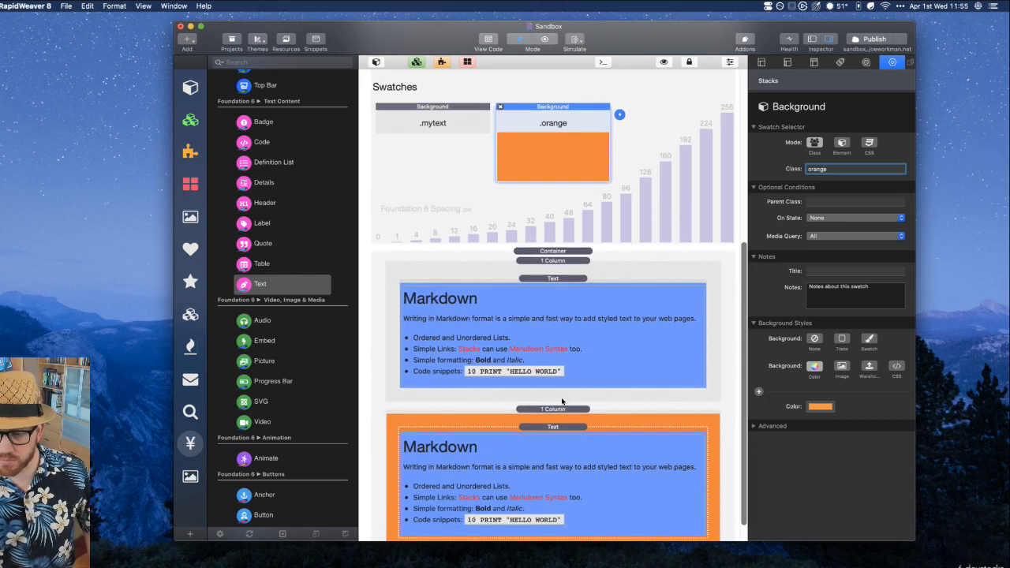
click(552, 418)
double_click(860, 445)
key(BackSpace)
Add the class orange after mytext in the lower Text stack's custom classes
click(541, 401)
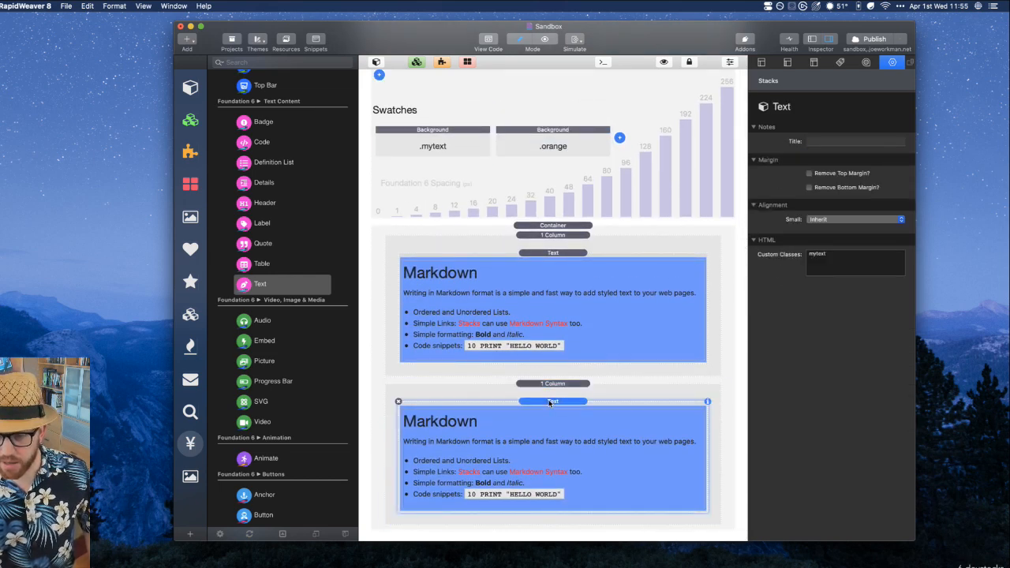
click(840, 270)
text(oprange)
key(BackSpace)
key(BackSpace)
key(BackSpace)
key(BackSpace)
key(BackSpace)
key(BackSpace)
text(ranfge)
key(BackSpace)
key(BackSpace)
key(BackSpace)
text(ge)
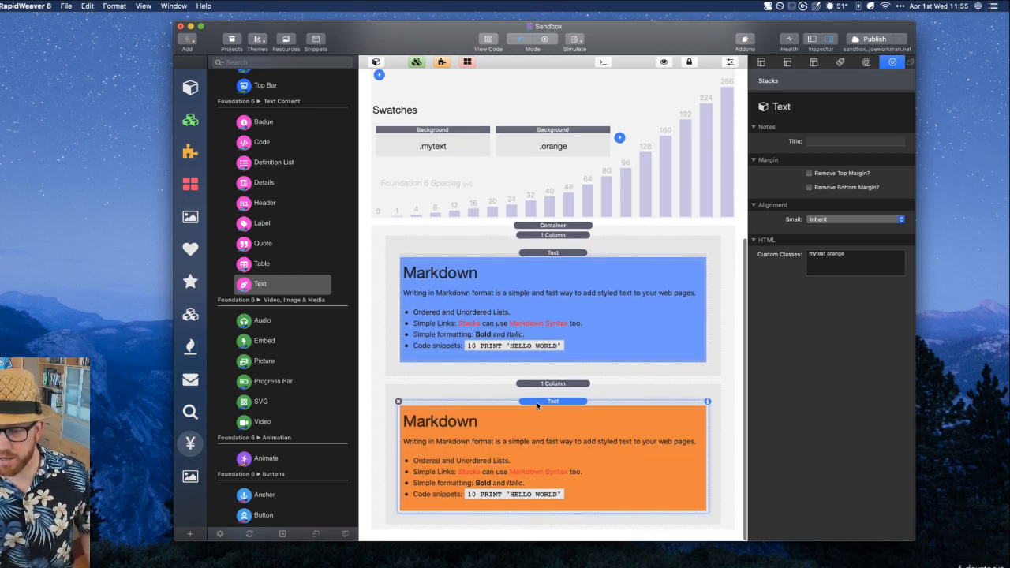
Duplicate the orange Text stack twice inside the lower 1 Column stack
key(super+c)
key(super+v)
key(super+v)
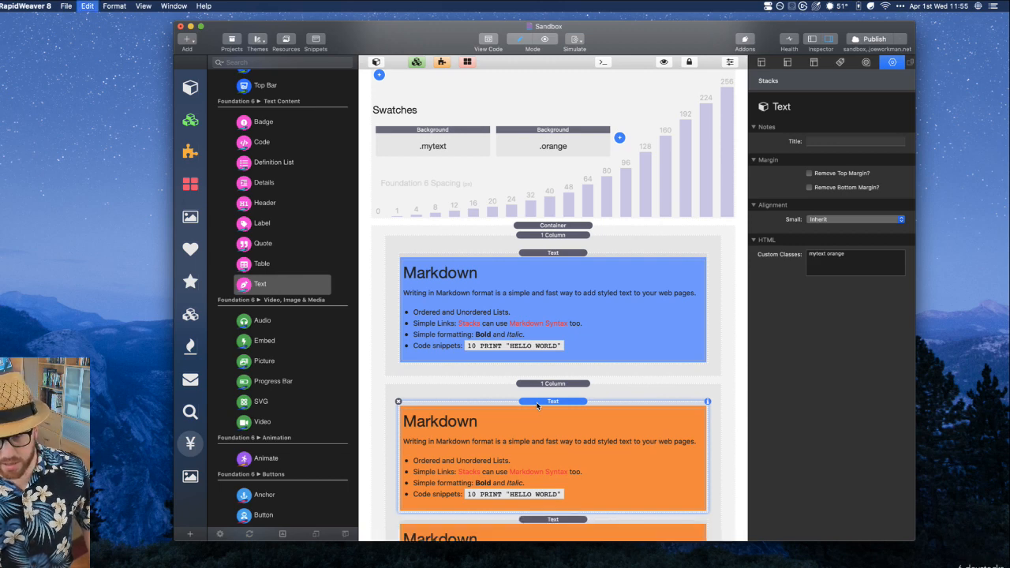
Examine the custom classes of the lower 1 Column stack and each of its three Text stacks
click(544, 385)
scroll(544, 387, down, 4)
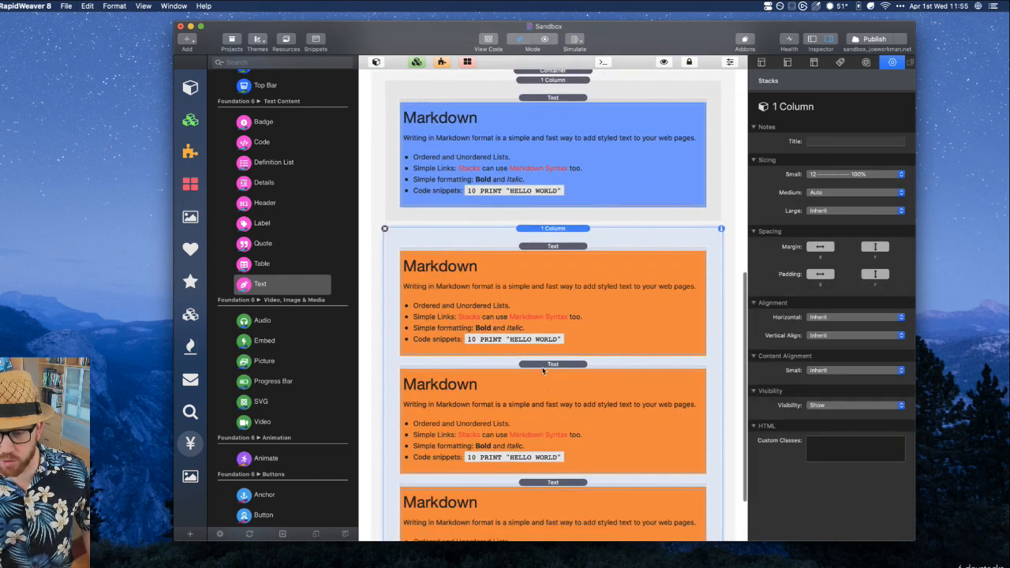
scroll(554, 280, down, 3)
click(554, 186)
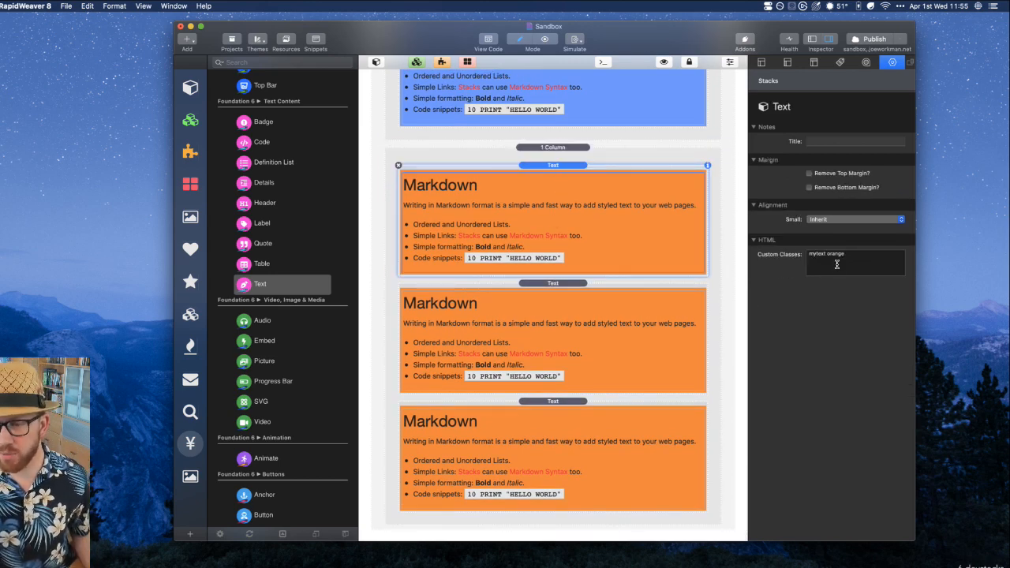
click(578, 293)
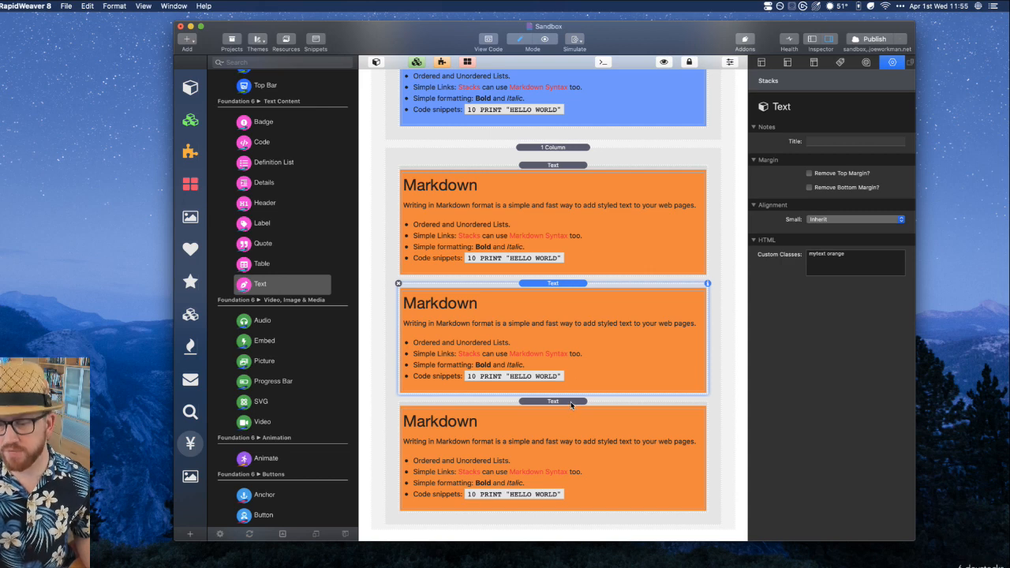
click(570, 401)
click(572, 284)
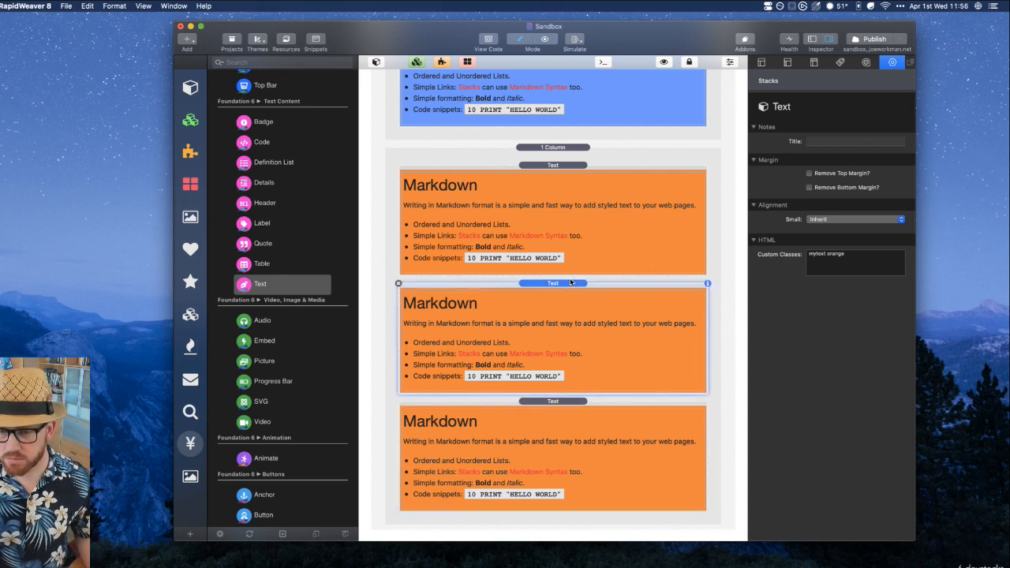
click(572, 167)
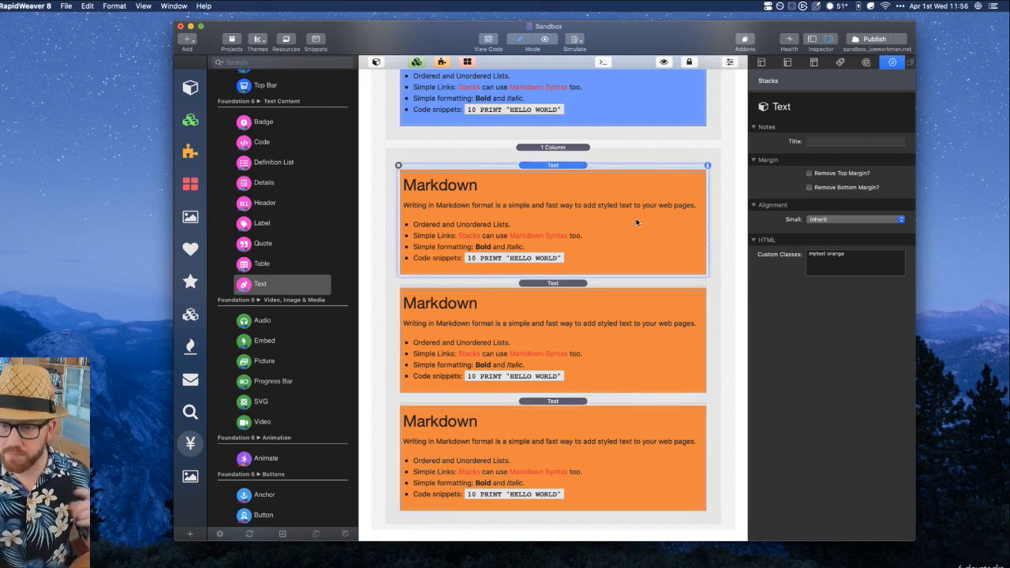
Set the orange Background swatch's class to mytext and its parent class to orange
scroll(637, 222, up, 5)
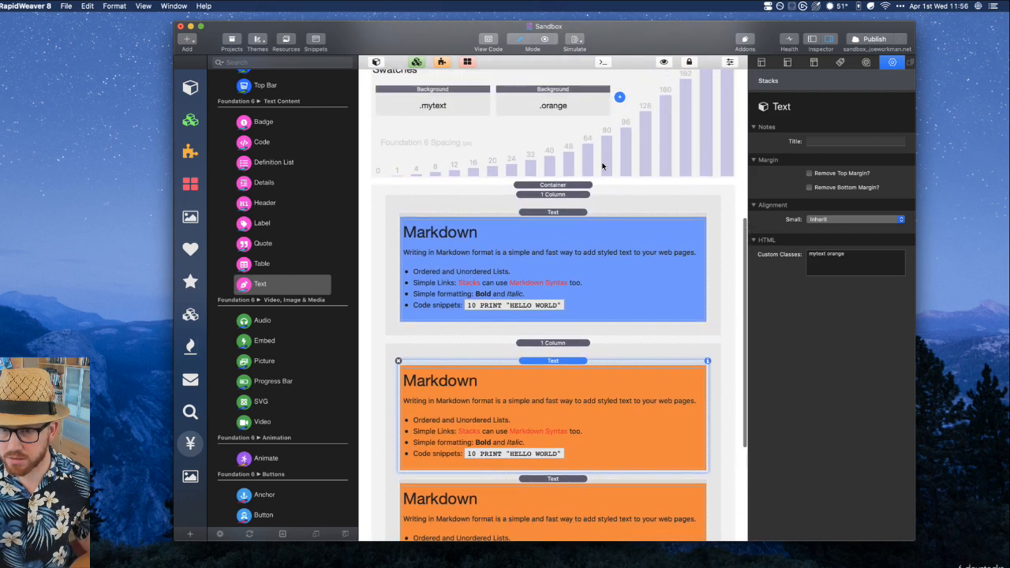
scroll(602, 166, up, 2)
click(578, 139)
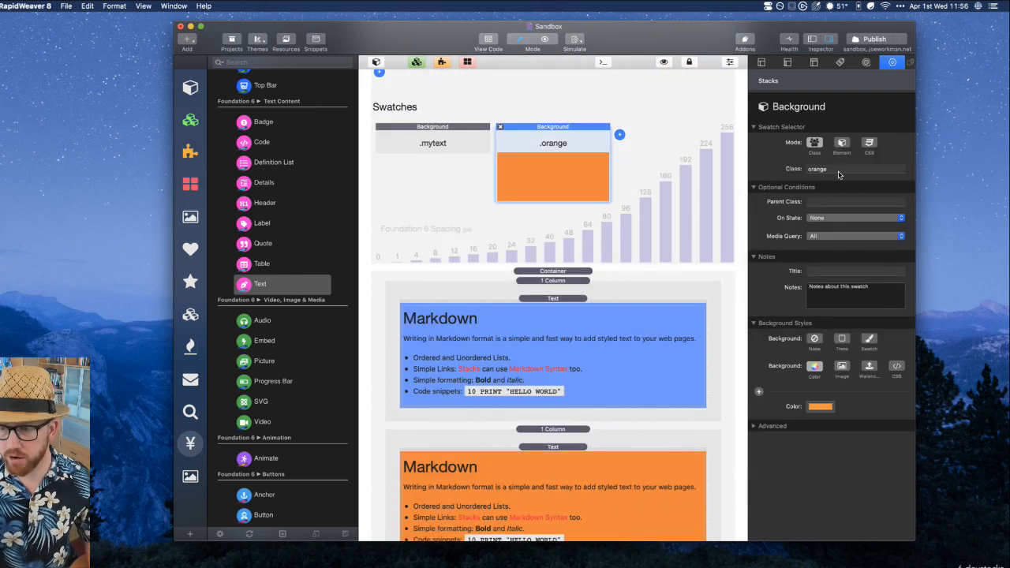
double_click(837, 171)
text(mytext)
key(Tab)
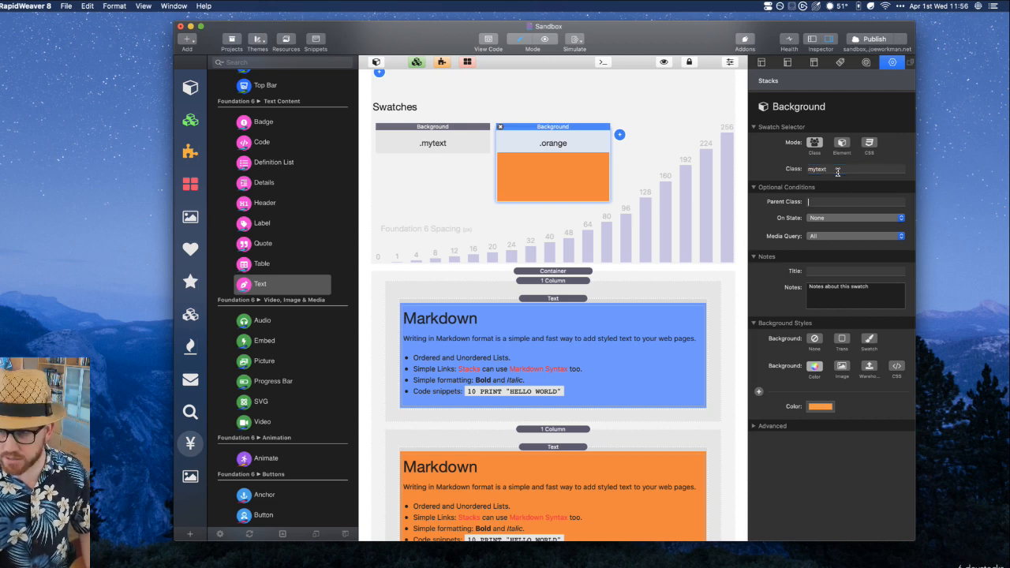
text(orange)
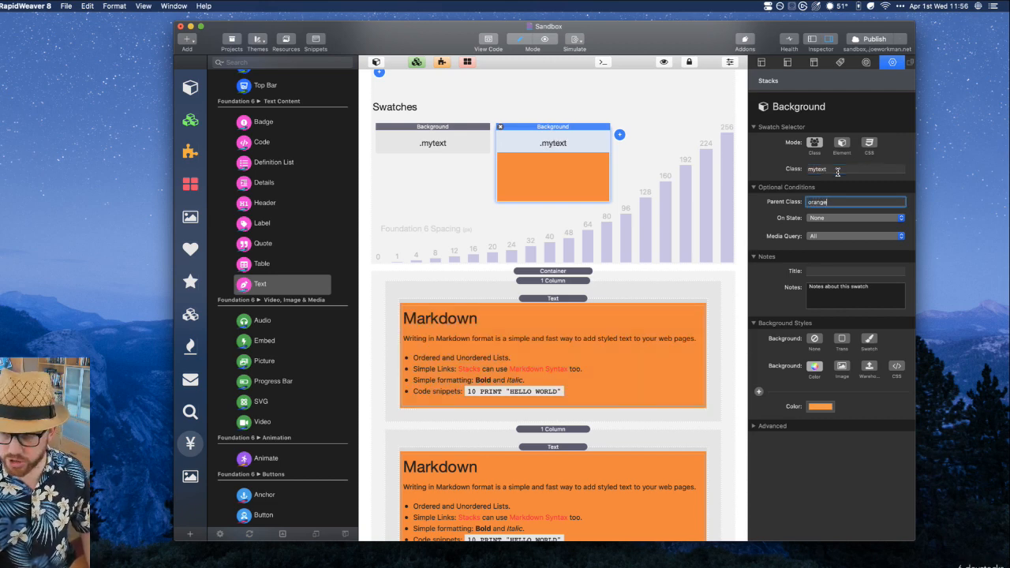
key(Tab)
Assign the custom class orange to the lower 1 Column stack
scroll(662, 256, down, 8)
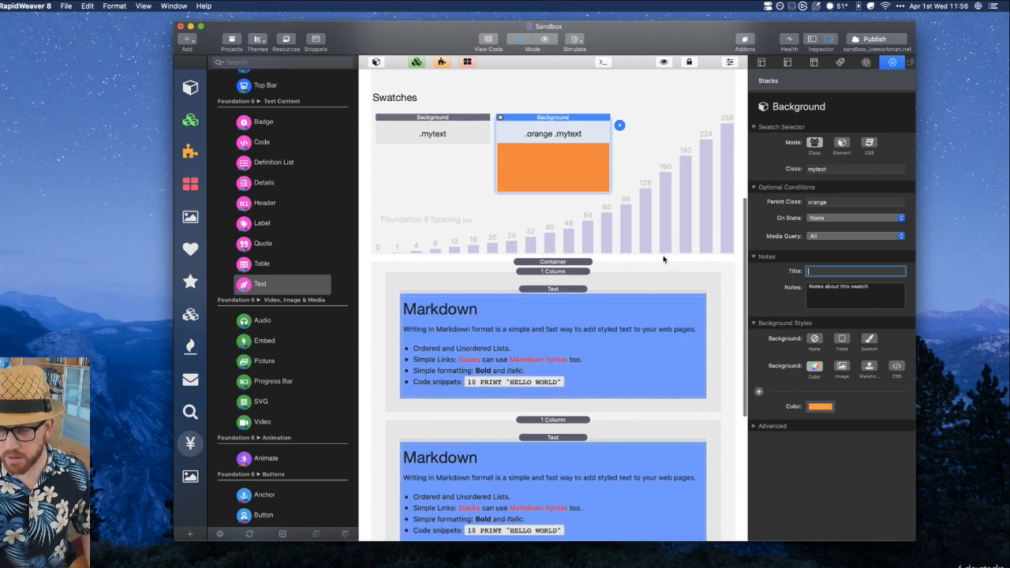
scroll(663, 254, up, 8)
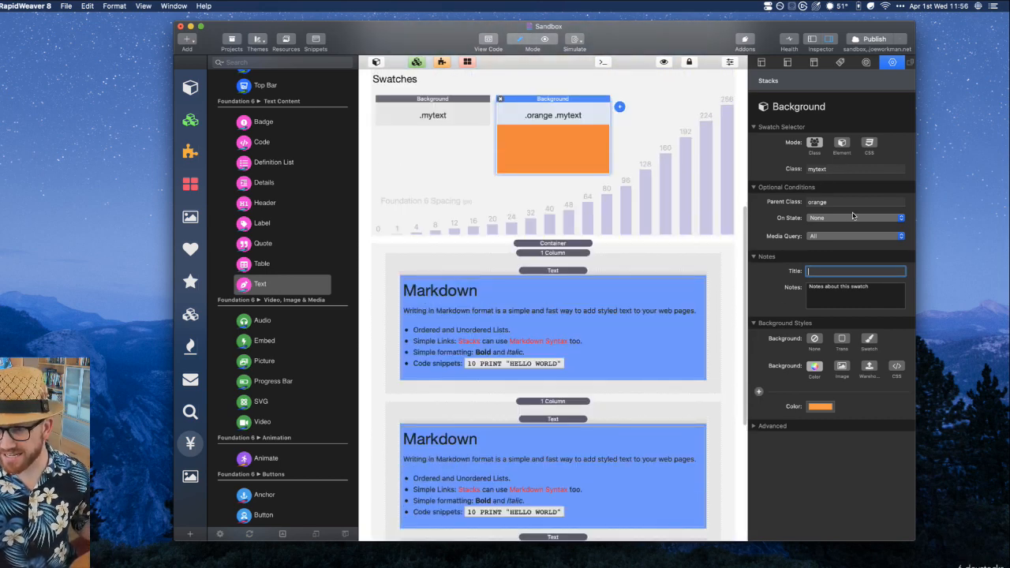
click(557, 403)
click(845, 454)
text(oran)
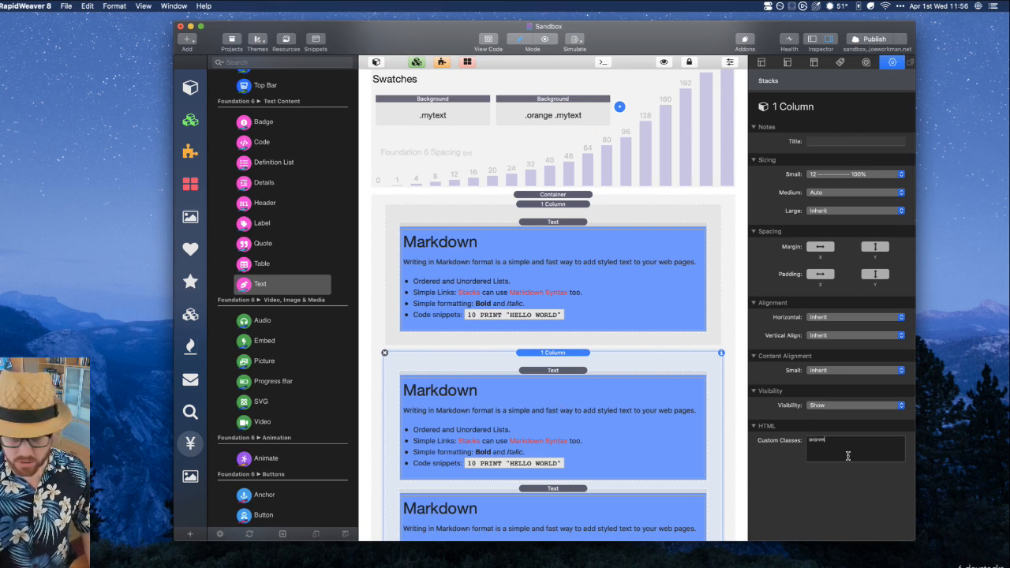
text(ge)
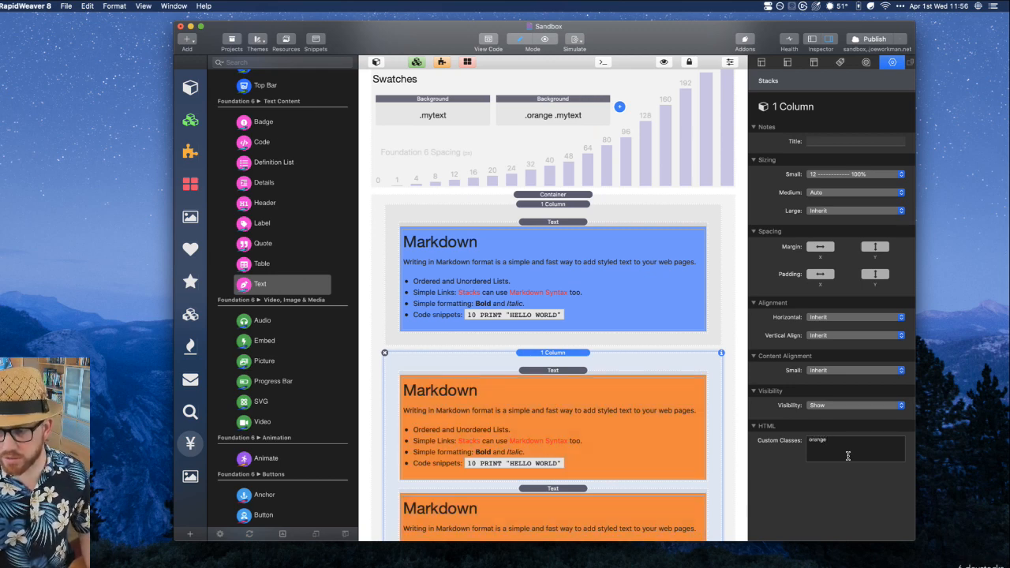
scroll(430, 448, down, 2)
scroll(429, 448, down, 3)
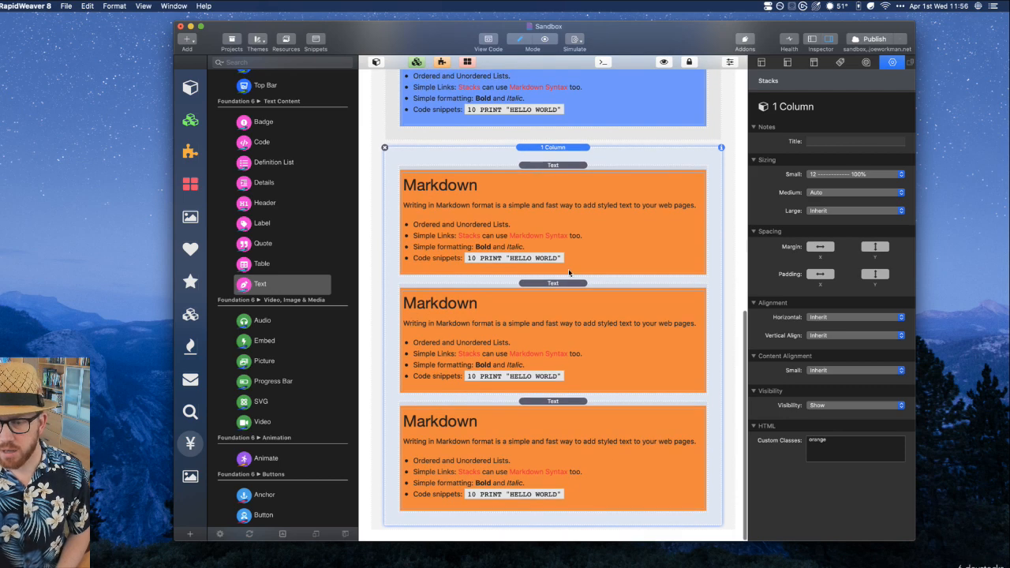
Insert a new Text stack below the first Text stack in the lower 1 Column and give it the custom class mytext
click(560, 285)
drag(249, 287, 549, 285)
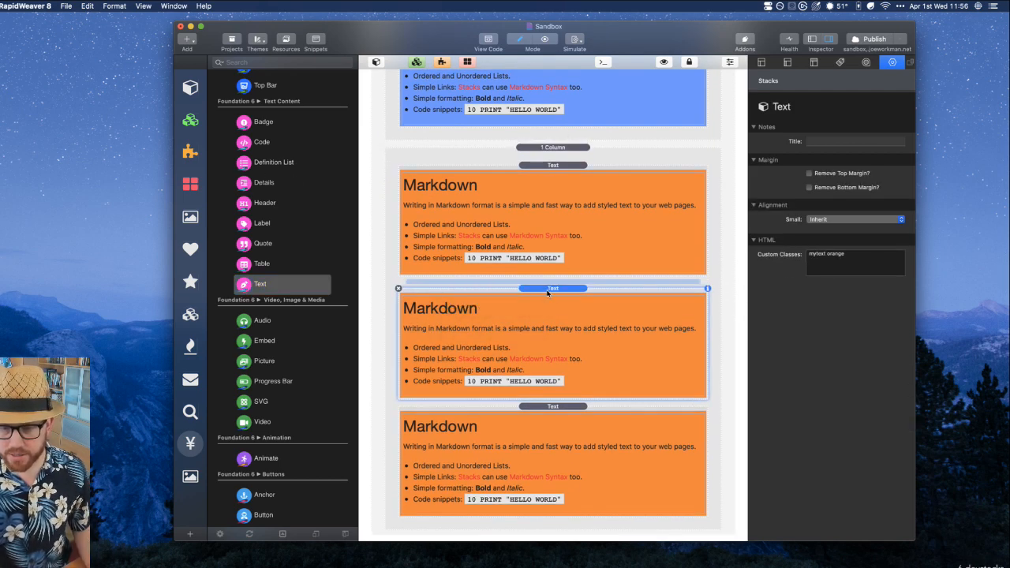
click(844, 262)
text(mytext)
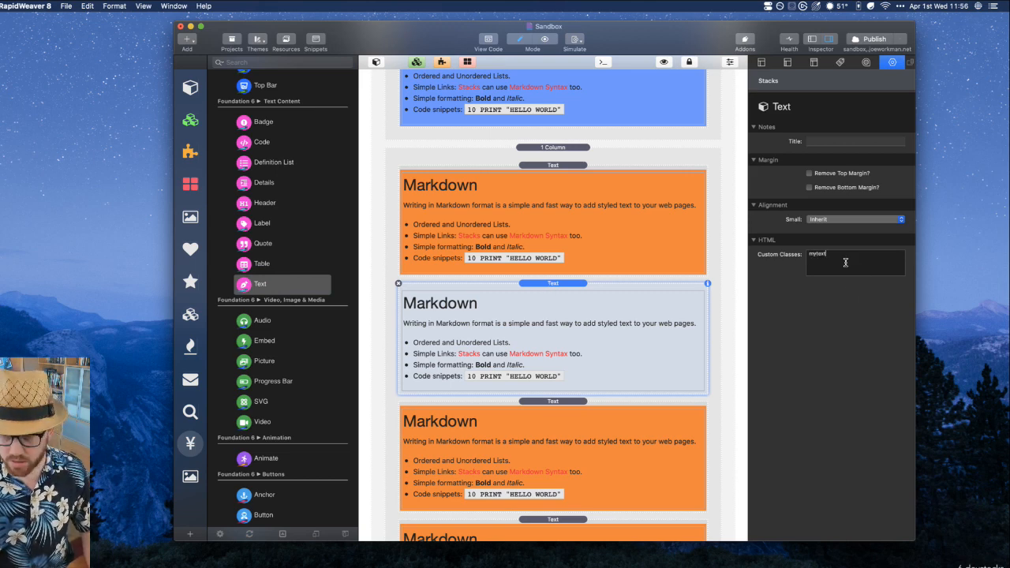
key(Return)
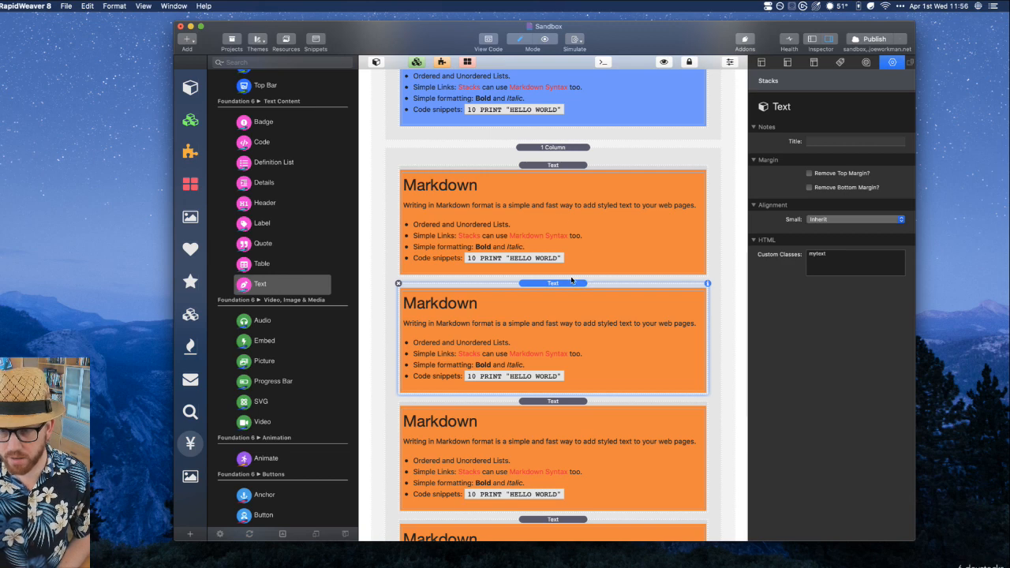
Examine the lower 1 Column's custom class and the selector settings of both Background swatches
scroll(584, 222, up, 3)
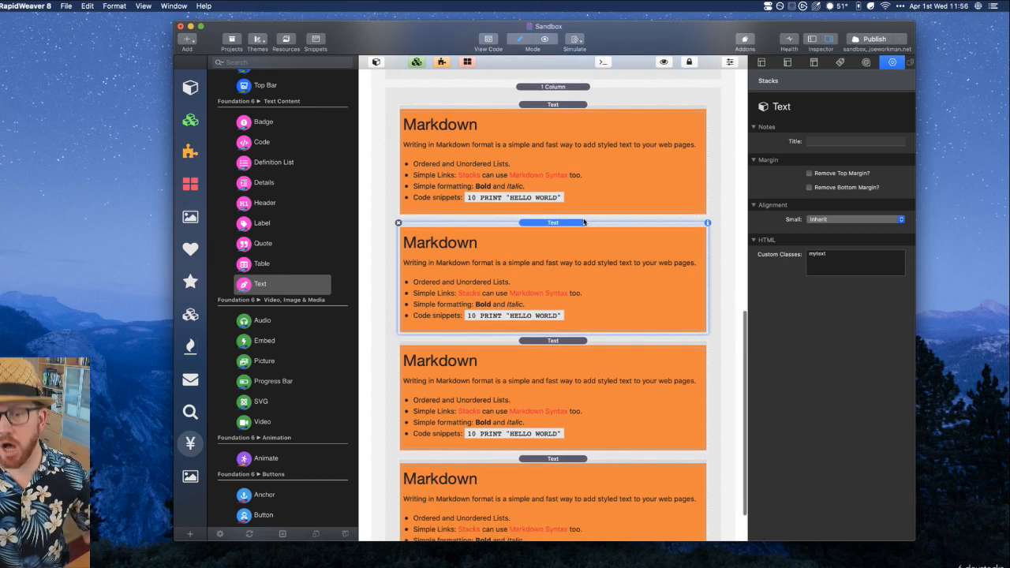
click(571, 196)
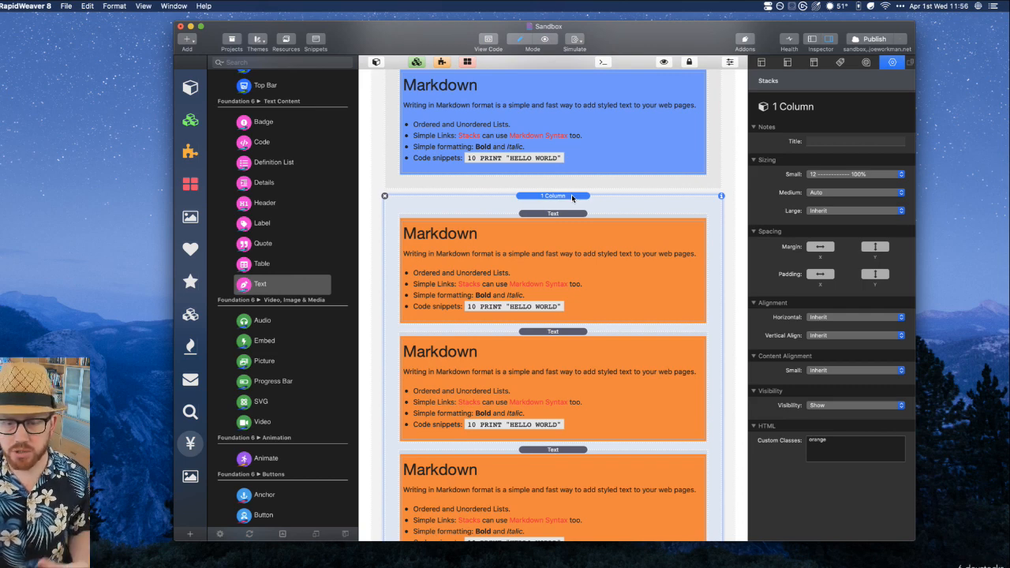
scroll(568, 198, up, 10)
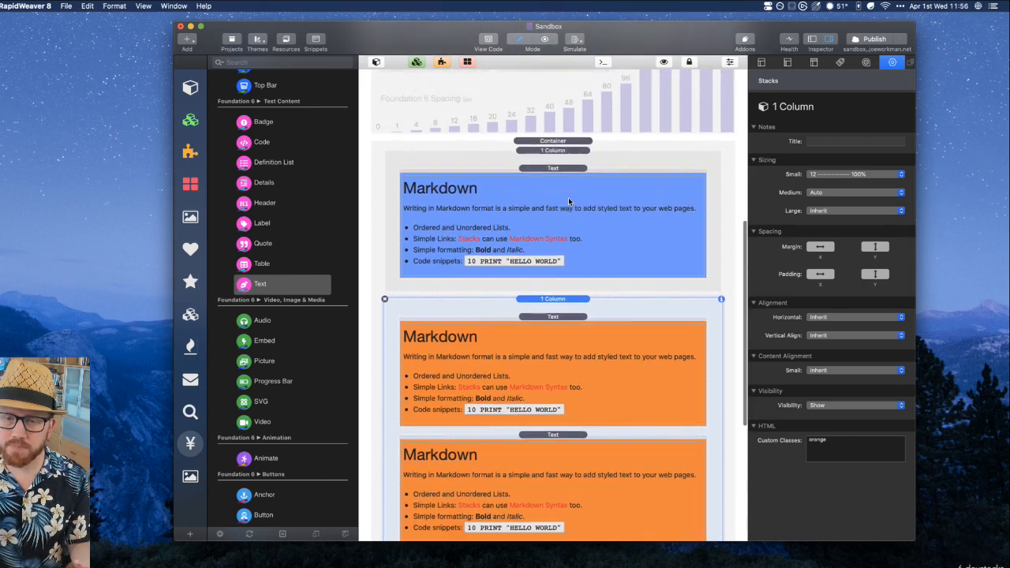
scroll(568, 202, up, 2)
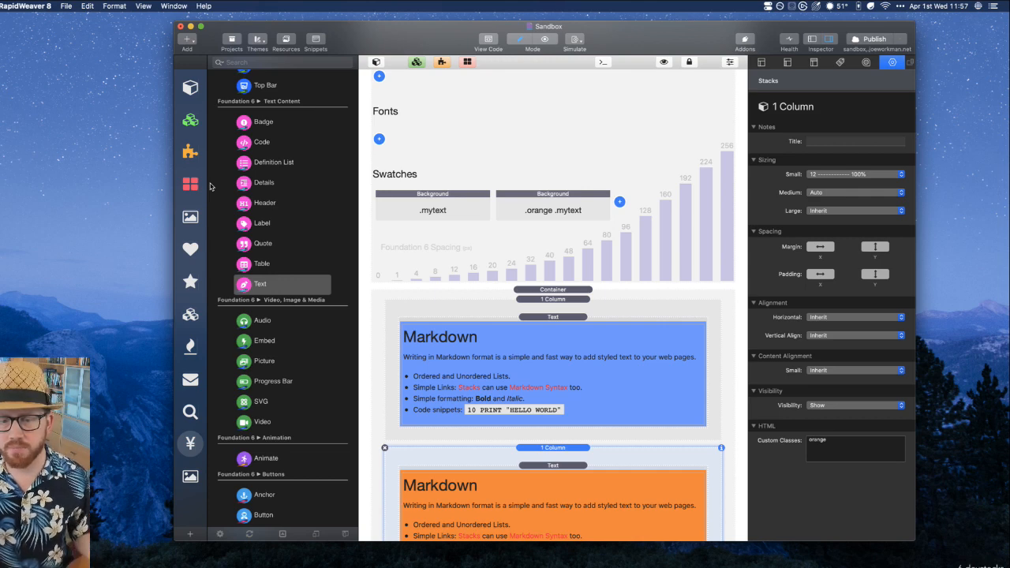
click(555, 200)
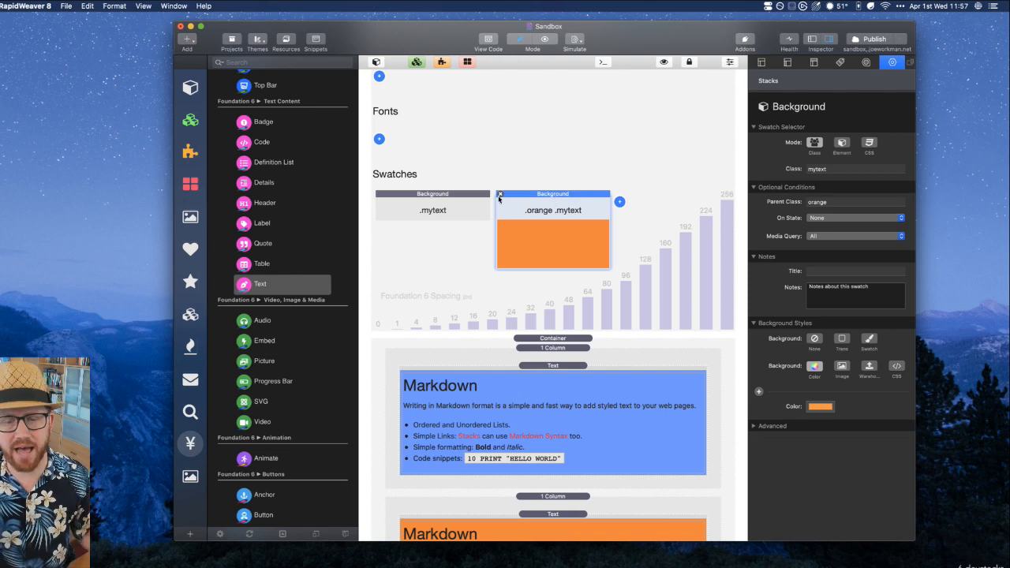
click(444, 264)
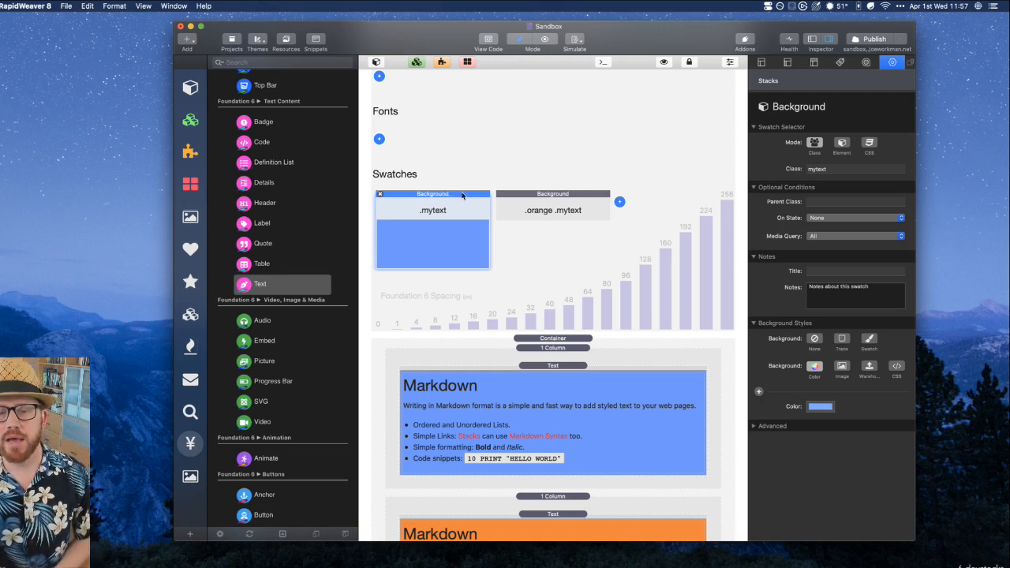
Browse the page elements offered by the orange swatch's Element mode and return the swatch to Class mode
click(521, 197)
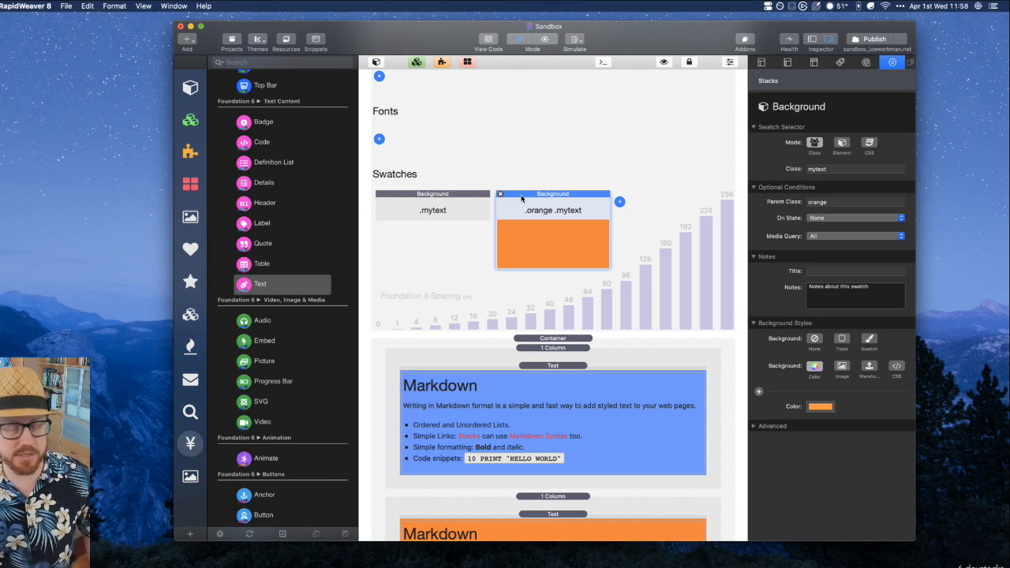
click(841, 143)
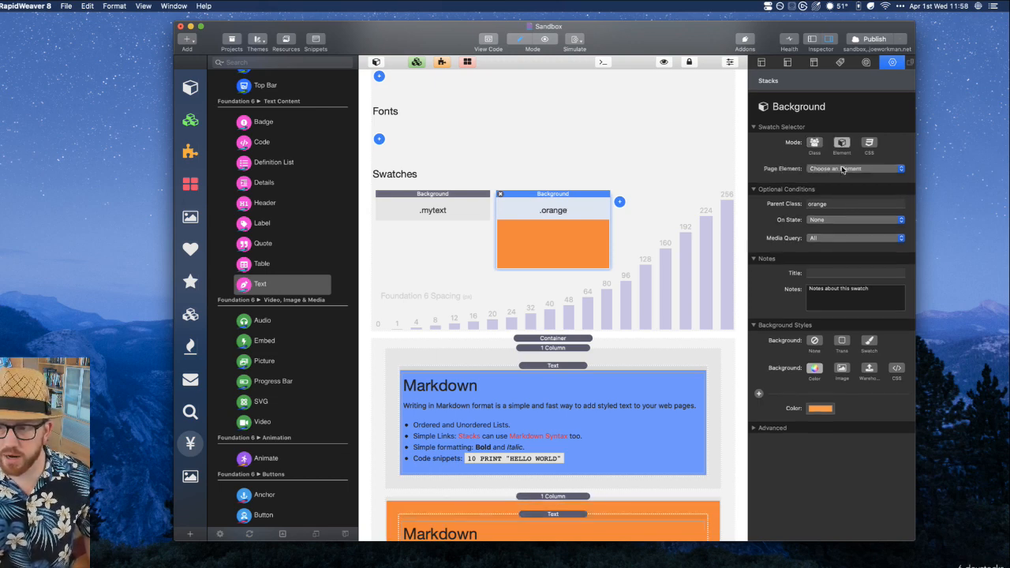
click(842, 169)
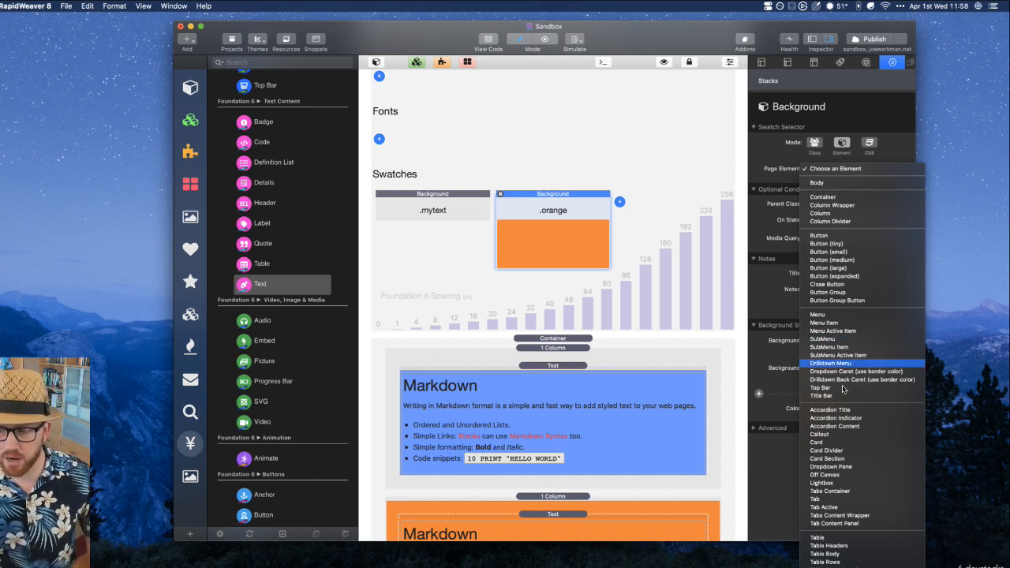
scroll(841, 387, down, 5)
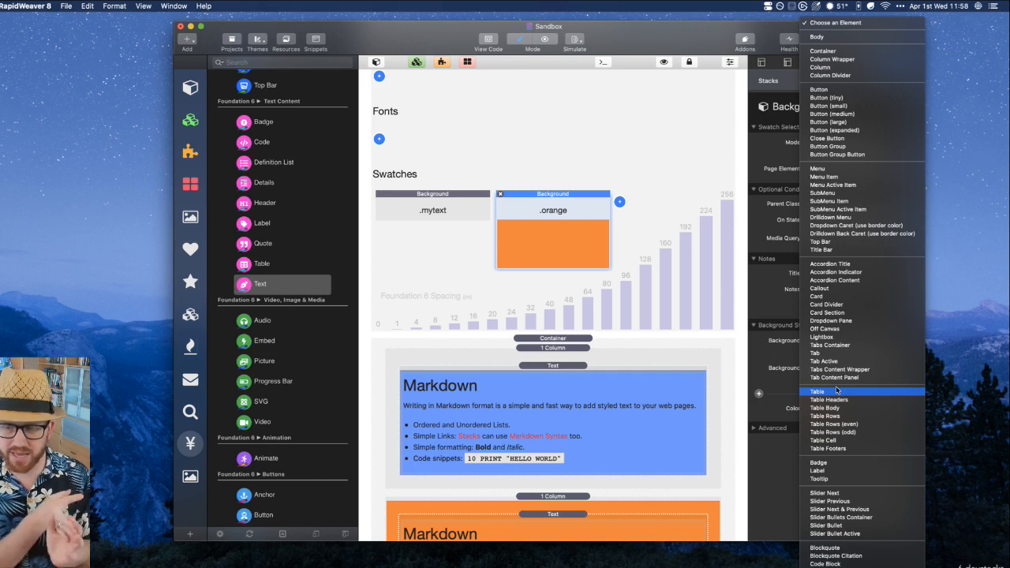
click(772, 163)
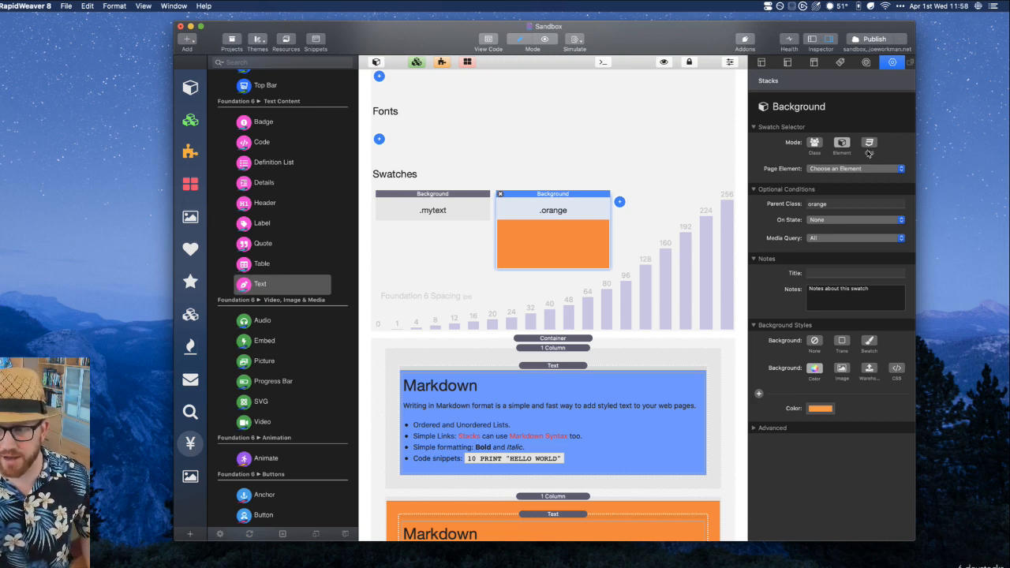
click(817, 143)
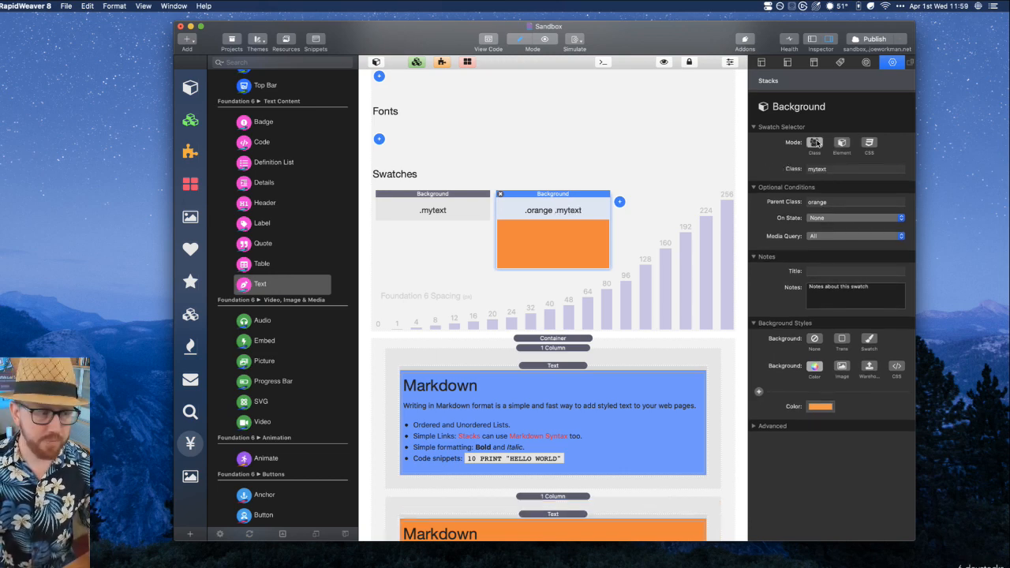
Delete the orange Background swatch that has the parent-class condition
click(500, 195)
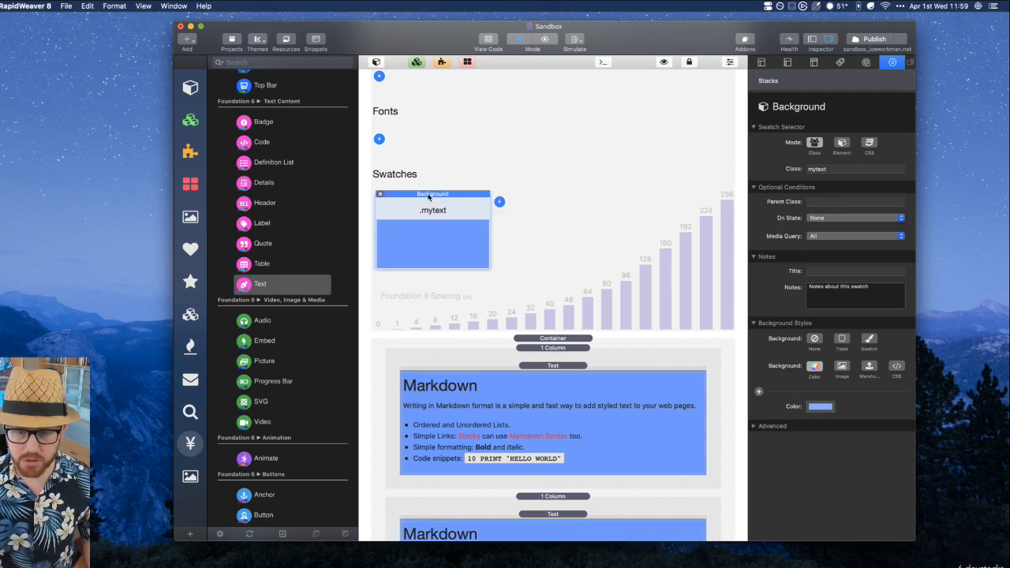
scroll(420, 284, down, 3)
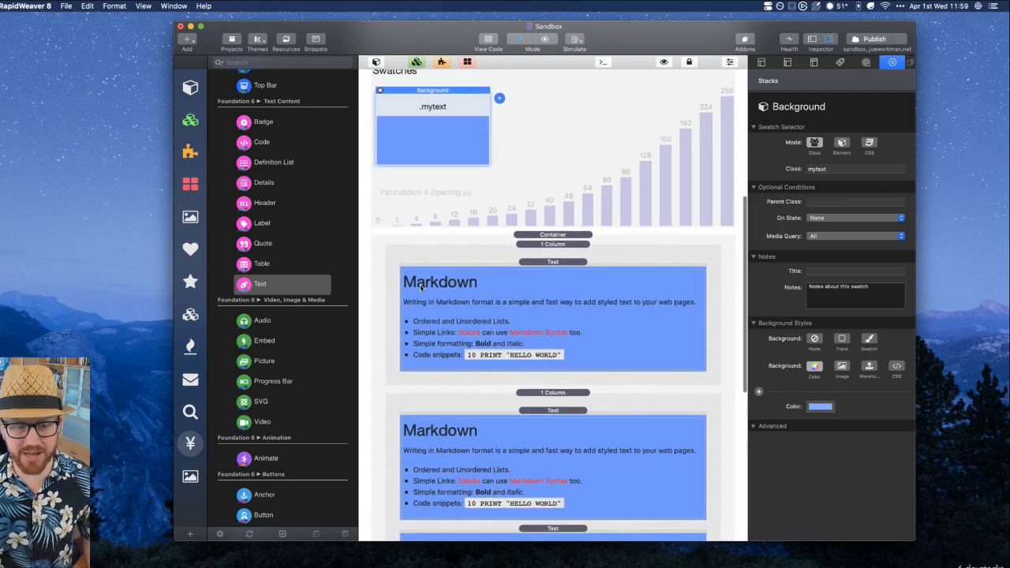
Add an SVG stack above the Text stack in the upper 1 Column
scroll(251, 403, down, 3)
click(246, 306)
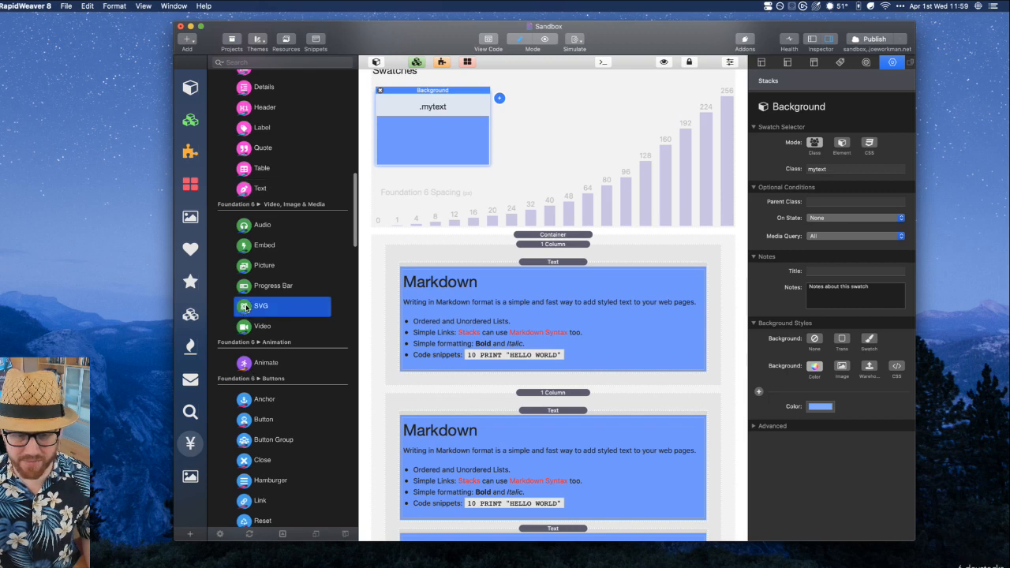
drag(245, 307, 570, 265)
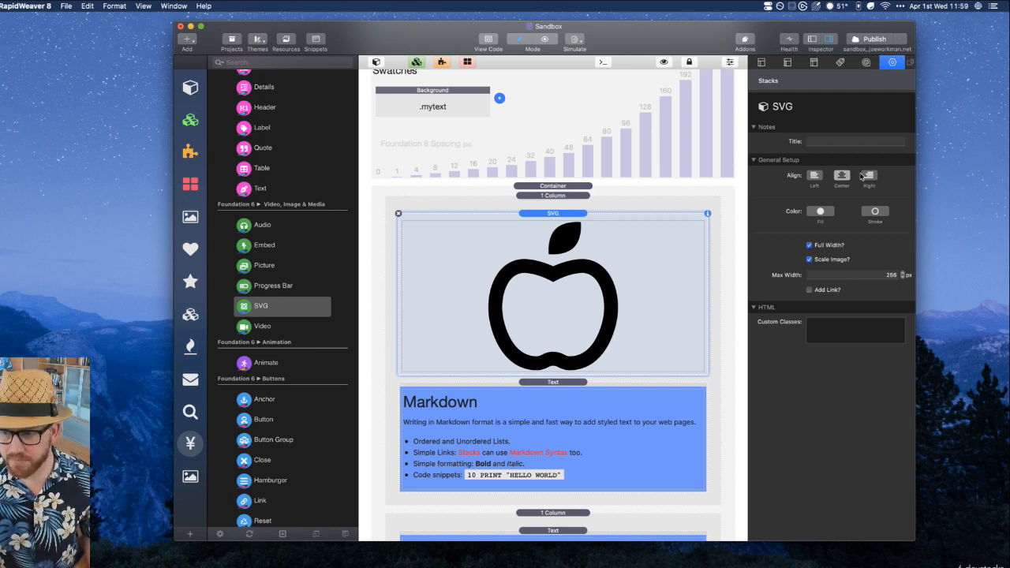
Try the left, center and right alignments on the SVG stack and delete the stack
click(820, 177)
click(841, 176)
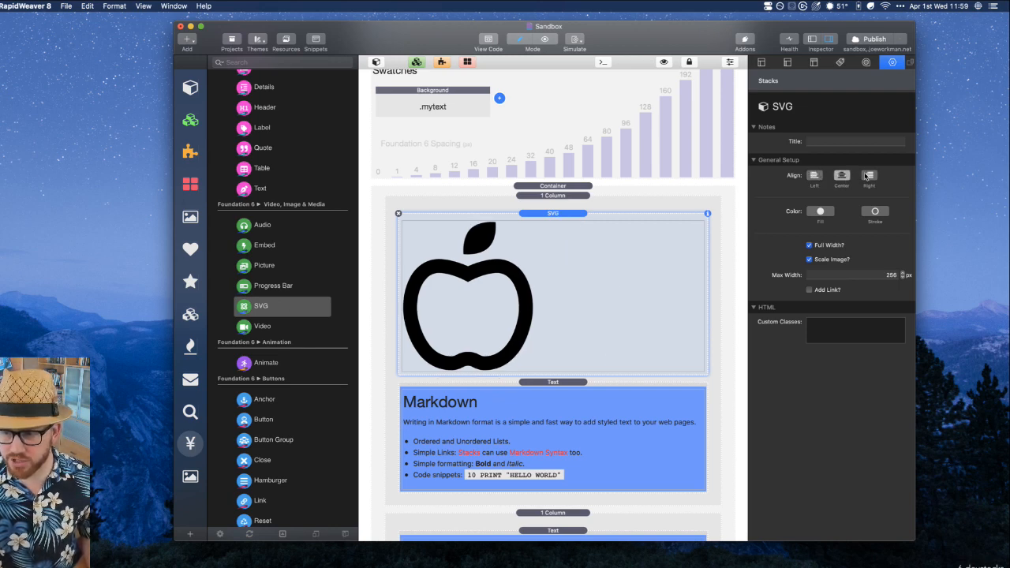
click(869, 176)
click(841, 176)
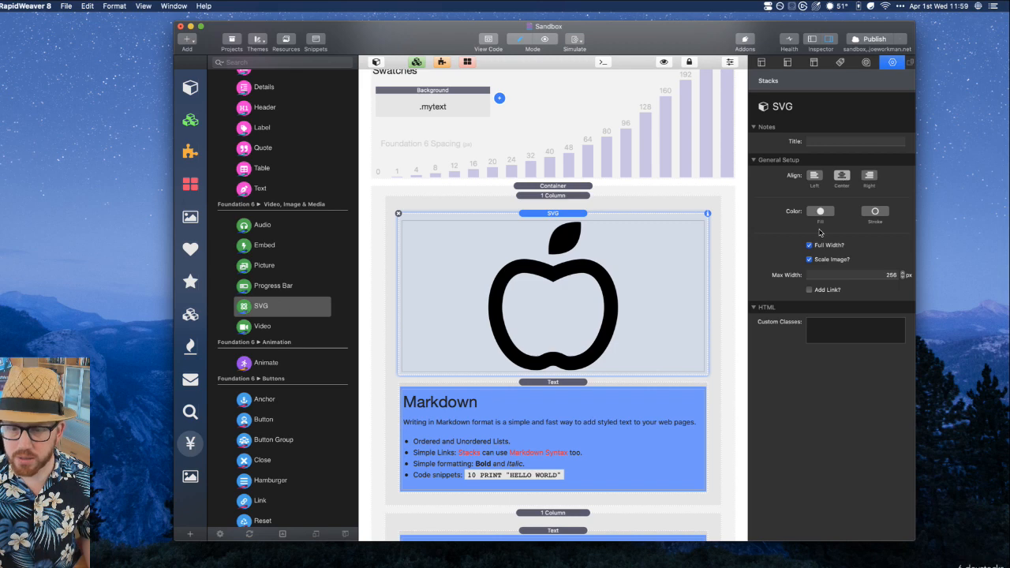
click(817, 176)
click(841, 175)
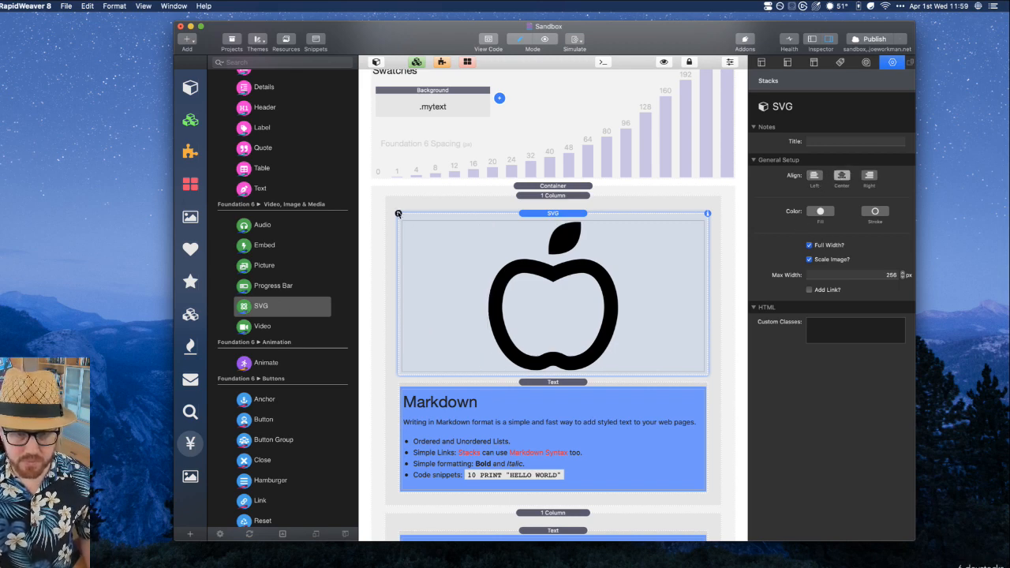
click(399, 213)
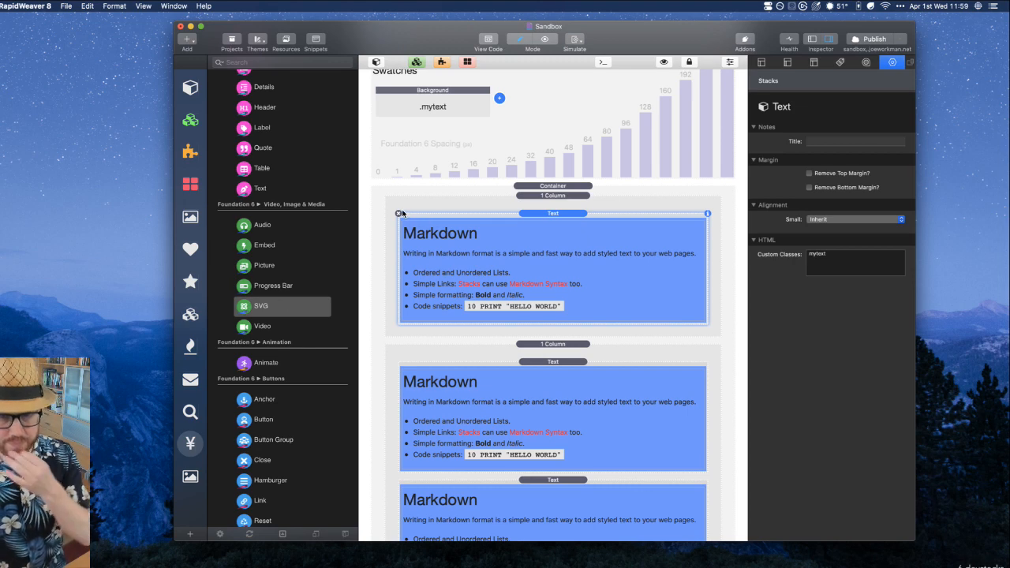
Delete the upper 1 Column stack from the Container and undo the last deletion
click(475, 209)
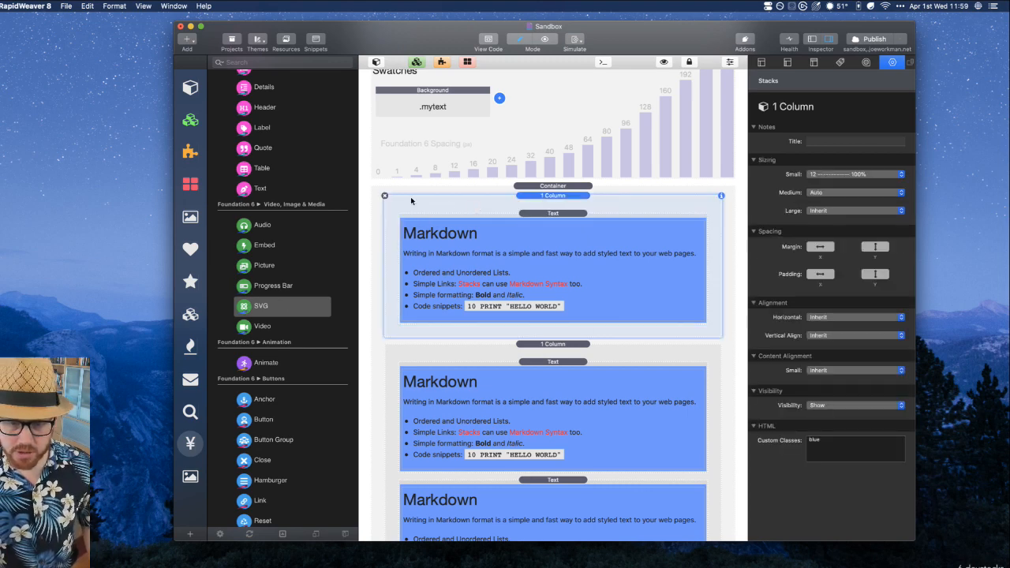
click(384, 197)
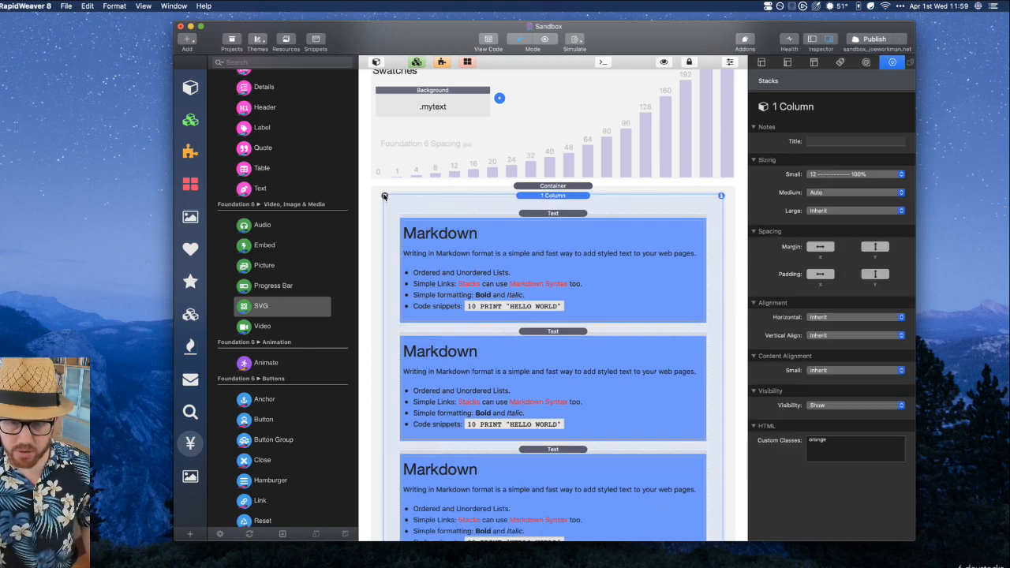
key(super+z)
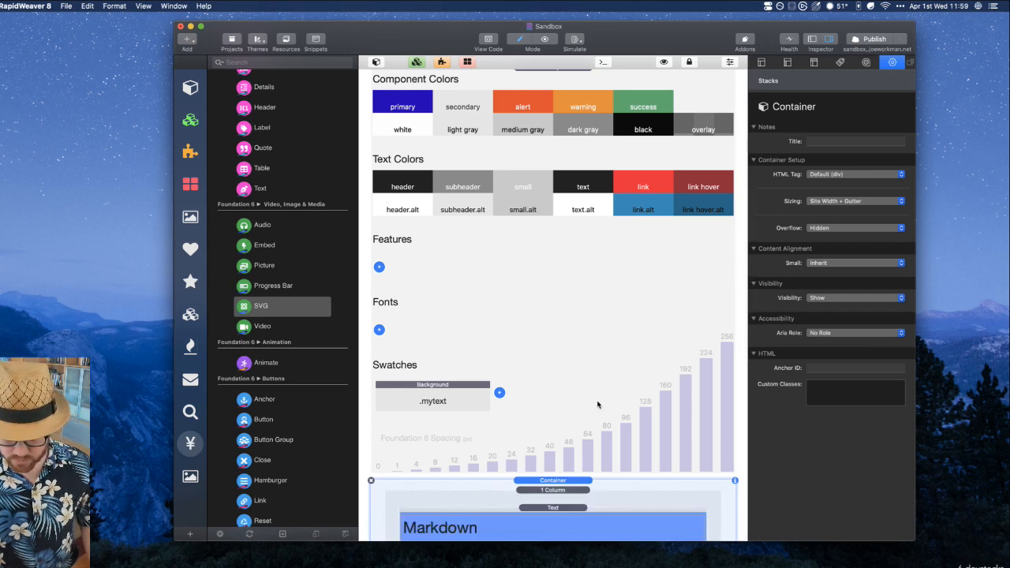
Delete the extra Text stacks from the 1 Column, keeping a single one
scroll(584, 395, down, 5)
click(534, 436)
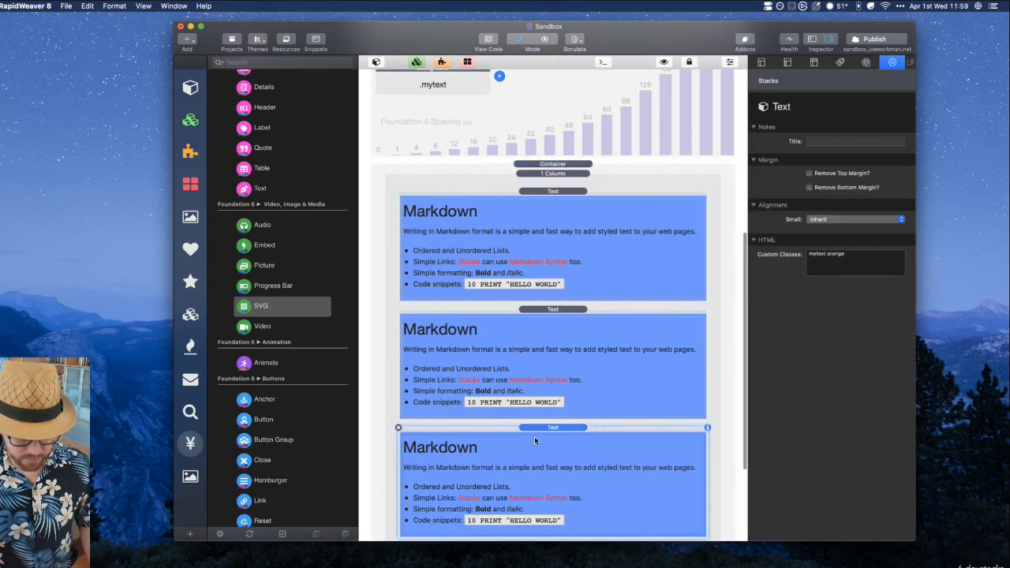
key(Delete)
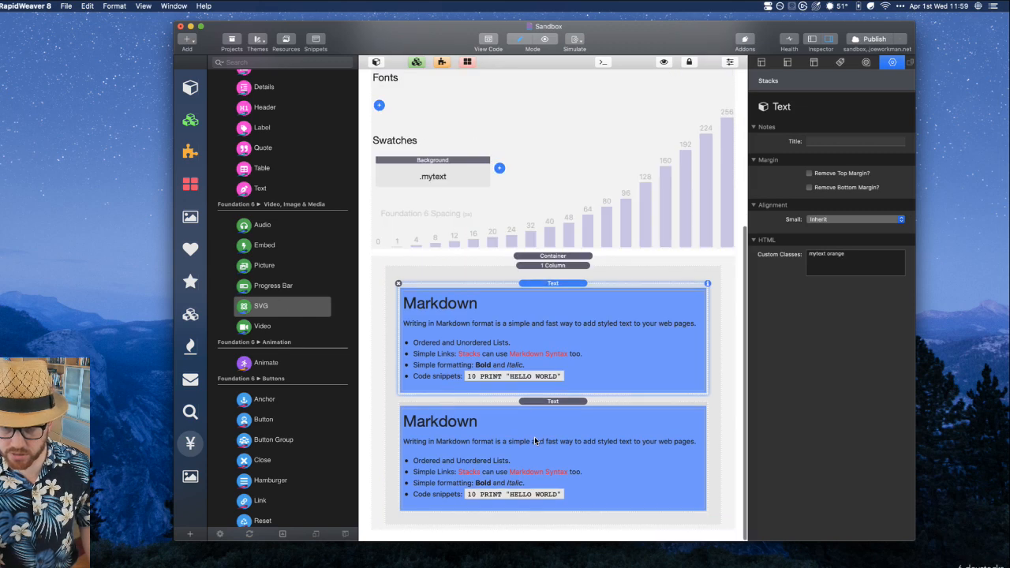
key(Delete)
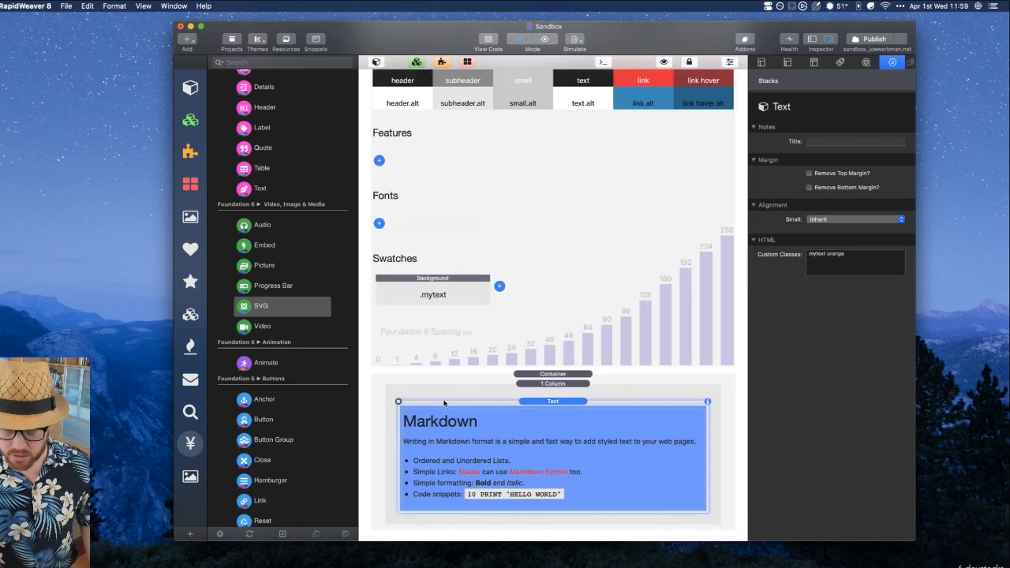
Clear the remaining Text stack's custom classes and remove the .mytext Background swatch from Site Styles
triple_click(841, 257)
key(BackSpace)
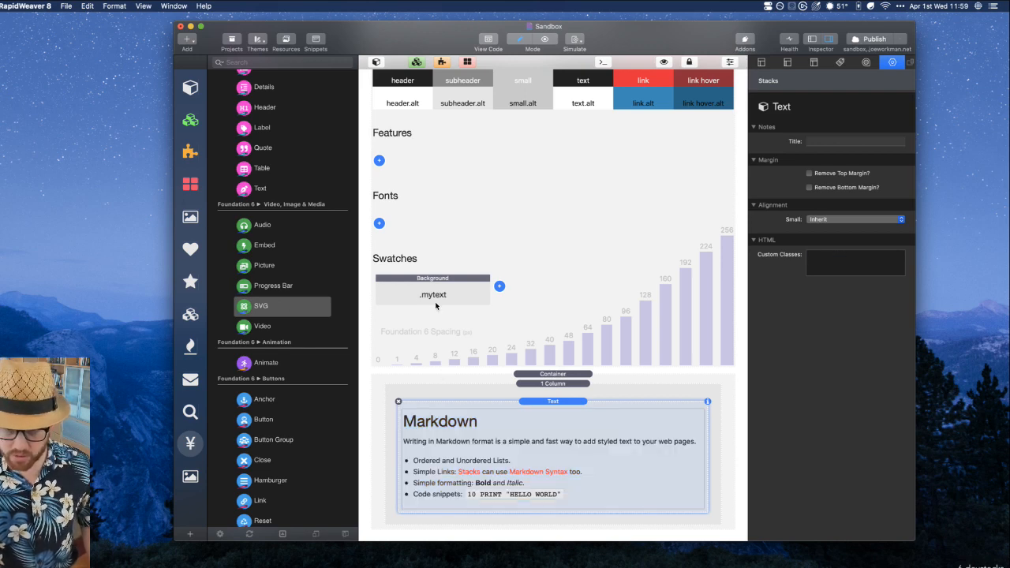
click(429, 291)
click(380, 277)
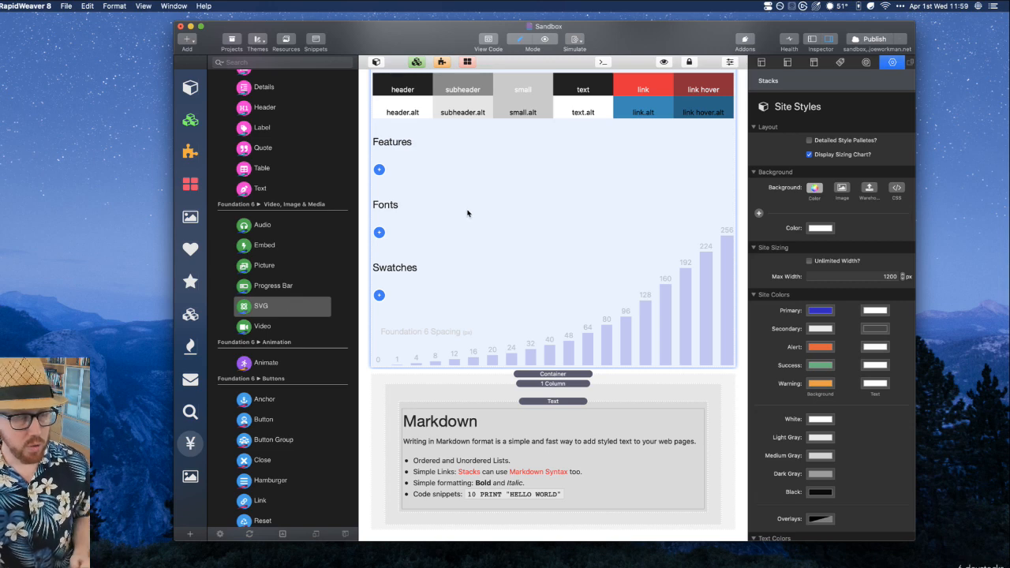
Cut the all.min.js script tag from the page's Head HTML code
scroll(467, 213, up, 5)
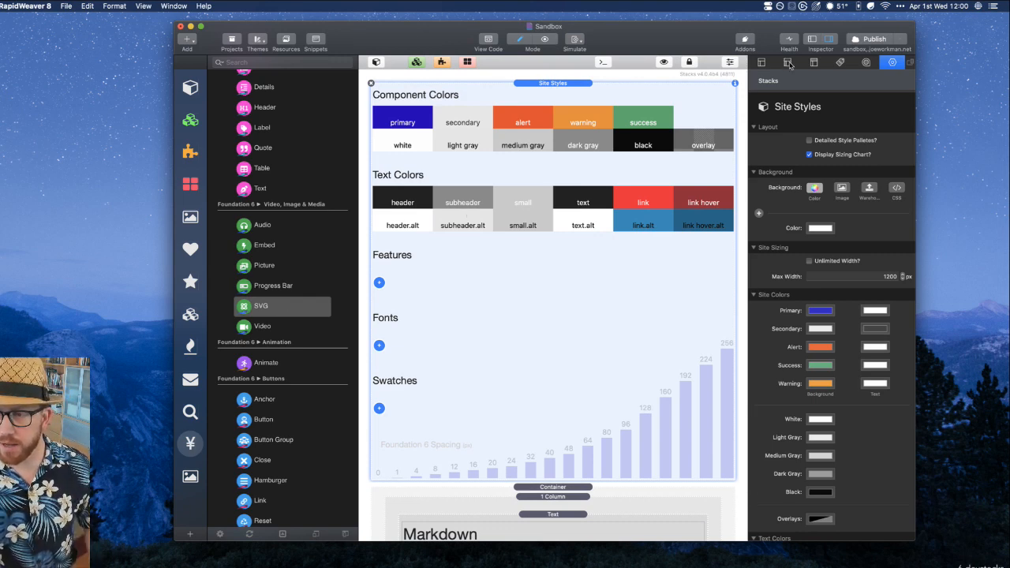
click(813, 62)
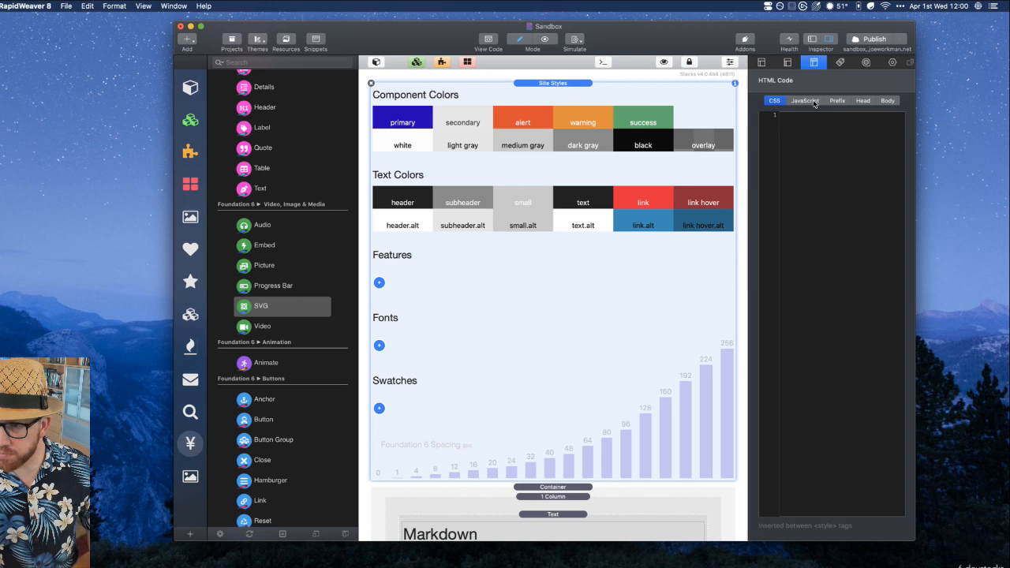
click(862, 101)
triple_click(840, 132)
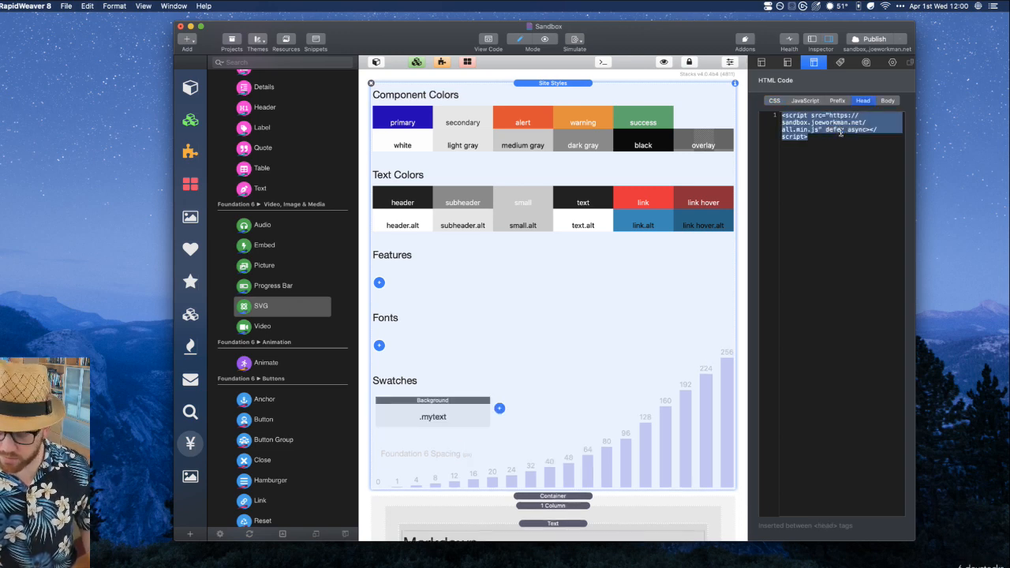
triple_click(841, 133)
key(super+x)
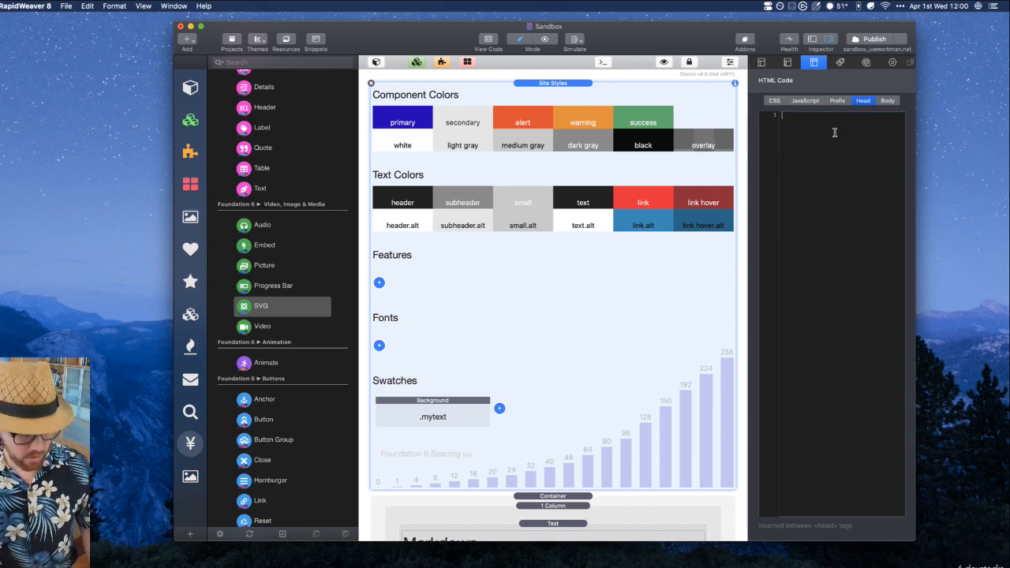
key(super+space)
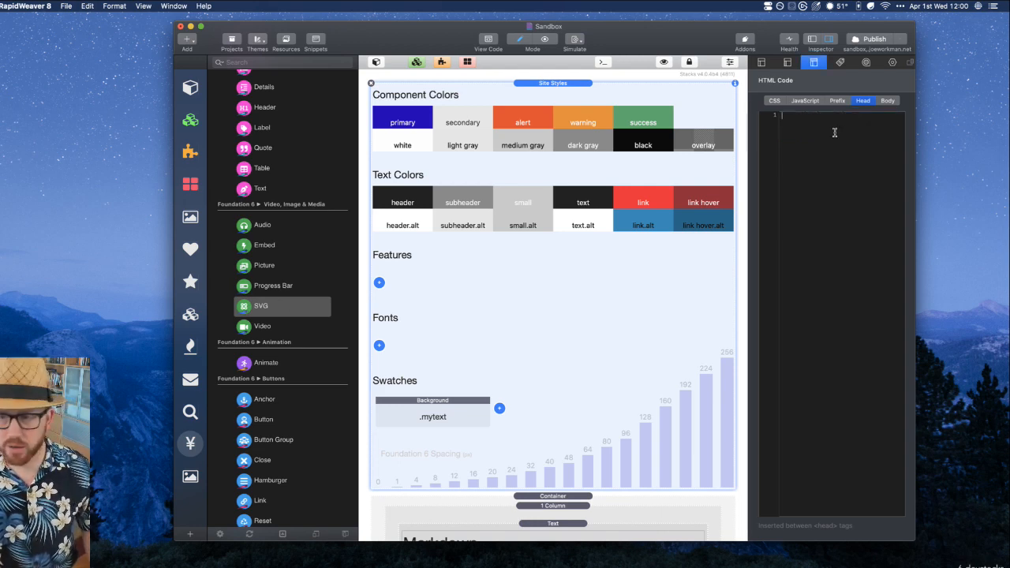
Delete the .mytext Background swatch from Site Styles and add the Font Awesome 5 - Regular font feature
click(385, 402)
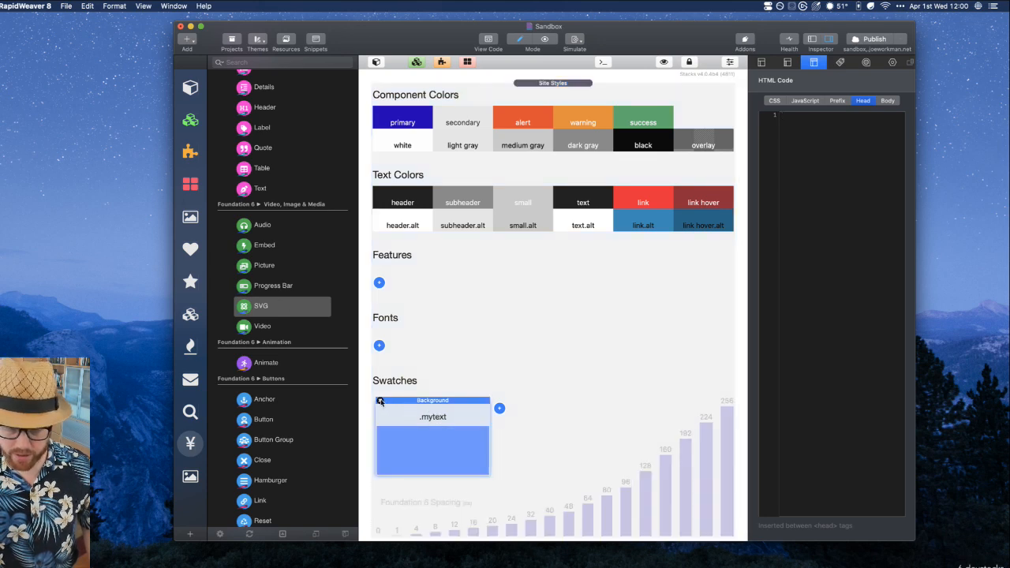
click(379, 400)
click(892, 62)
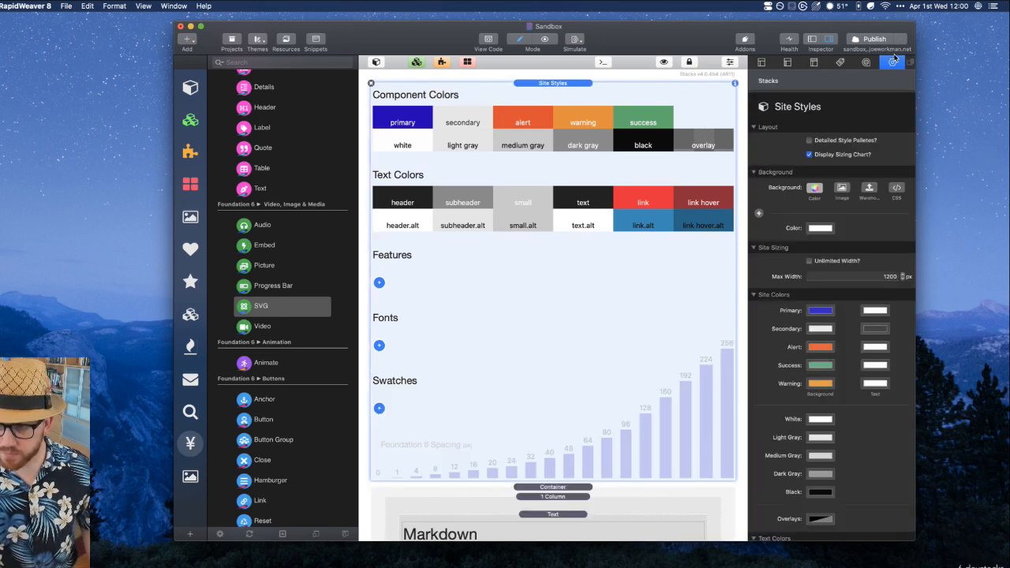
click(380, 282)
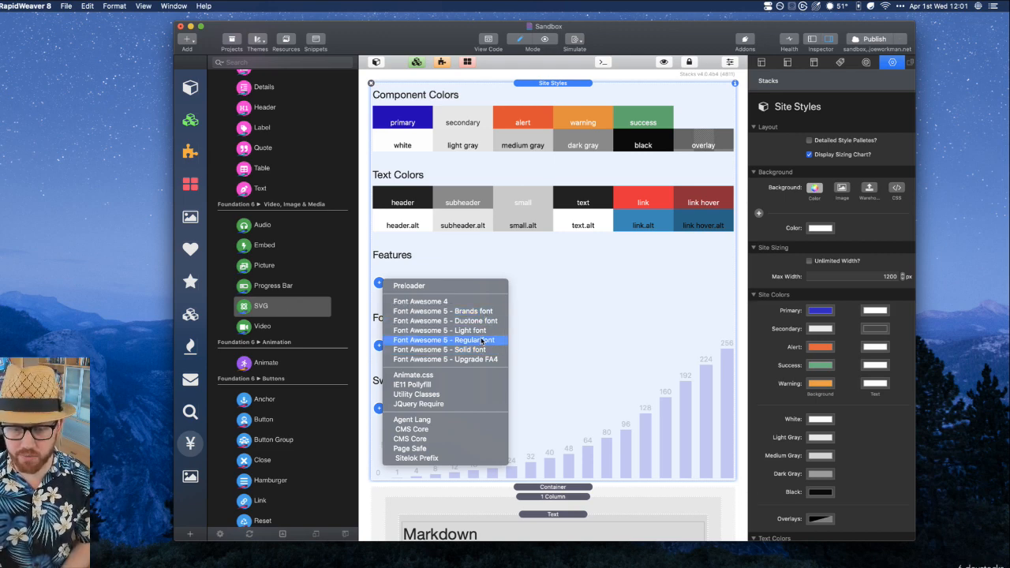
click(482, 341)
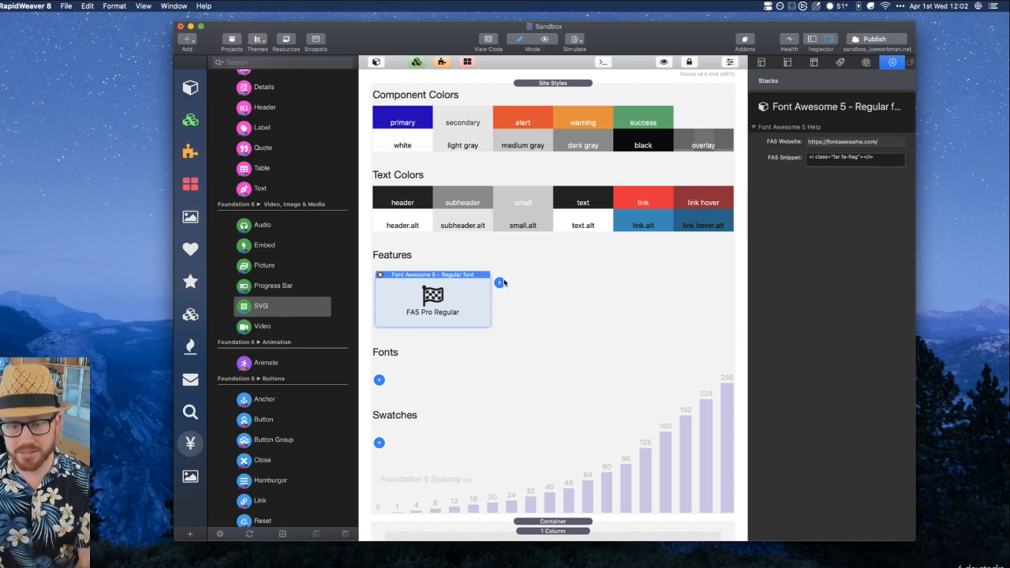
Add a Foundation 6 HTML stack above the Text stack in the 1 Column
scroll(502, 283, down, 5)
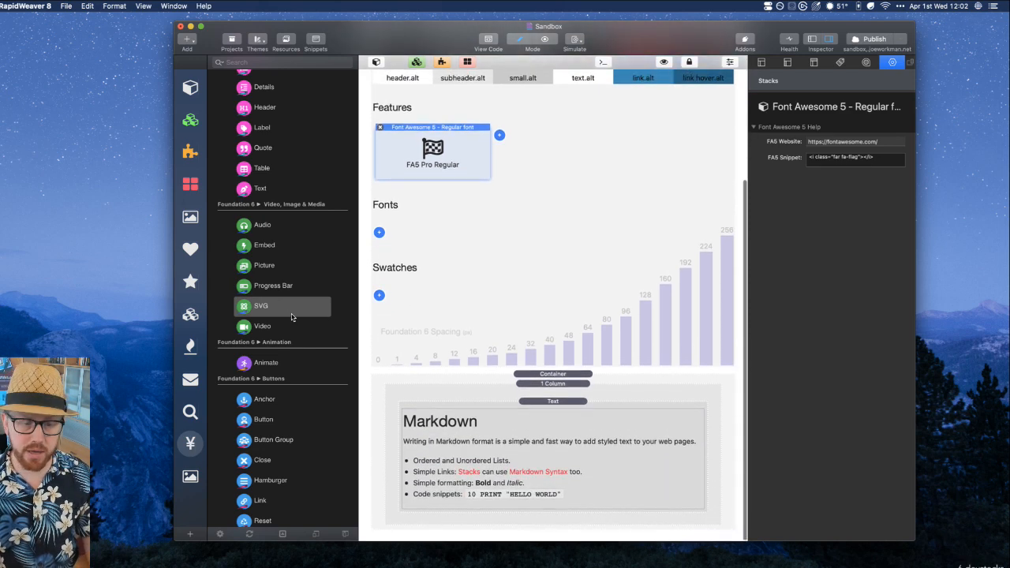
scroll(250, 258, down, 5)
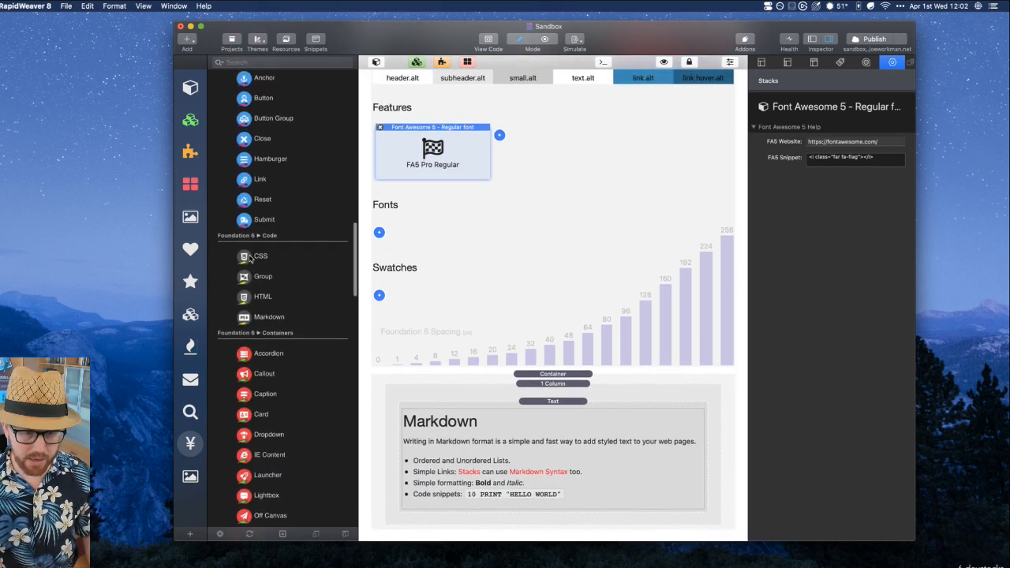
drag(247, 296, 544, 407)
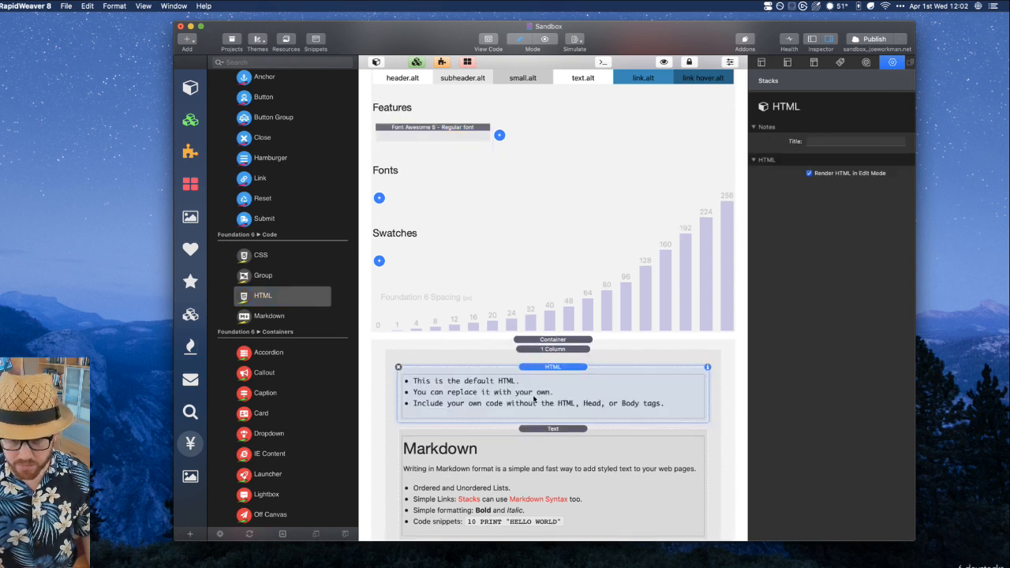
Replace the HTML stack's default code with the Font Awesome snippet <i class="far fa-flag fa-5x"></i>
double_click(534, 402)
triple_click(509, 394)
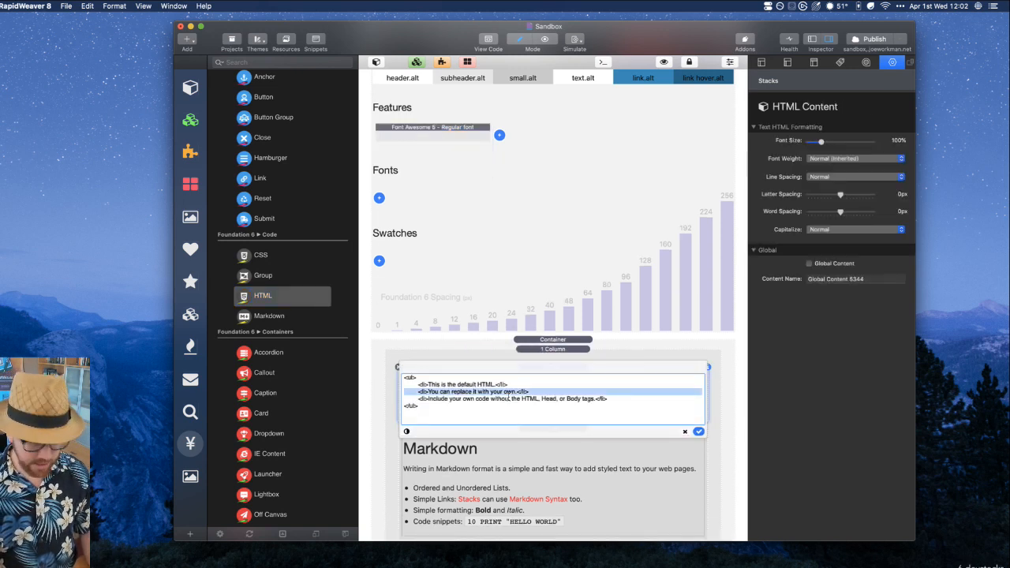
key(super+a)
key(BackSpace)
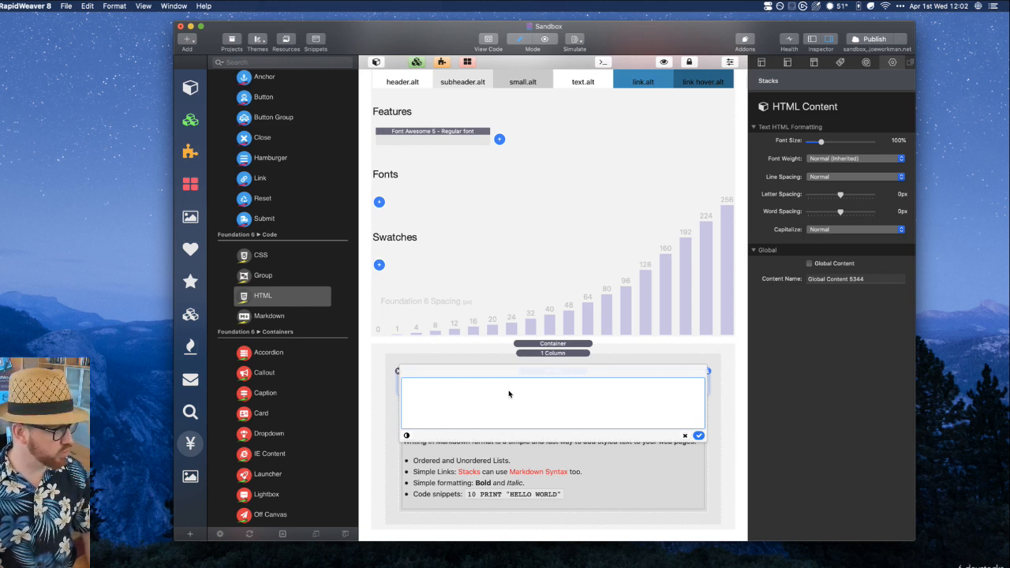
key(super+v)
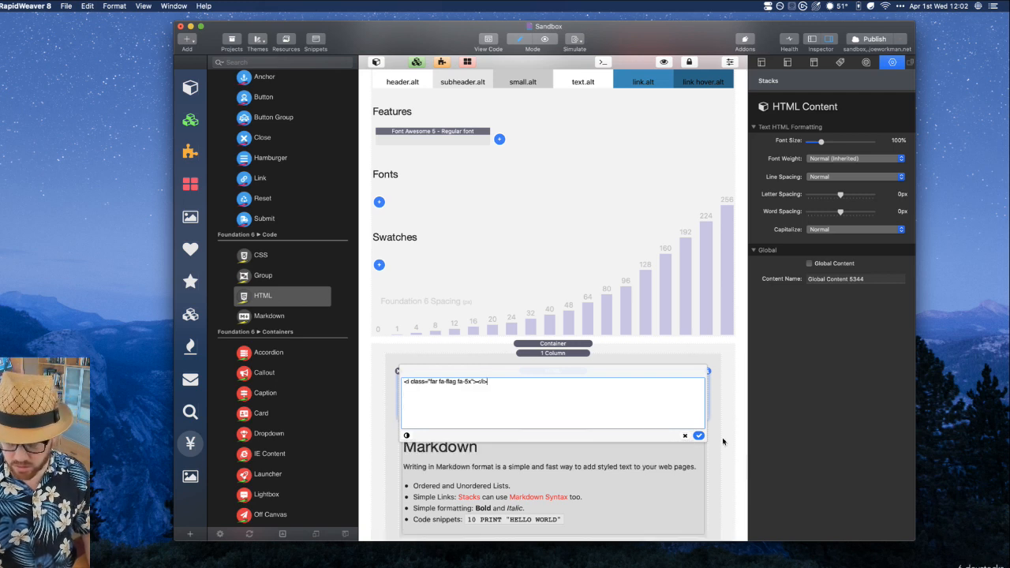
click(698, 435)
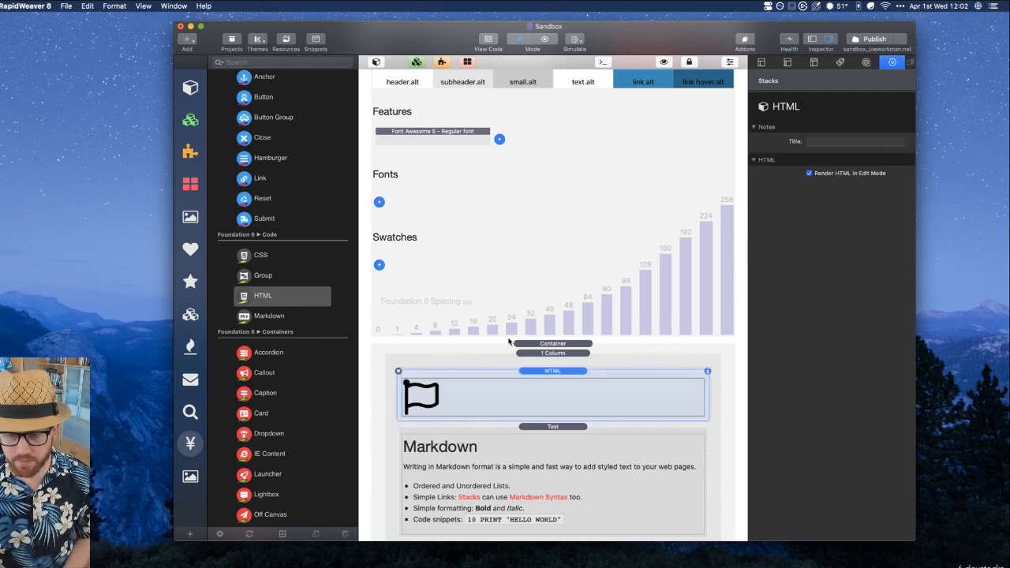
Examine the website address and sample snippet in the Font Awesome 5 - Regular font feature's help settings
click(445, 140)
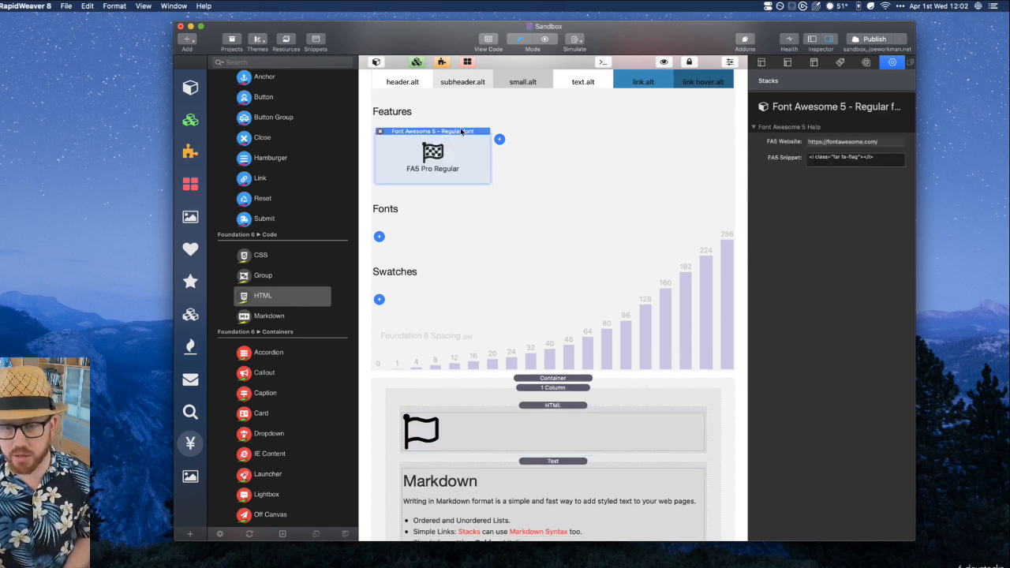
triple_click(877, 161)
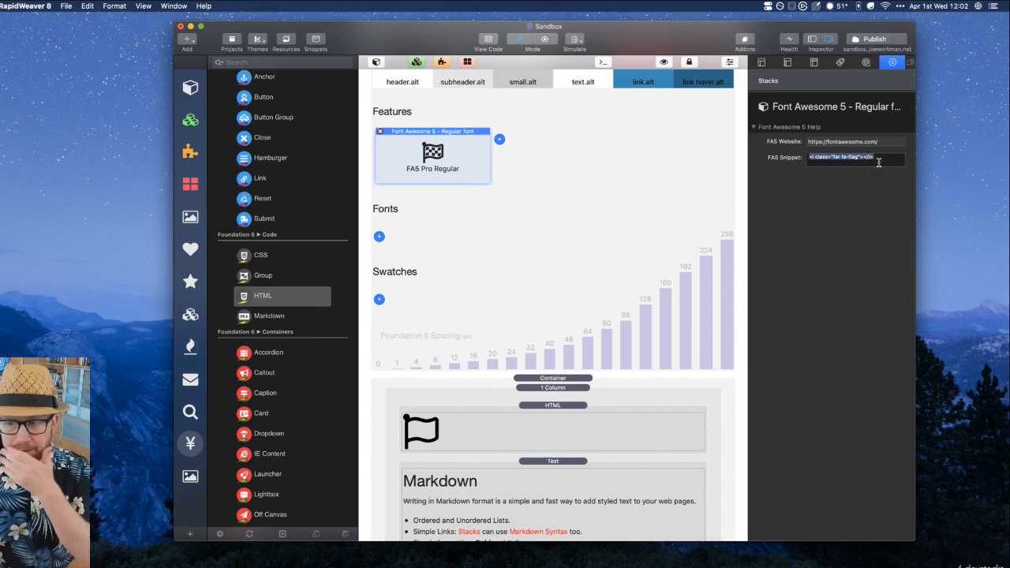
triple_click(889, 147)
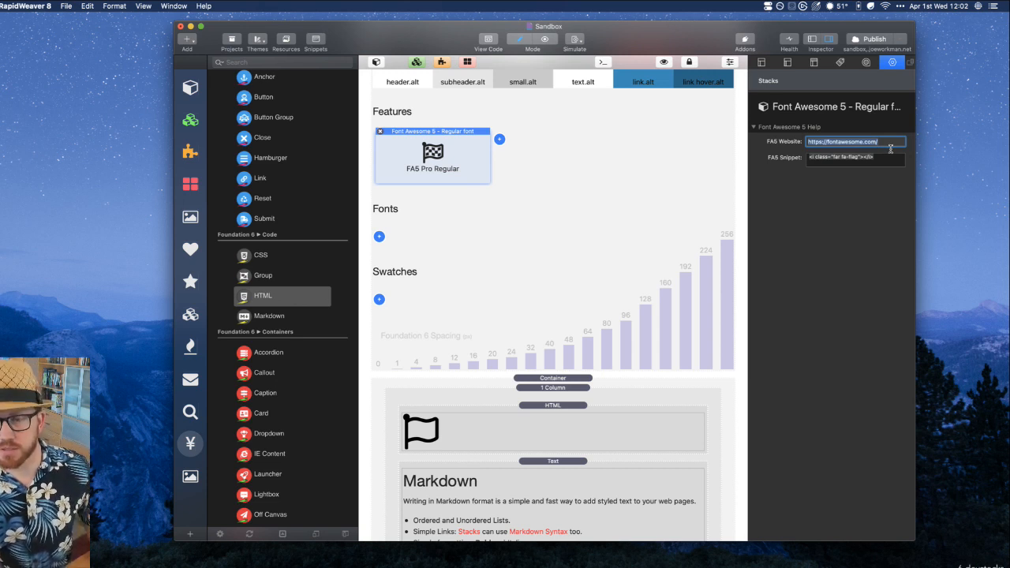
click(435, 144)
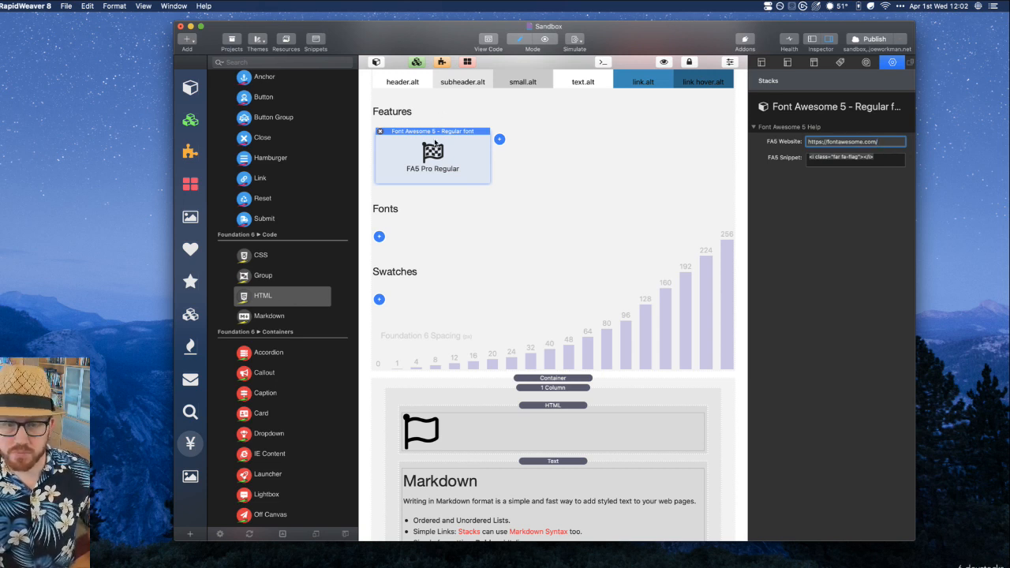
Preview the page containing the HTML stack's flag icon and return to edit mode
click(534, 418)
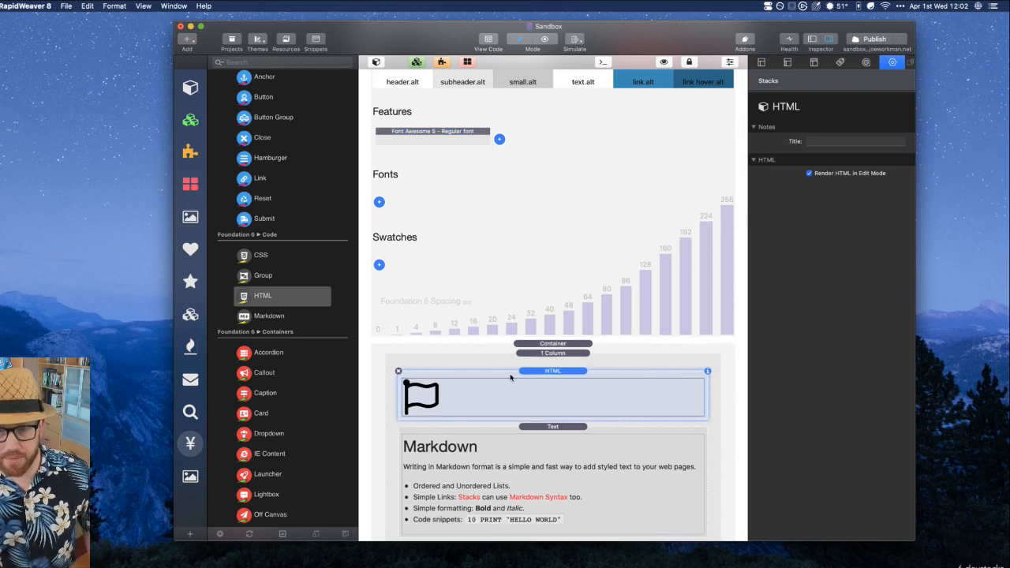
scroll(512, 377, down, 2)
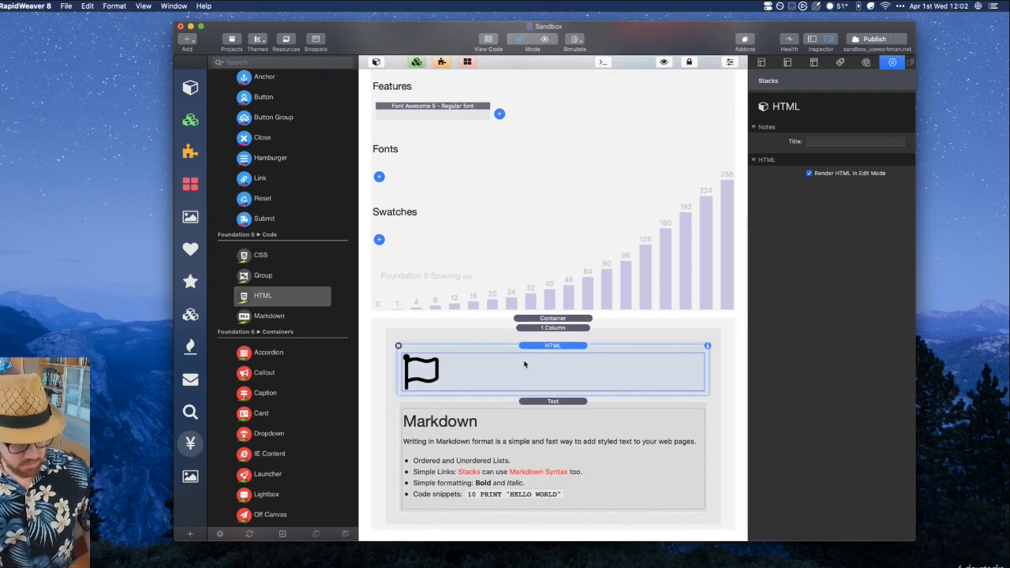
key(super+r)
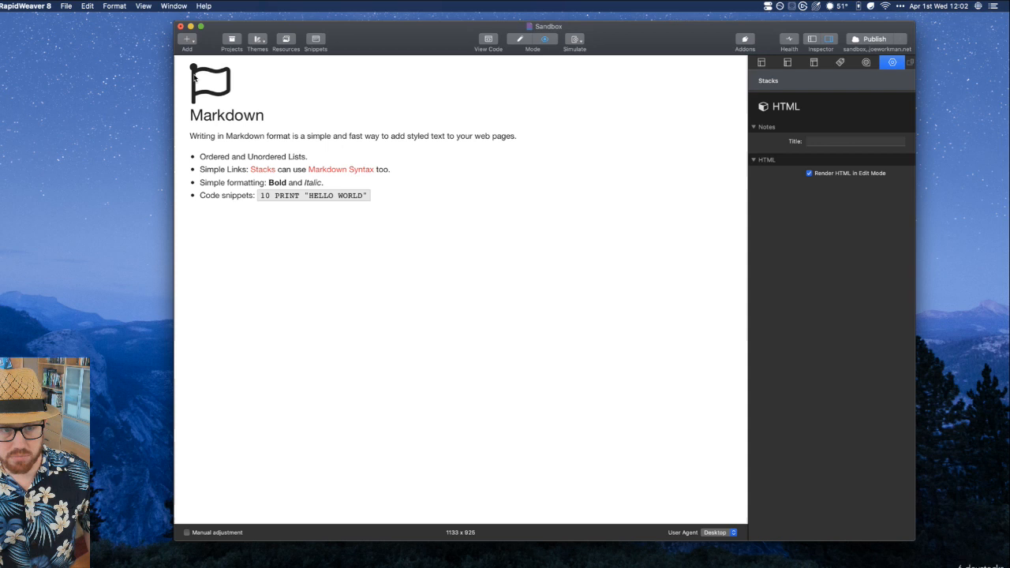
right_click(197, 88)
click(353, 100)
key(super+r)
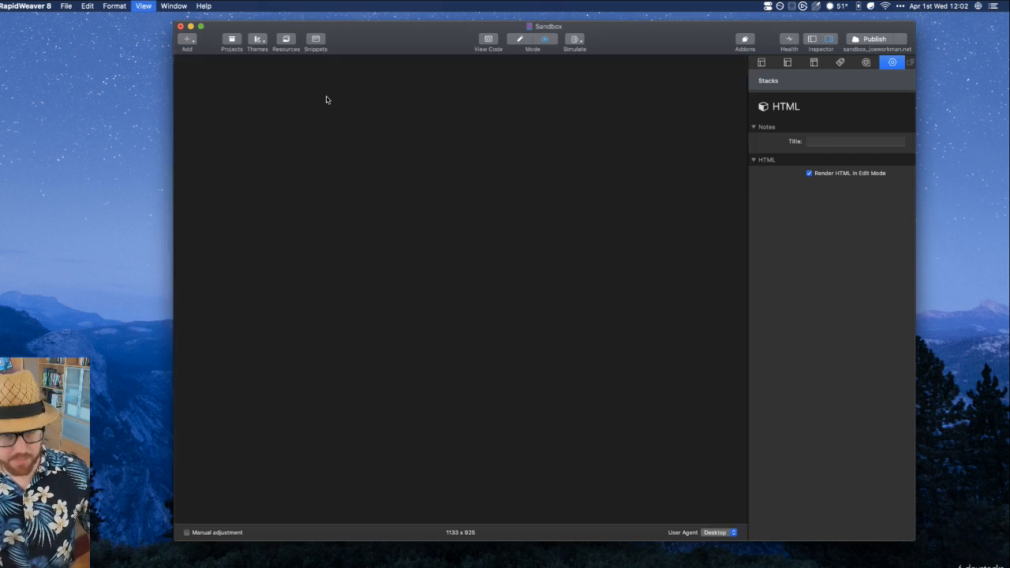
Switch to Safari and load fontawesome.com in a new window
key(super+Tab)
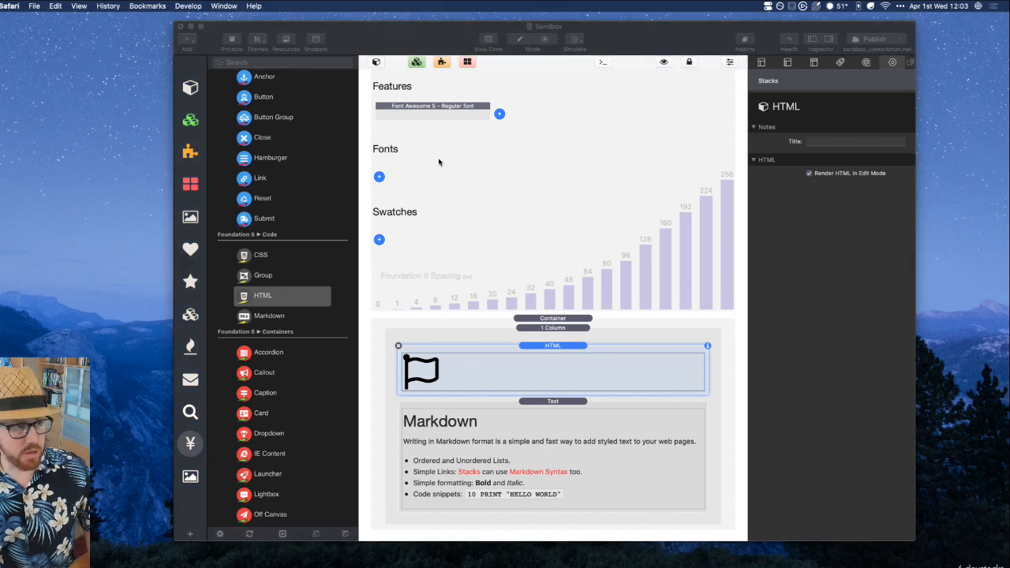
key(super+n)
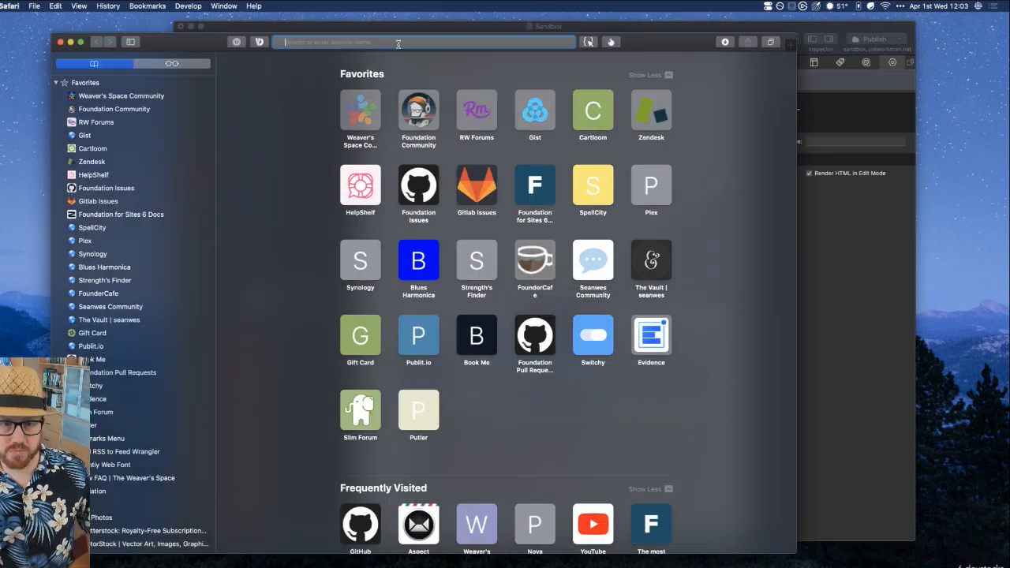
text(fopnmt)
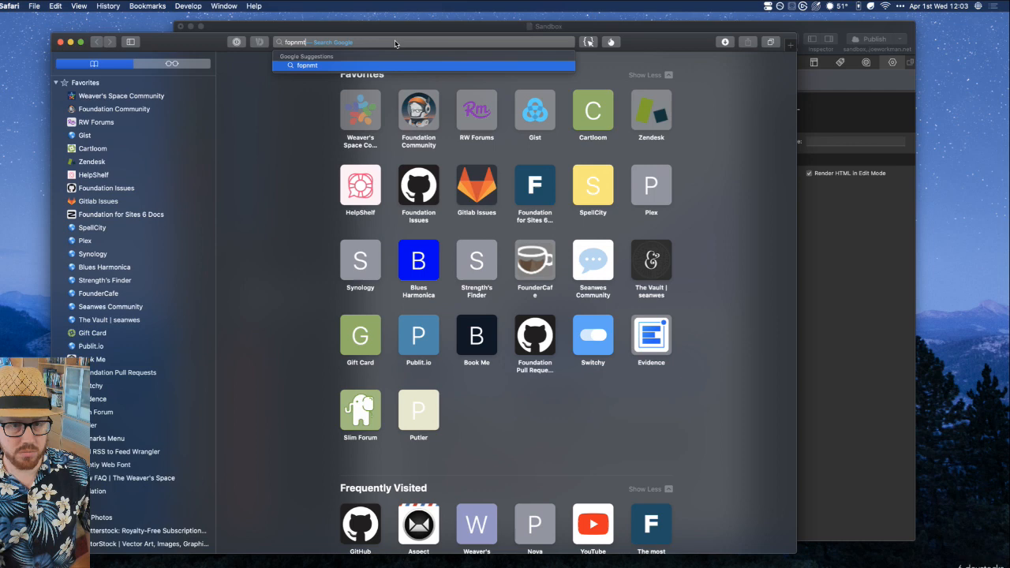
key(BackSpace)
key(BackSpace)
key(BackSpace)
key(BackSpace)
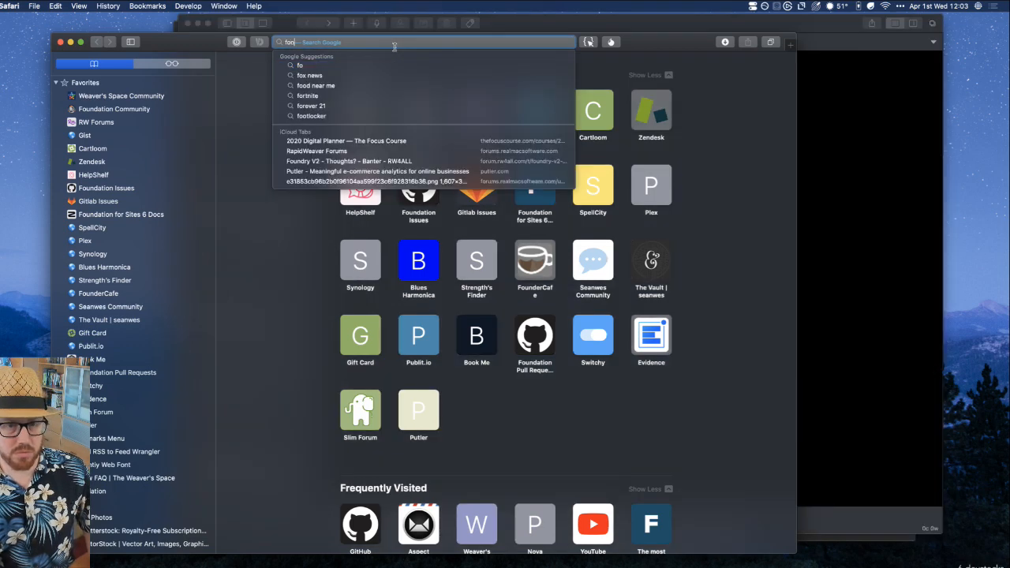
text(ntawesome.com)
key(Return)
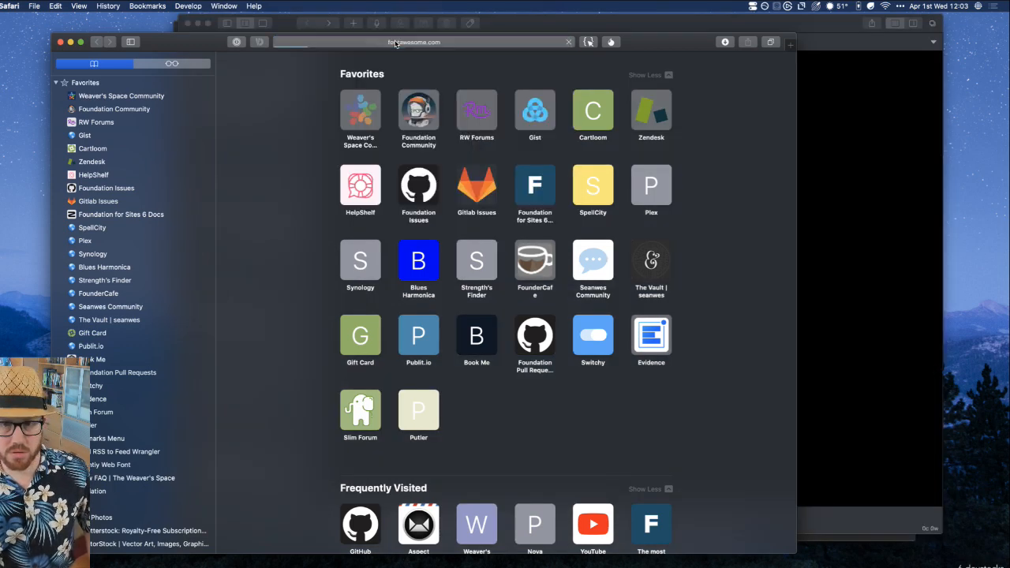
click(543, 22)
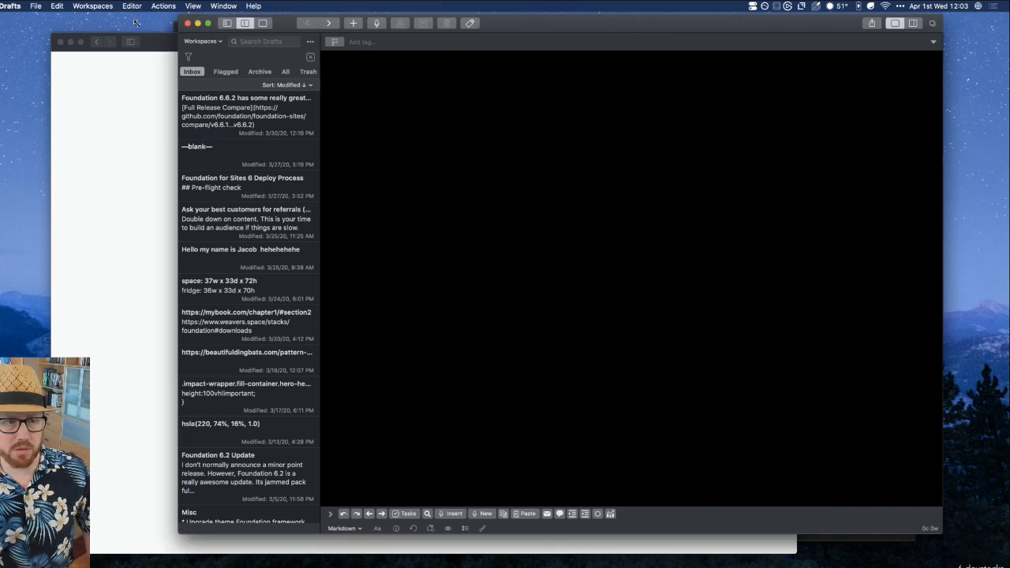
Quit Drafts and move the Safari window with the Font Awesome site over the RapidWeaver window
click(5, 6)
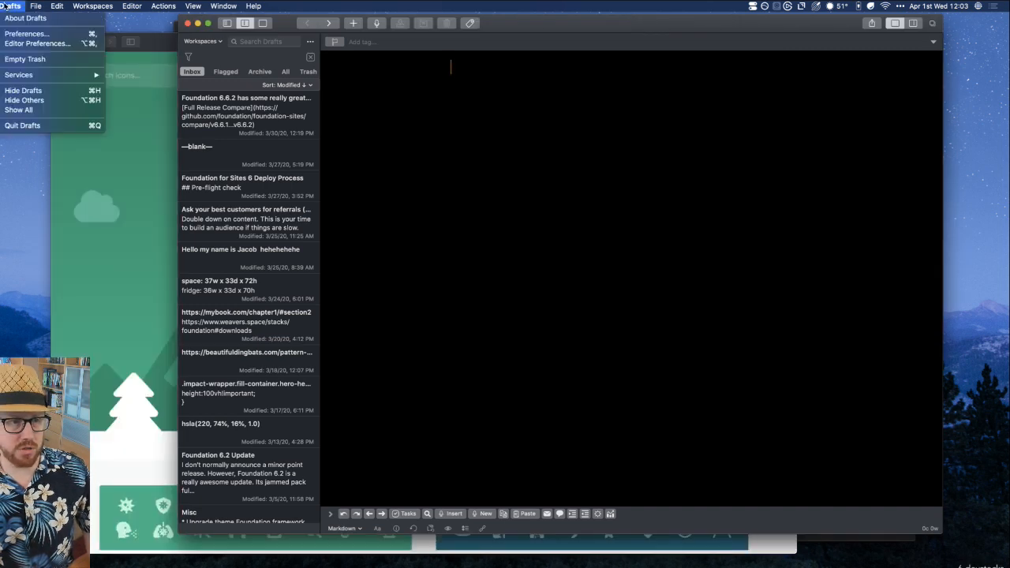
click(15, 126)
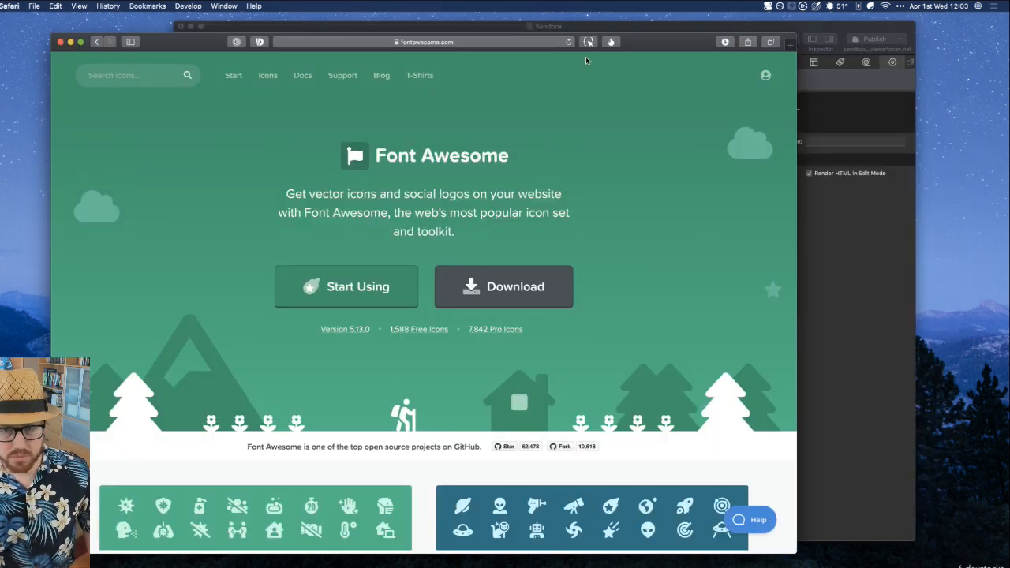
drag(649, 44, 761, 32)
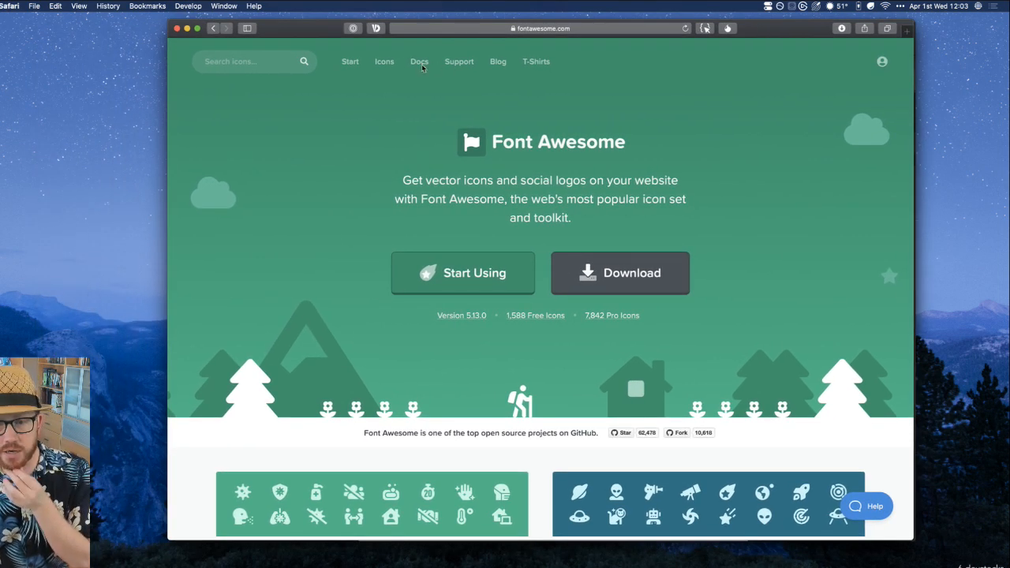
Open Font Awesome's Icons gallery and browse the full list of available icons
click(383, 63)
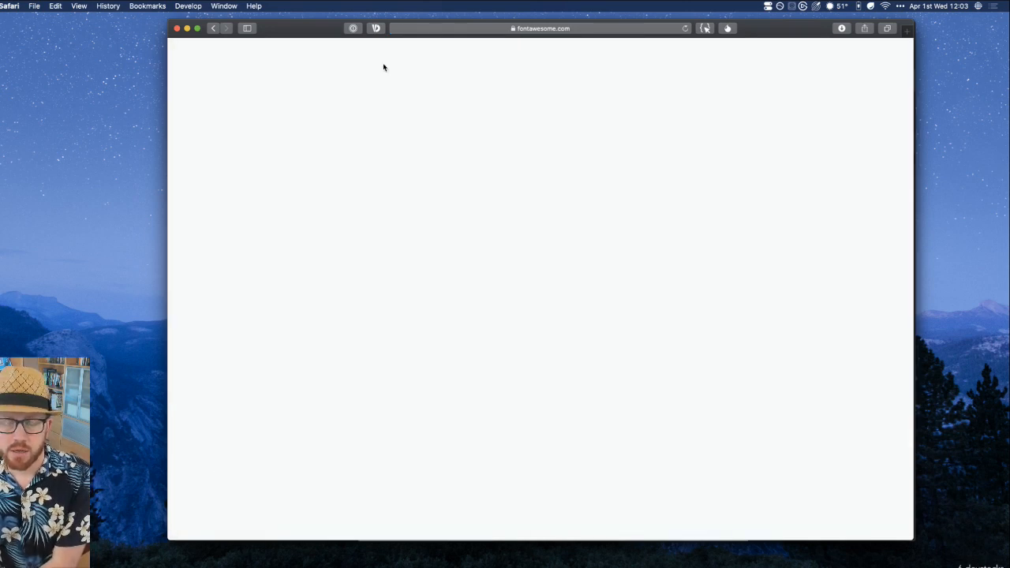
scroll(406, 161, down, 1)
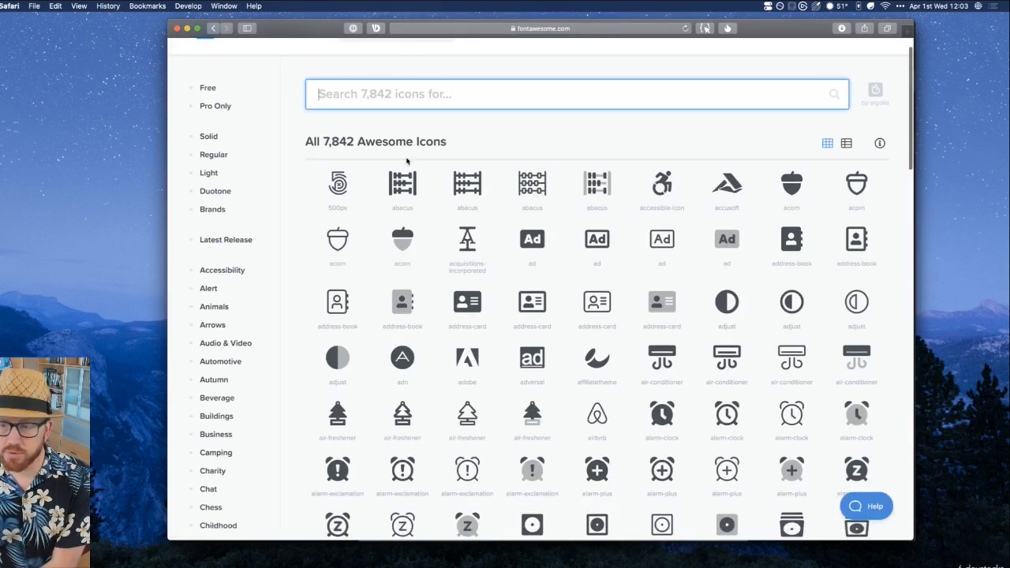
scroll(404, 217, down, 5)
scroll(408, 228, down, 20)
scroll(408, 228, up, 20)
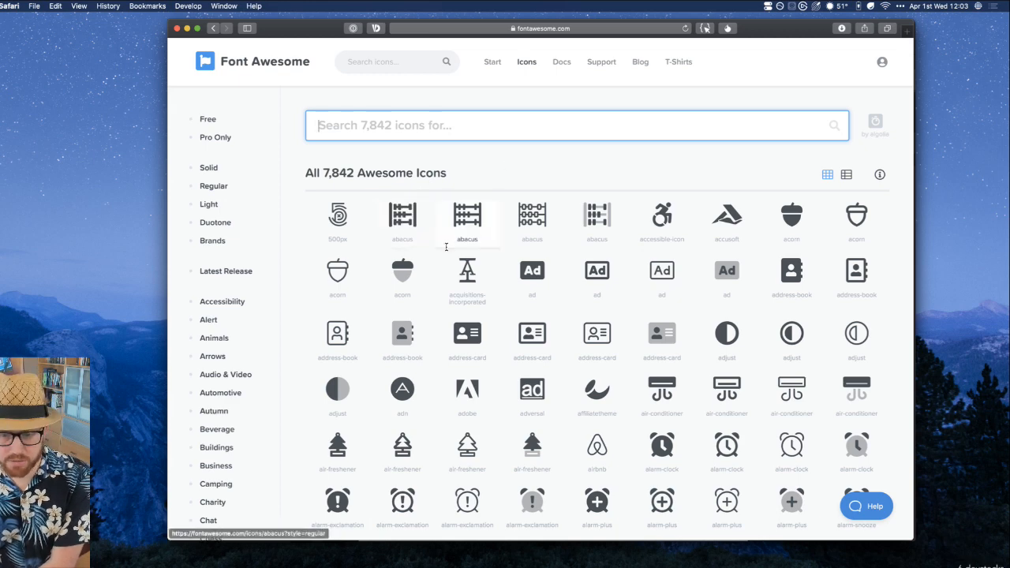
scroll(446, 247, down, 2)
scroll(460, 315, up, 3)
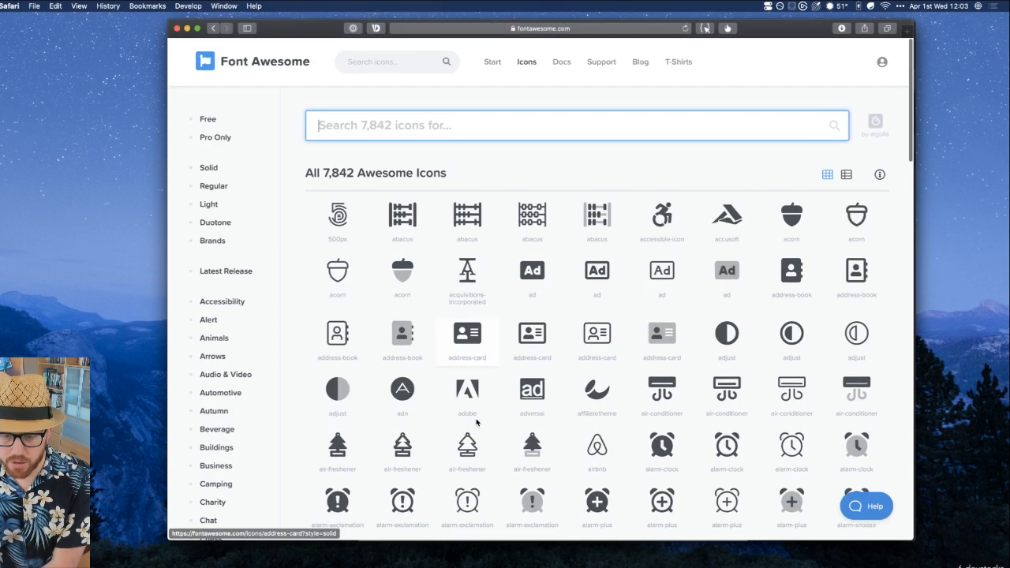
Open the air-freshener icon, choose its Regular style and copy its HTML snippet
click(532, 447)
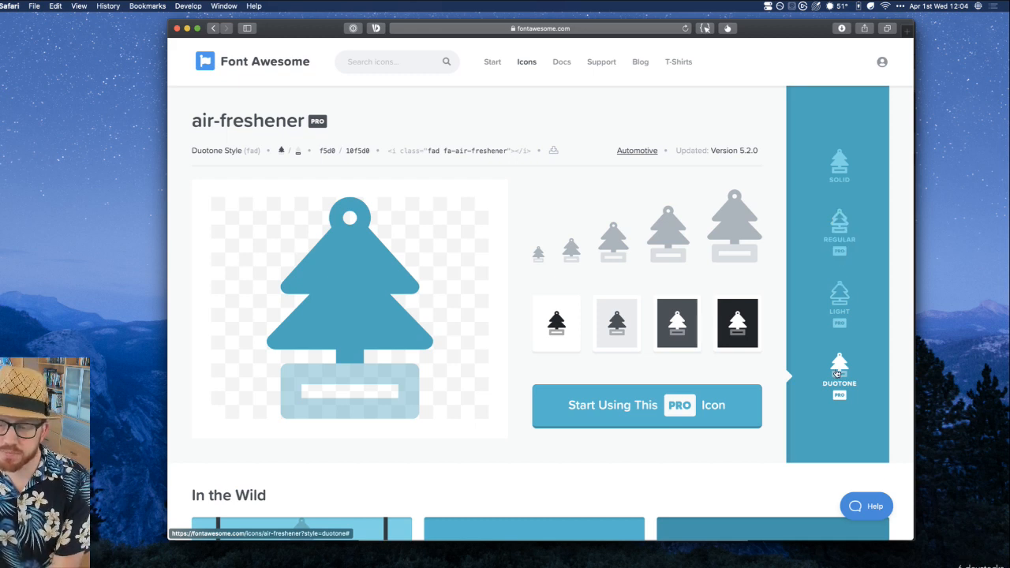
click(841, 233)
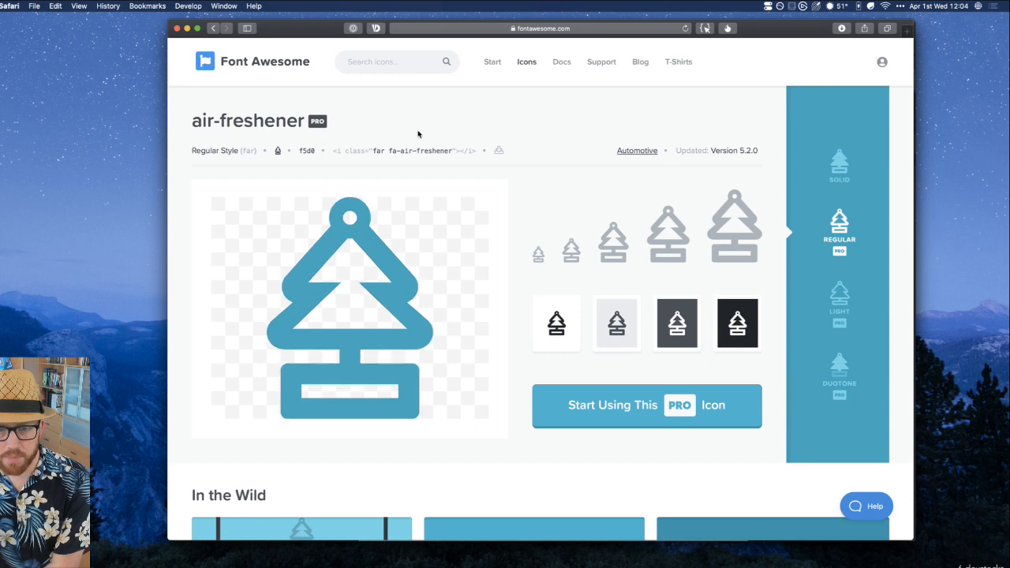
click(408, 155)
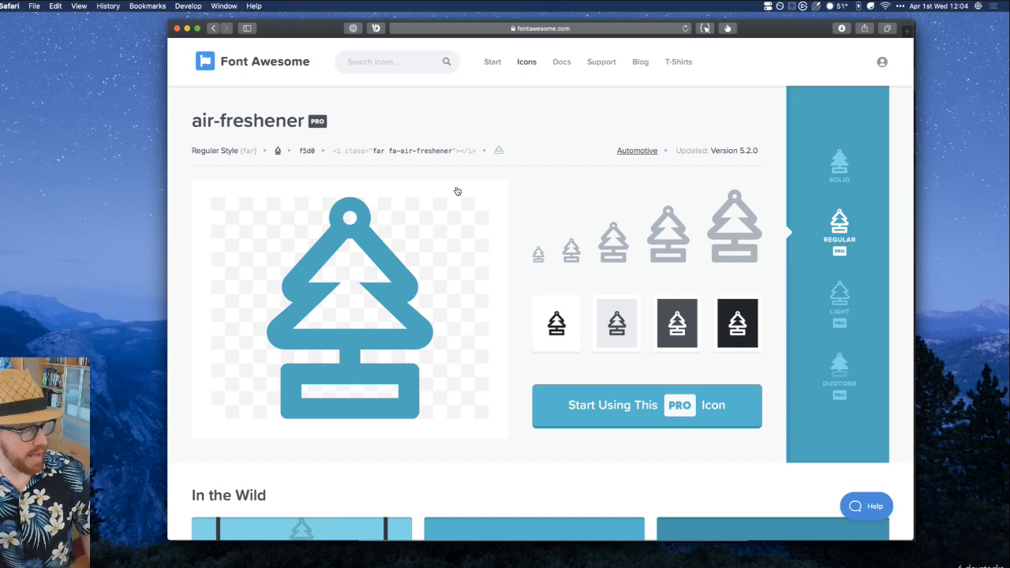
Switch to RapidWeaver, replace the HTML stack's code with <i class="far fa-air-freshener"></i> and preview the page
key(super+Tab)
double_click(541, 374)
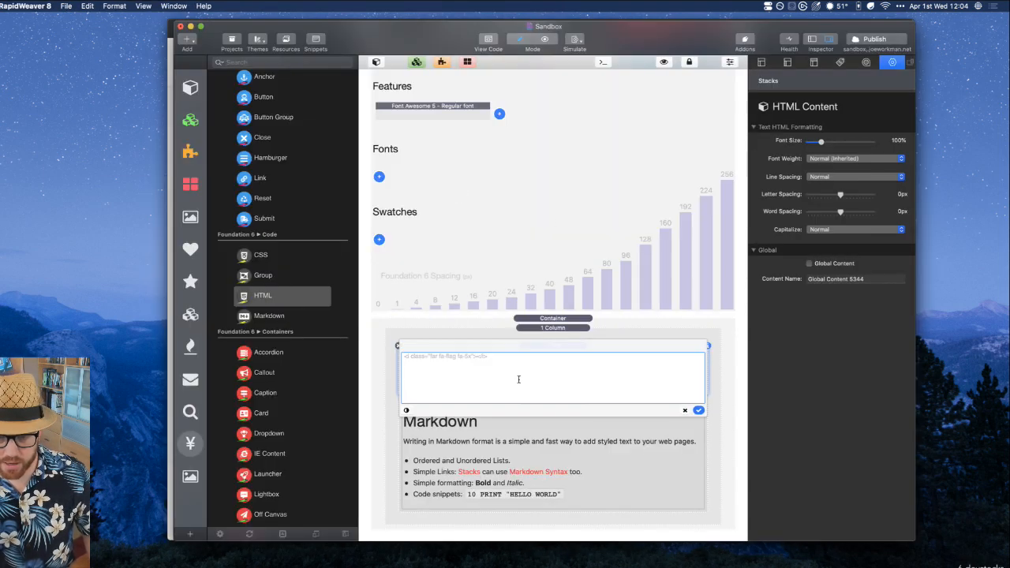
key(super+a)
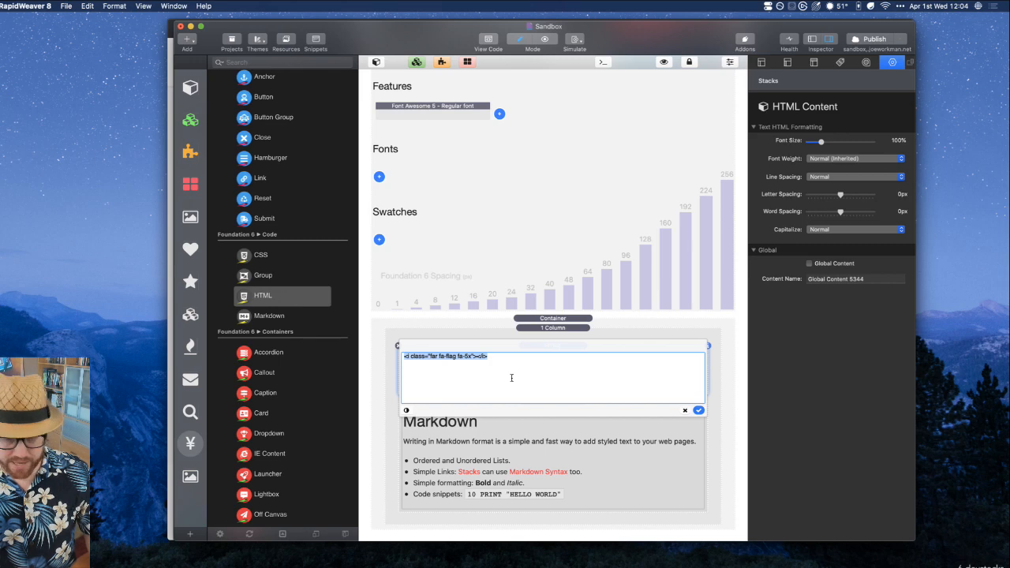
text(<i class="far fa-air-freshener"></i>)
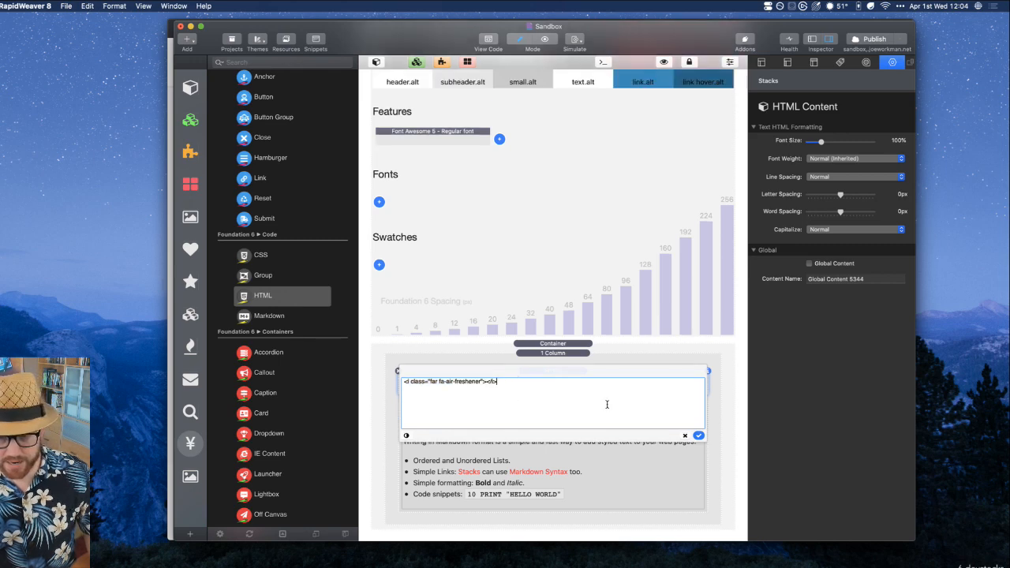
click(698, 437)
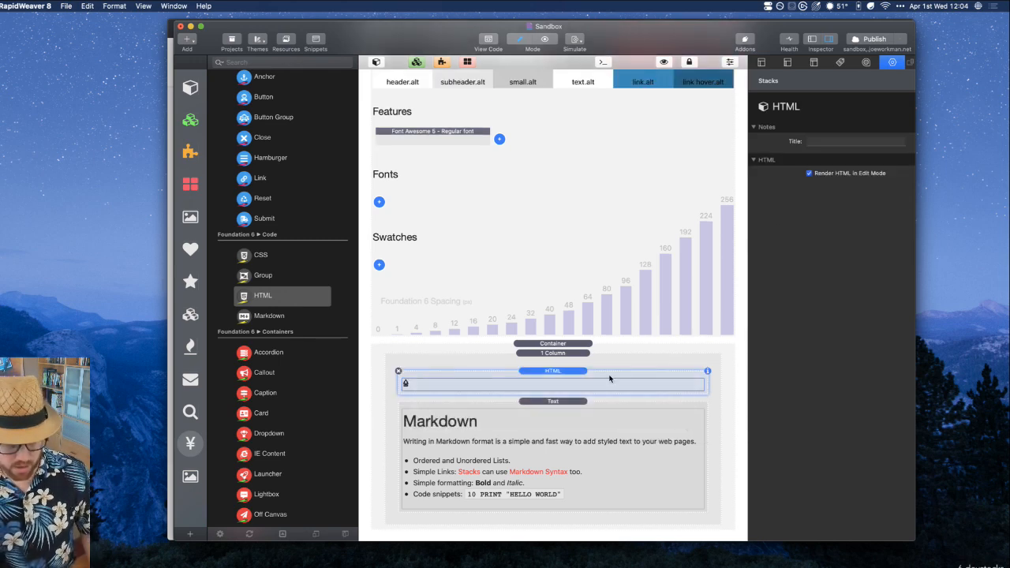
key(super+r)
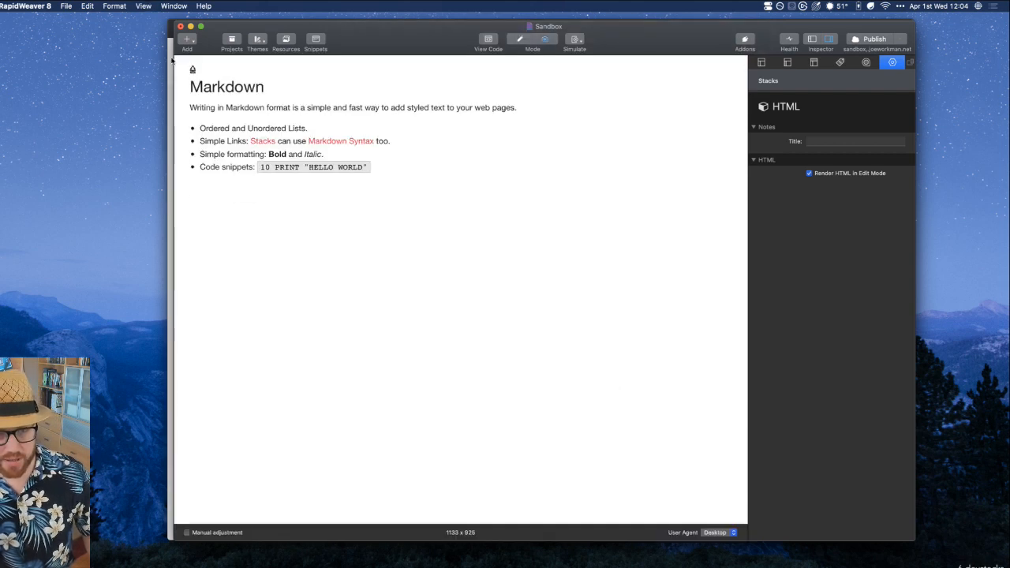
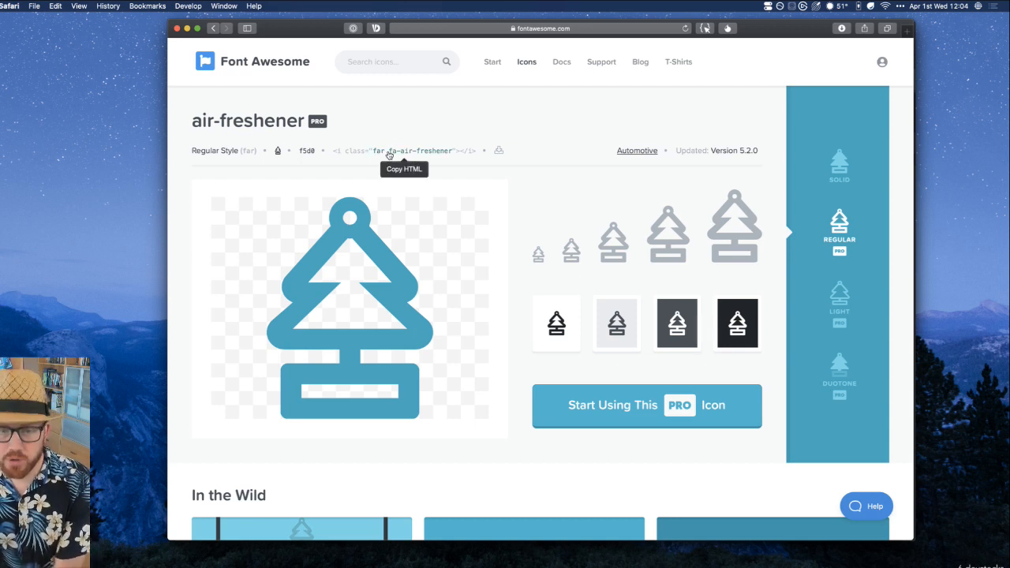
Open the Font Awesome documentation on fontawesome.com and go to its Sizing Icons page
click(561, 63)
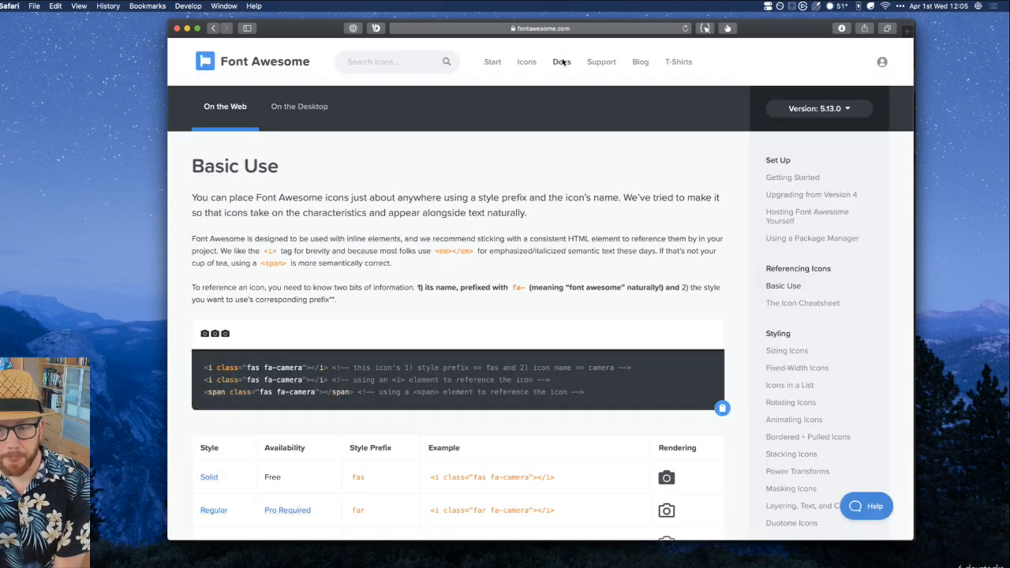
scroll(563, 227, down, 2)
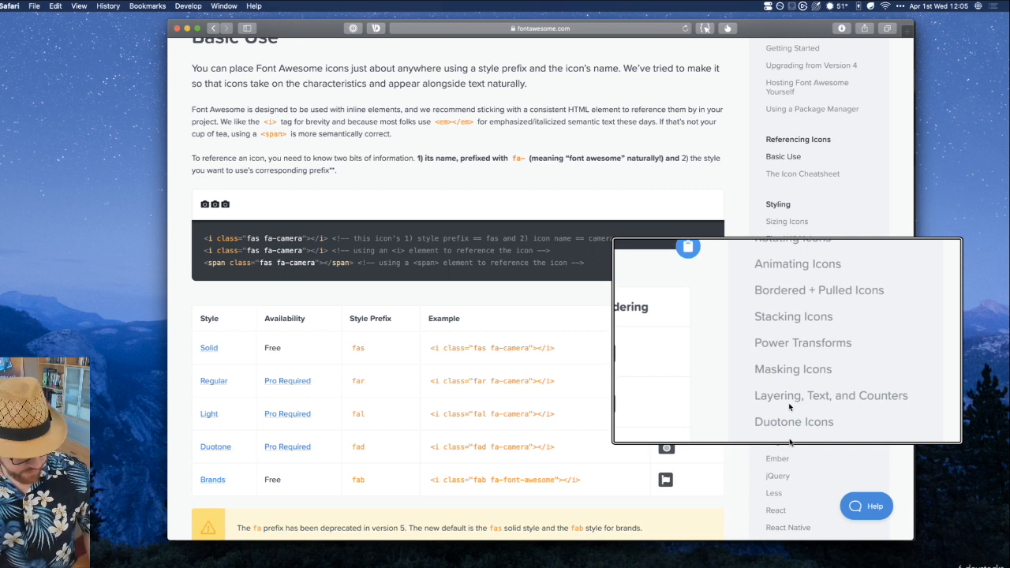
click(783, 223)
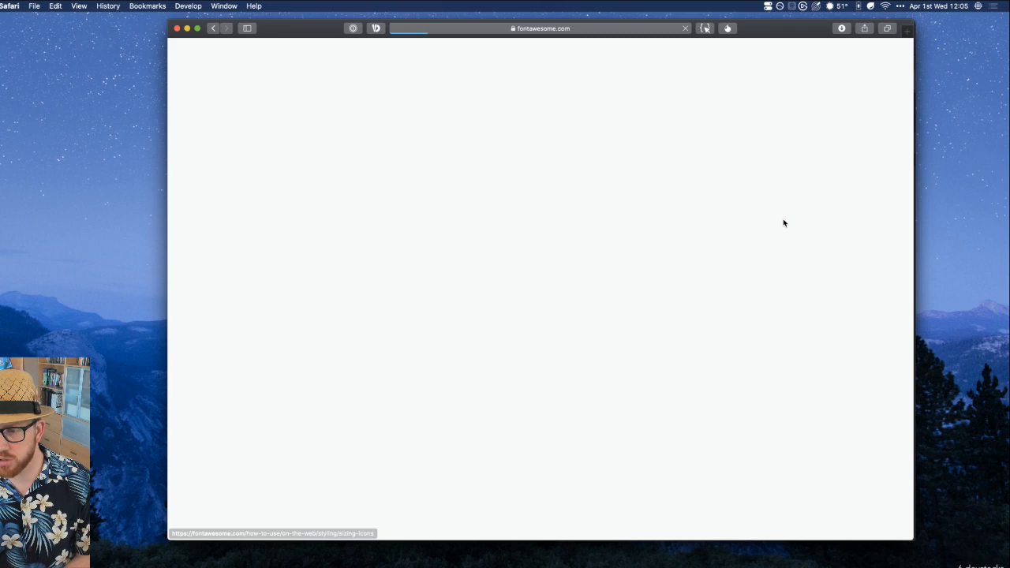
Examine the relative sizing examples and the size classes from fa-xs to fa-10x
scroll(308, 245, down, 5)
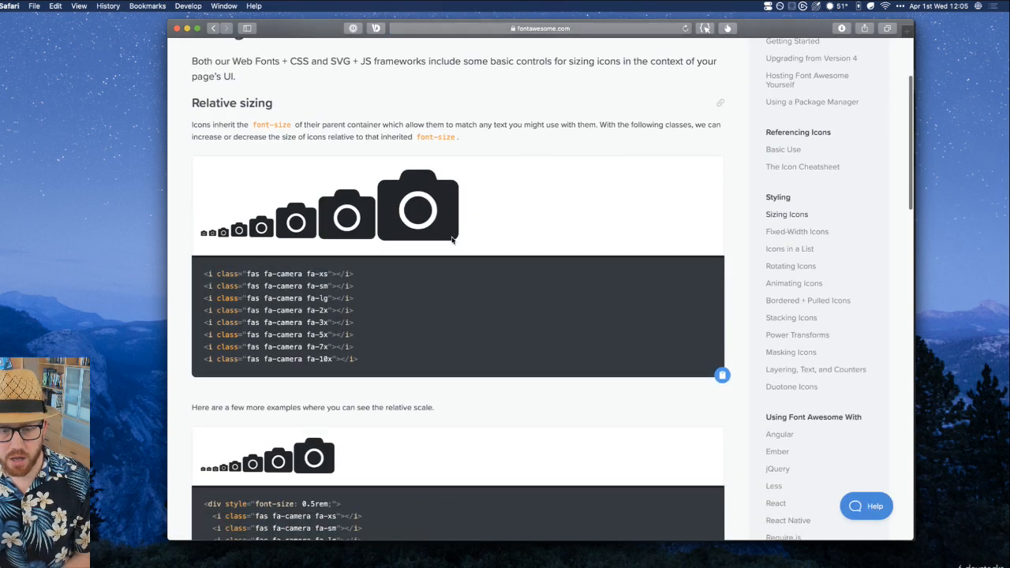
drag(307, 245, 327, 244)
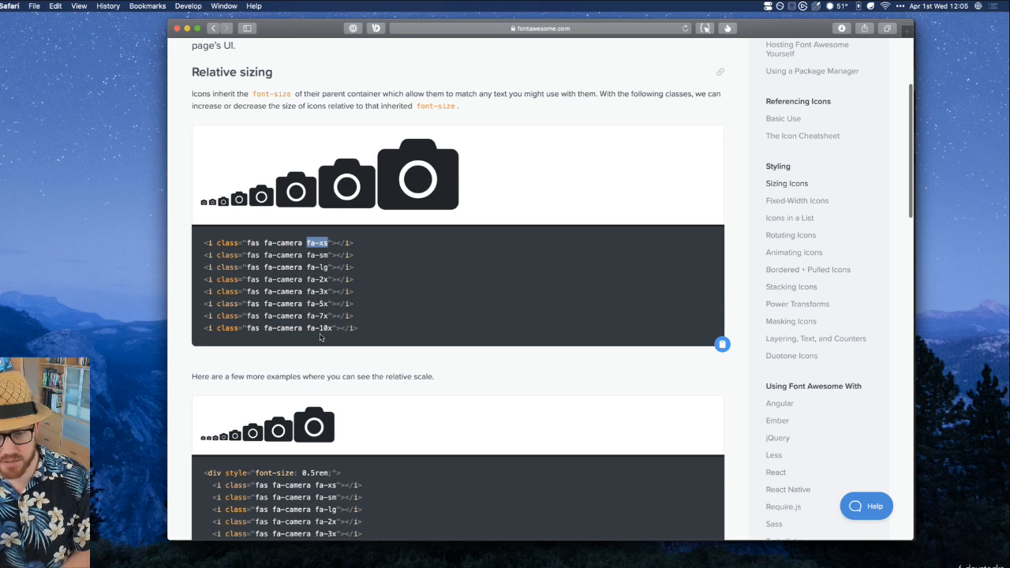
scroll(322, 339, down, 4)
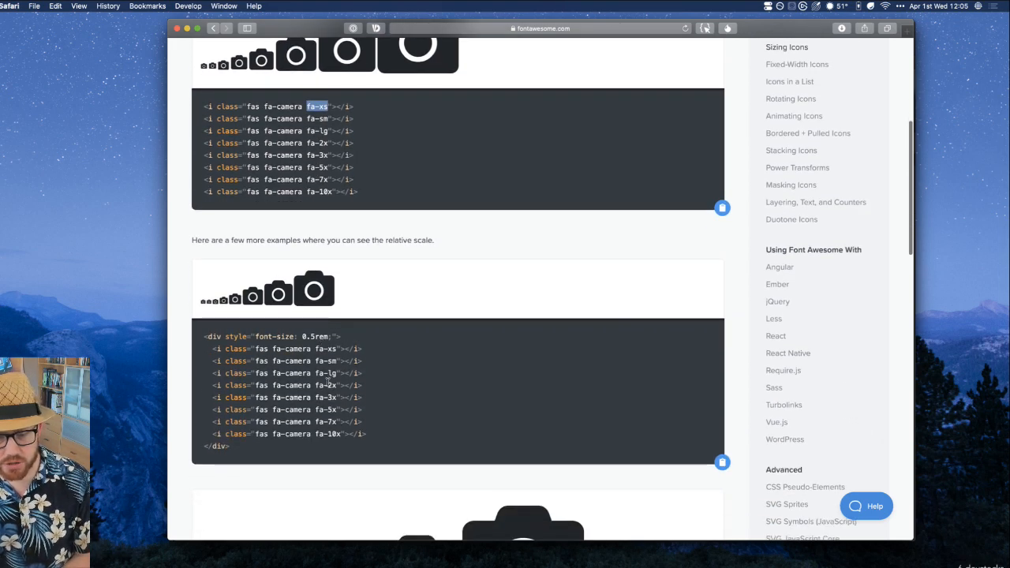
scroll(328, 382, down, 5)
scroll(328, 382, down, 4)
scroll(327, 382, up, 4)
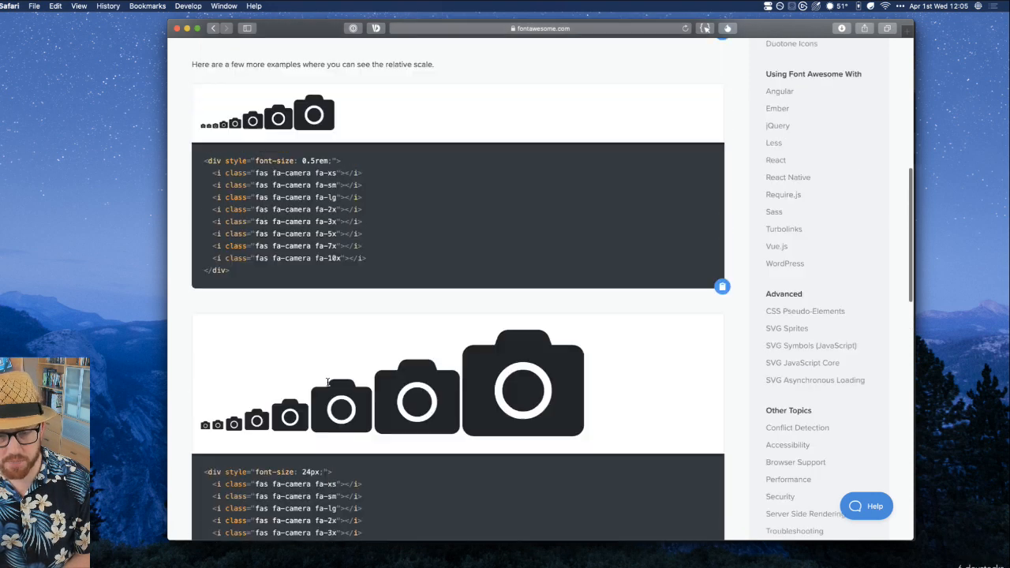
scroll(327, 382, up, 6)
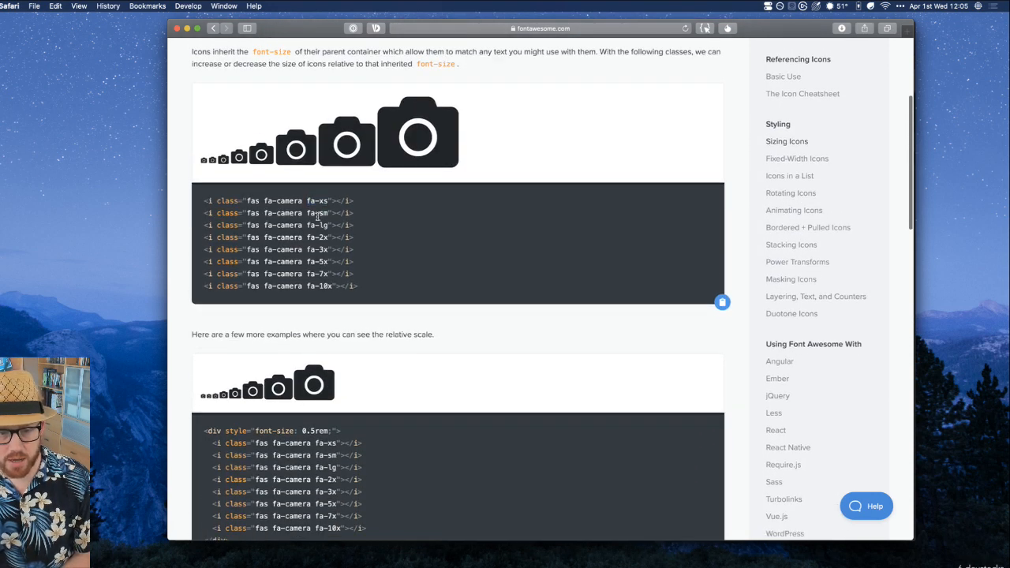
drag(307, 201, 327, 206)
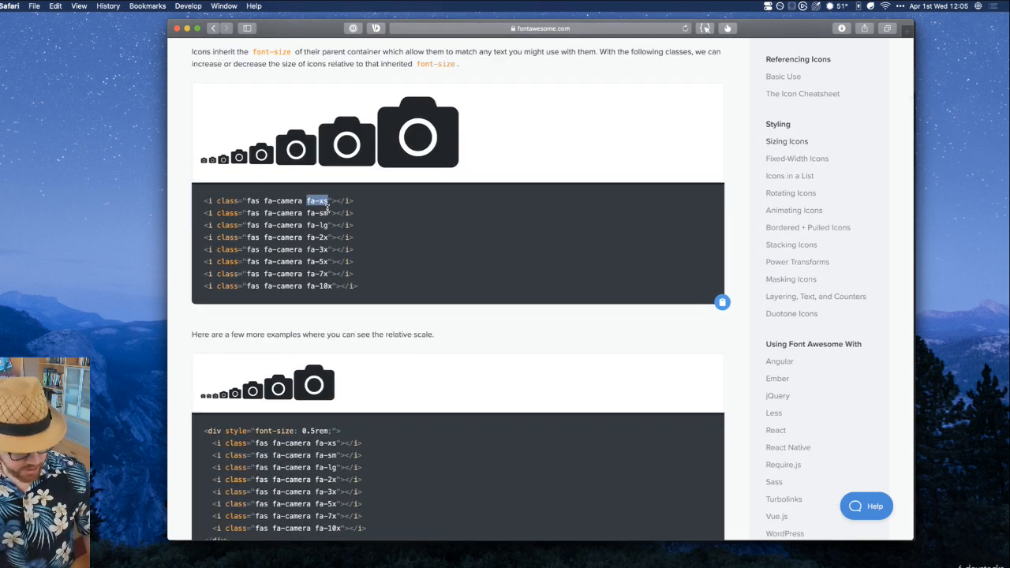
drag(307, 286, 331, 290)
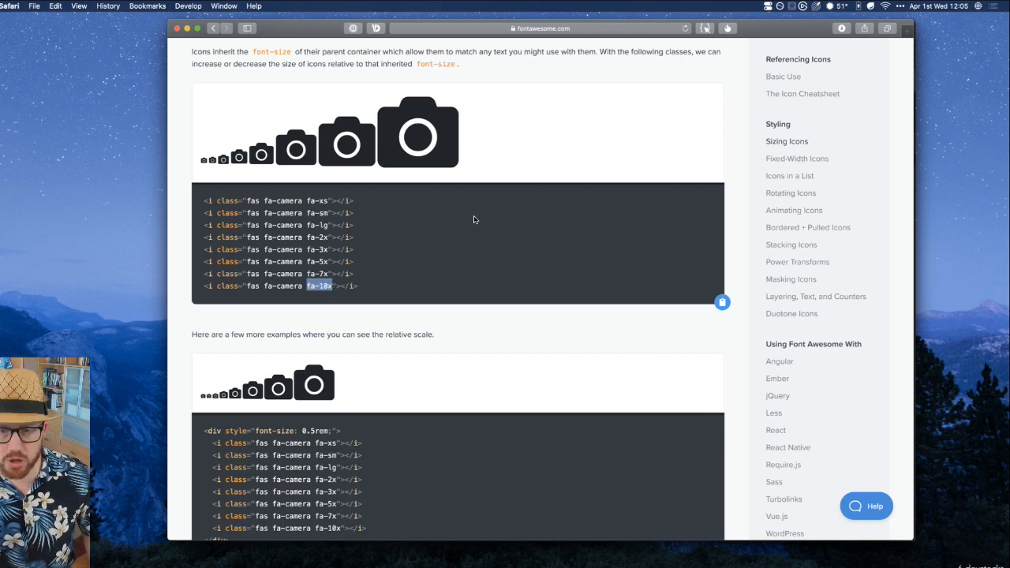
Return to RapidWeaver's edit mode and add the fa-10x class to the air-freshener snippet in the HTML stack
key(ctrl+Up)
click(641, 135)
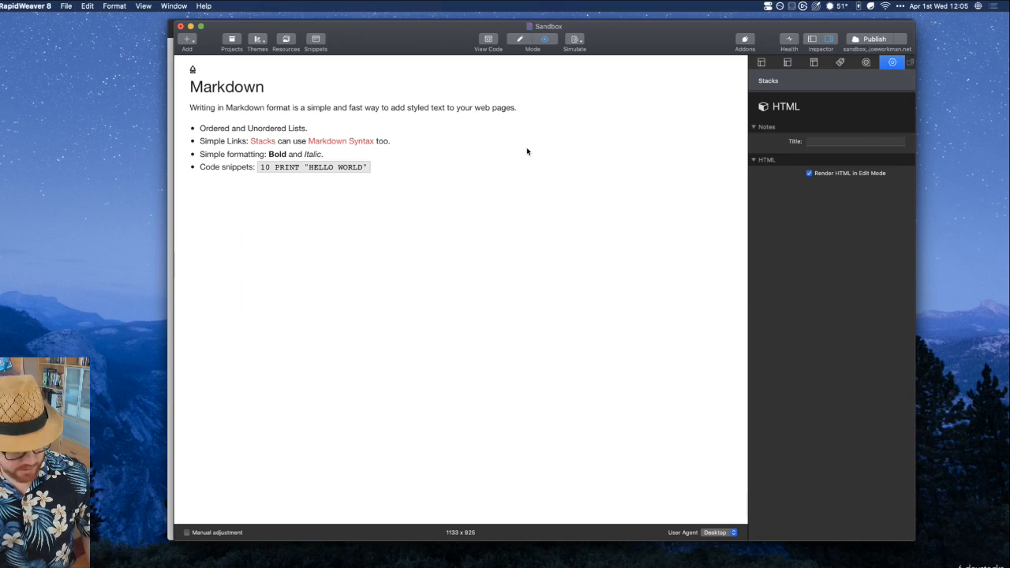
key(super+shift+p)
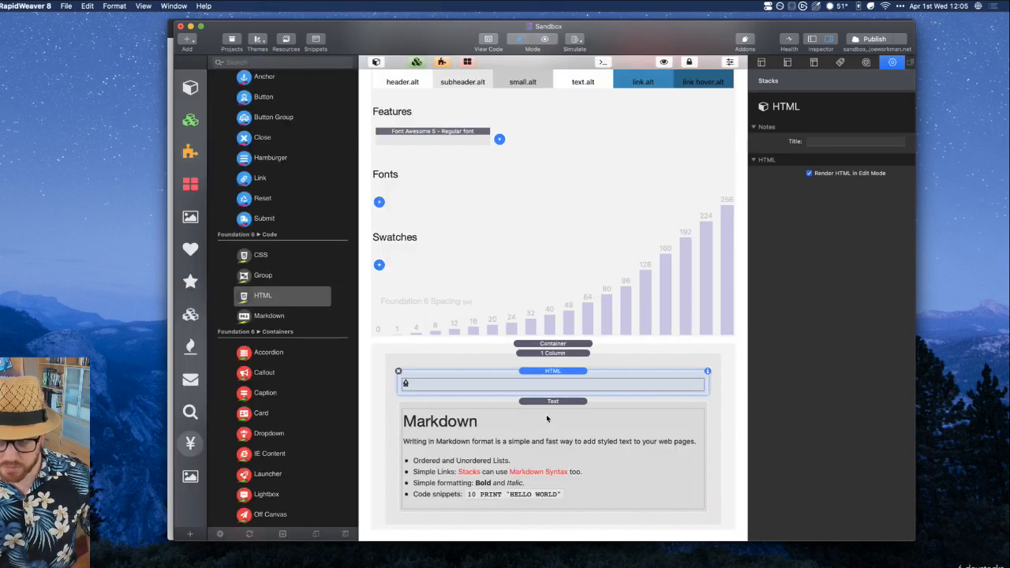
click(556, 403)
click(842, 273)
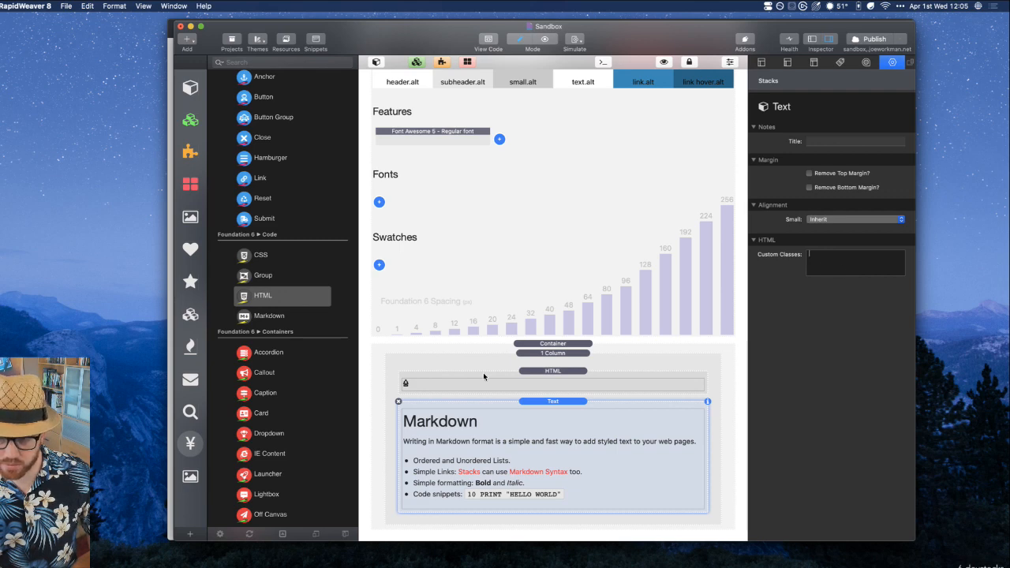
double_click(509, 383)
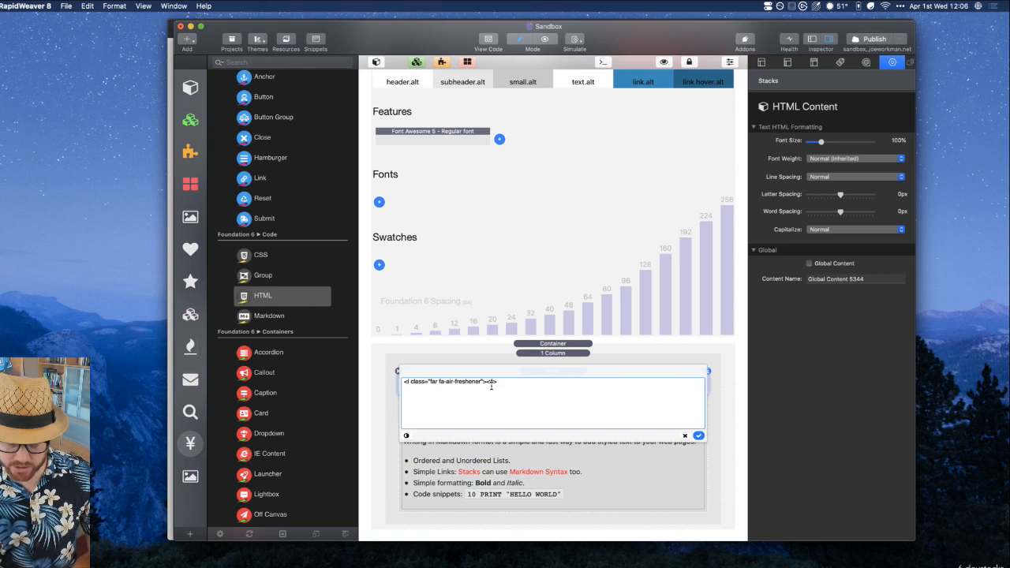
text(fa-10x)
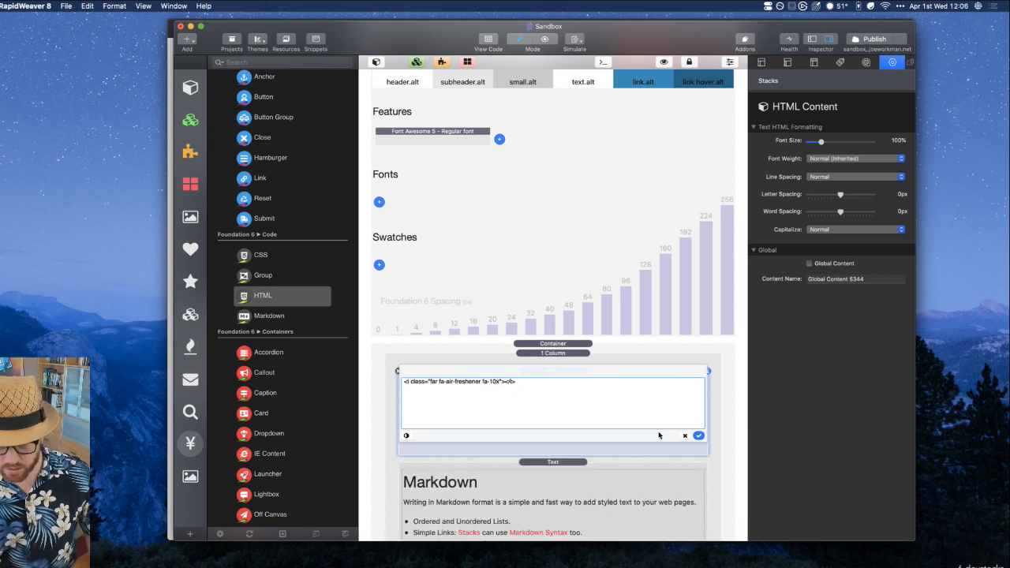
click(699, 435)
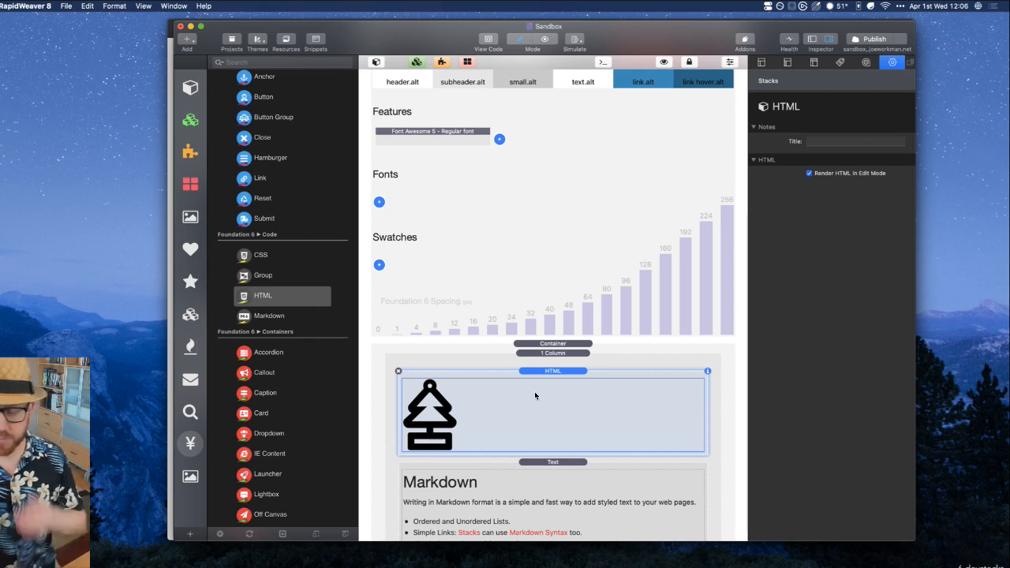
Cut the complete air-freshener snippet from the HTML stack's code to the clipboard, then discard the edit
double_click(535, 396)
key(Escape)
double_click(493, 394)
triple_click(476, 395)
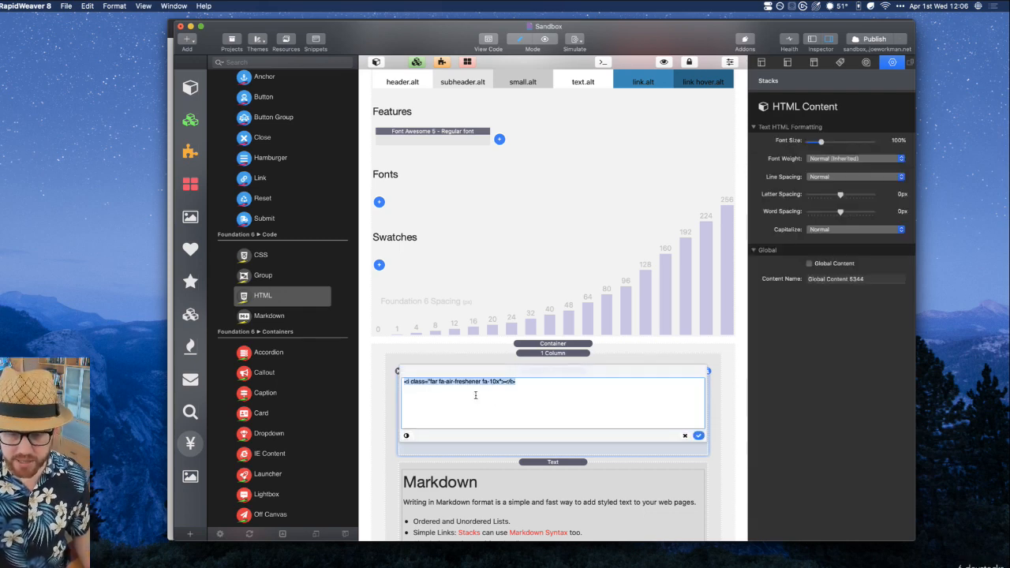
key(super+x)
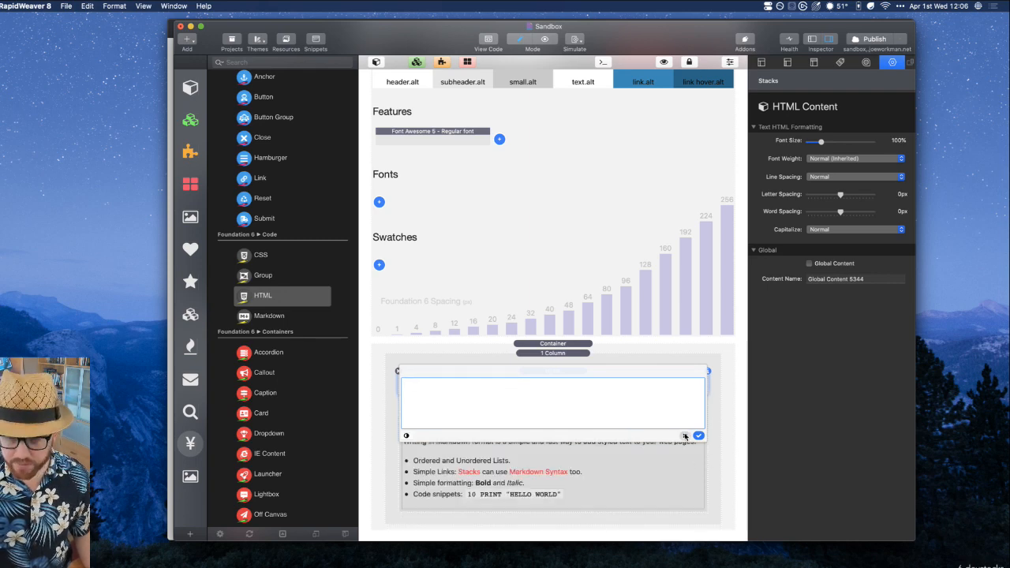
click(685, 435)
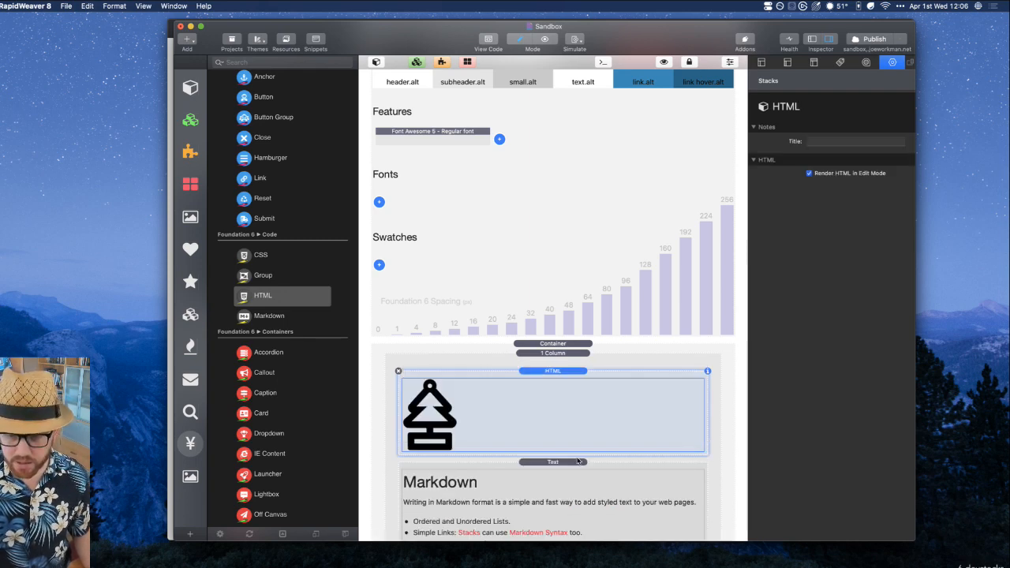
Delete the HTML stack and replace the Text stack's Markdown content with the copied air-freshener icon snippet
click(399, 371)
double_click(540, 436)
click(535, 436)
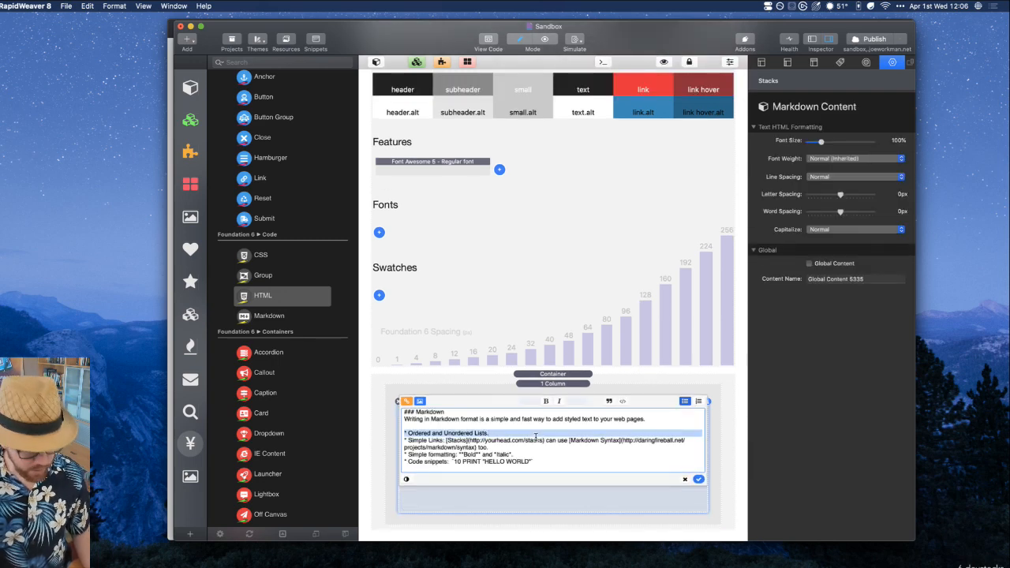
key(super+a)
key(BackSpace)
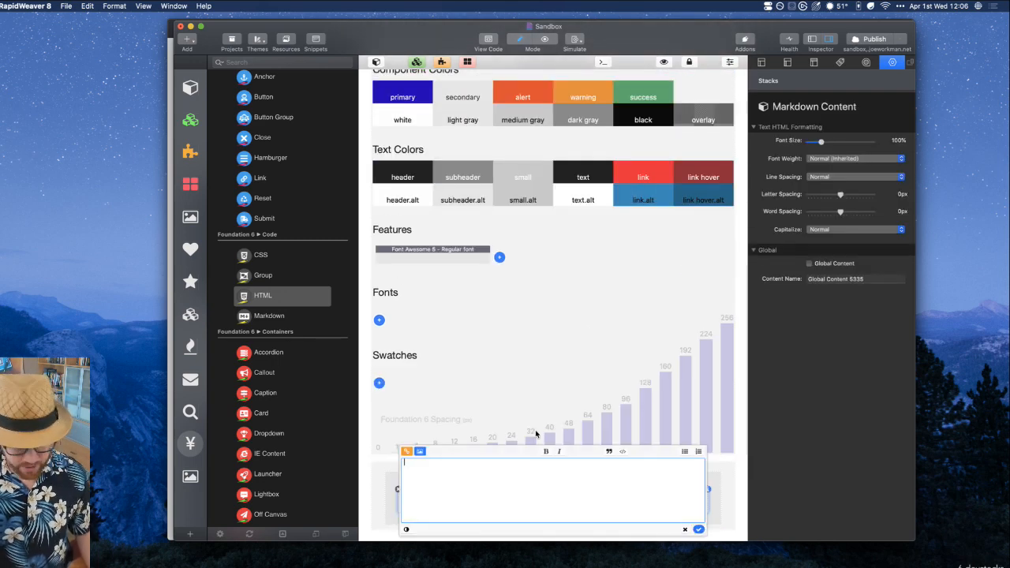
key(super+v)
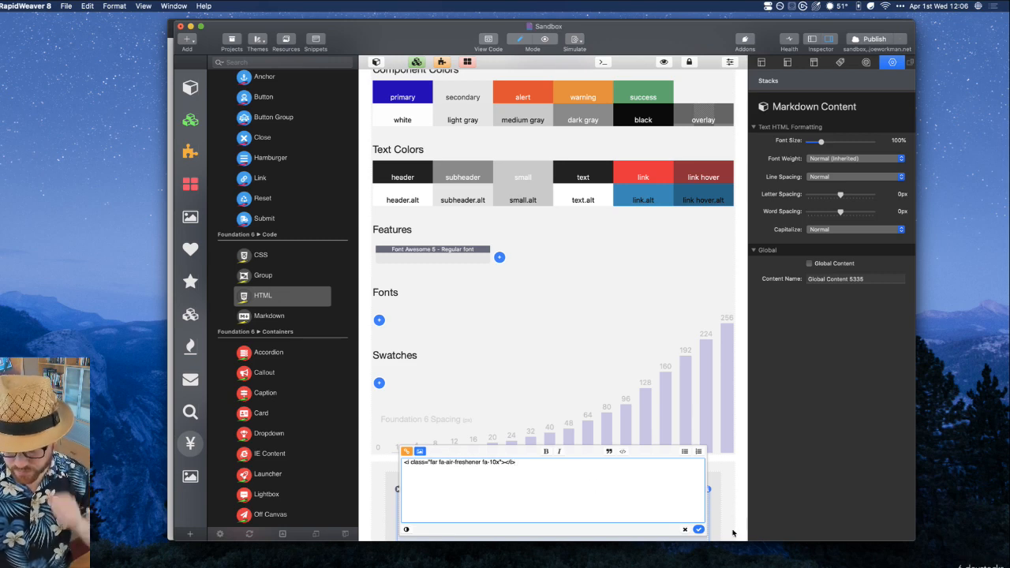
click(698, 529)
Remove the fa-10x class from the air-freshener snippet in the Text stack
scroll(548, 393, down, 2)
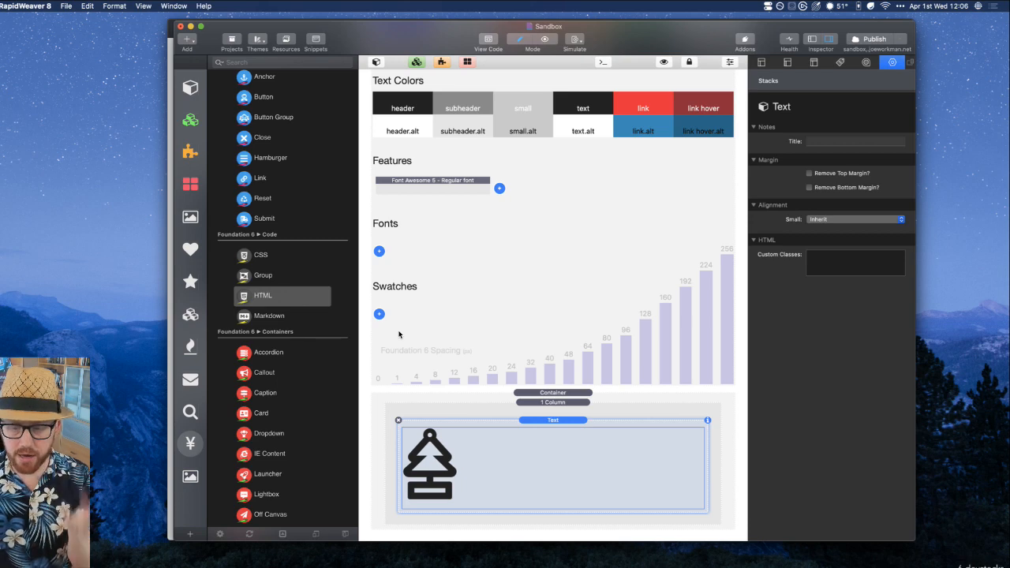
double_click(487, 478)
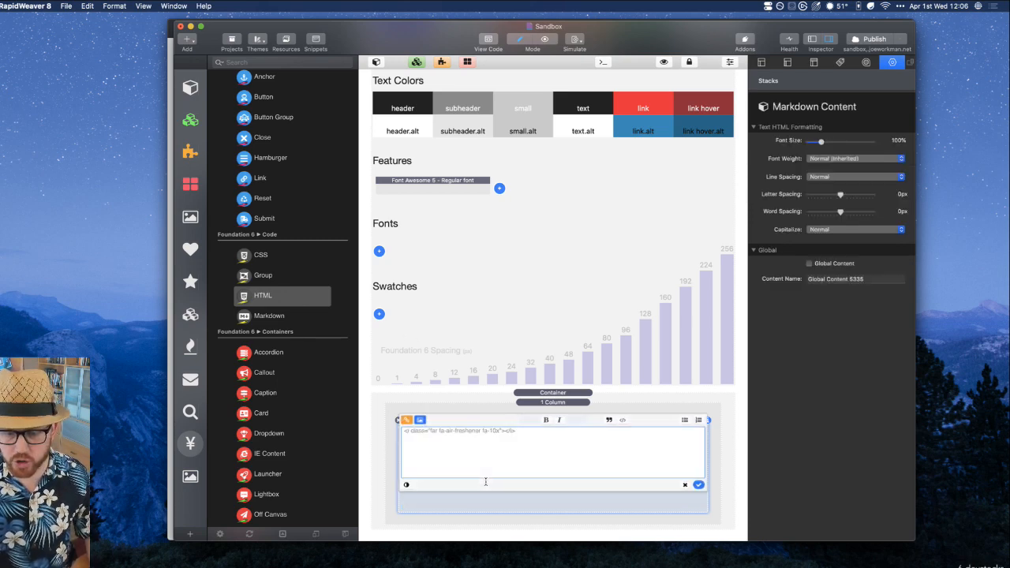
double_click(483, 431)
key(BackSpace)
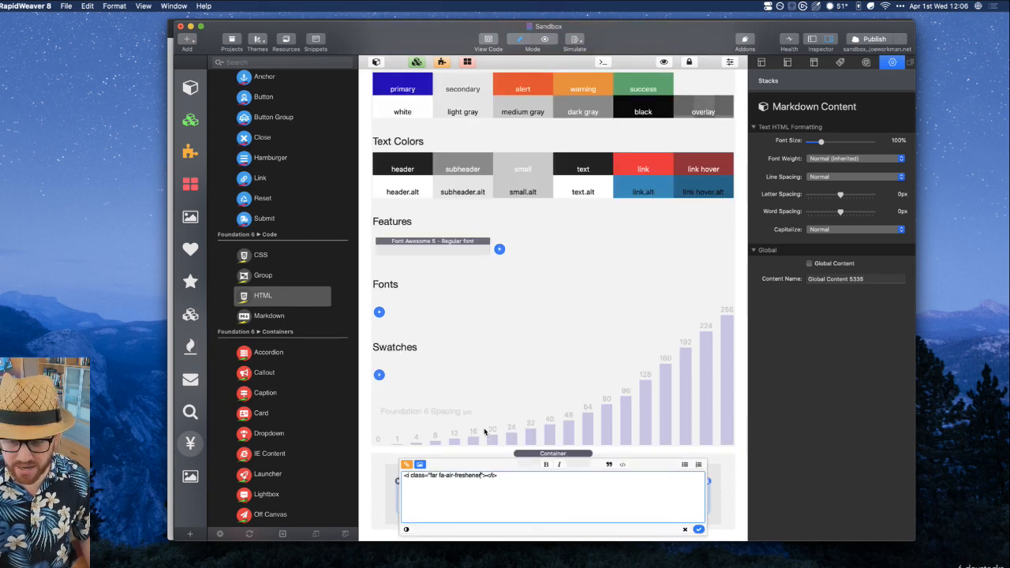
click(699, 529)
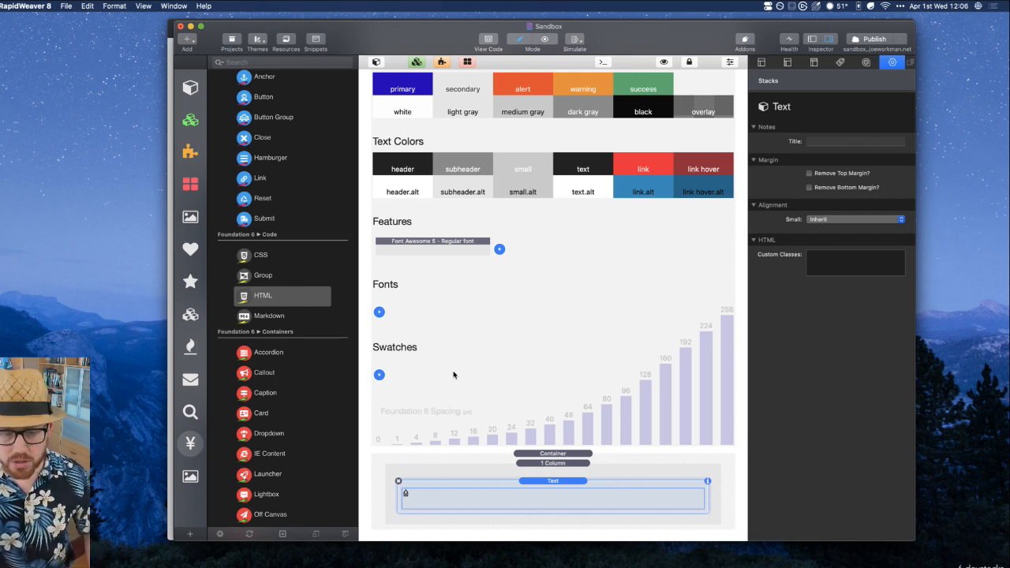
Add a Font Color swatch under Swatches and set its class to myicon
click(380, 375)
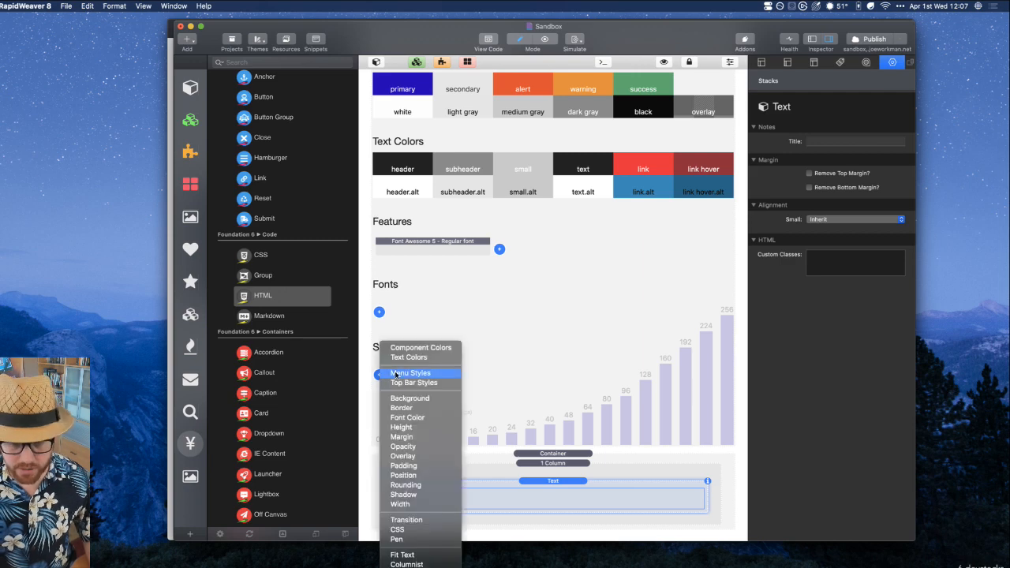
click(407, 416)
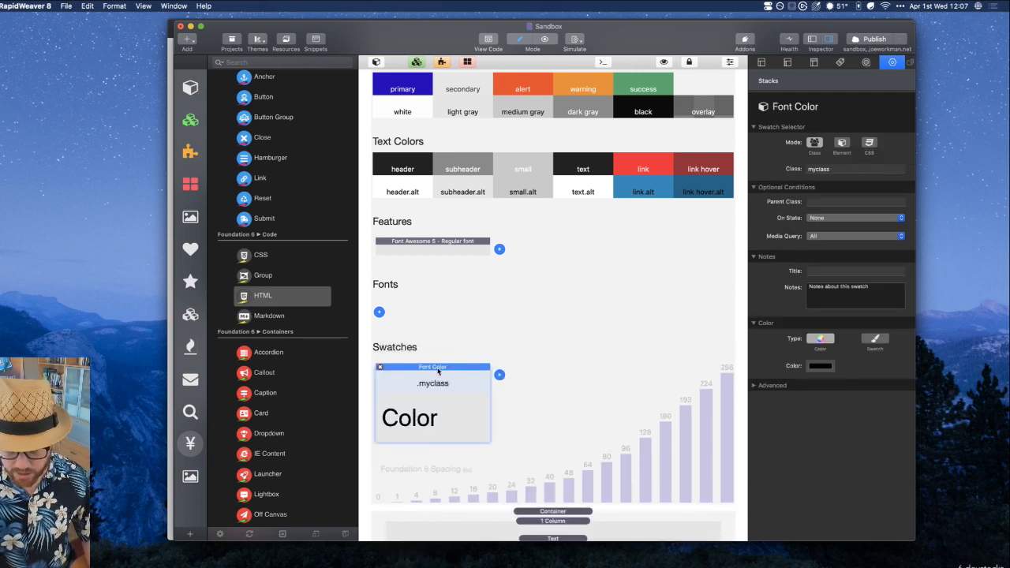
double_click(824, 169)
text(mu)
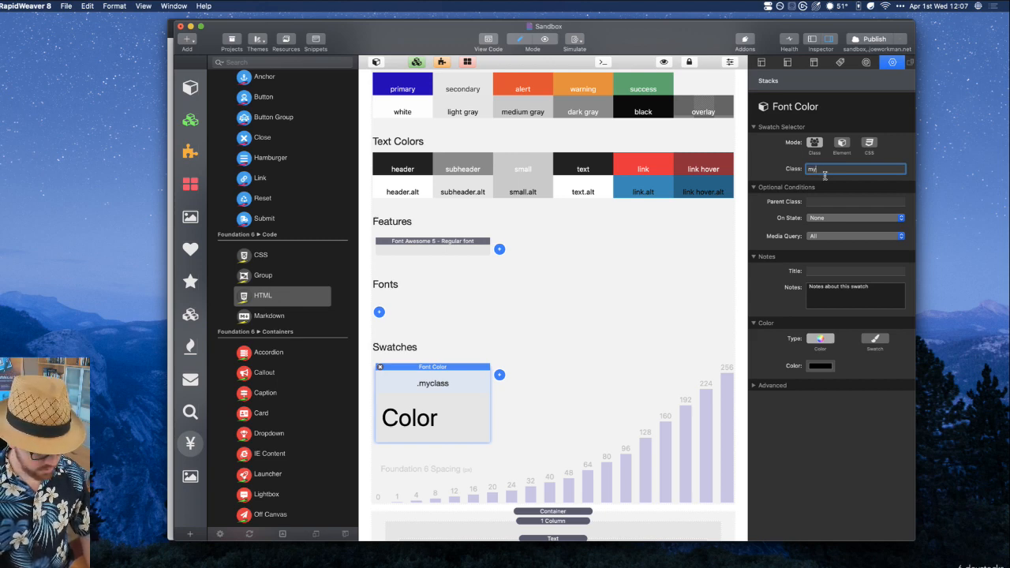
key(Tab)
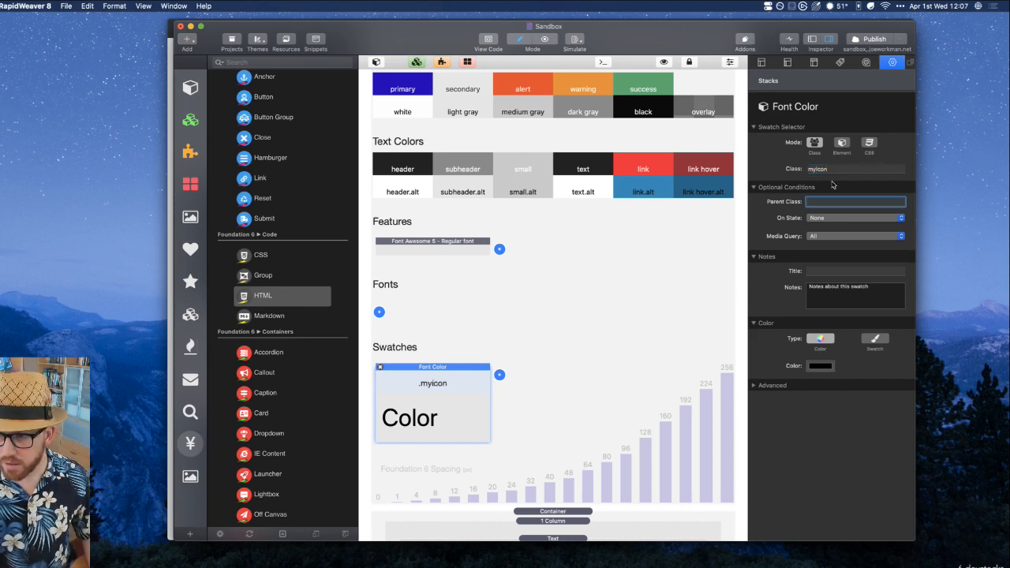
Set the color of the myicon Font Color swatch to a dark green
click(820, 366)
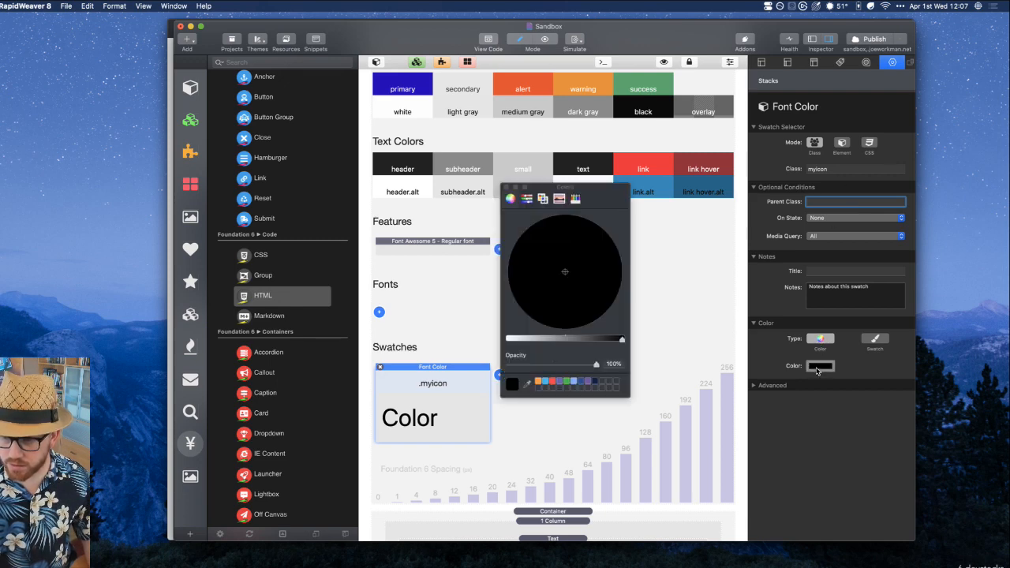
click(550, 383)
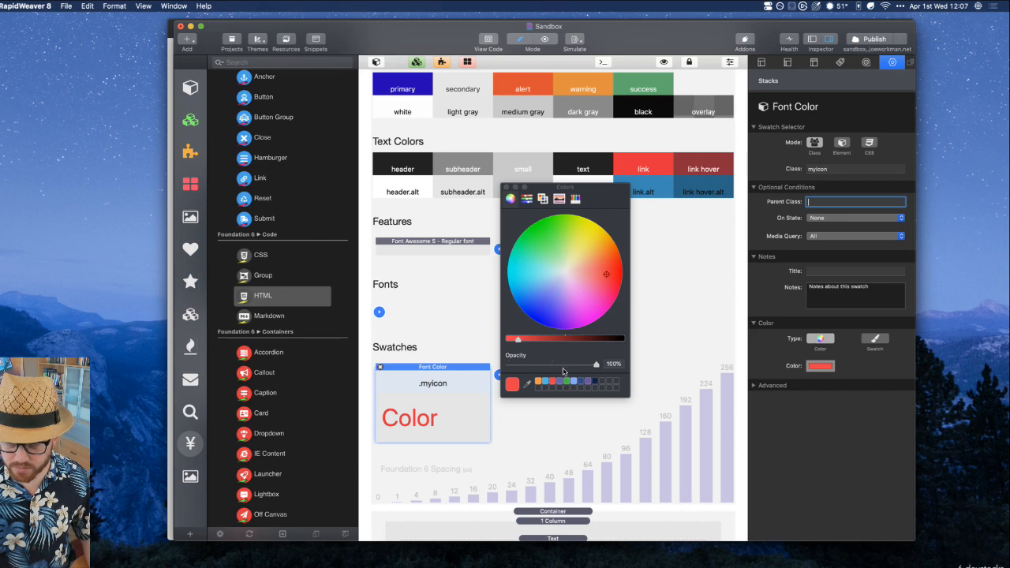
click(567, 383)
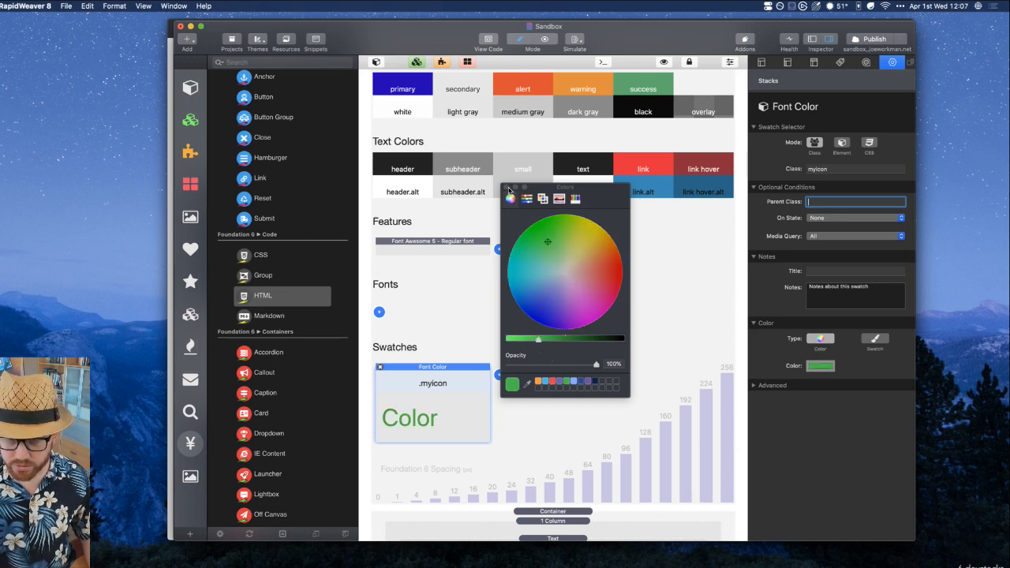
click(568, 340)
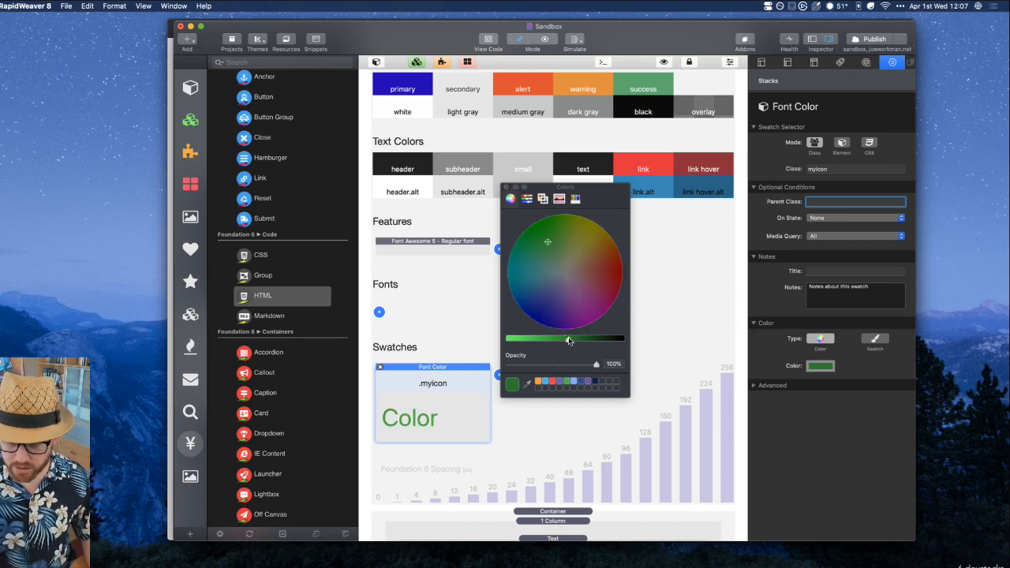
drag(569, 340, 559, 341)
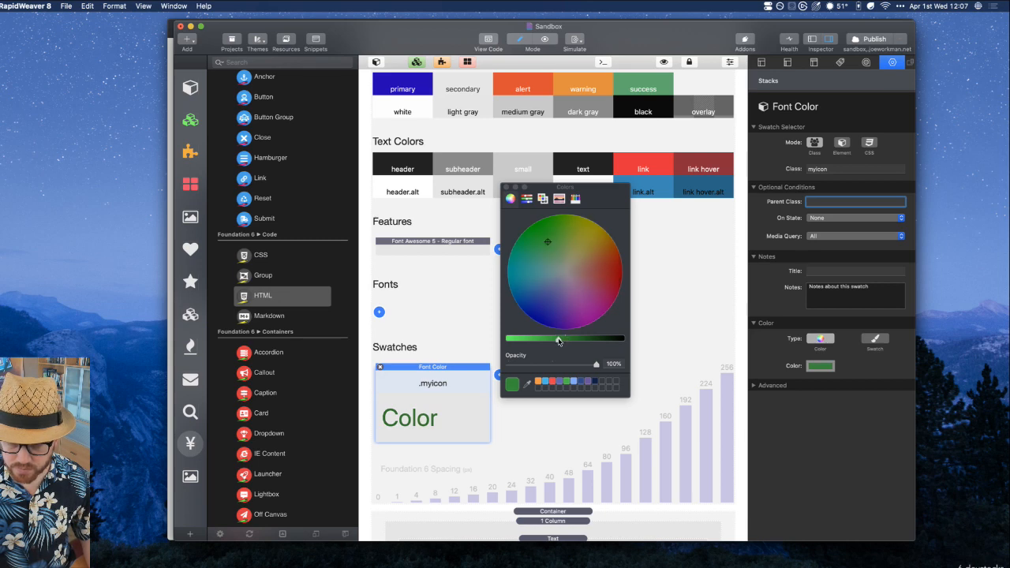
click(506, 187)
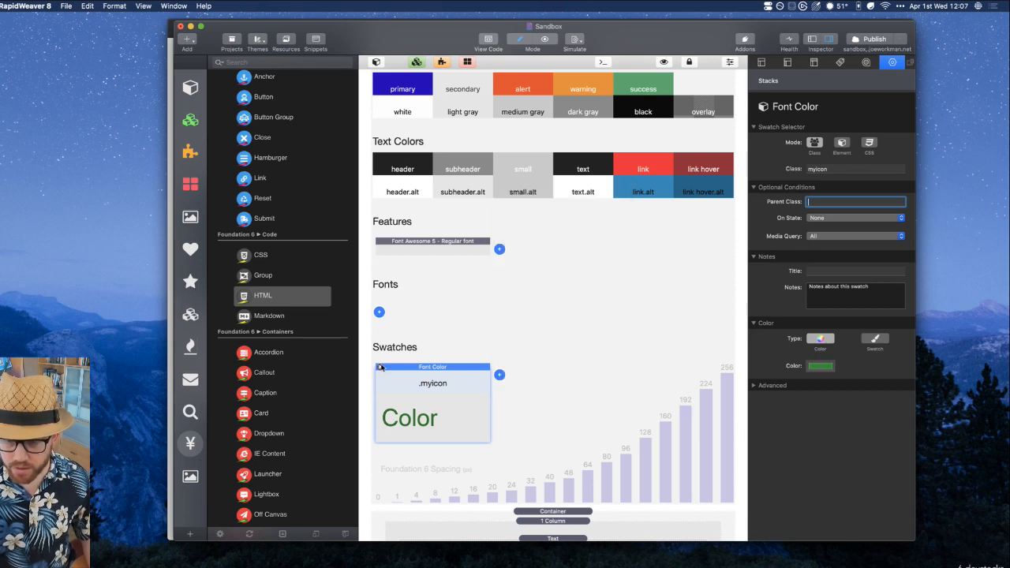
Add a Font Style under Fonts and set its class to myicon
click(498, 374)
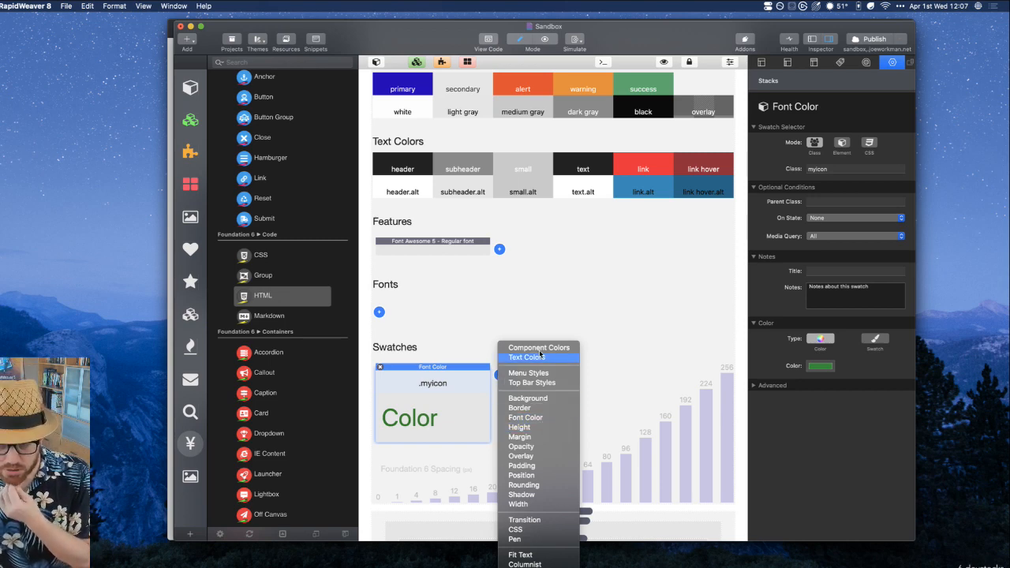
click(454, 324)
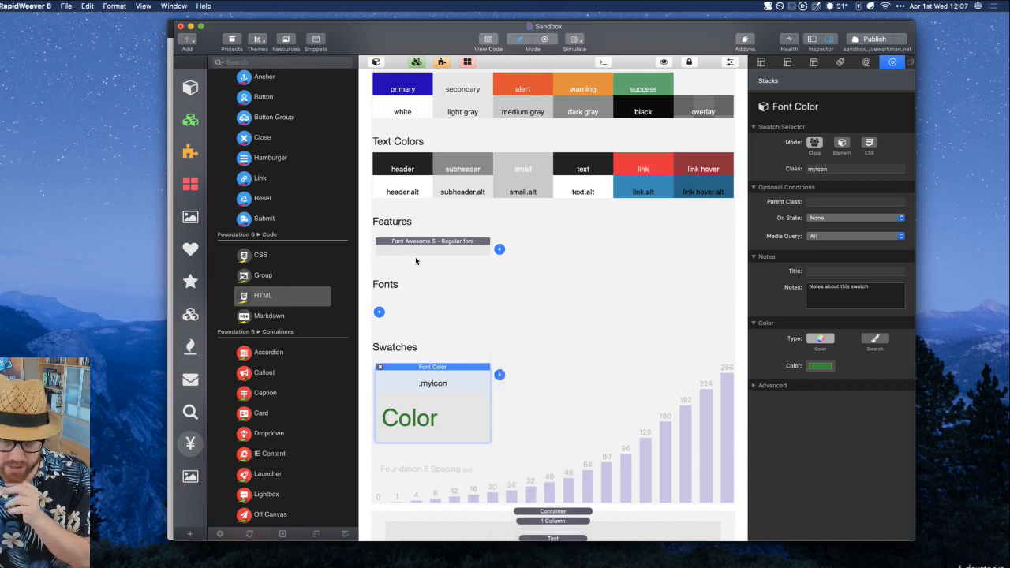
click(378, 312)
click(404, 317)
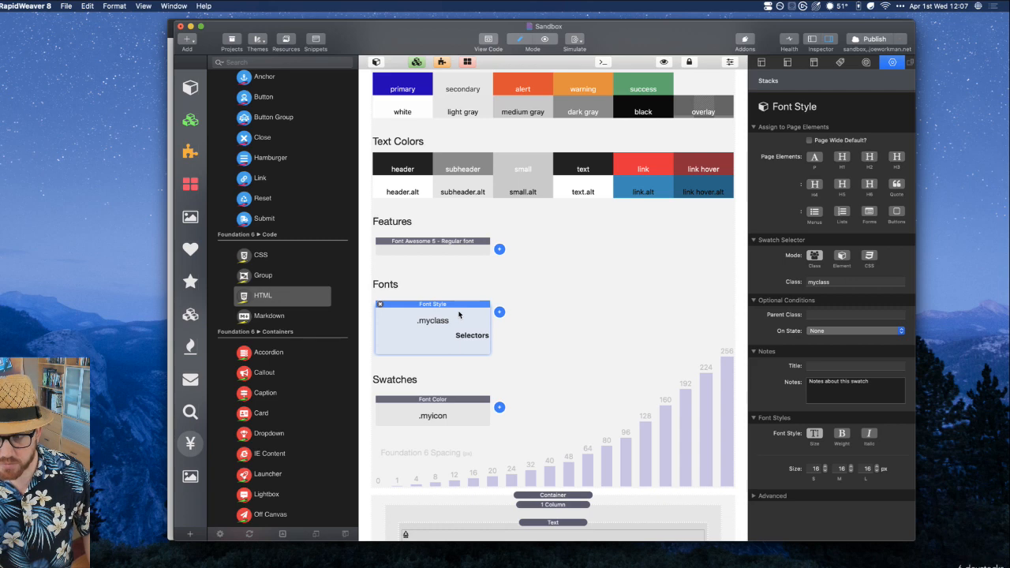
double_click(833, 288)
text(myicon)
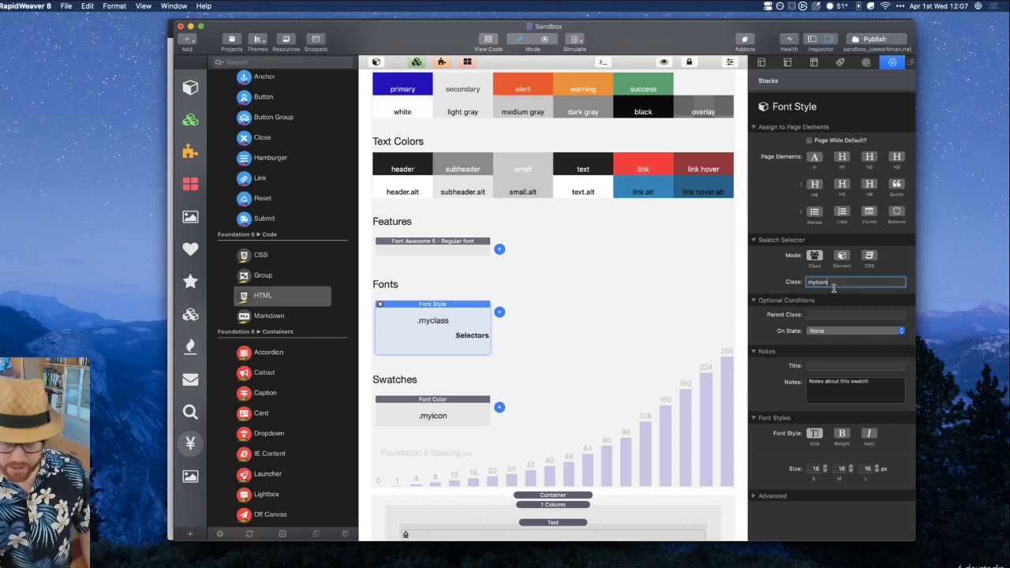
key(Tab)
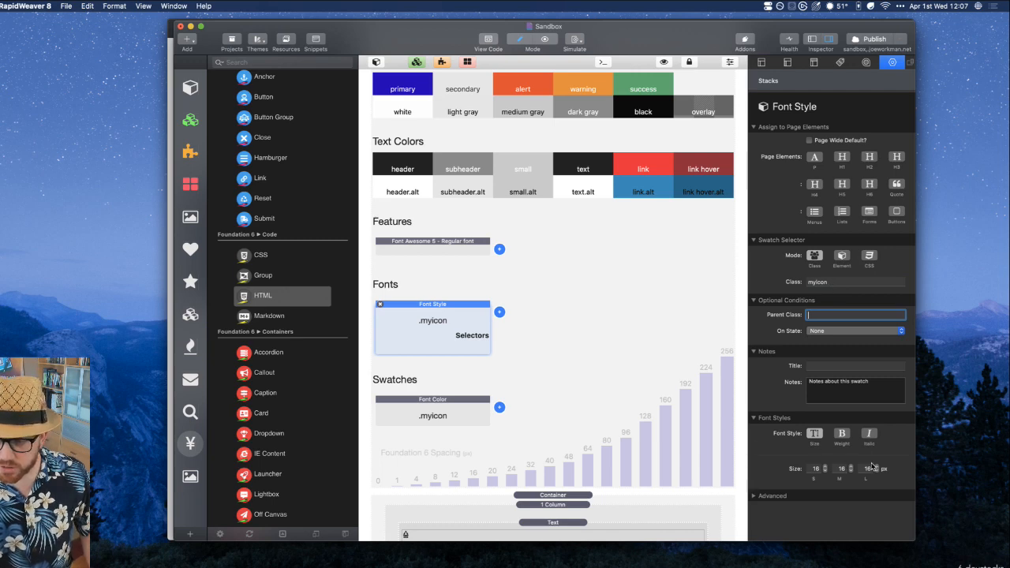
Set the myicon Font Style's small, medium and large sizes to 50 px each
double_click(814, 469)
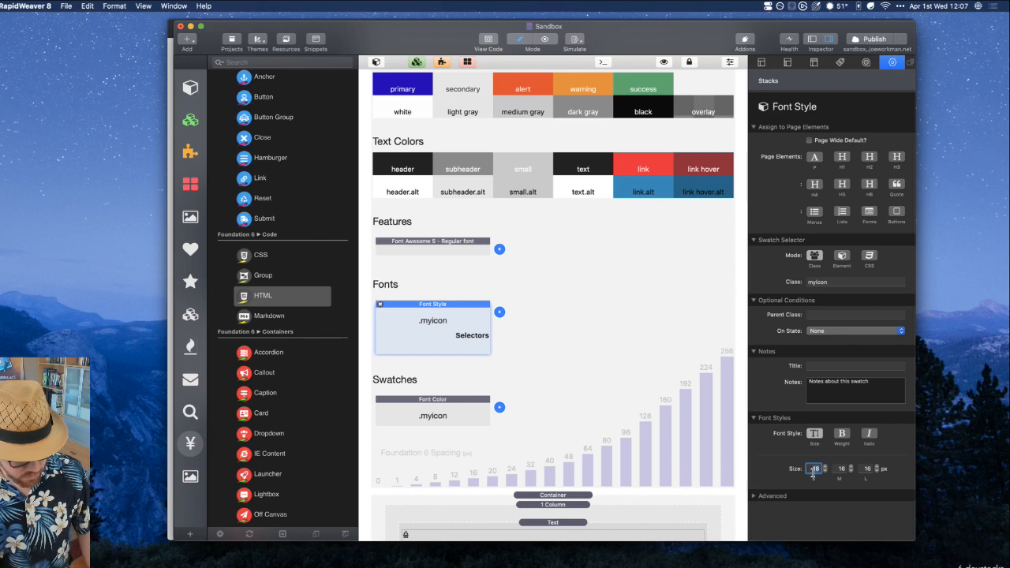
text(50)
key(Tab)
text(506)
key(Tab)
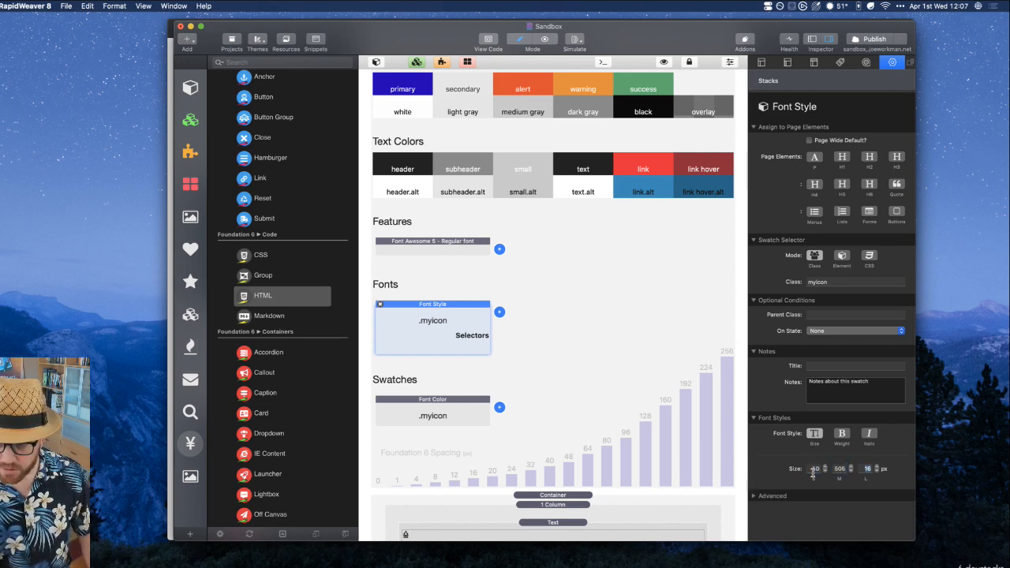
key(shift+Tab)
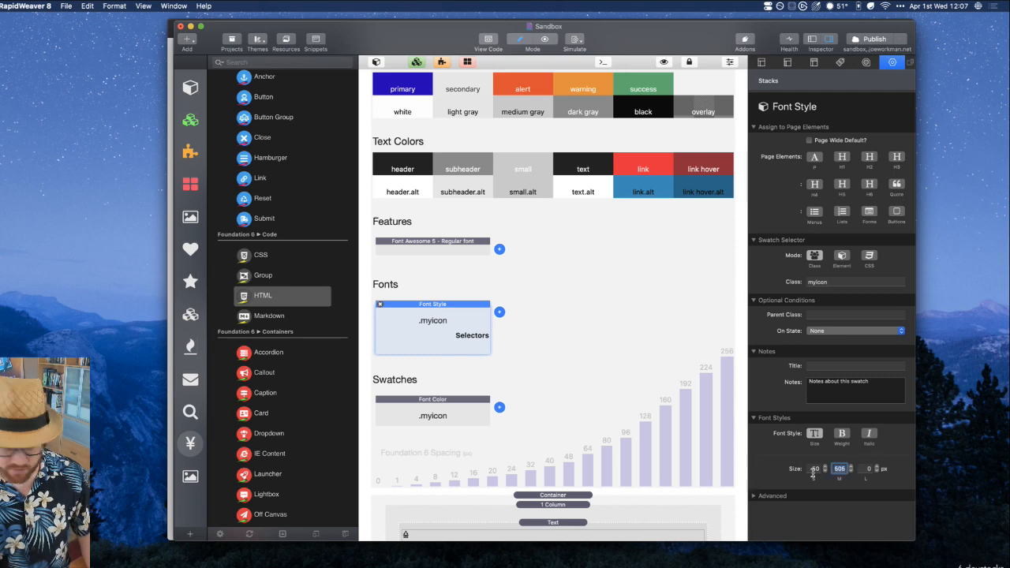
text(50)
key(Tab)
text(50)
key(Tab)
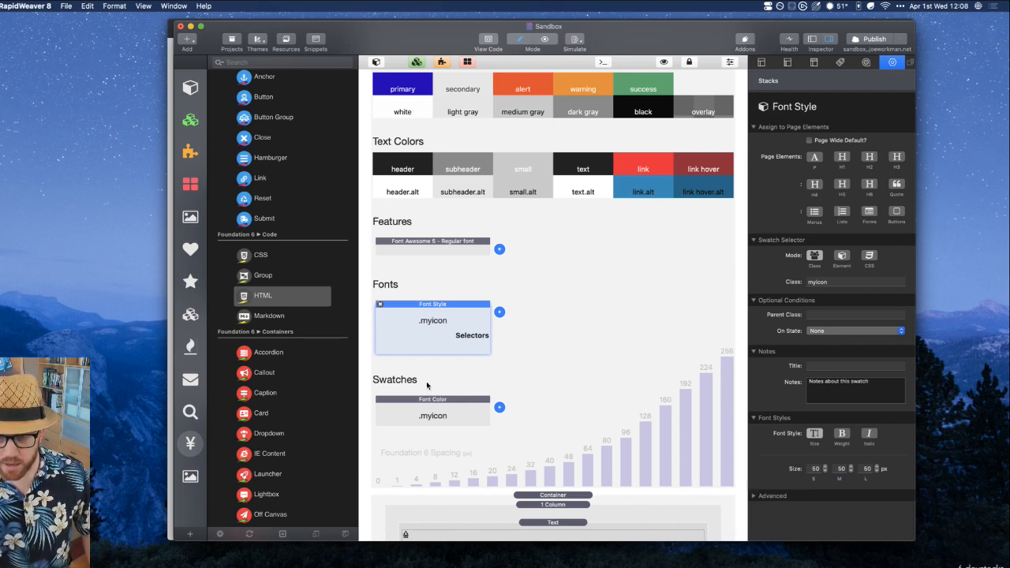
Assign the custom class myicon to the Text stack that holds the air-freshener icon
click(441, 410)
scroll(454, 382, down, 1)
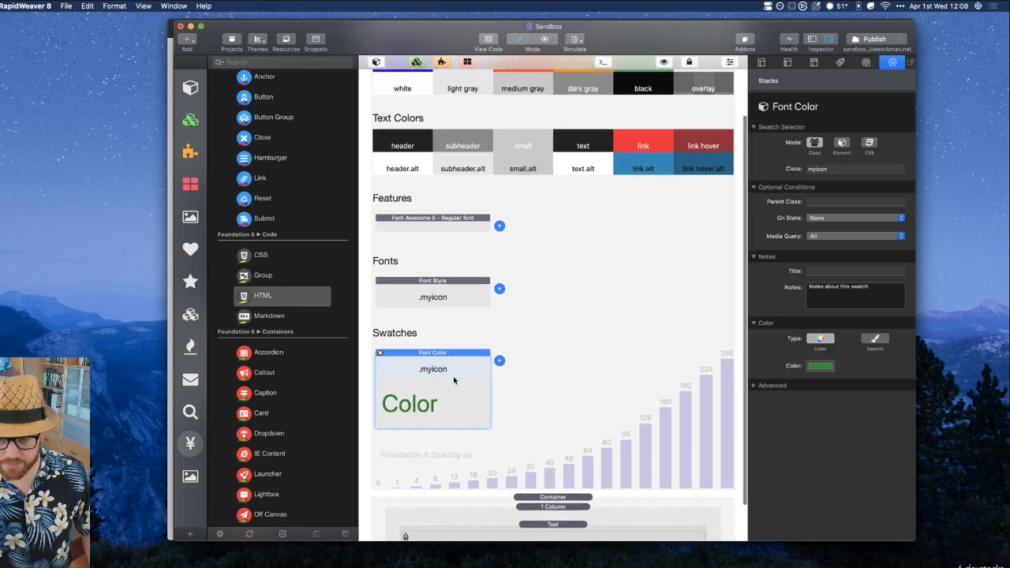
scroll(454, 380, down, 2)
click(550, 483)
click(839, 259)
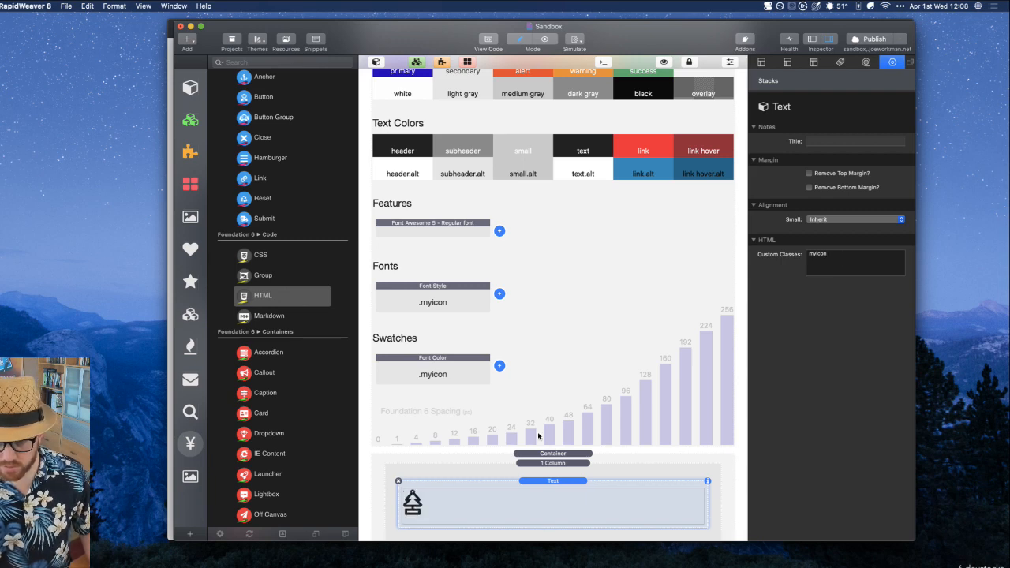
Preview the page to check the icon's styling, and review the myicon Font Color swatch and Text stack settings in edit mode
key(super+r)
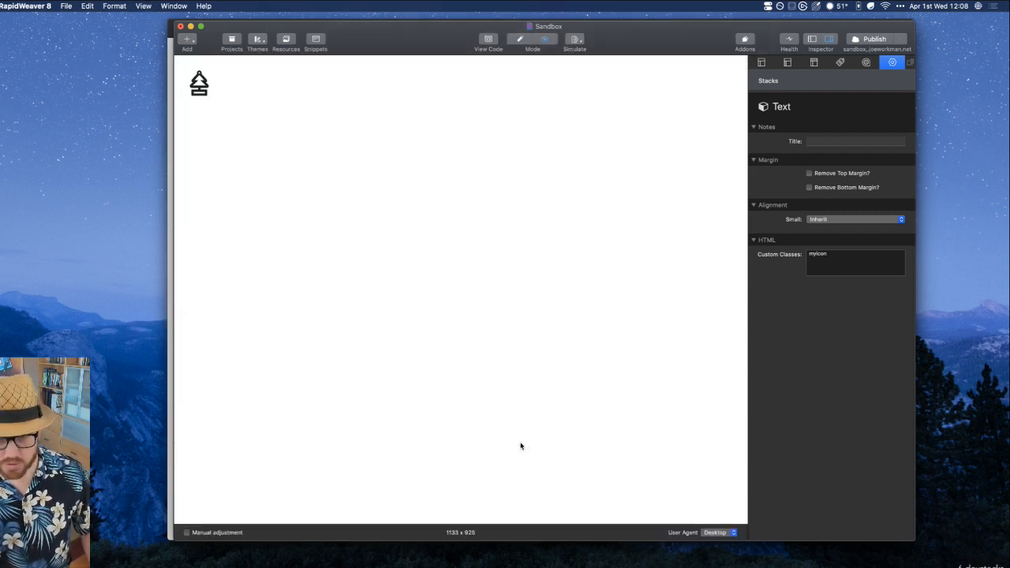
right_click(202, 84)
click(244, 139)
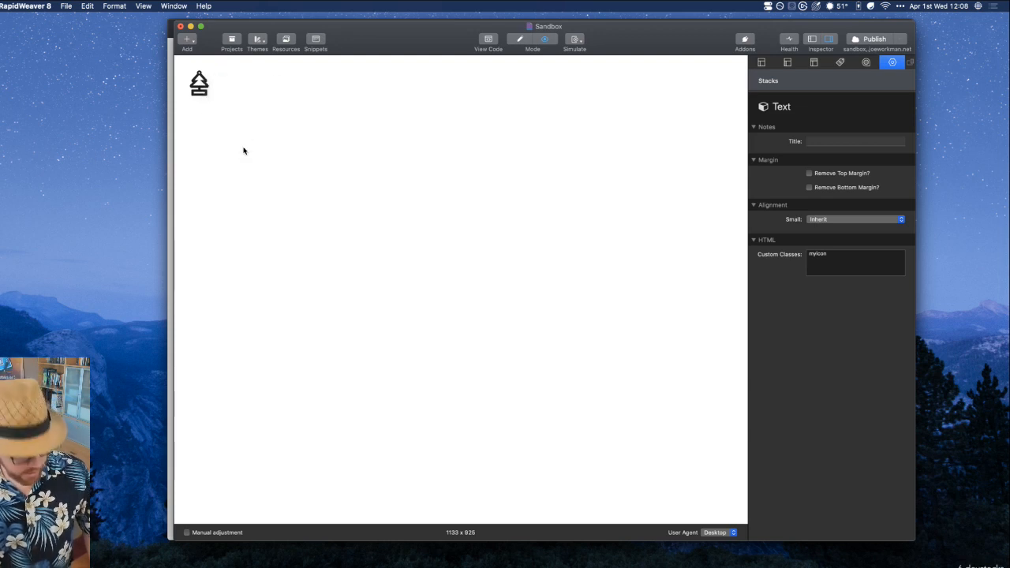
key(super+r)
click(458, 370)
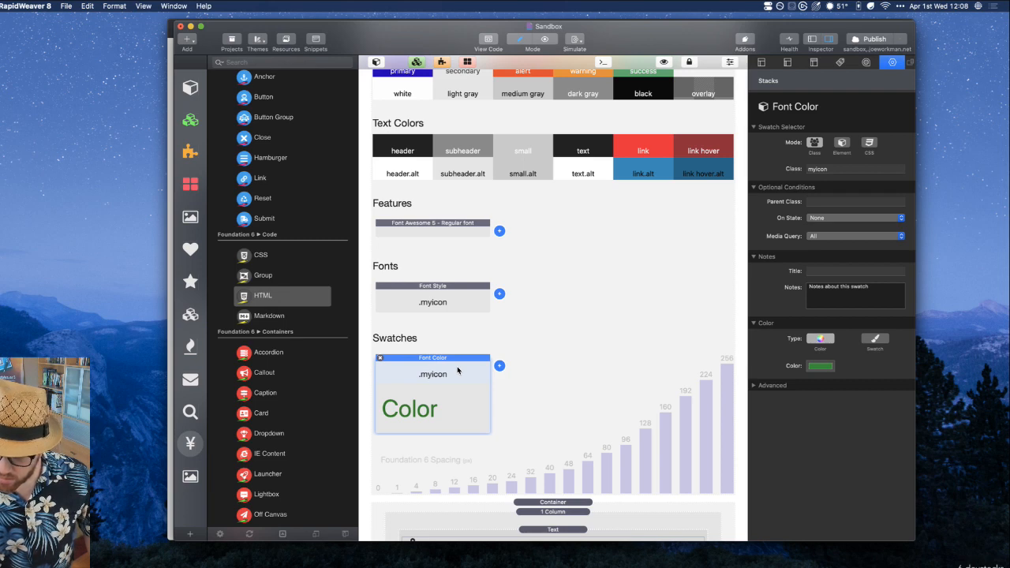
scroll(457, 367, down, 2)
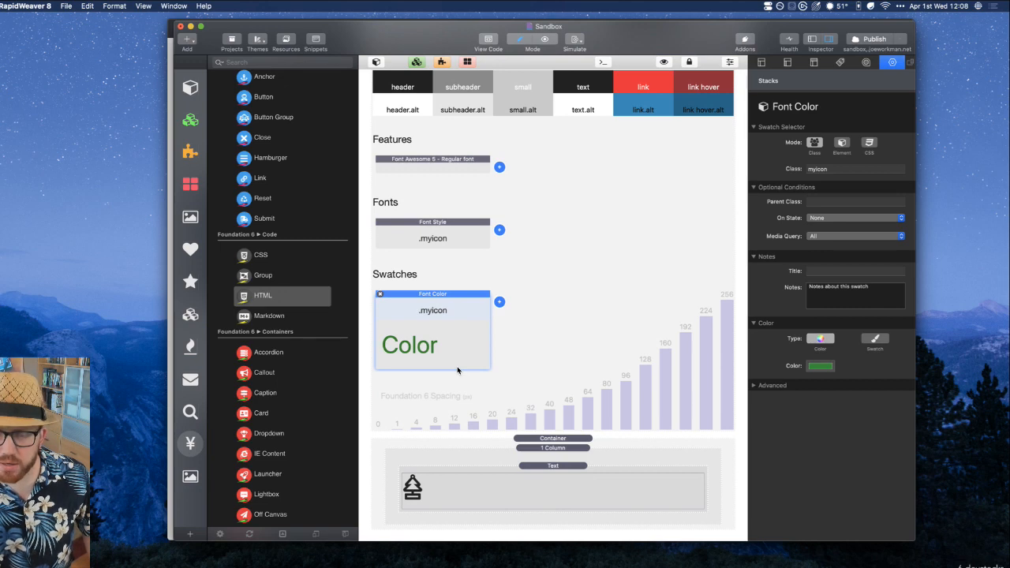
click(540, 465)
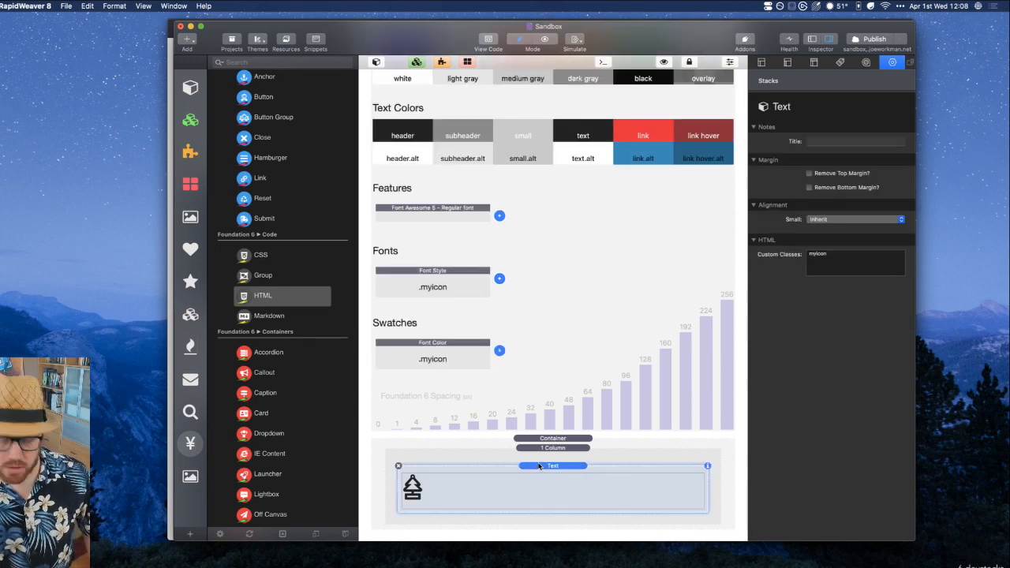
Preview the page in Safari and go back to Font Awesome's Sizing Icons documentation
key(super+shift+r)
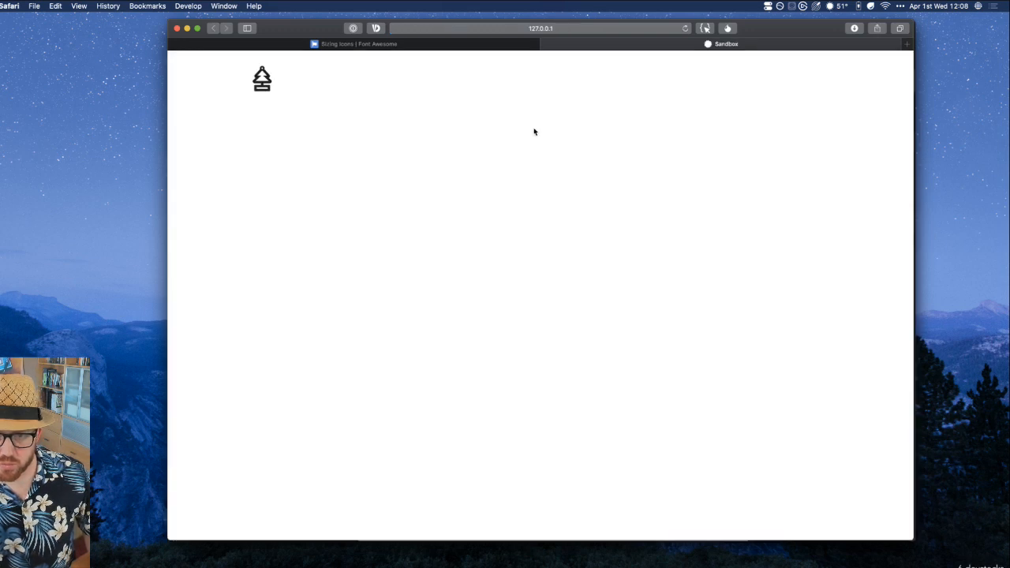
click(471, 45)
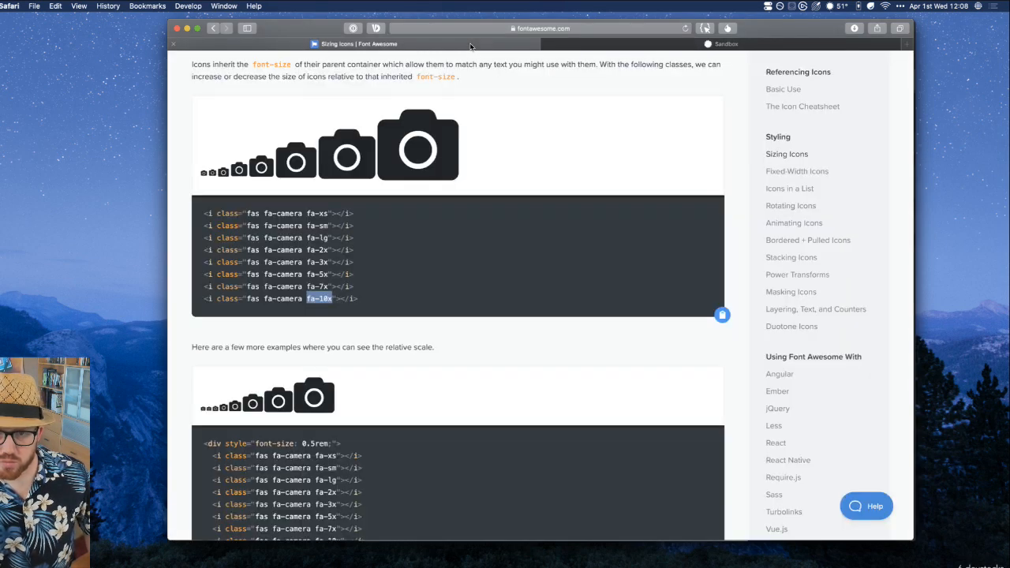
Inspect the air-freshener icon on the Sandbox preview page and examine the color and font-size rules applied to it
click(601, 42)
right_click(256, 83)
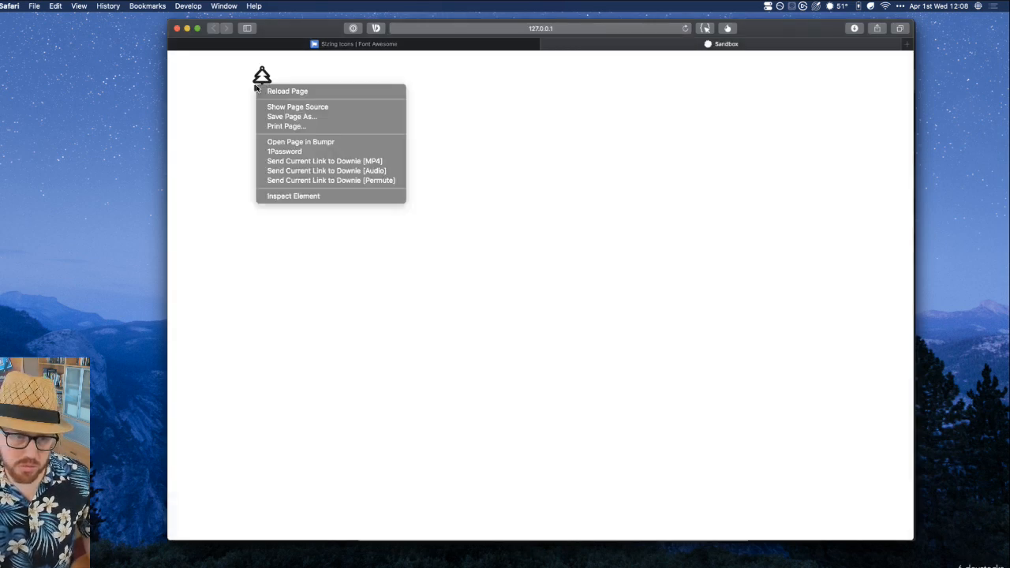
click(291, 197)
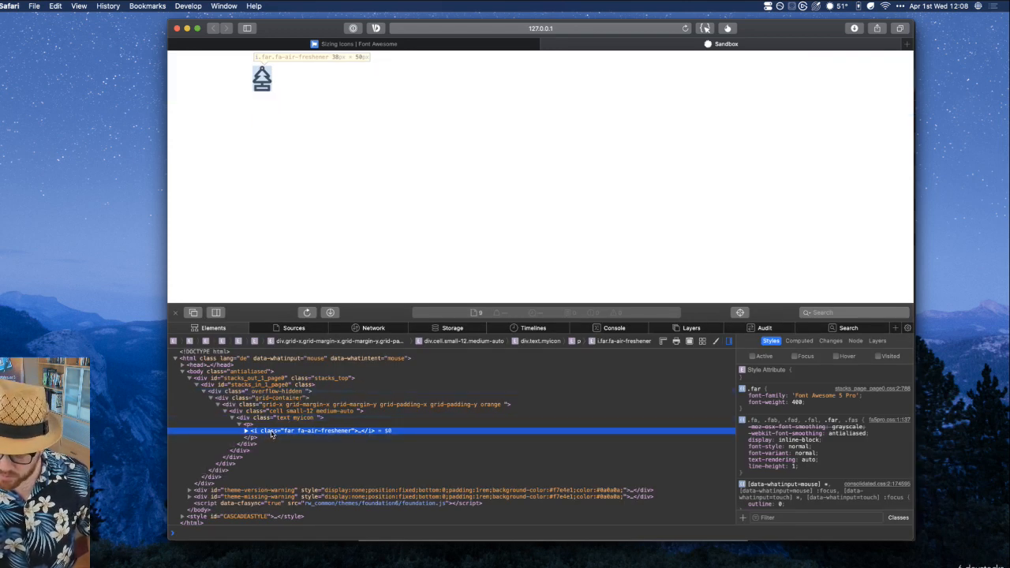
scroll(805, 436, down, 5)
scroll(805, 436, down, 8)
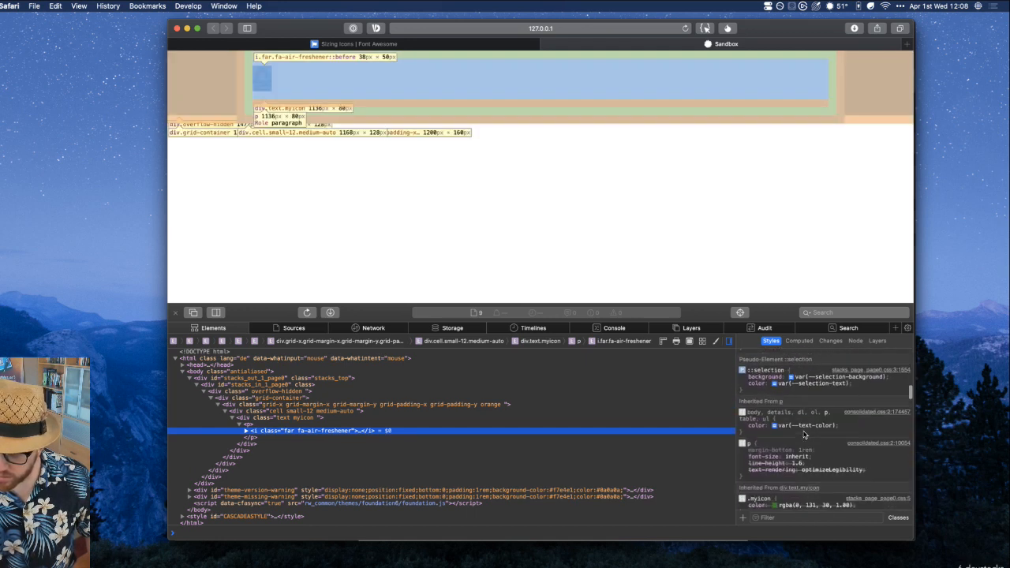
scroll(804, 437, down, 4)
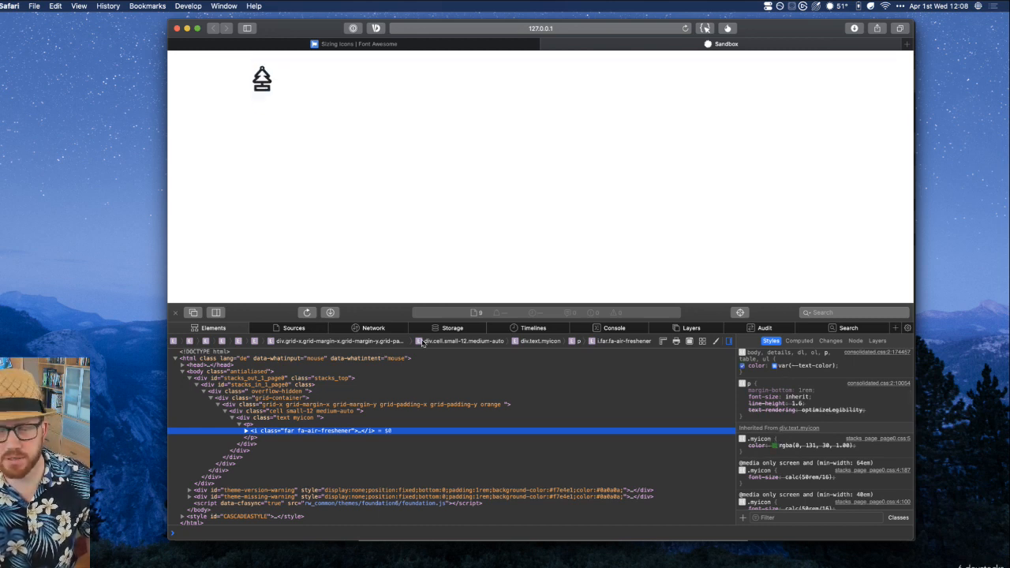
click(378, 44)
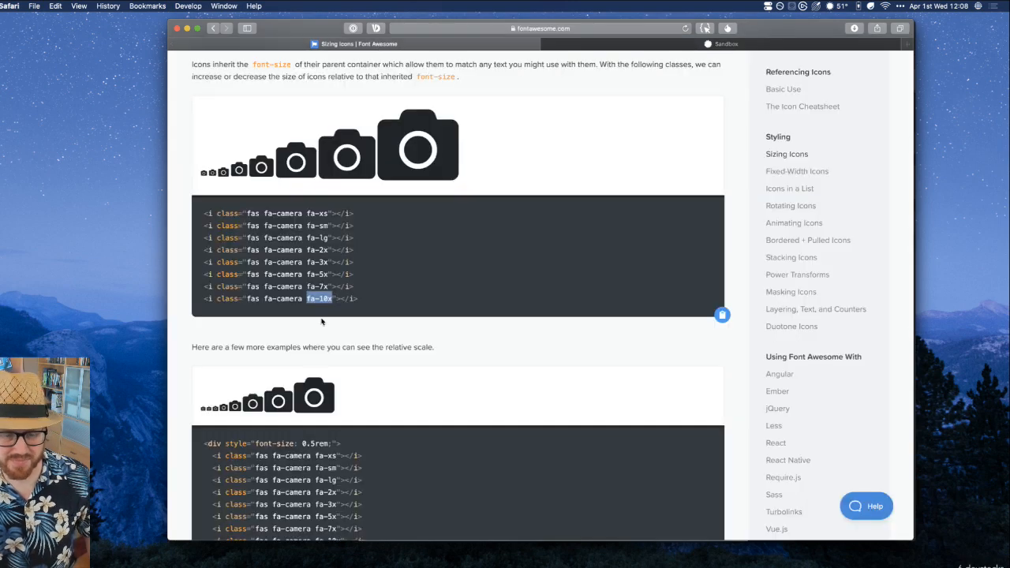
click(582, 45)
Switch to RapidWeaver and replace the myicon Font Color swatch in Site Styles with a Text Colors swatch
key(ctrl+Up)
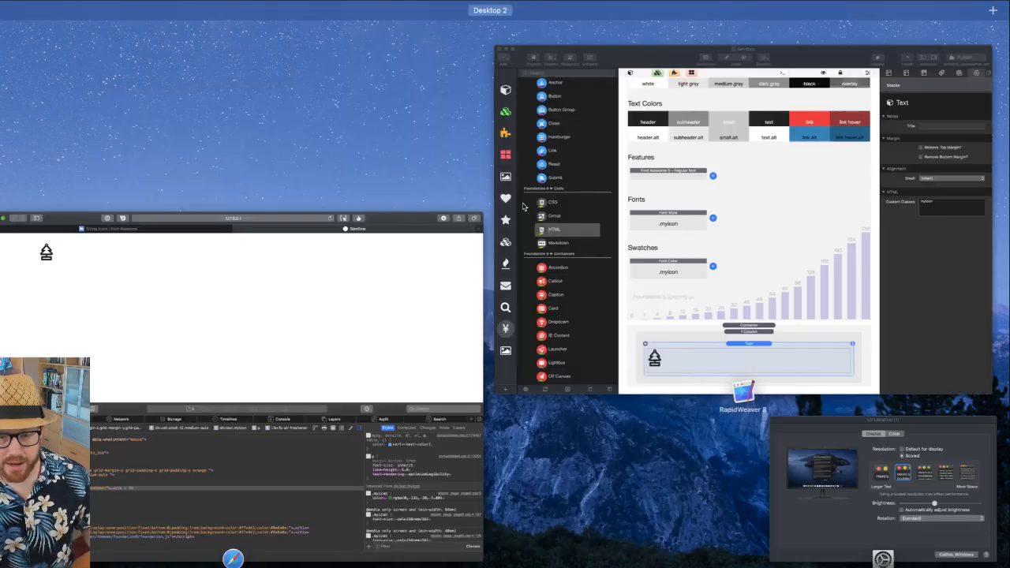
click(710, 194)
click(448, 356)
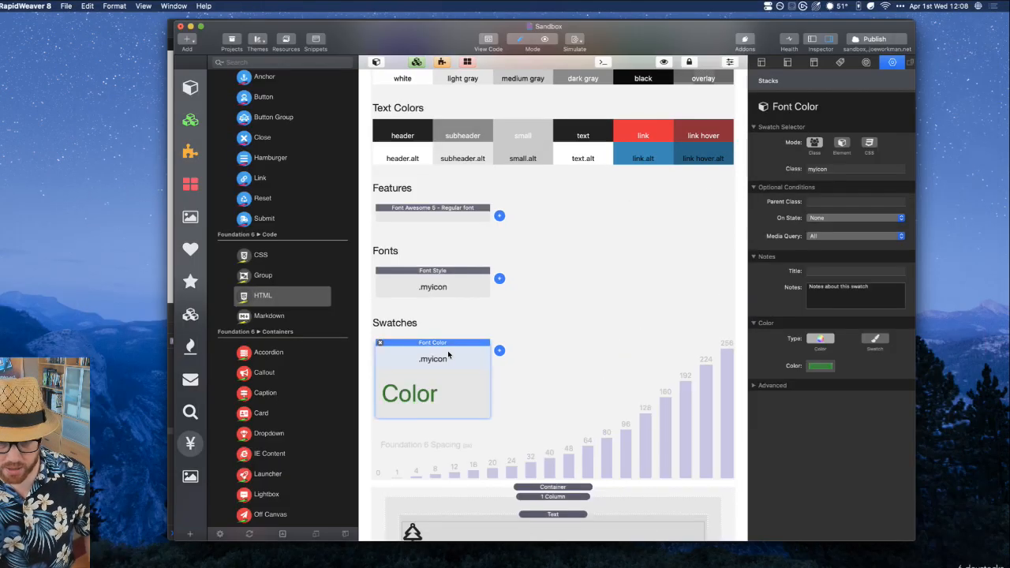
click(381, 344)
click(382, 360)
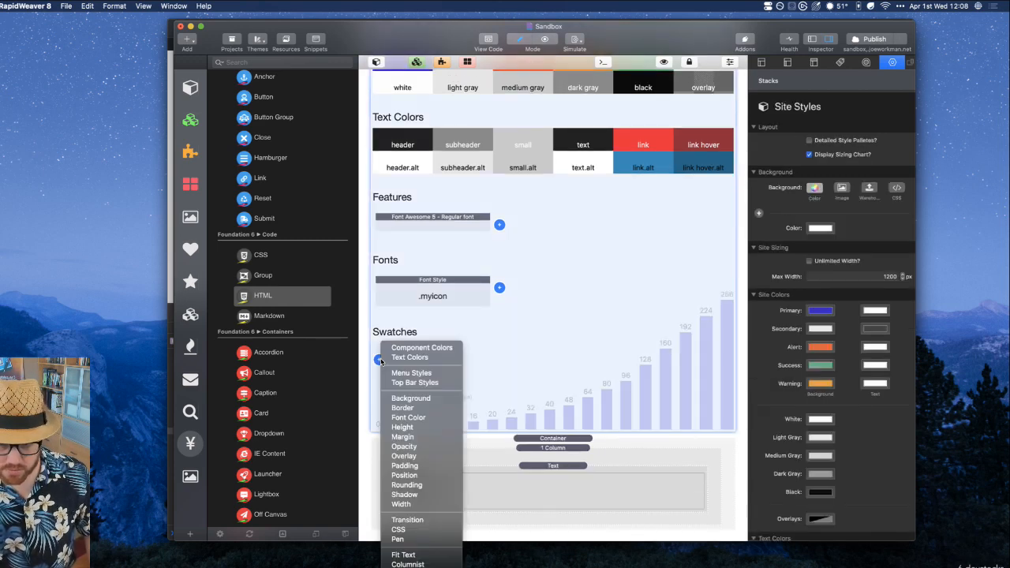
click(414, 356)
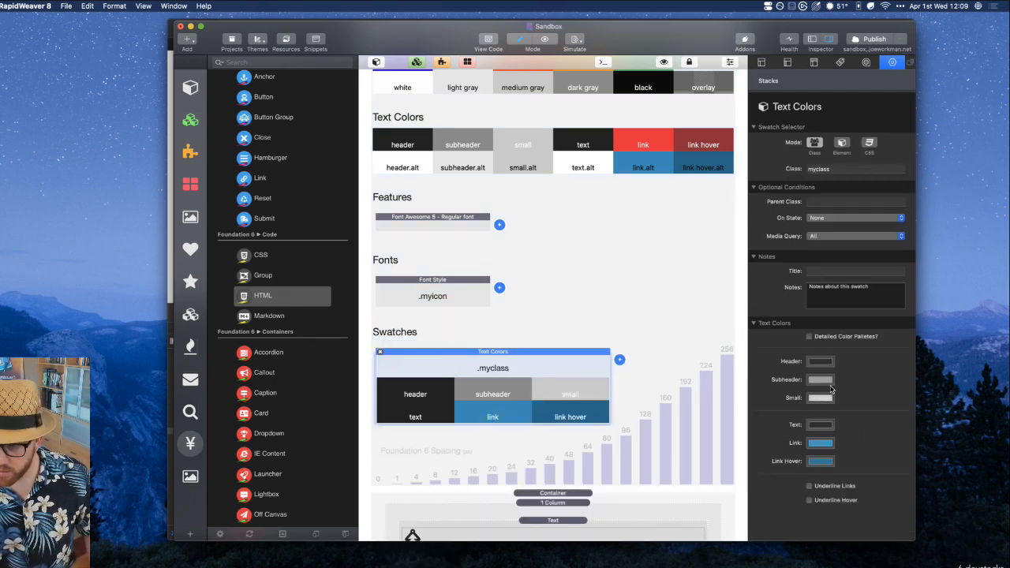
Set the Text color of the new Text Colors swatch to a dark green
click(823, 427)
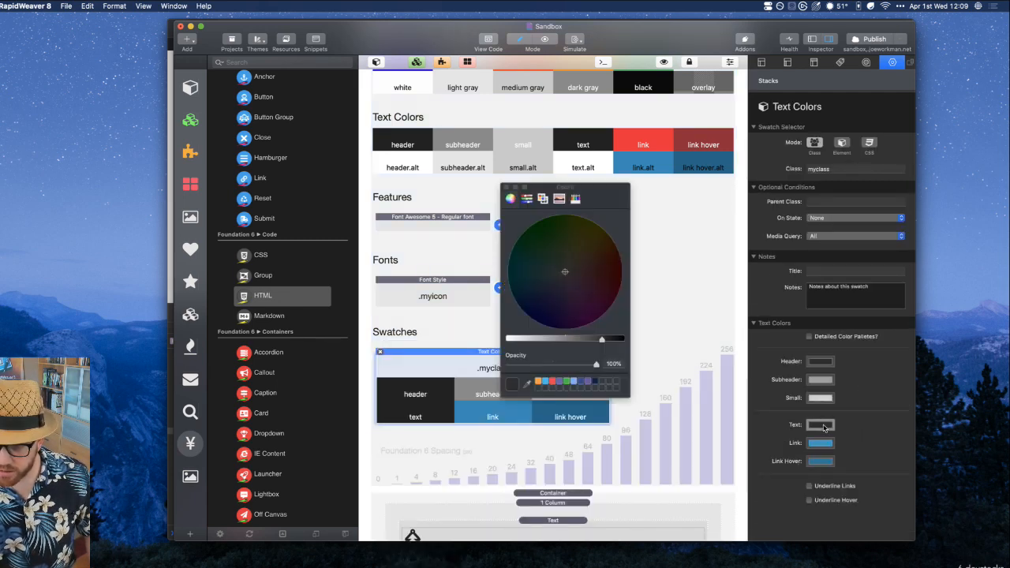
click(566, 384)
click(564, 338)
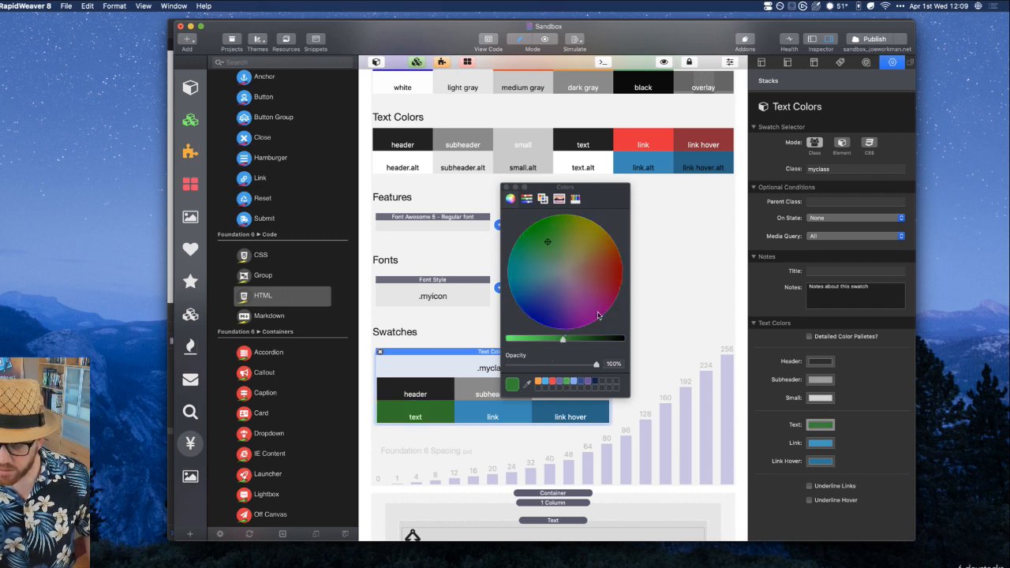
Set the Text Colors swatch's class to myicon and close the color picker
click(841, 169)
text(m)
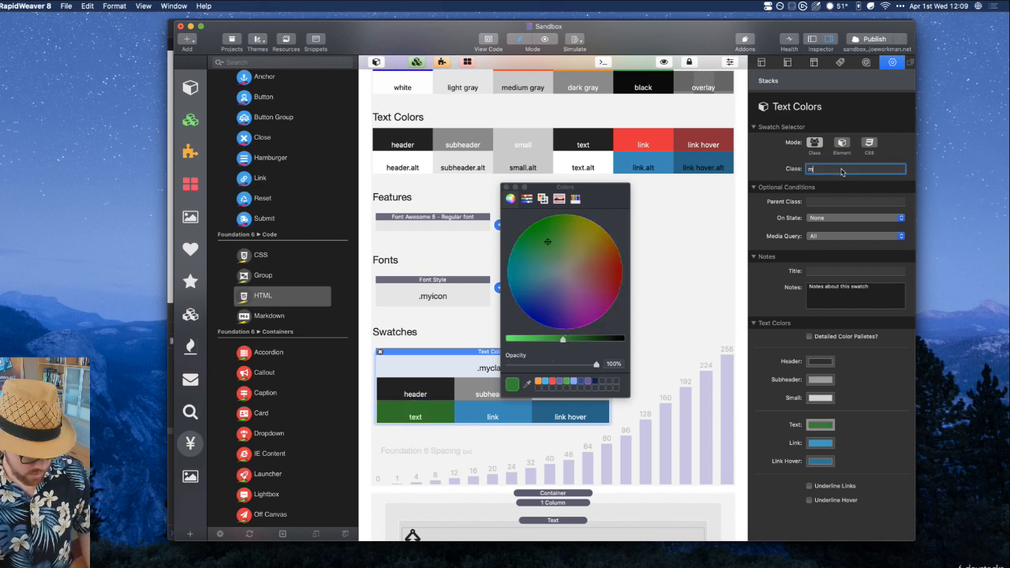
text(yicon)
key(Tab)
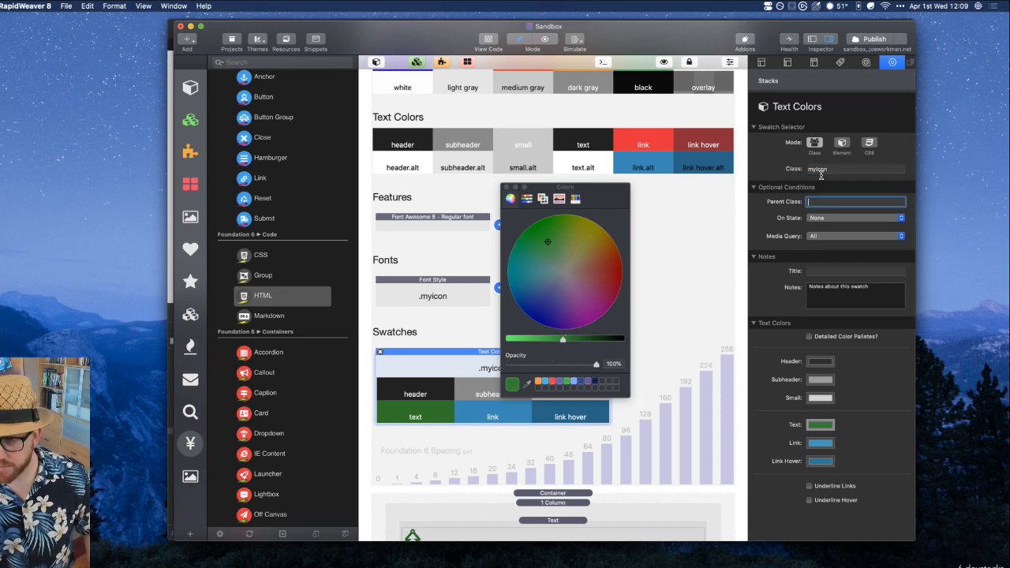
click(506, 188)
Review the icon's Text stack settings along with the myicon Font Style and the myicon Text Colors swatch
scroll(506, 372, down, 3)
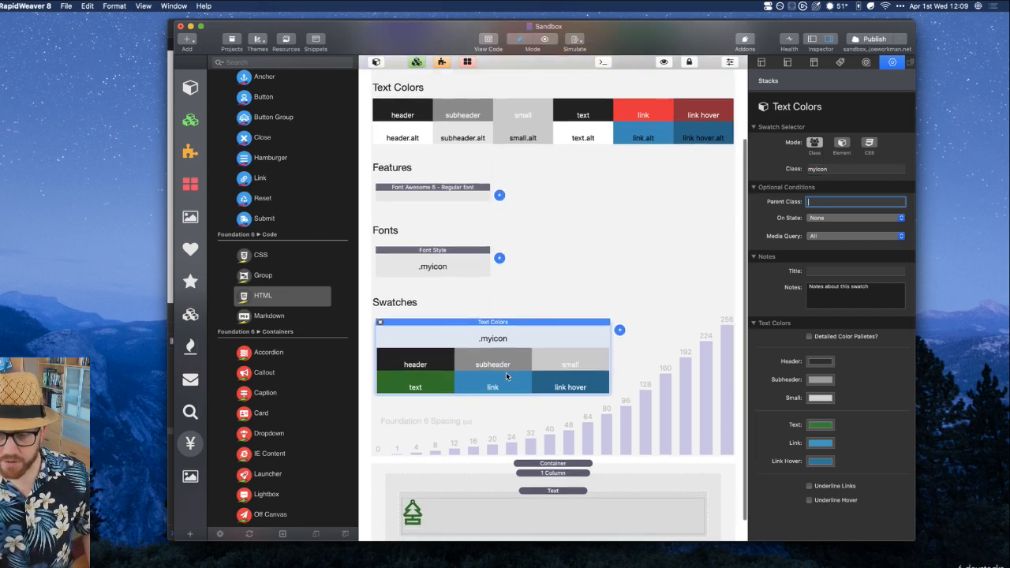
click(513, 298)
click(688, 340)
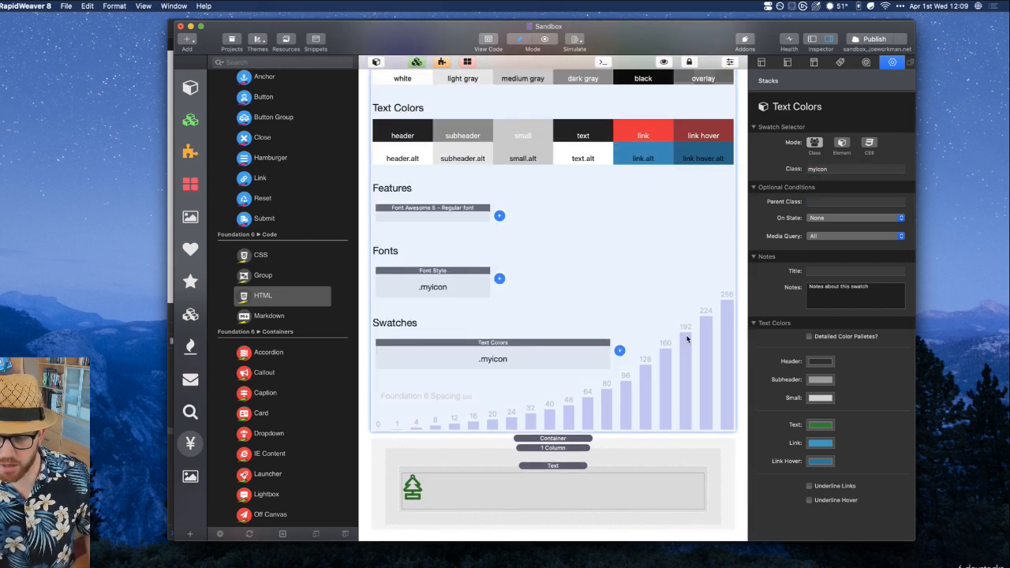
click(531, 465)
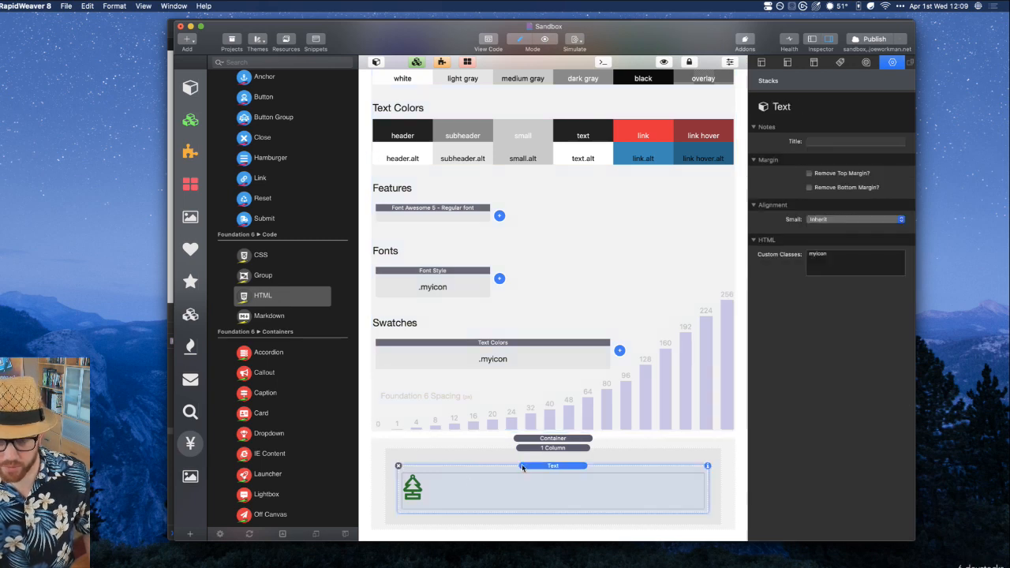
click(450, 281)
scroll(447, 502, down, 1)
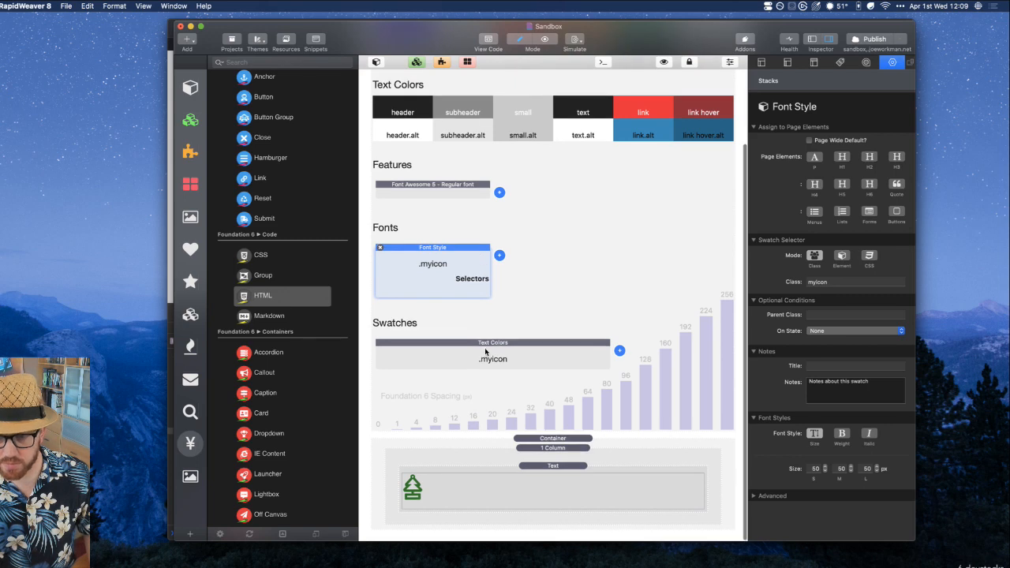
click(486, 351)
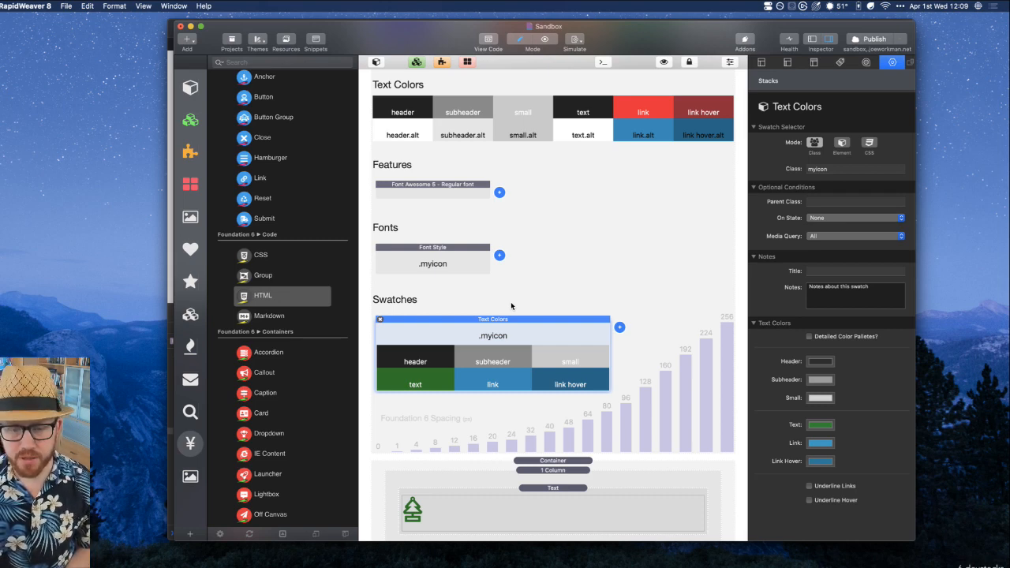
Examine the Font Style and Text Colors swatches assigned to the myicon class
click(511, 306)
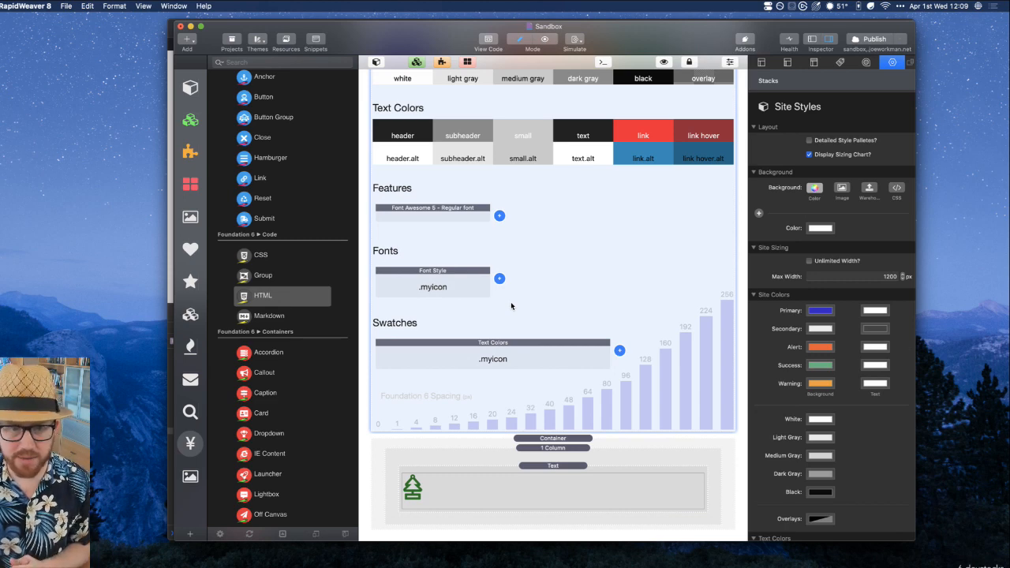
click(501, 342)
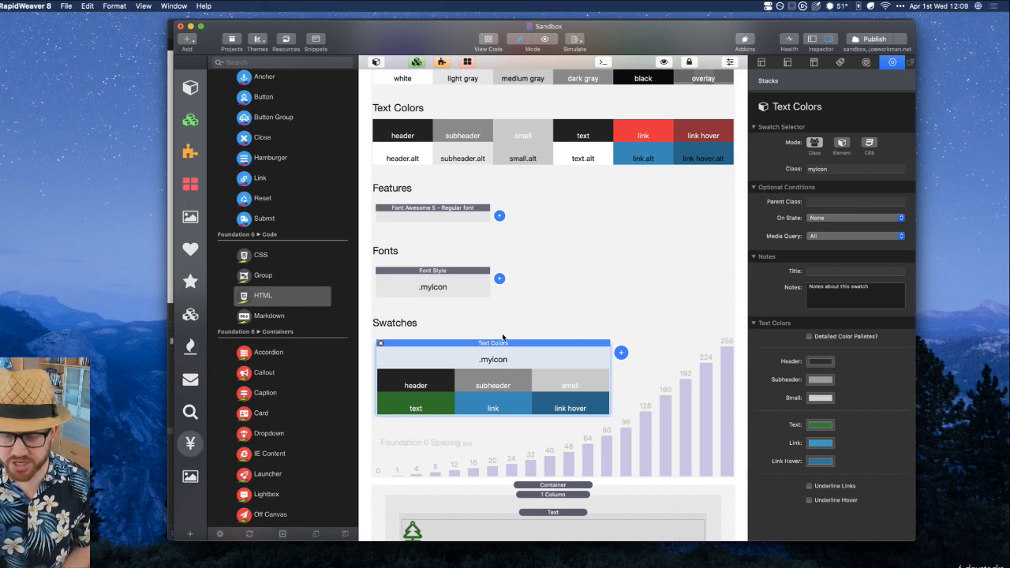
click(509, 303)
click(433, 277)
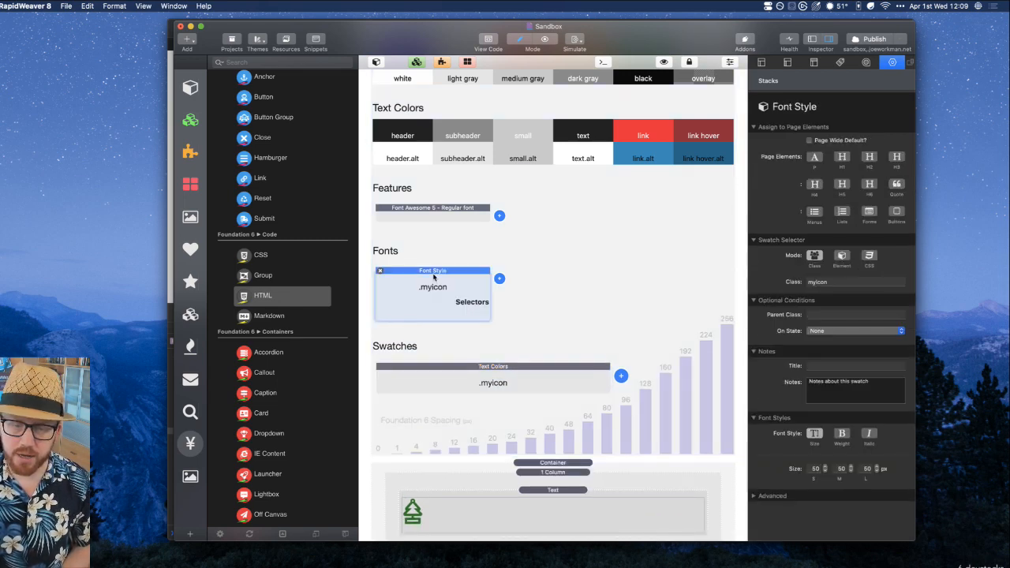
click(554, 277)
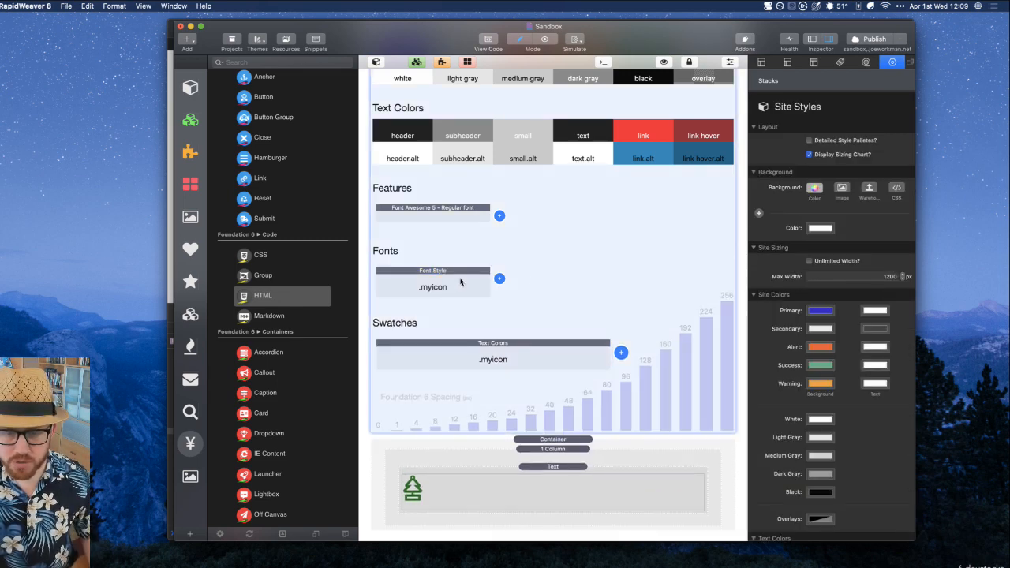
click(460, 282)
click(493, 377)
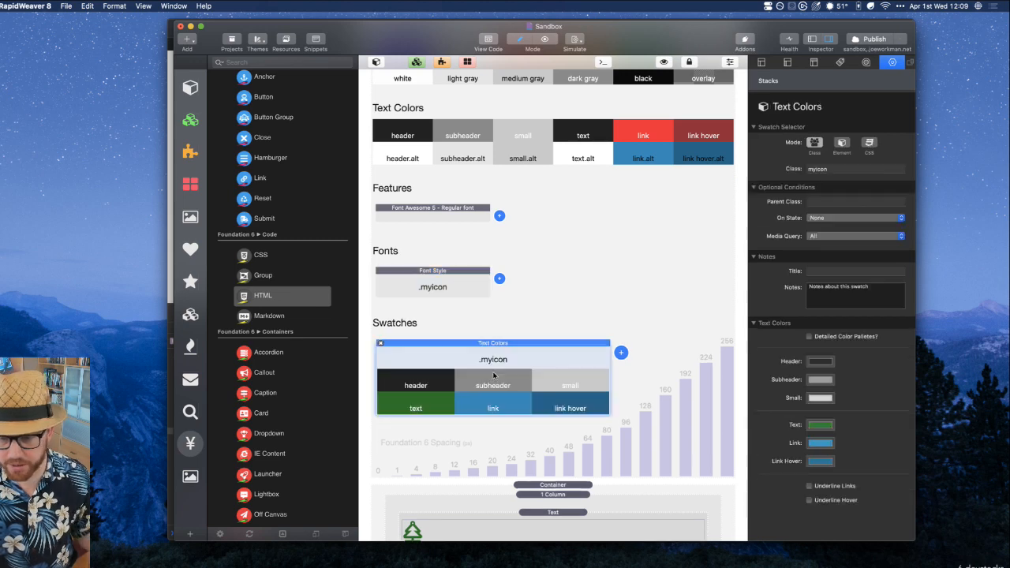
scroll(473, 463, down, 2)
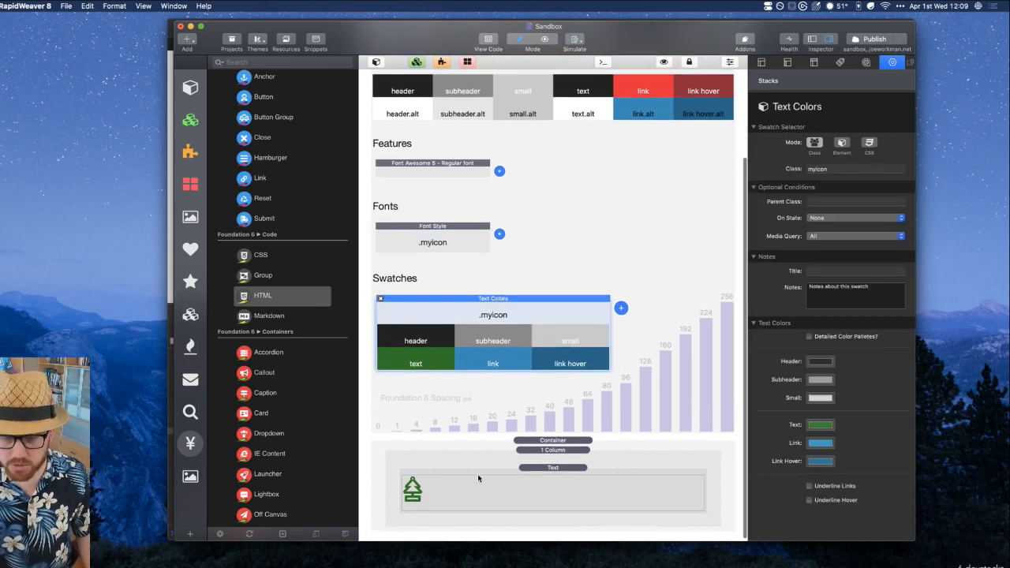
Set the myicon Font Style's small, medium and large sizes to 100 px each
click(450, 228)
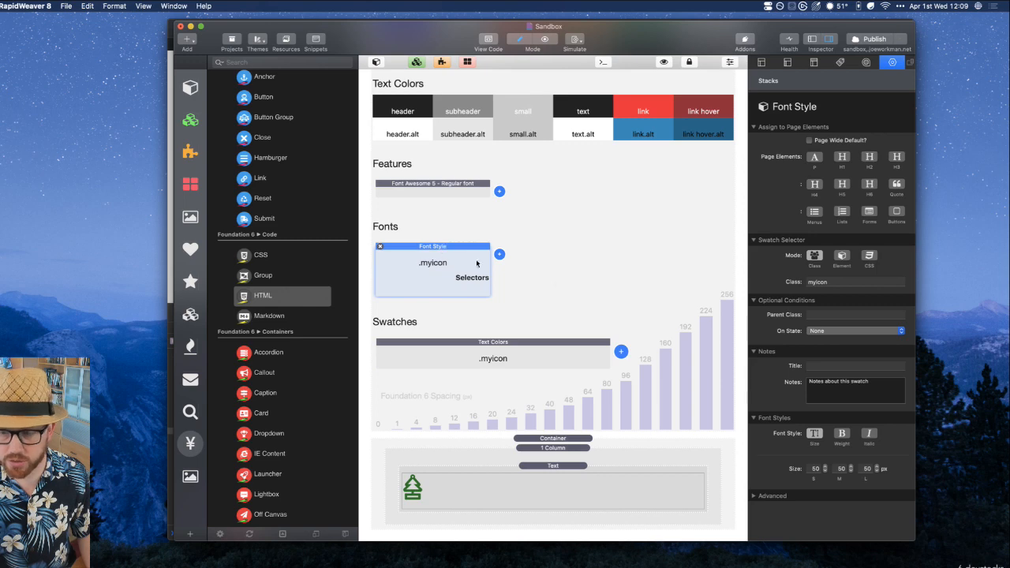
double_click(813, 469)
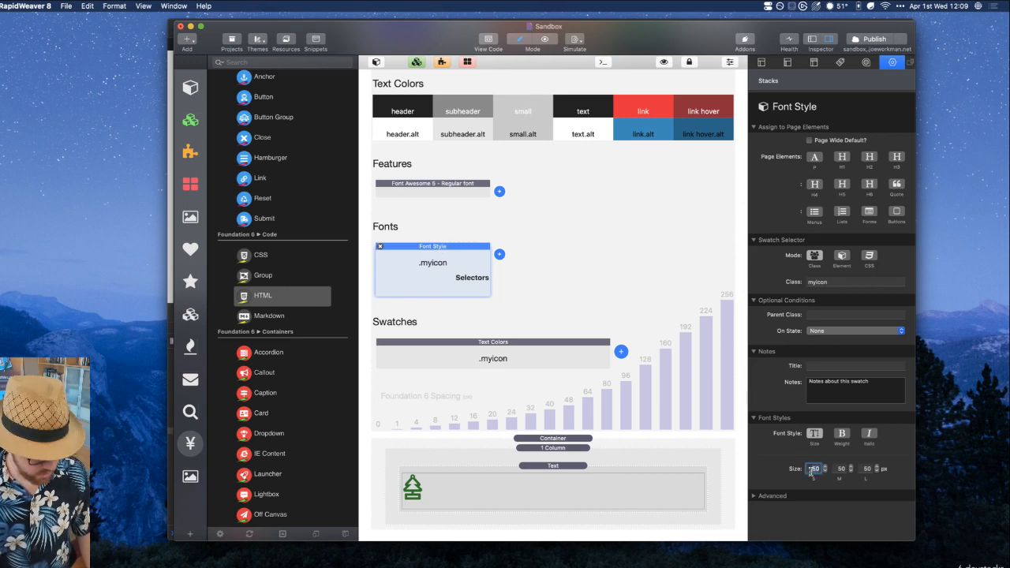
text(100)
key(Tab)
text(100)
key(Tab)
text(100)
key(Tab)
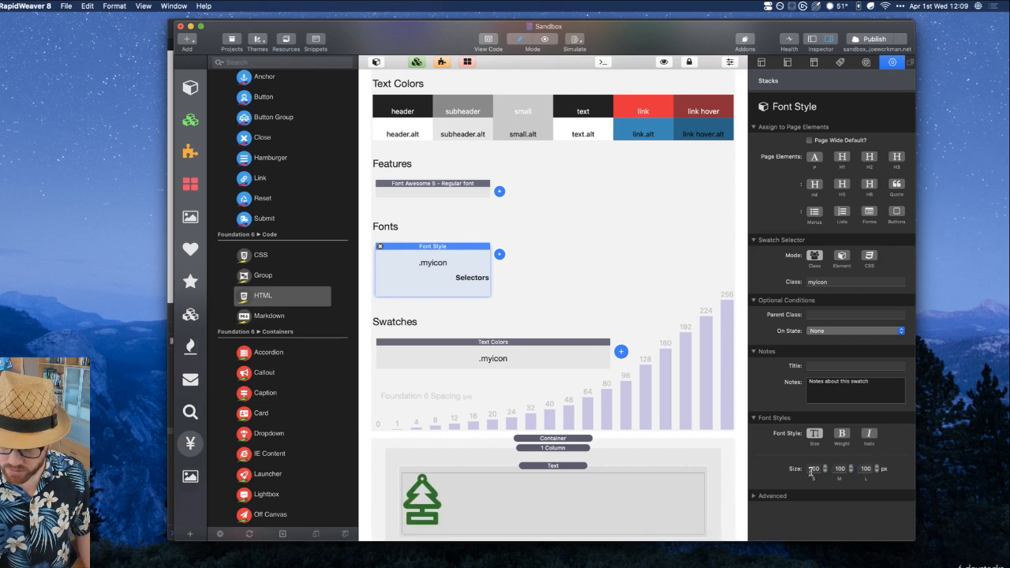
Open the Text stack's content below the swatches and examine the icon's HTML markup
scroll(653, 400, down, 2)
click(532, 460)
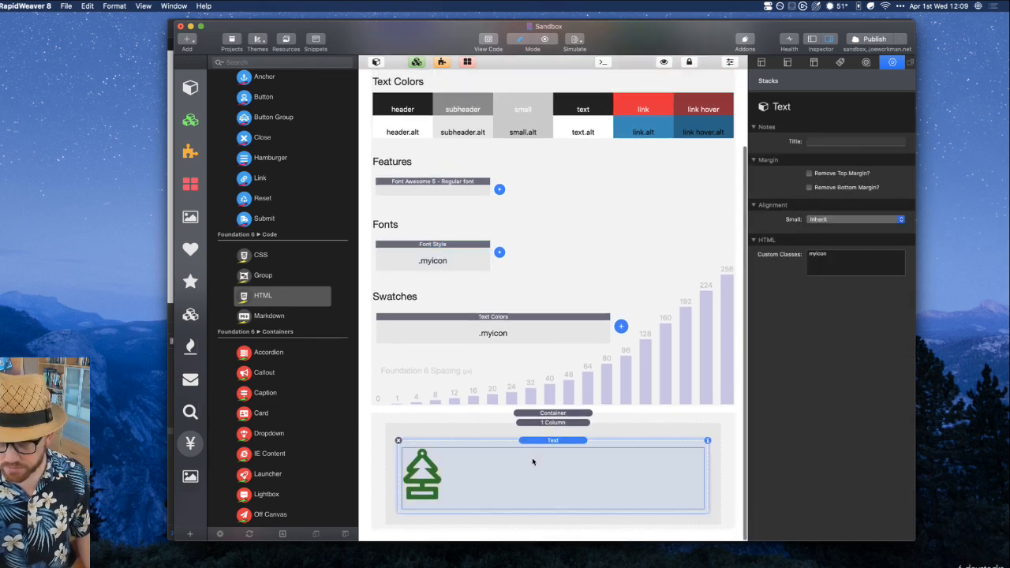
double_click(521, 479)
key(super+a)
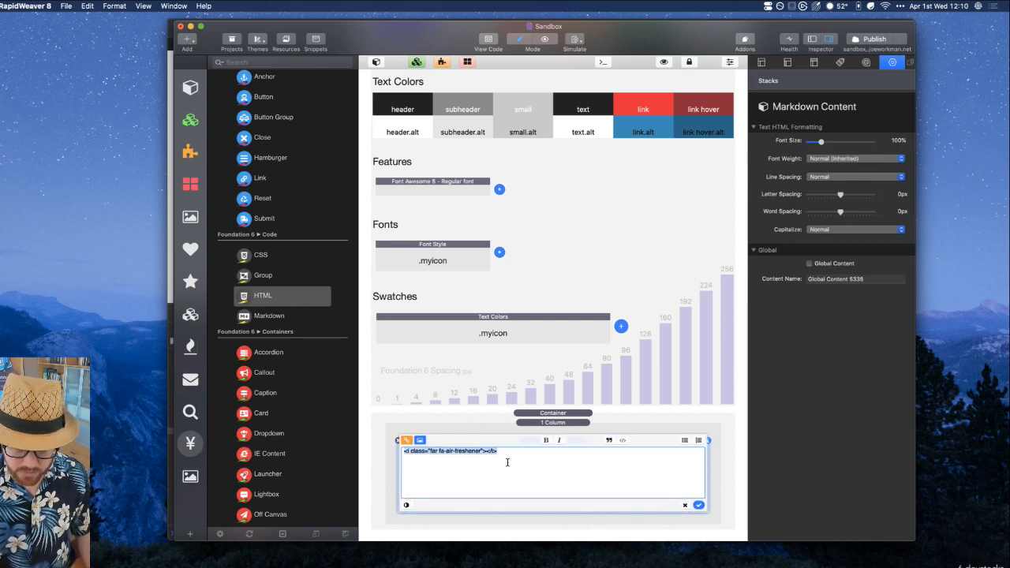
click(507, 462)
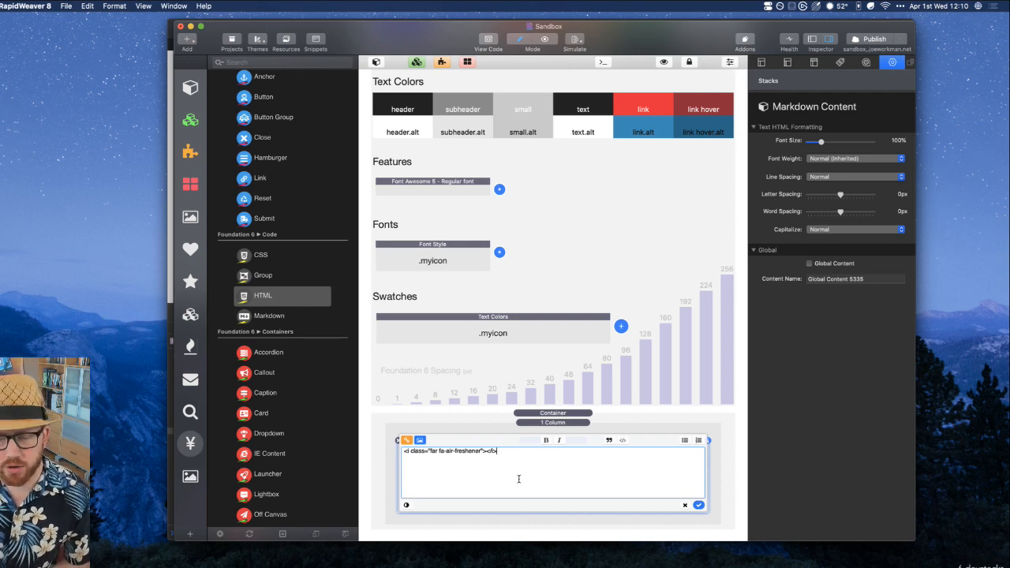
click(686, 505)
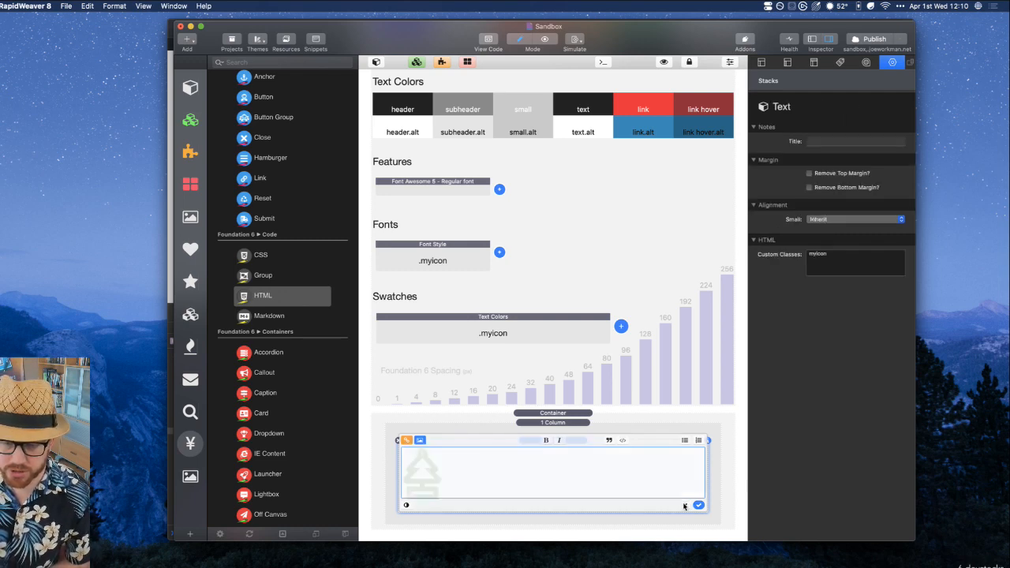
double_click(484, 476)
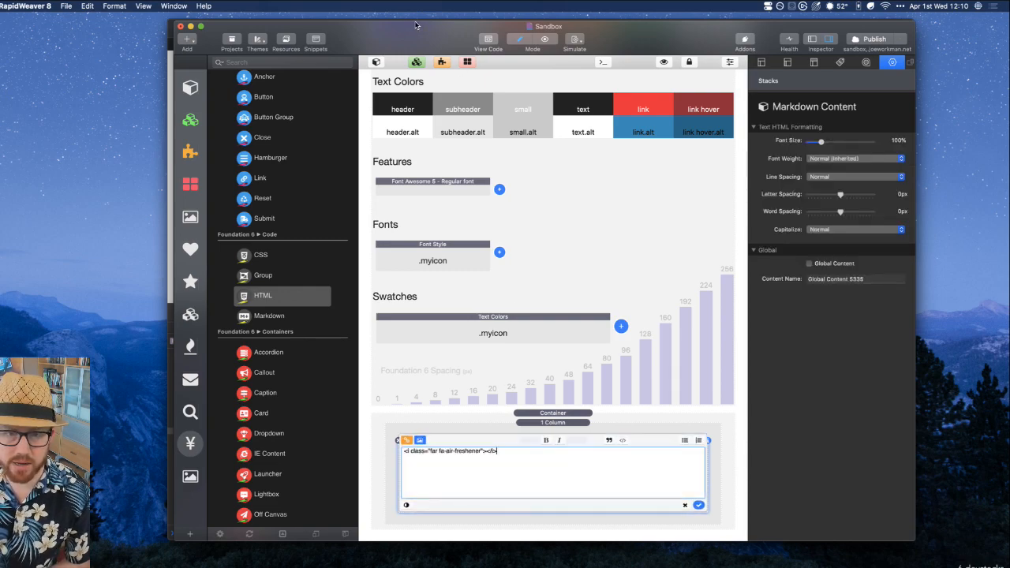
Switch to the Font Awesome site in Safari and search its icons for "home"
key(ctrl+Up)
click(372, 280)
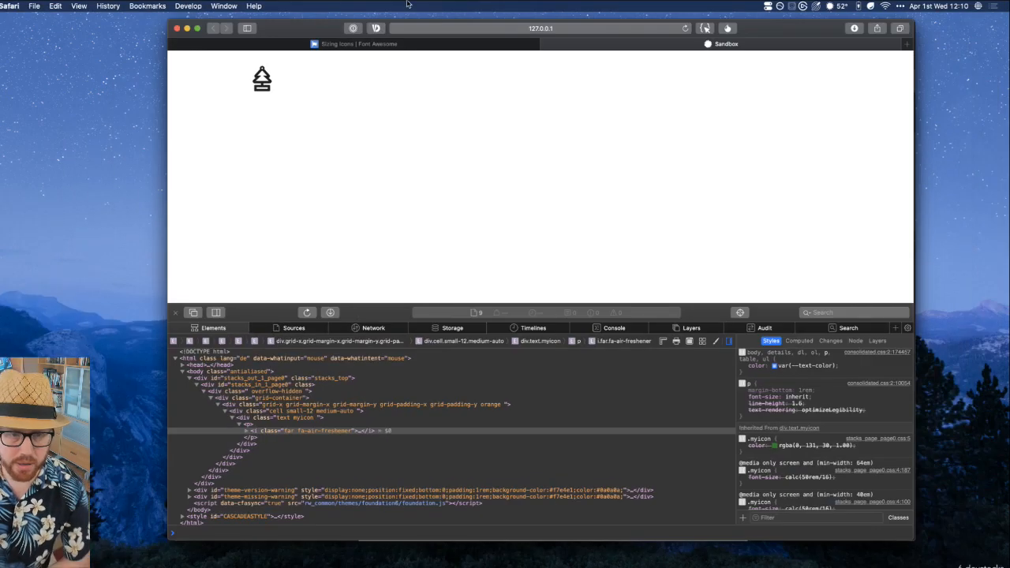
click(456, 41)
scroll(479, 99, up, 5)
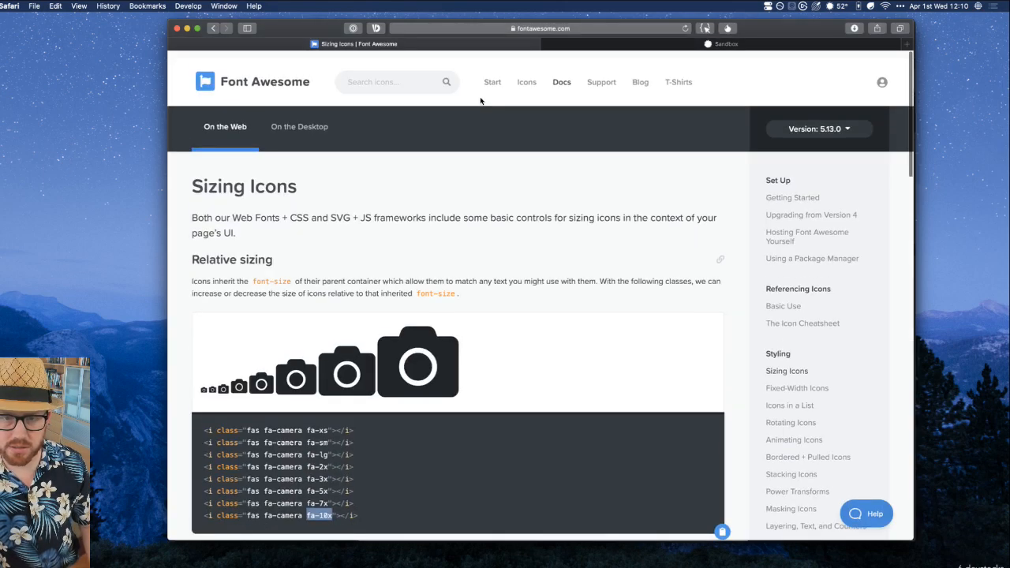
click(388, 78)
text(h9om)
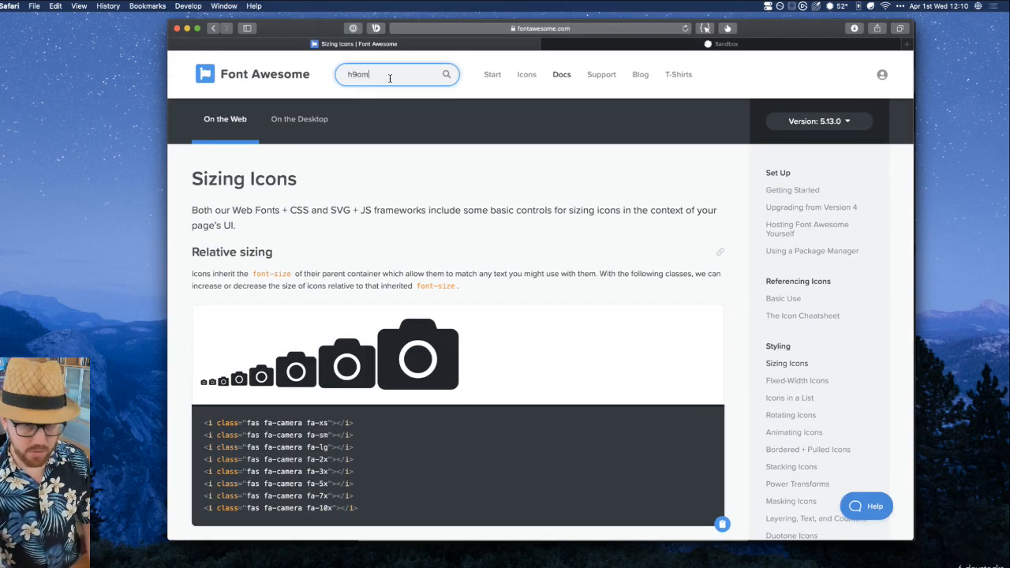
key(Return)
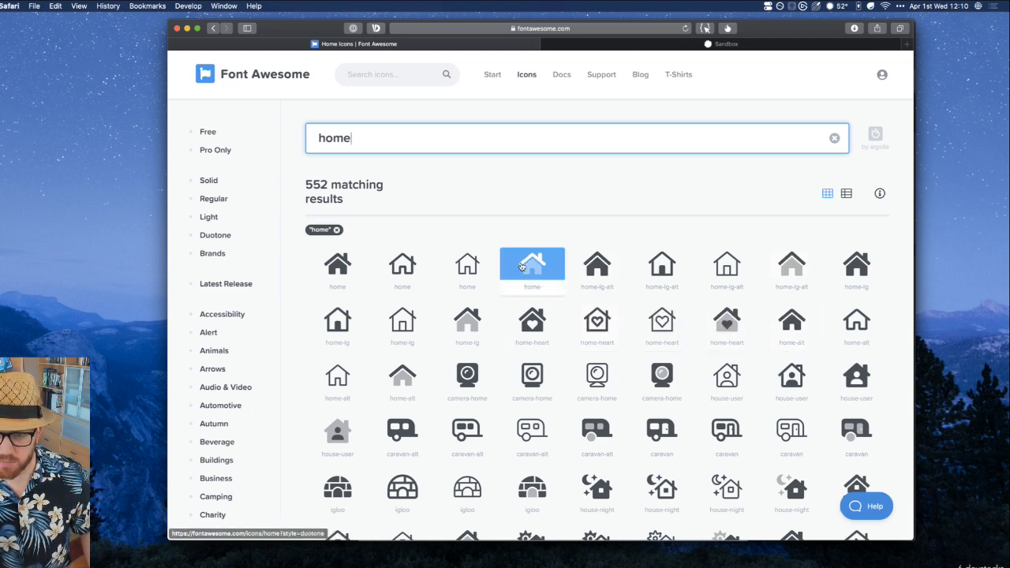
Open the home icon, view its regular and duotone styles, and copy the solid style's HTML code
click(337, 265)
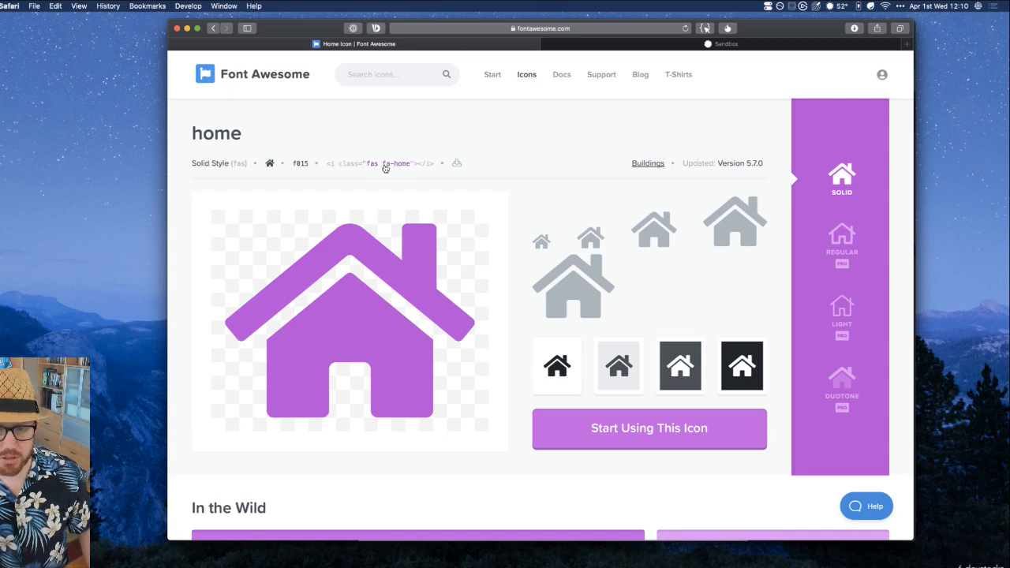
click(843, 244)
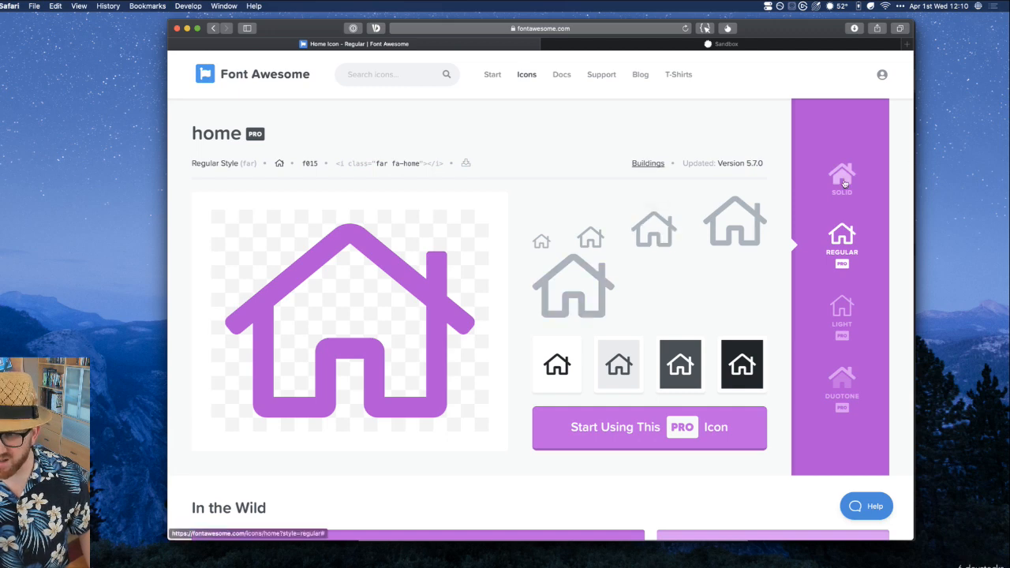
click(837, 180)
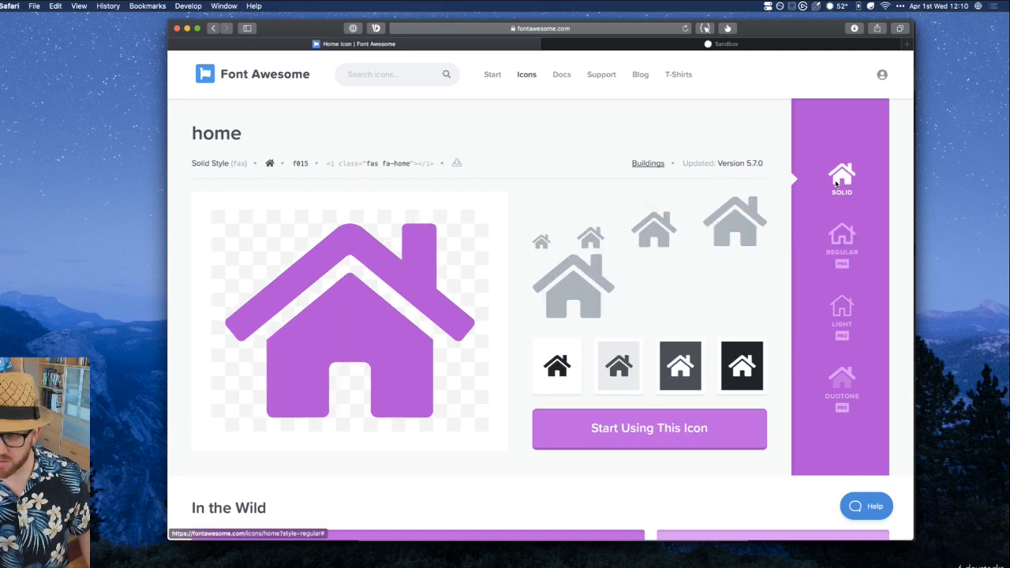
click(843, 378)
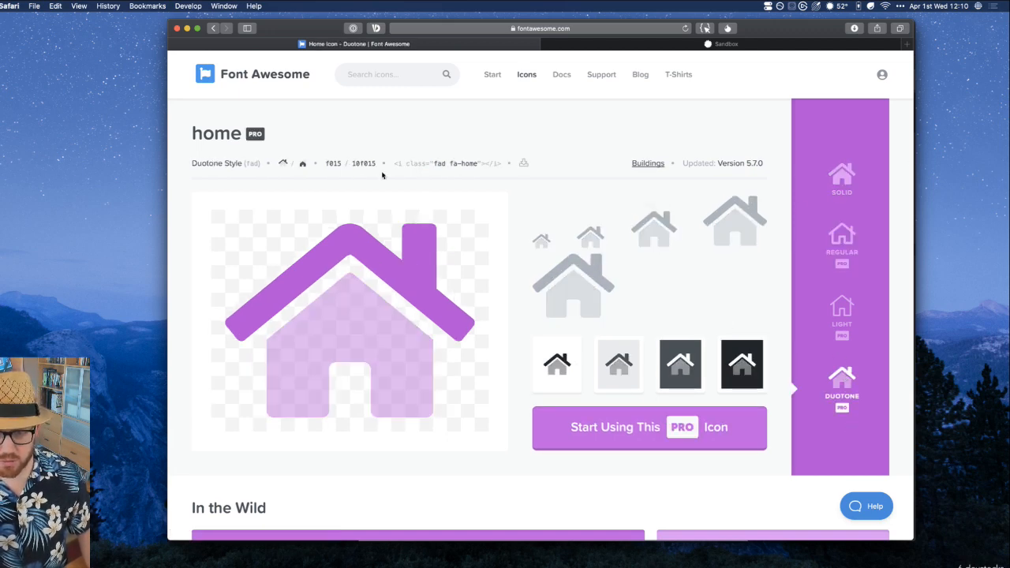
click(841, 176)
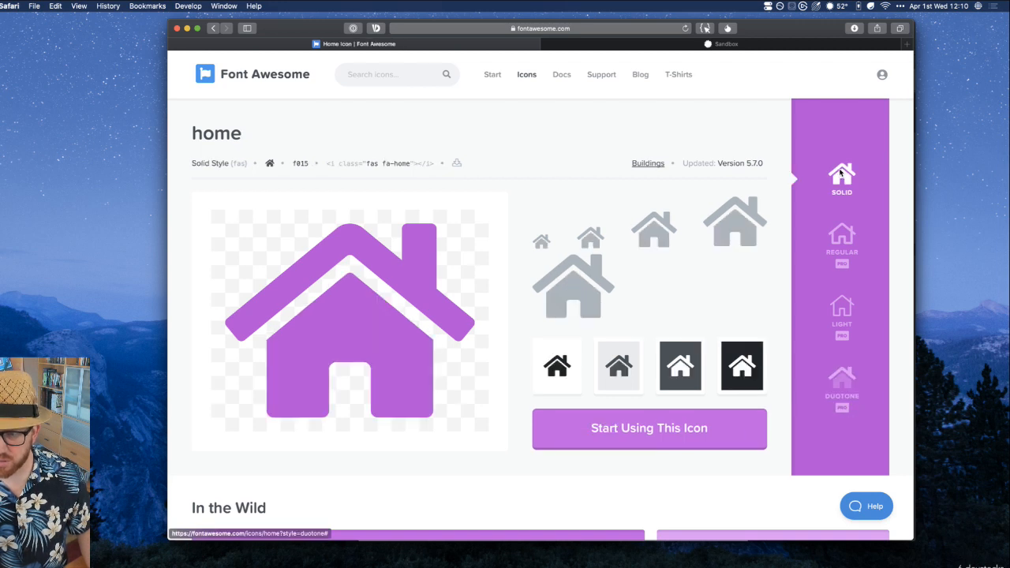
click(385, 168)
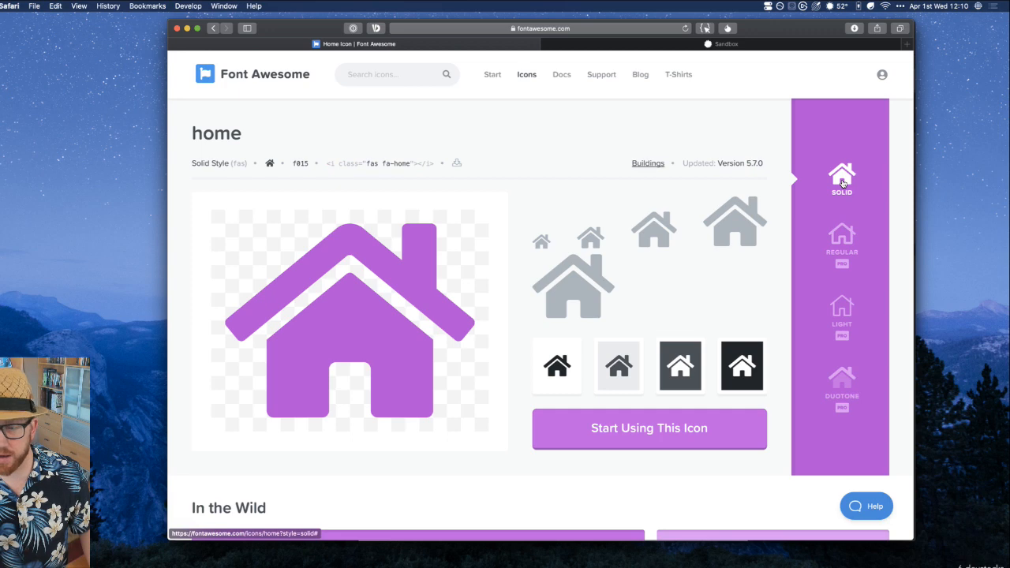
Switch back to RapidWeaver and finish editing the Text stack's content
key(super)
key(super+Tab)
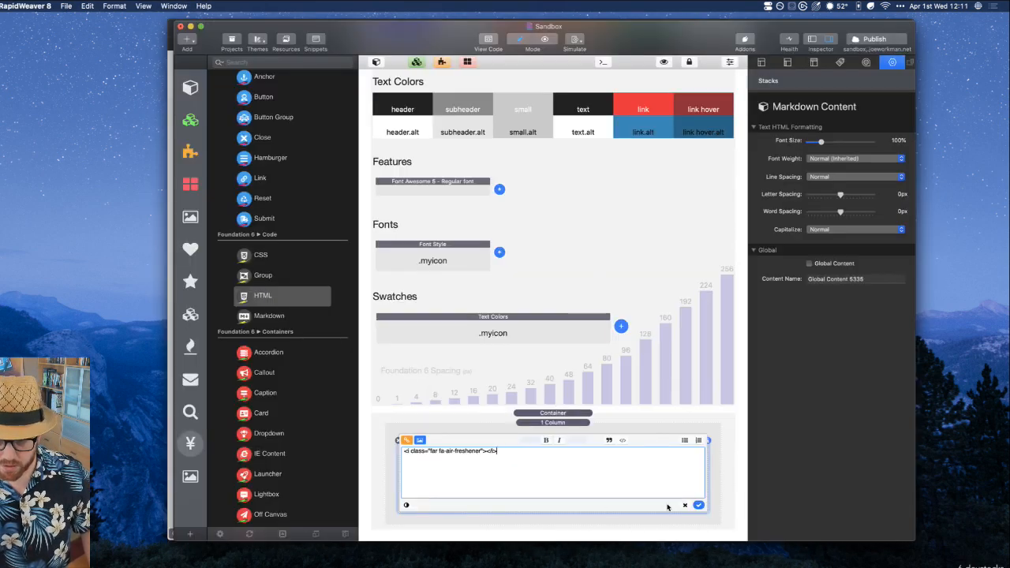
click(698, 505)
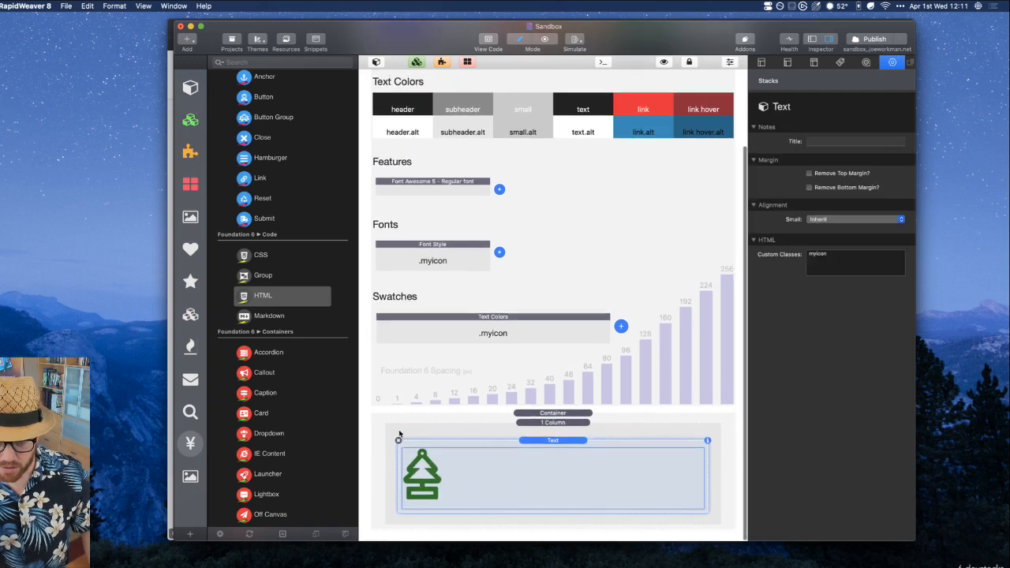
Add a Foundation 6 Menu stack above the Text stack in the 1 Column container
scroll(275, 245, up, 6)
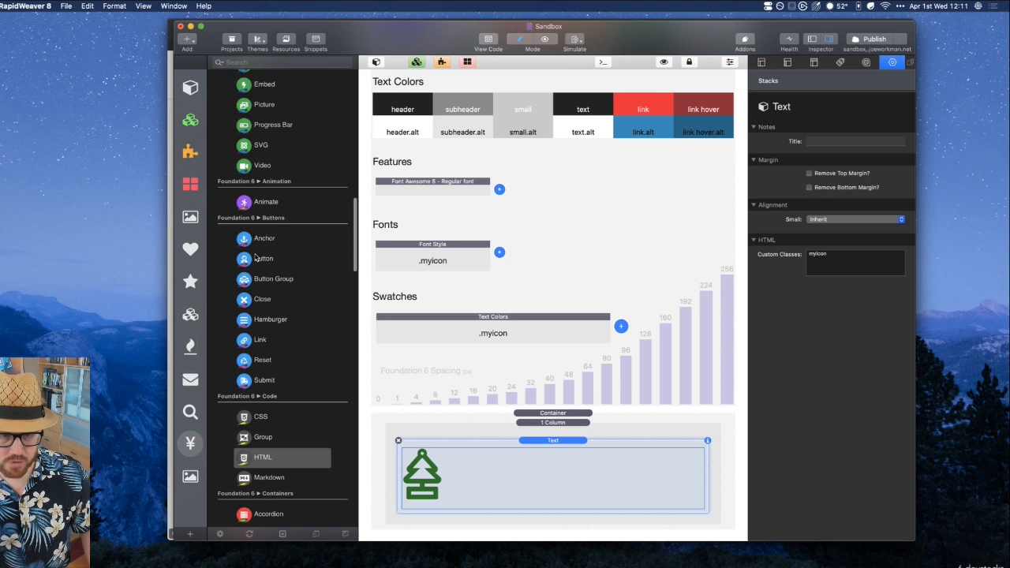
scroll(257, 260, up, 7)
scroll(255, 257, up, 7)
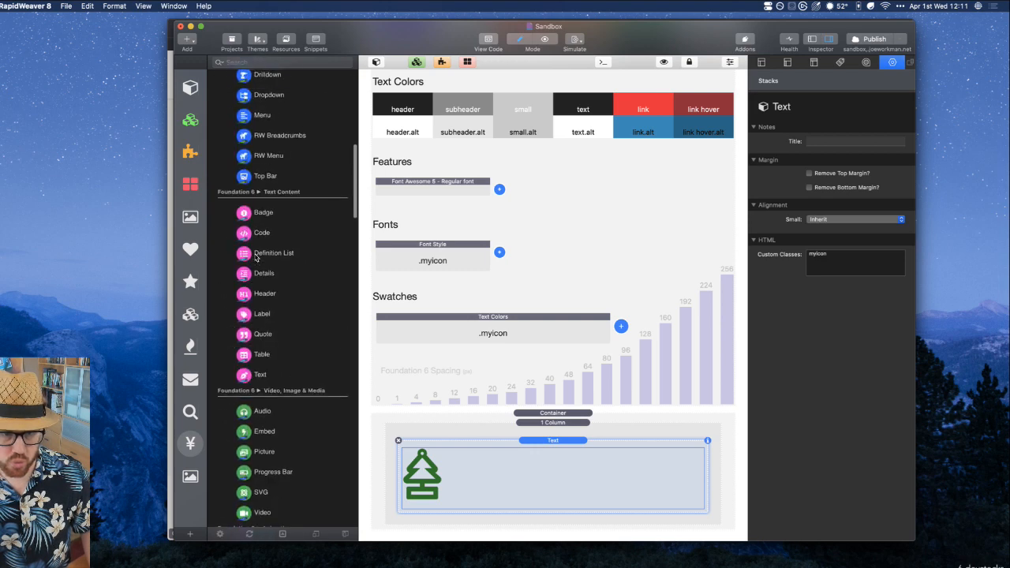
drag(251, 216, 504, 442)
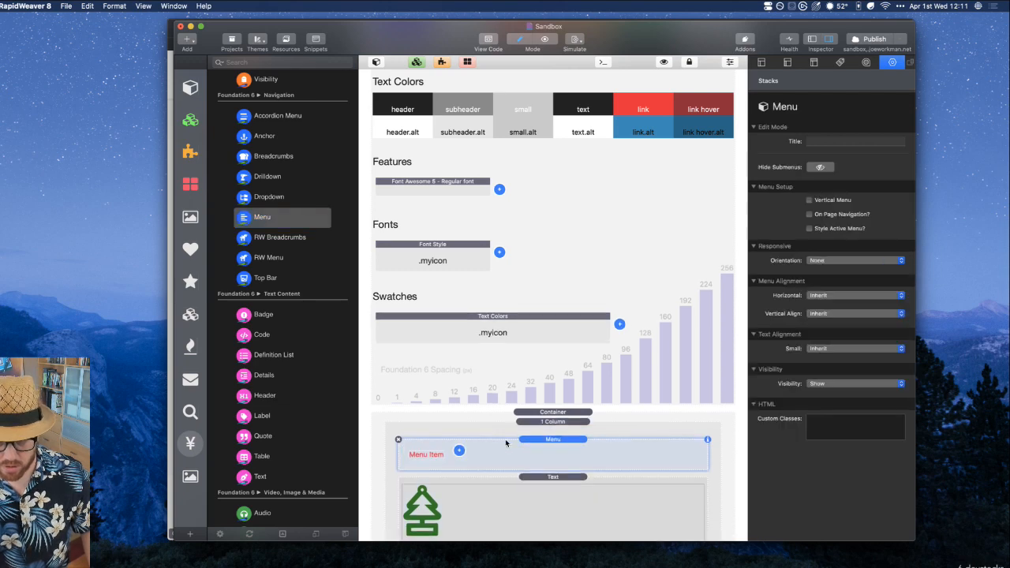
Replace the menu item's label with the copied code <i class="fas fa-home"></i> followed by the text Home
scroll(528, 442, down, 3)
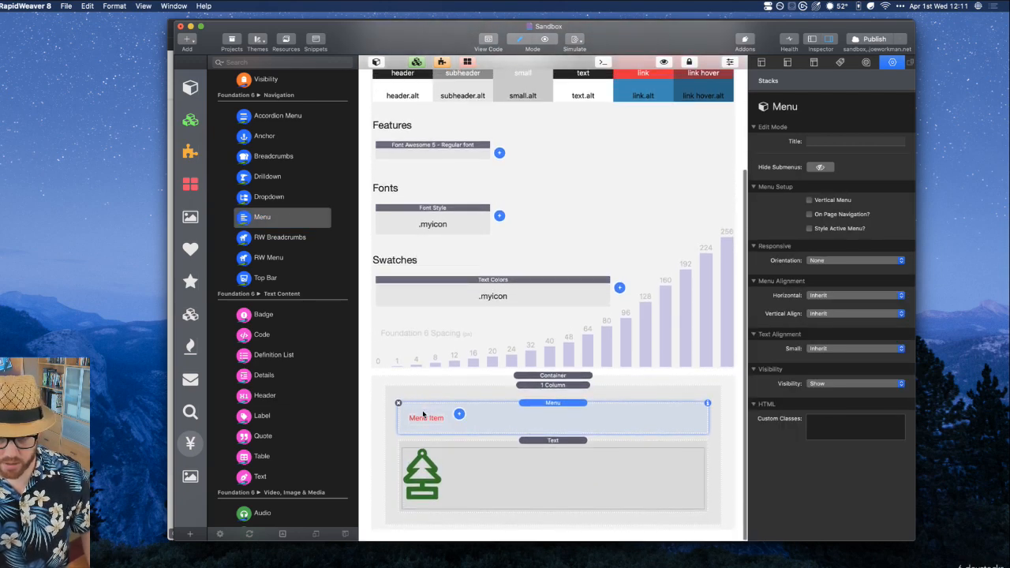
click(423, 414)
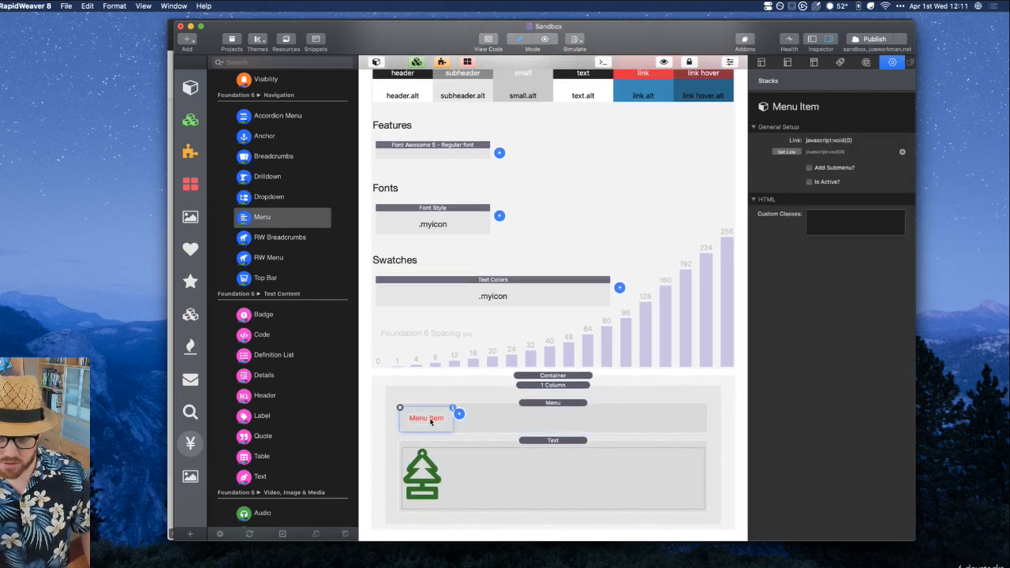
double_click(430, 422)
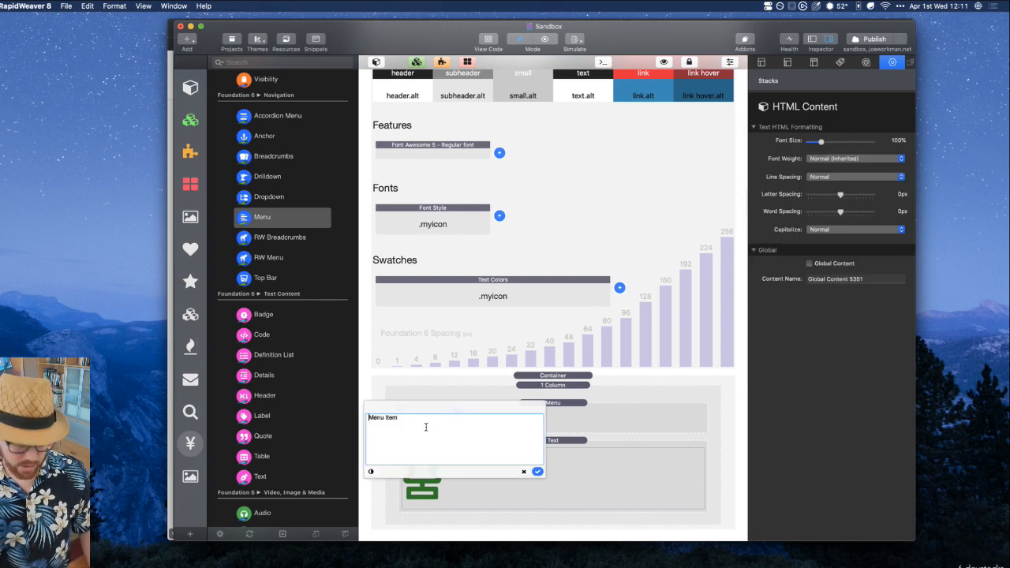
key(super+v)
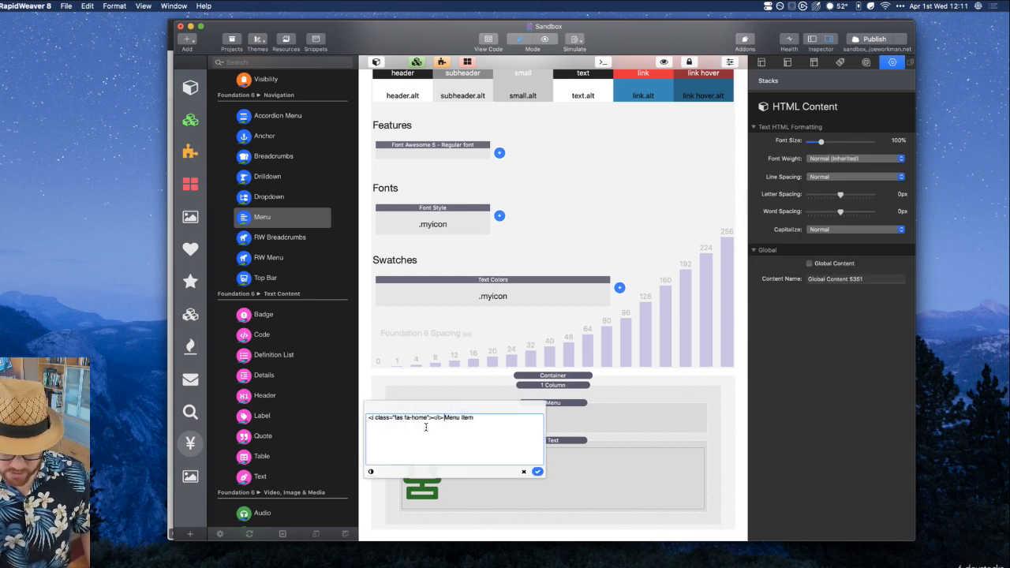
key(super+shift+Right)
text(Hom)
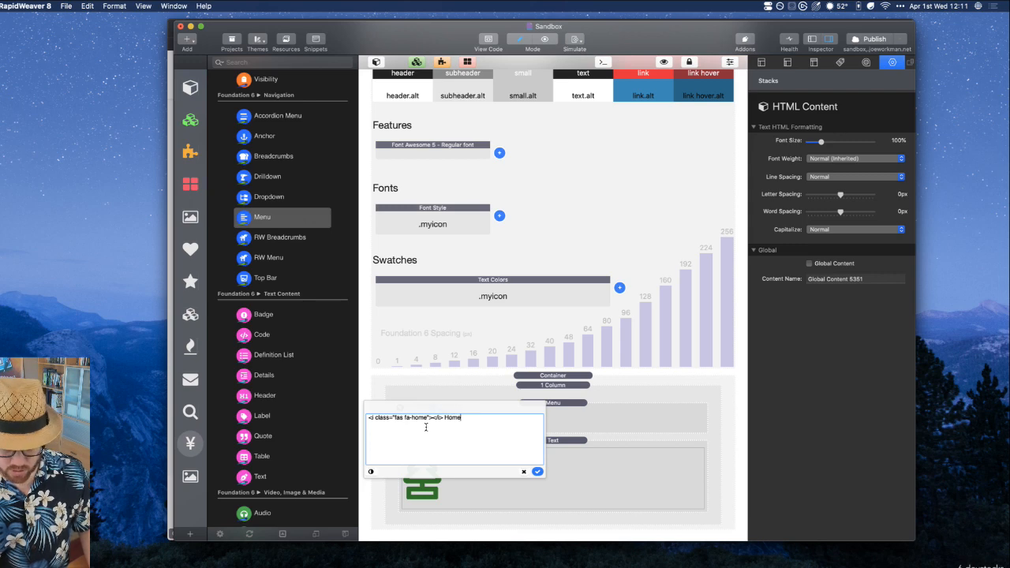
click(537, 472)
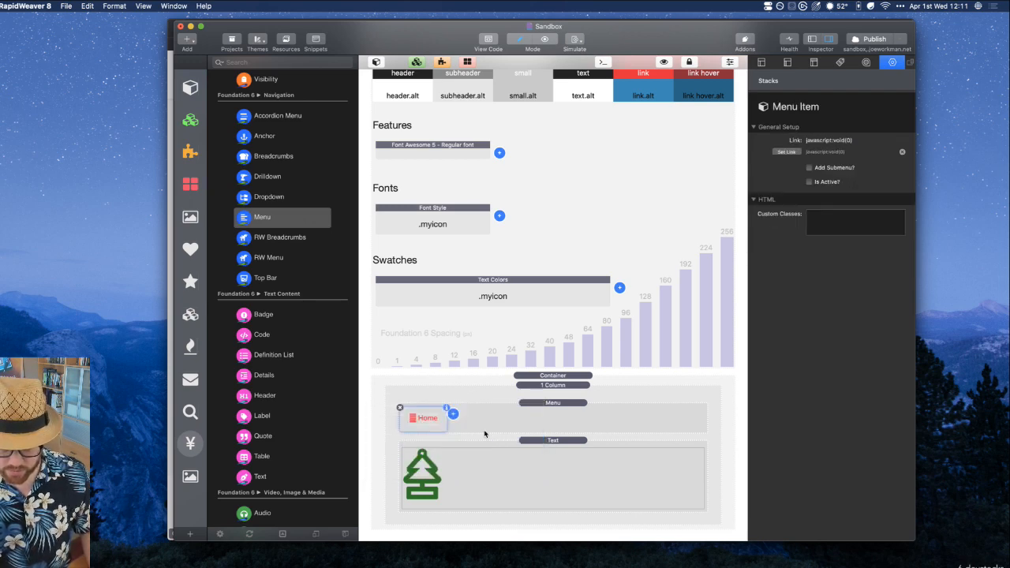
Add three more menu items after Home in the Menu stack
click(452, 415)
click(477, 417)
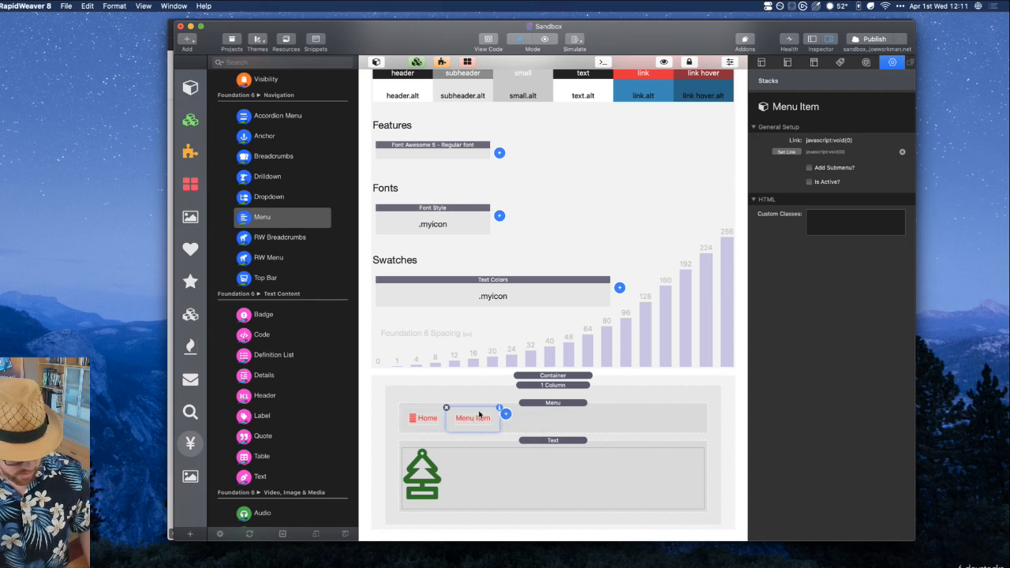
key(super+v)
key(super+v)
click(431, 411)
click(553, 403)
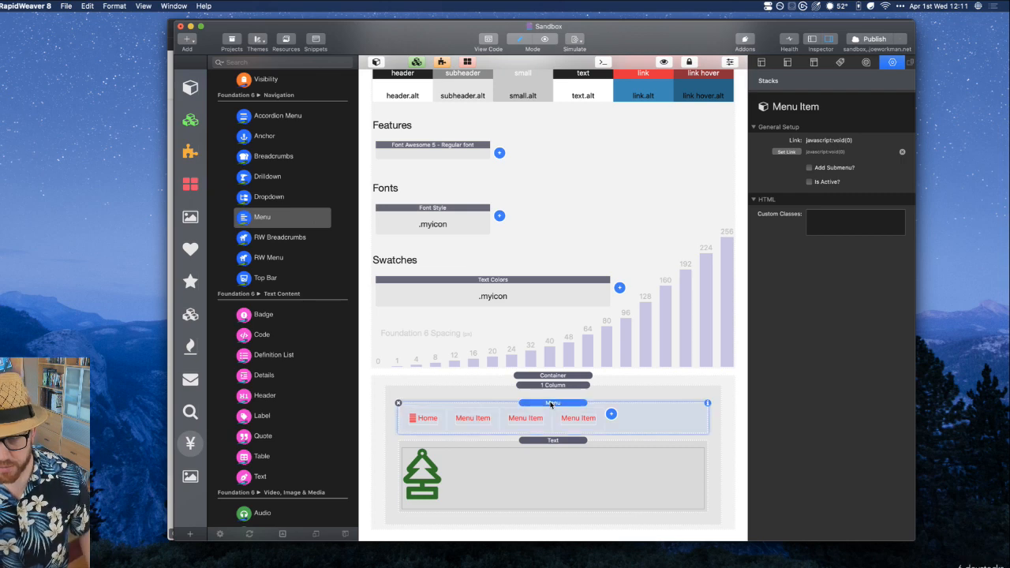
Check the Home item's icon code and replace the Font Awesome 5 Regular feature in Site Styles with Font Awesome 5 - Solid font
double_click(412, 418)
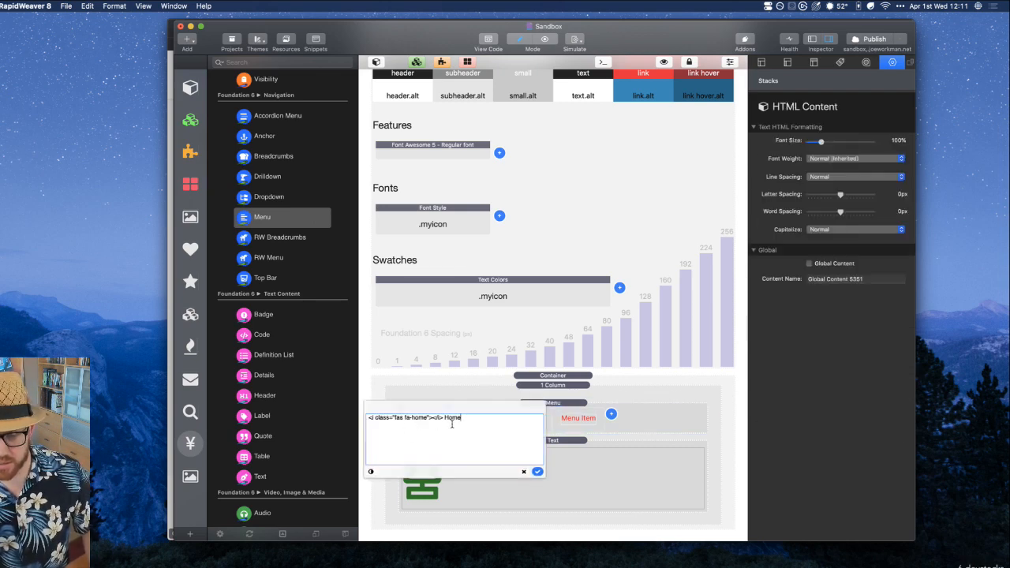
click(526, 473)
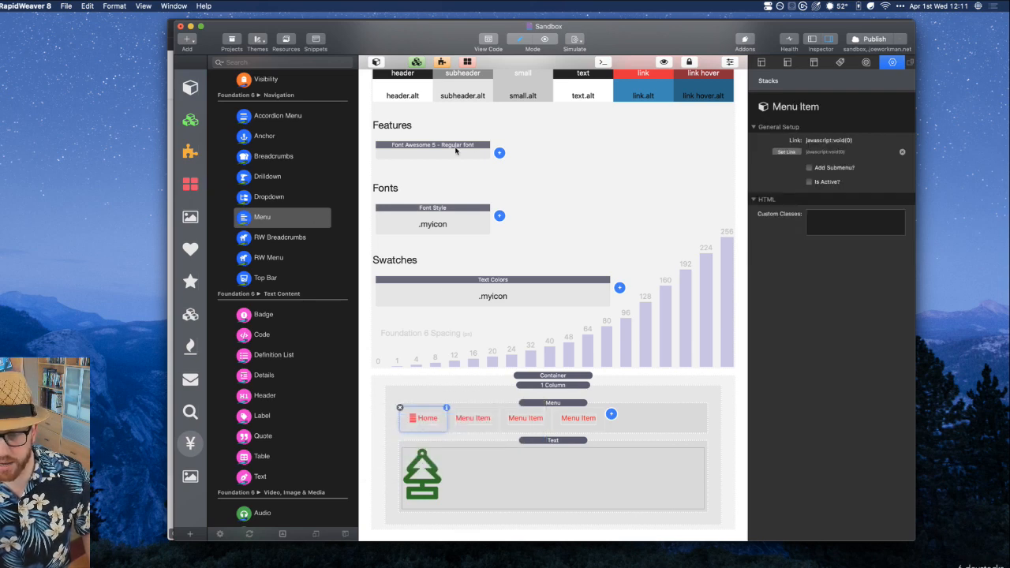
click(442, 148)
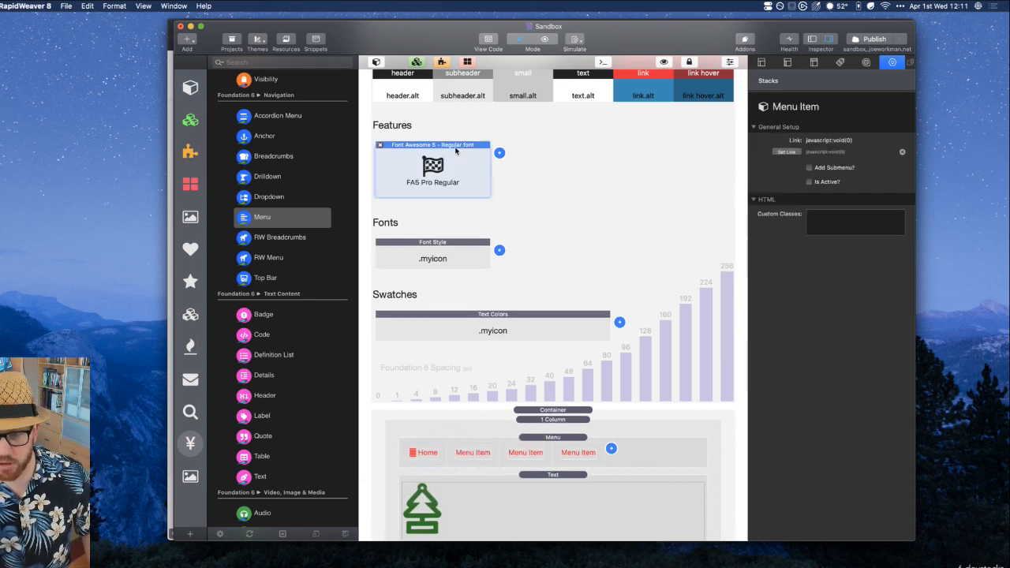
click(380, 145)
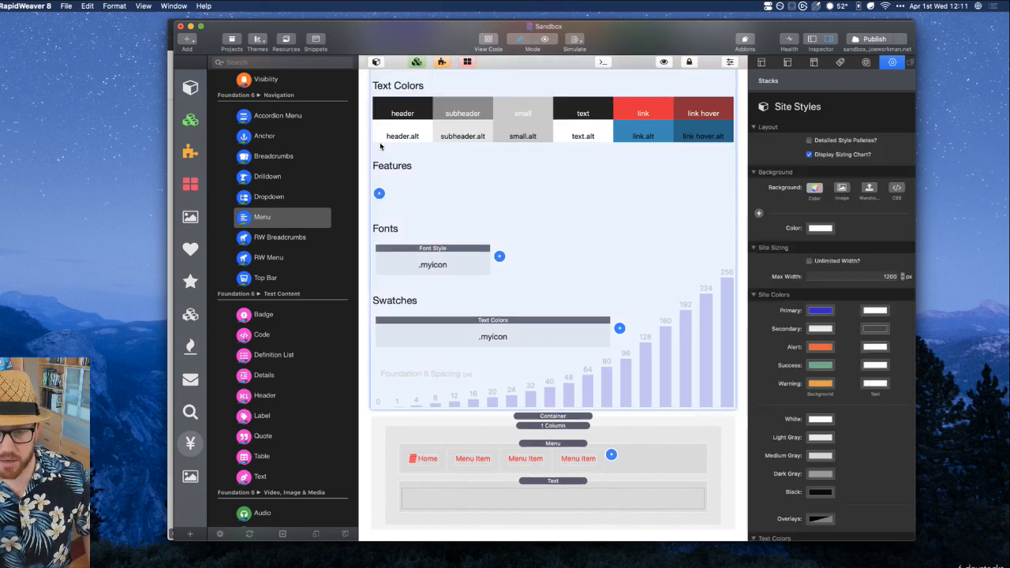
click(381, 194)
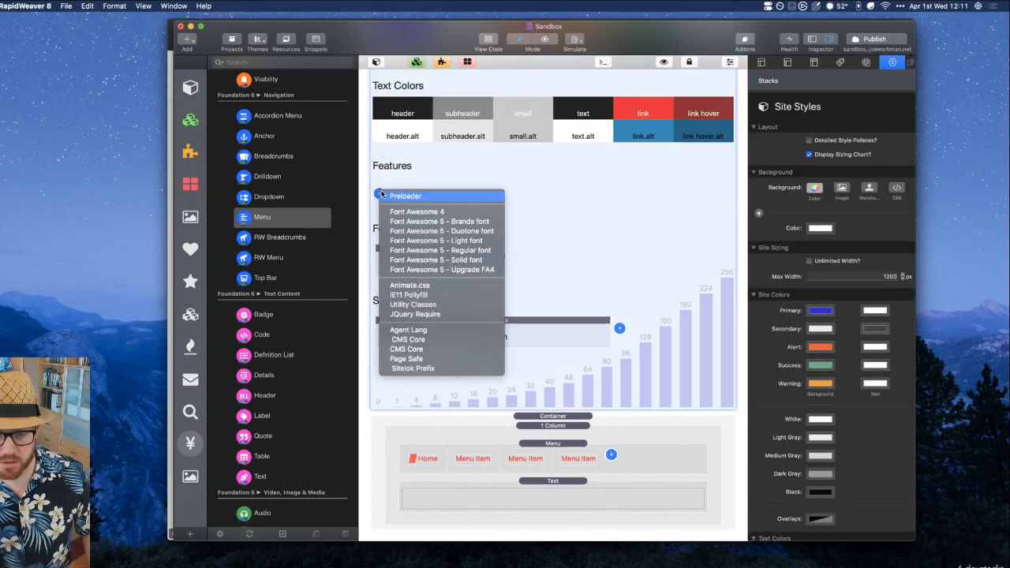
click(455, 260)
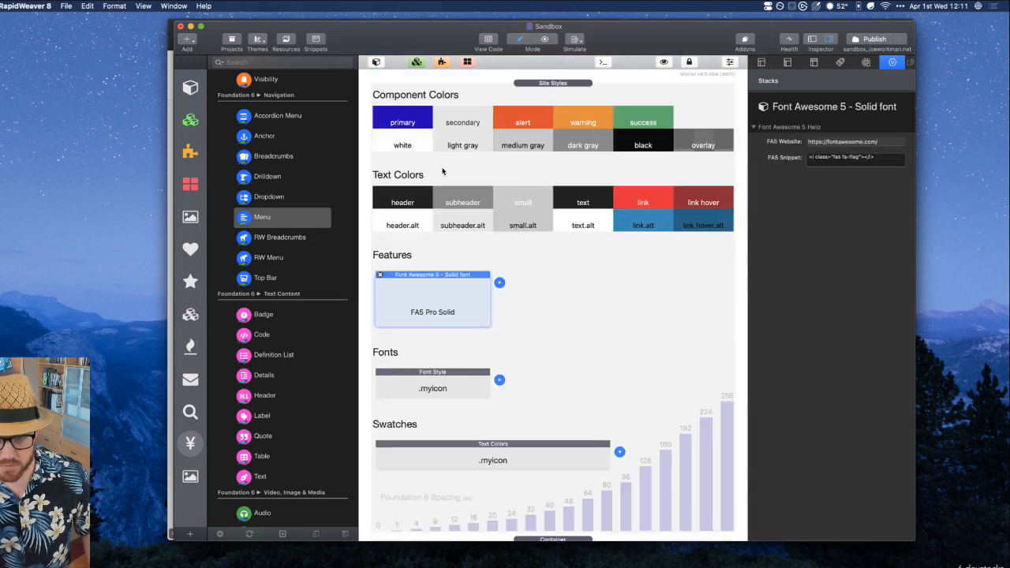
Add the Font Awesome 5 - Regular font feature beside the Solid font in Site Styles
click(500, 281)
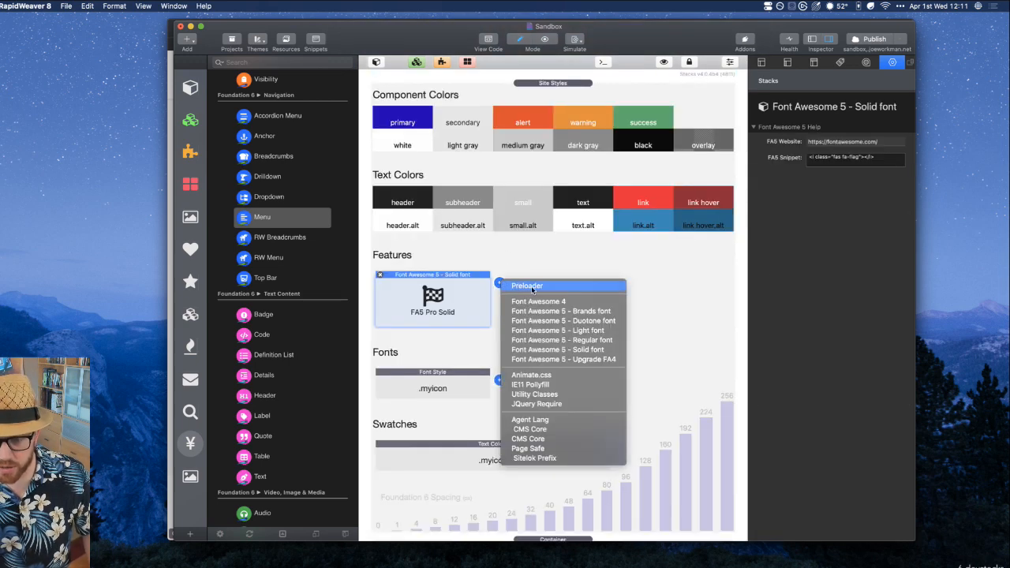
click(565, 340)
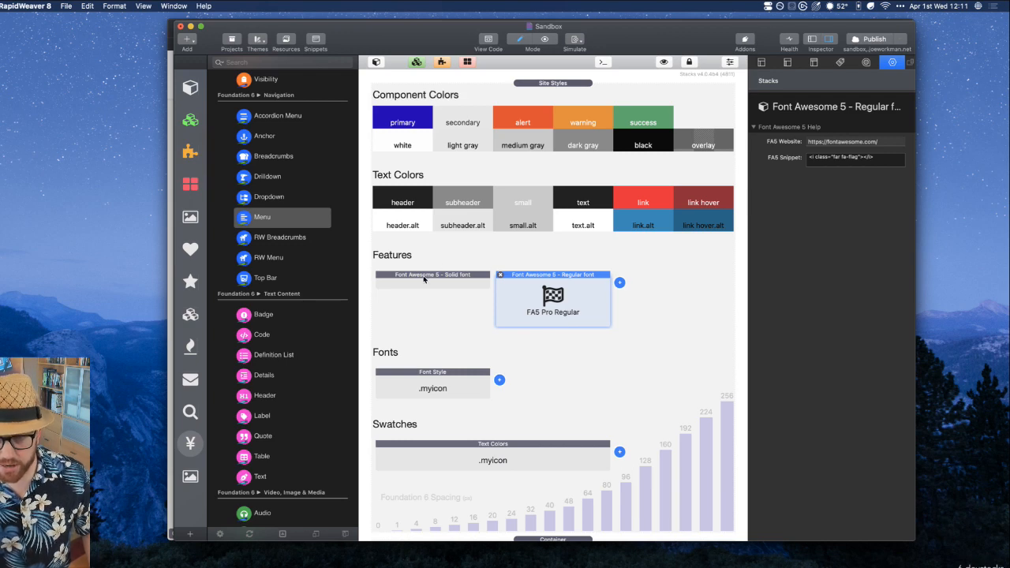
click(655, 271)
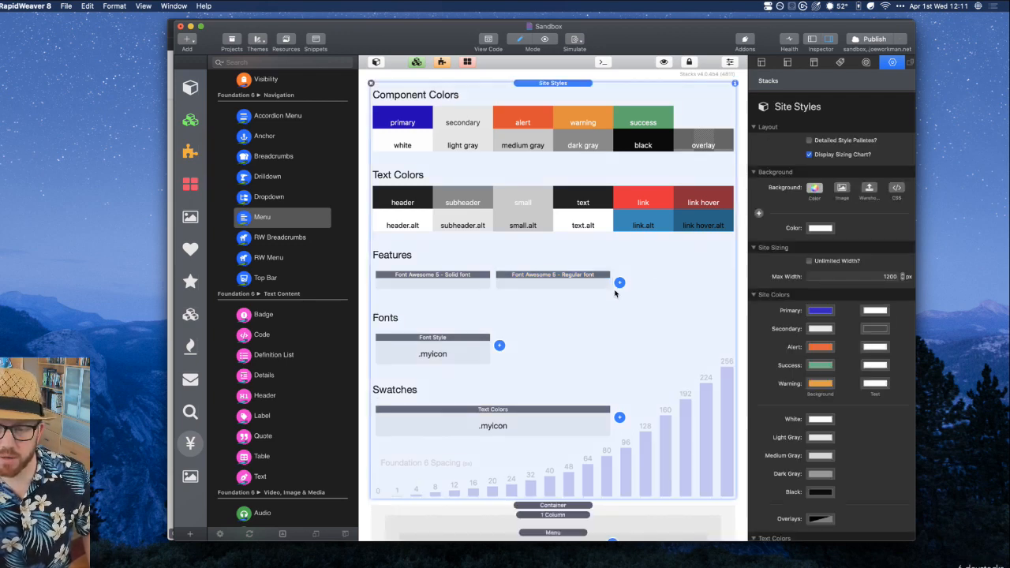
Add the class myicon after fa-home in the Home menu item's icon code and save it
scroll(618, 289, down, 5)
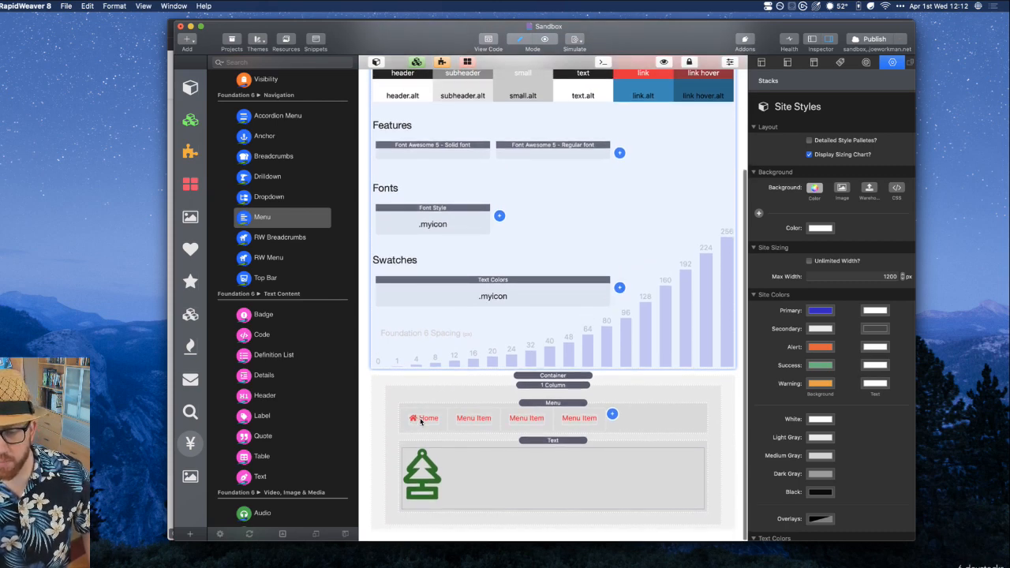
click(421, 421)
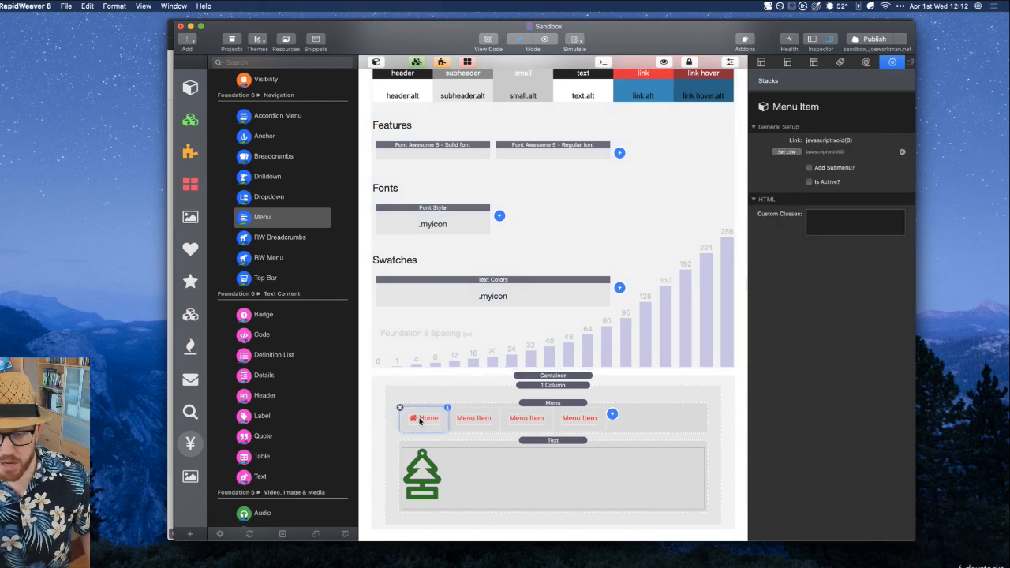
double_click(420, 421)
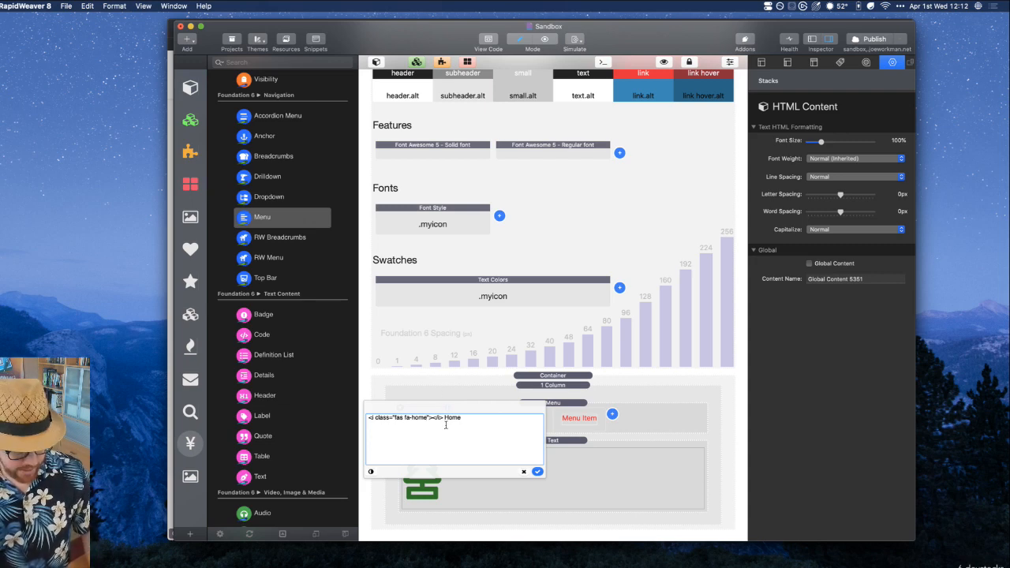
text(myicon)
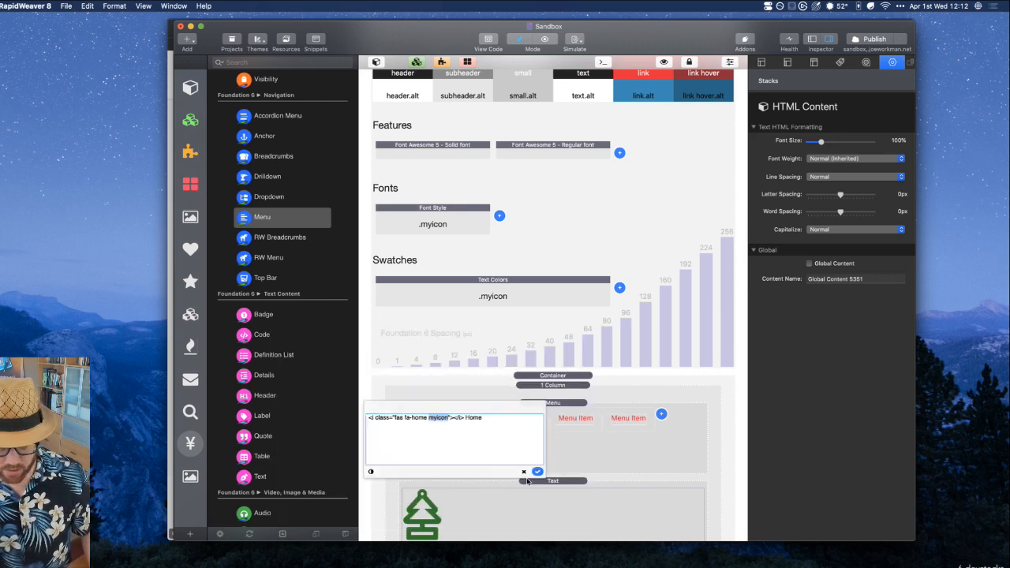
click(537, 472)
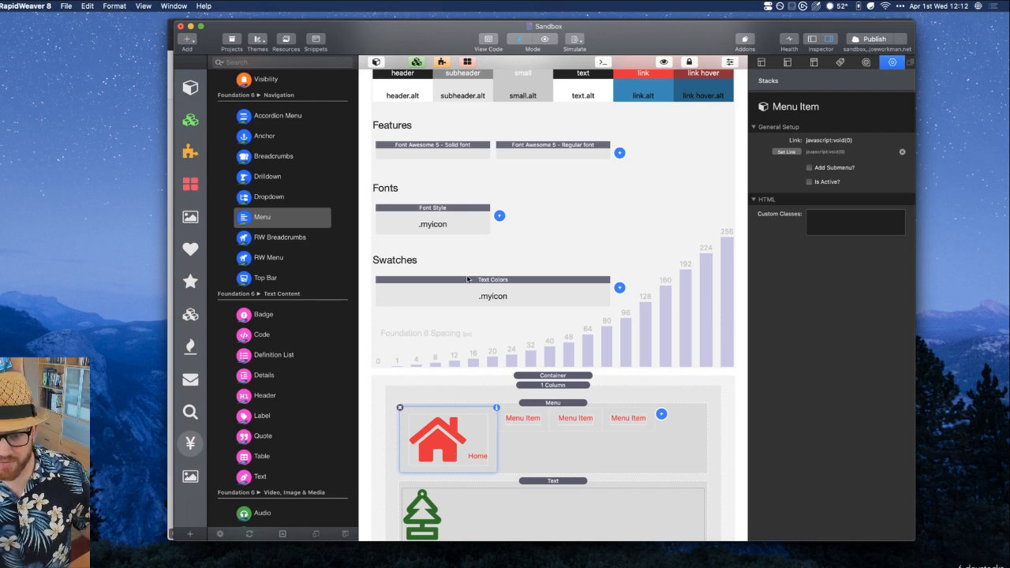
Review the .myicon Font Style settings and the class in the Home menu item's icon code
click(455, 222)
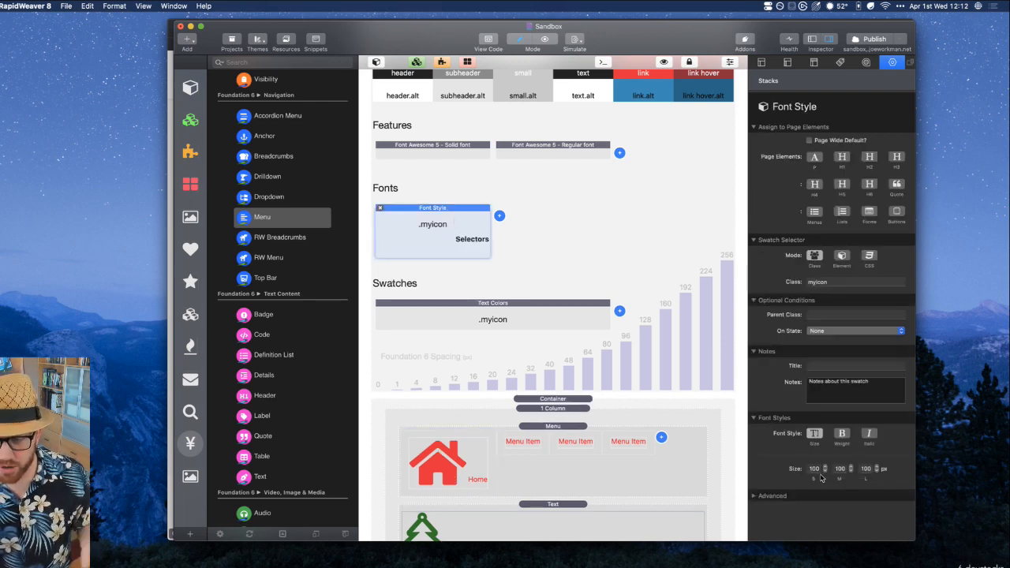
click(476, 449)
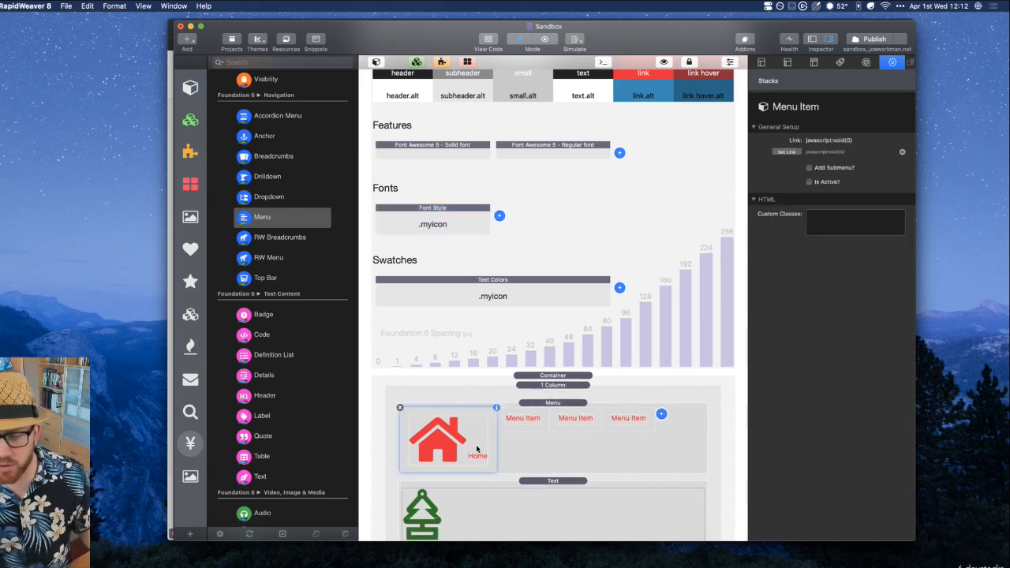
double_click(478, 446)
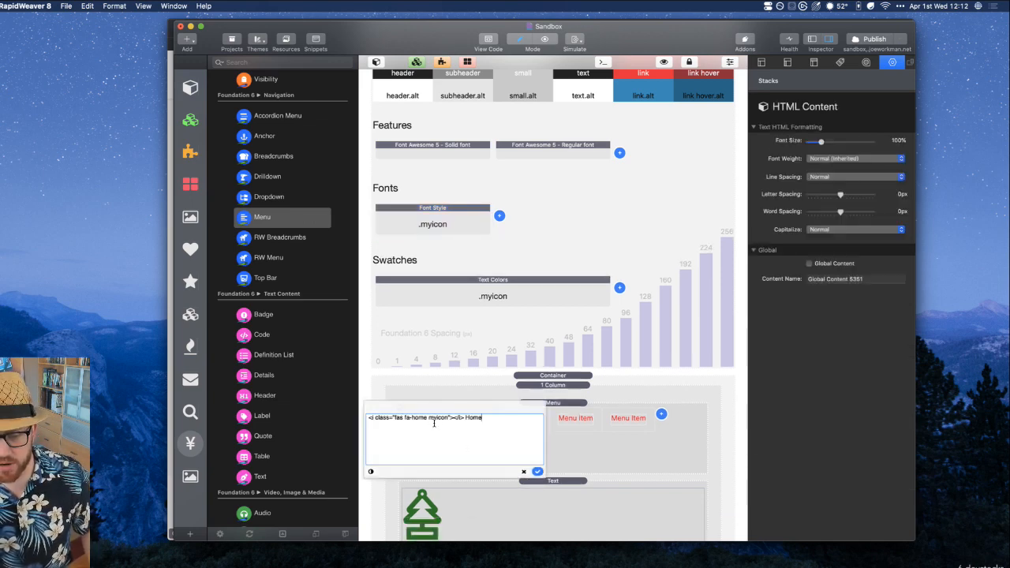
click(524, 471)
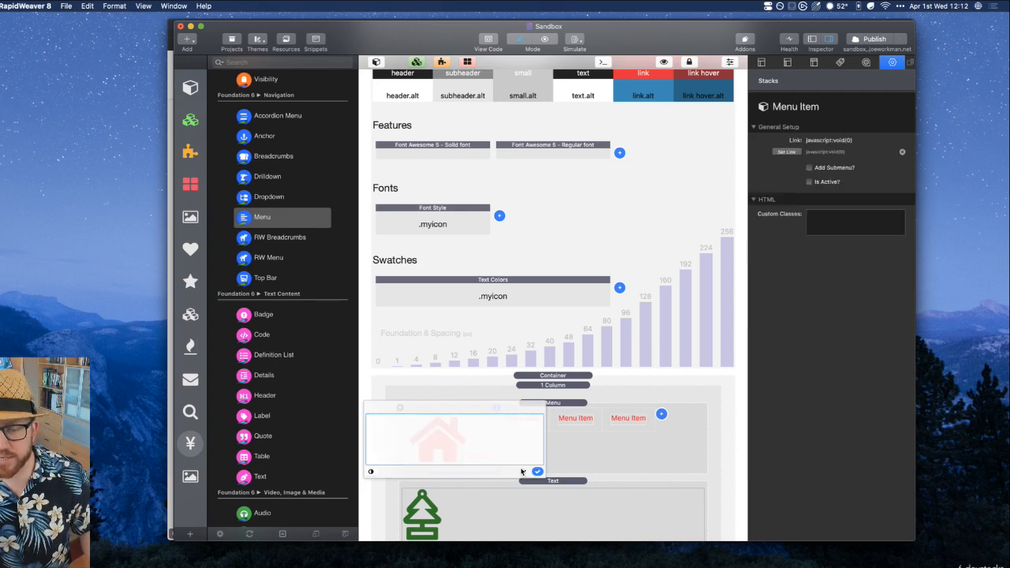
Replace the .myicon Text Colors swatch with a Font Color swatch in Site Styles
scroll(471, 447, down, 1)
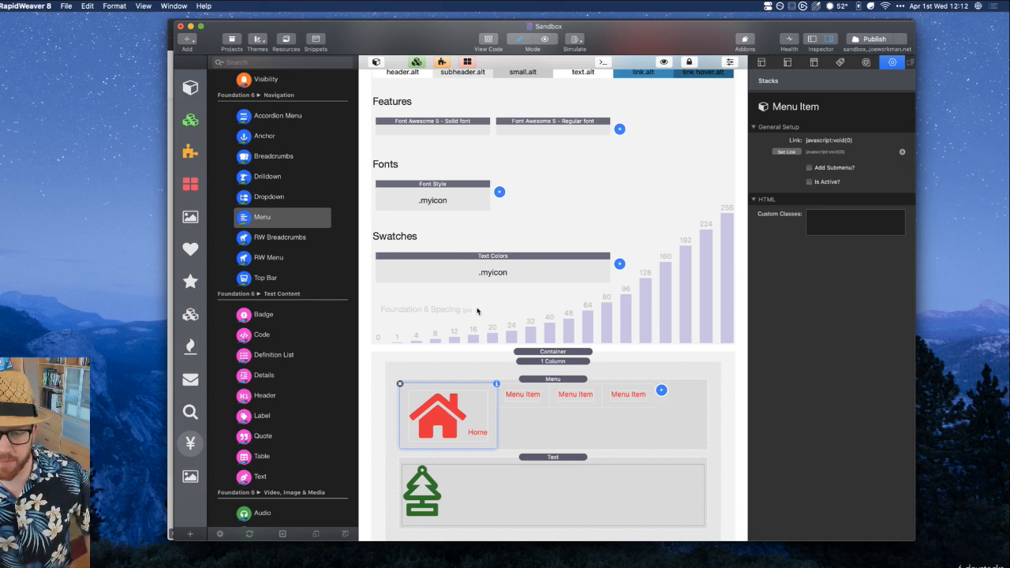
click(487, 261)
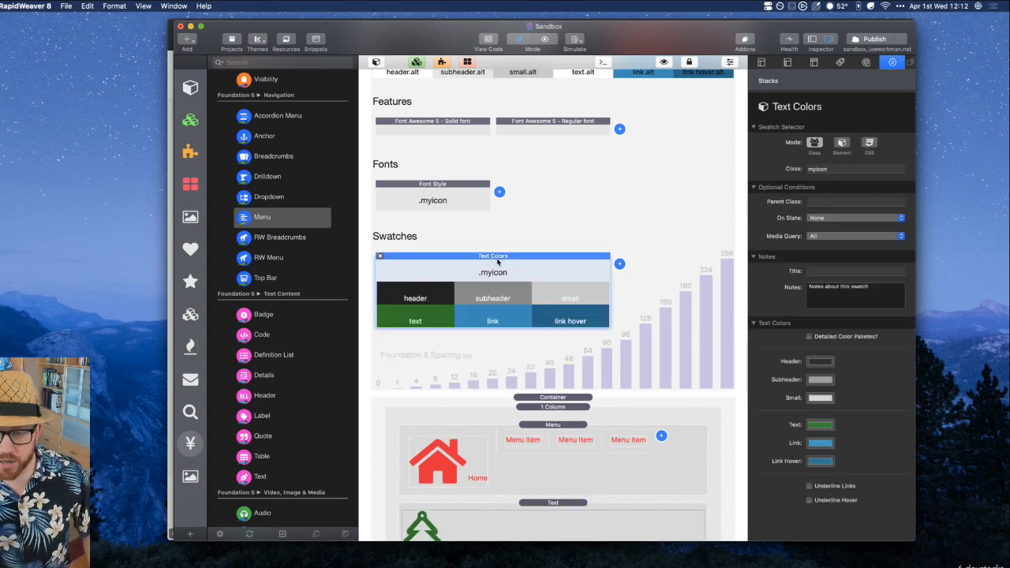
click(380, 256)
click(378, 264)
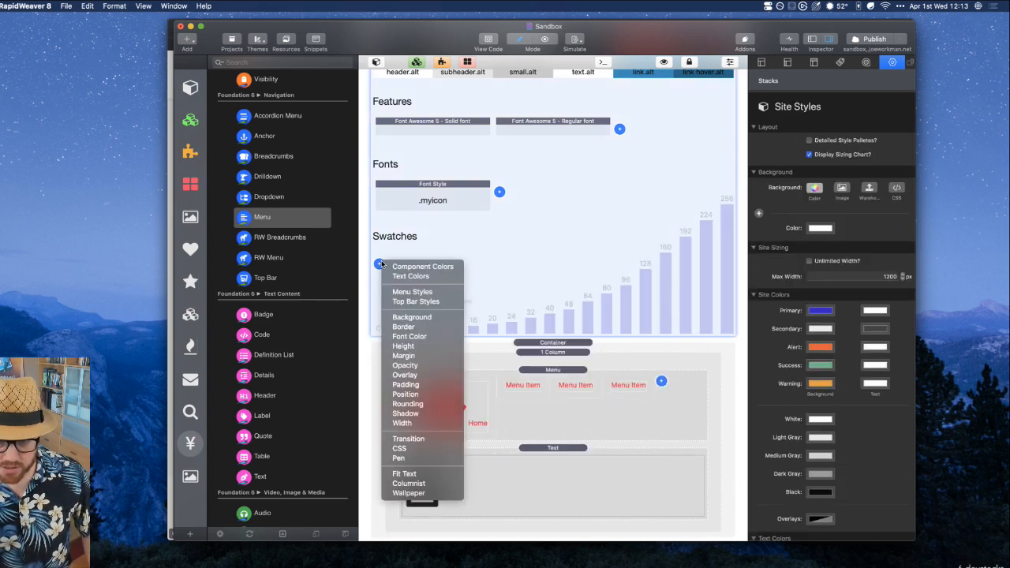
click(417, 340)
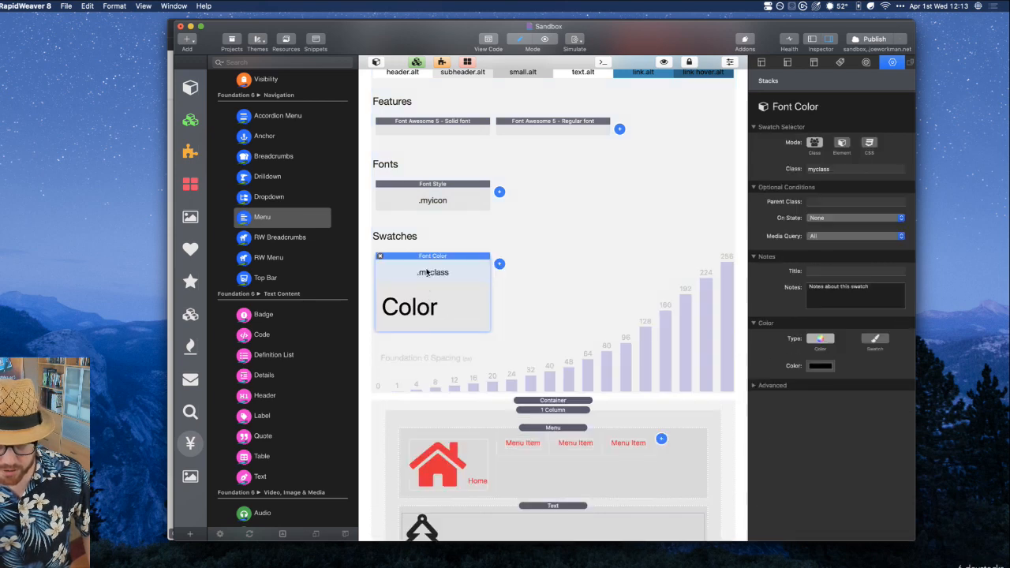
Set the Font Color swatch to a purple-blue color and its class to myicon
click(825, 368)
click(563, 382)
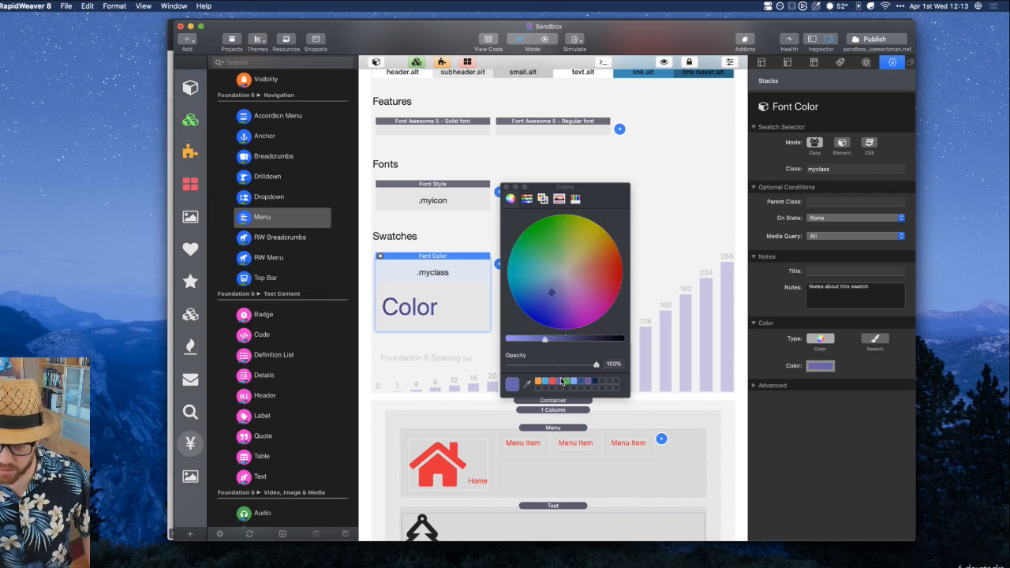
click(510, 186)
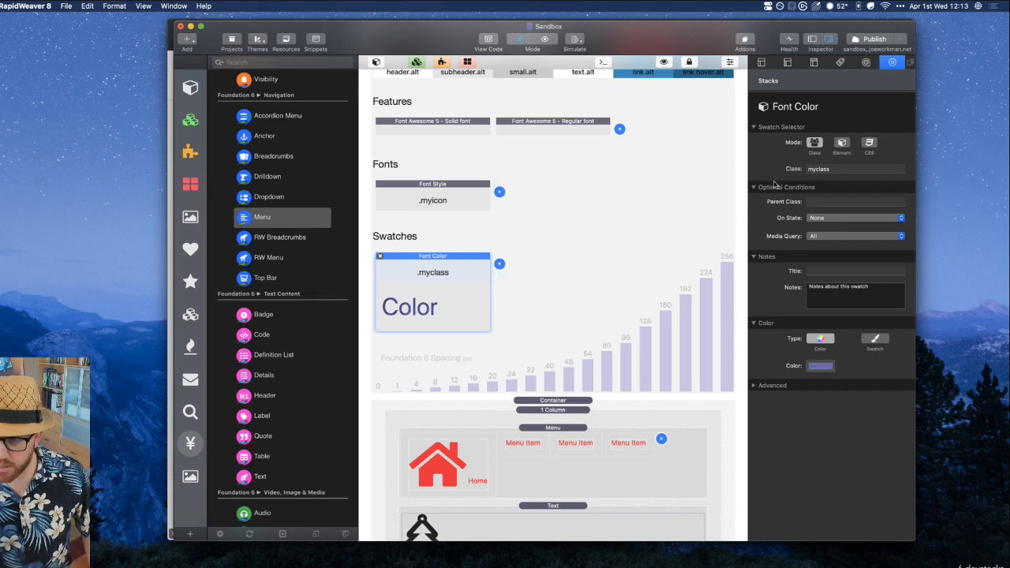
double_click(826, 170)
text(myicon)
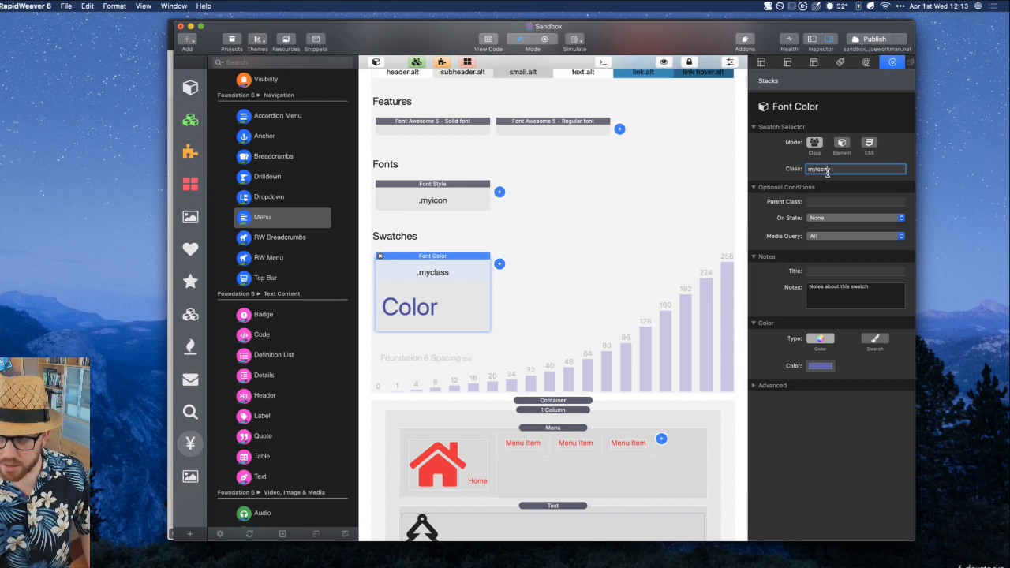
key(Tab)
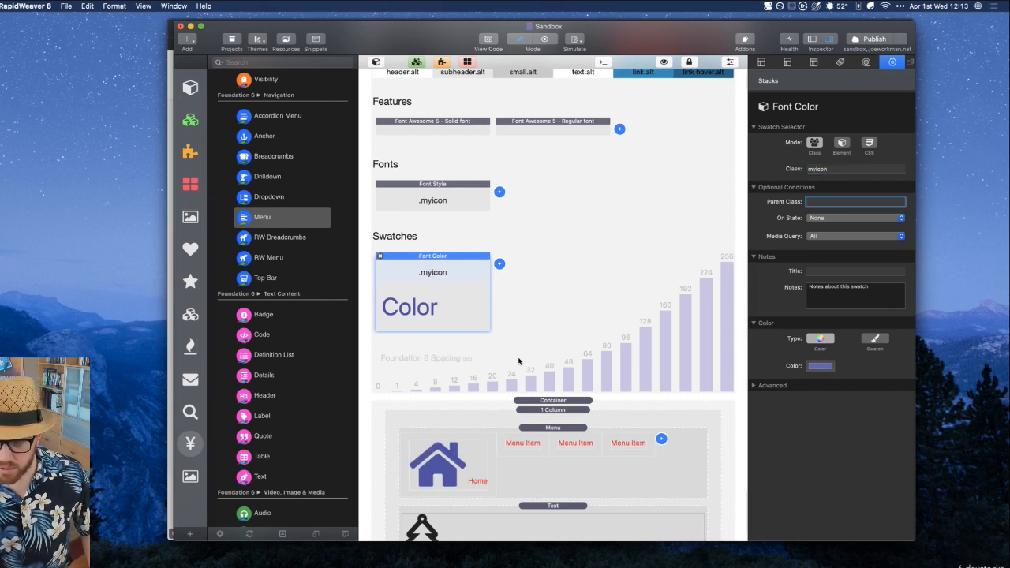
click(490, 297)
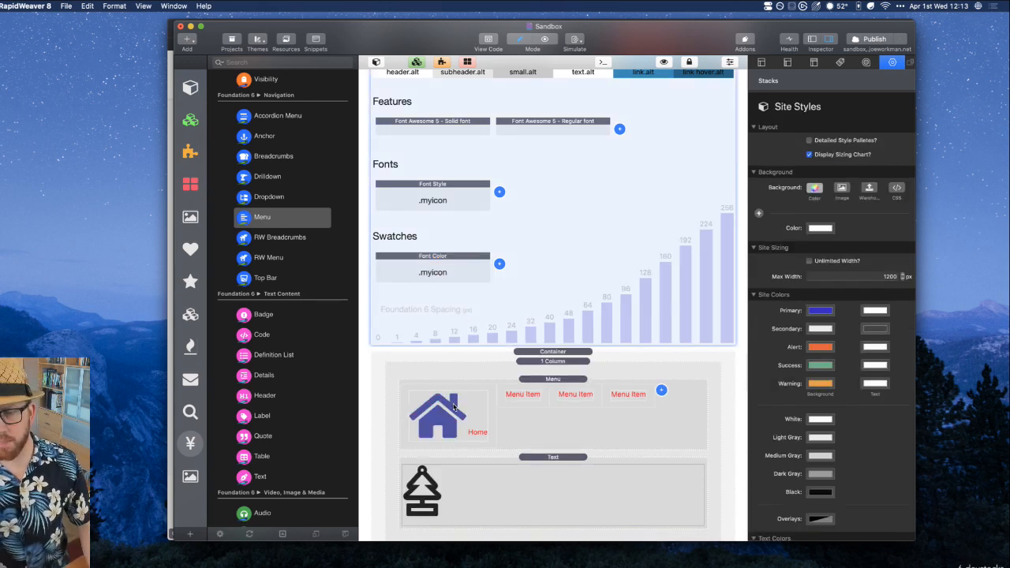
Review the .myicon Font Color swatch and the Home menu item's icon code without changing them
click(447, 257)
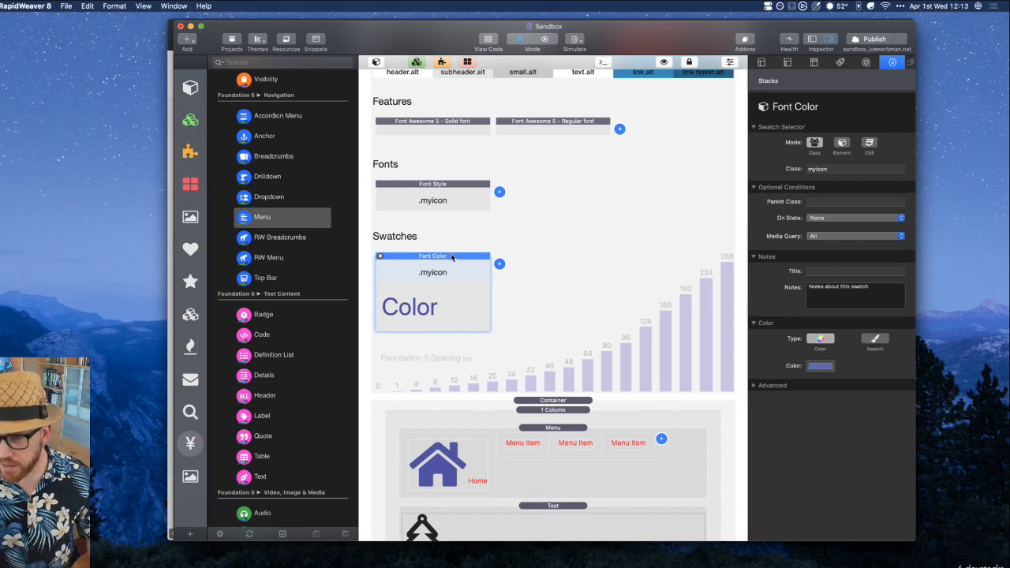
click(552, 342)
click(444, 427)
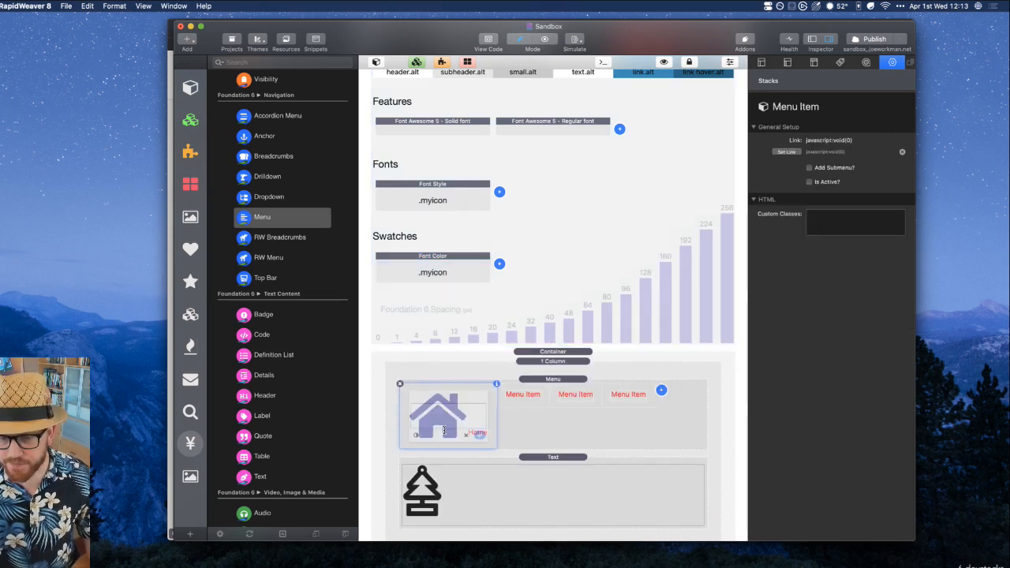
double_click(442, 425)
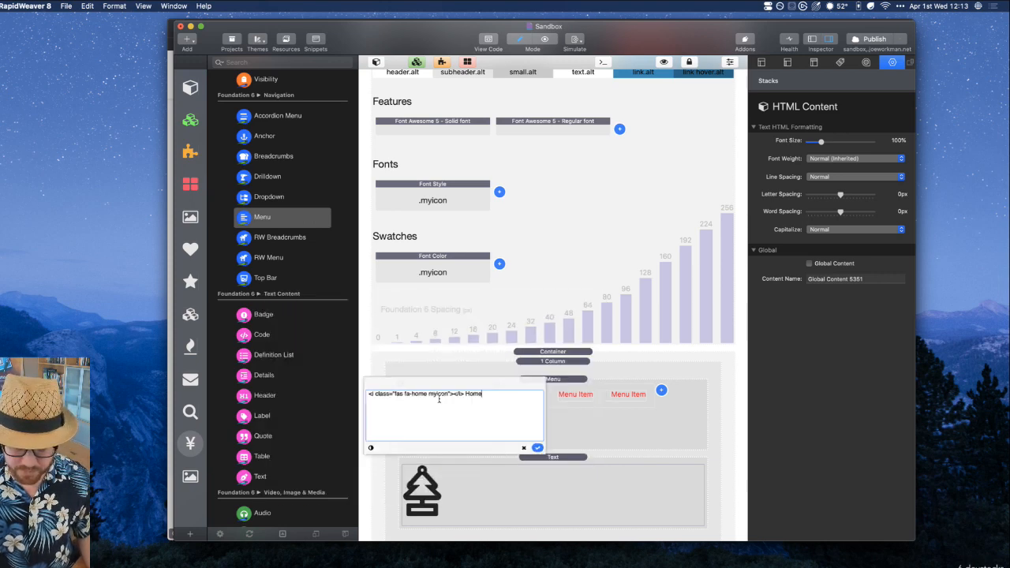
click(536, 447)
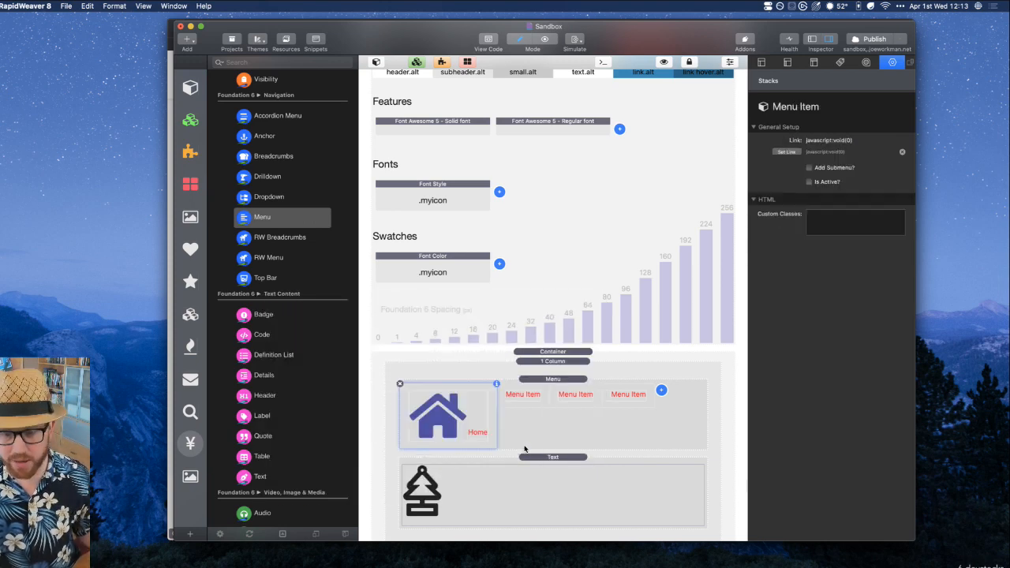
double_click(456, 397)
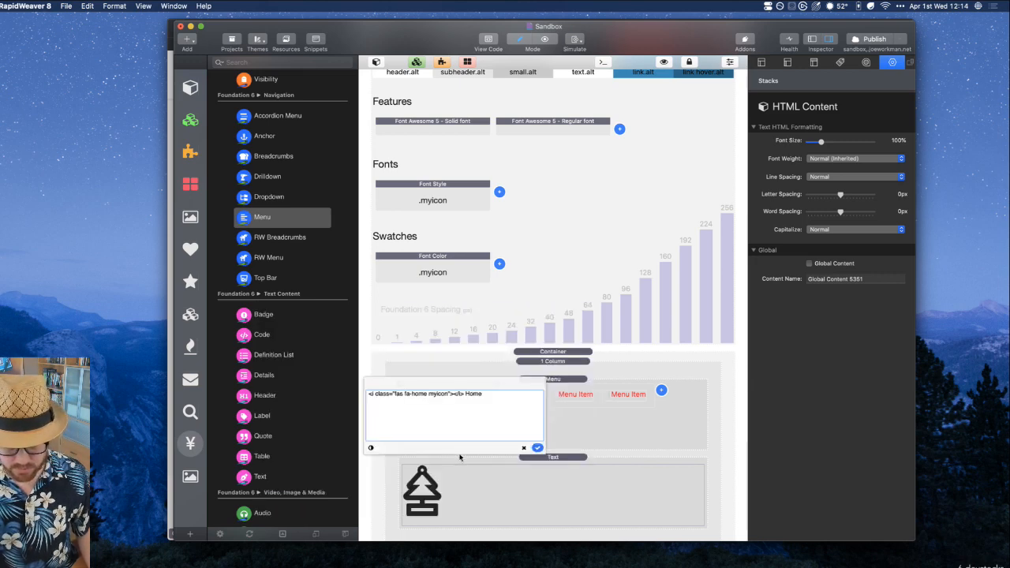
click(524, 448)
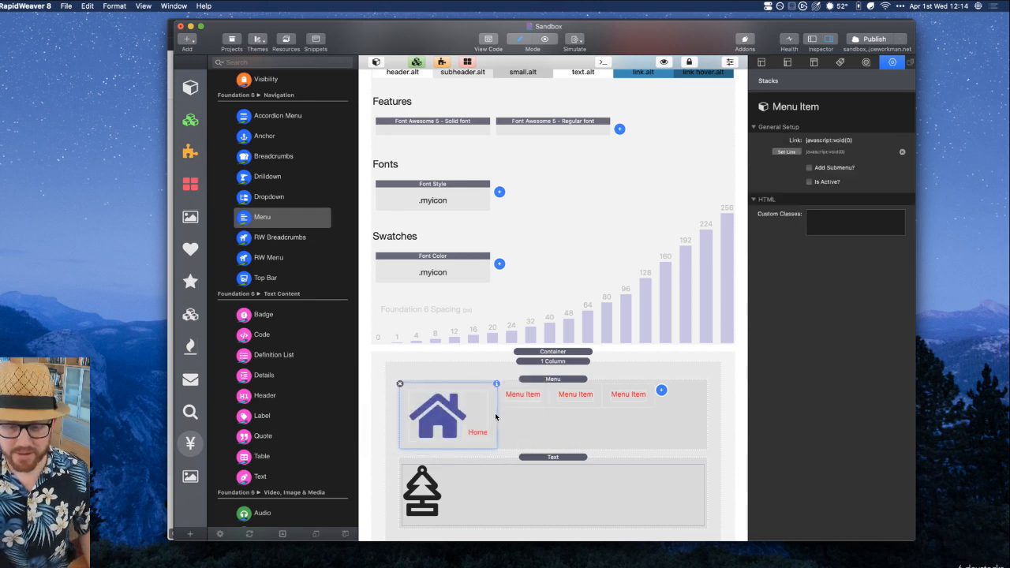
Check the icon code inside the Home menu item and leave it unchanged
double_click(470, 405)
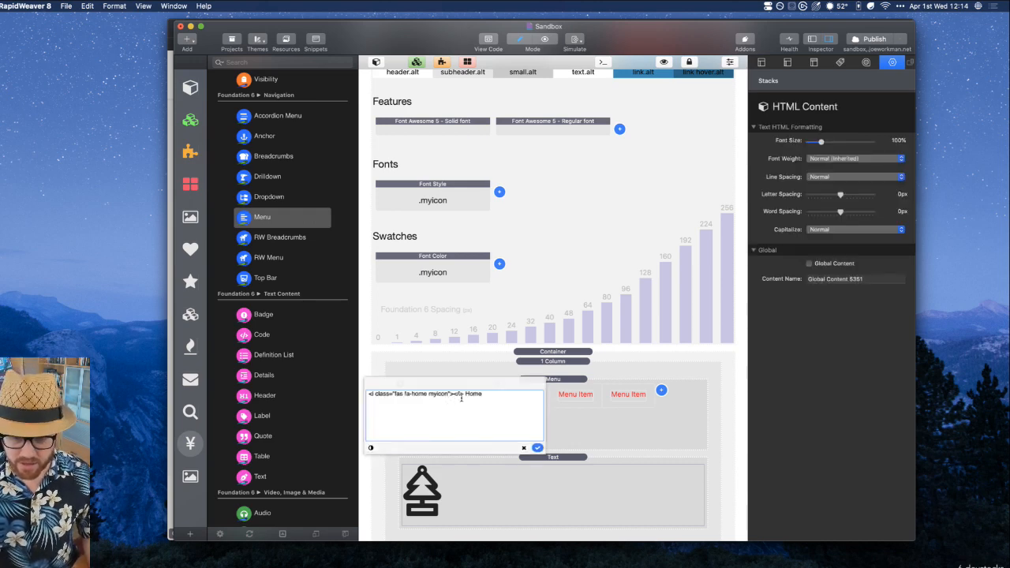
click(523, 449)
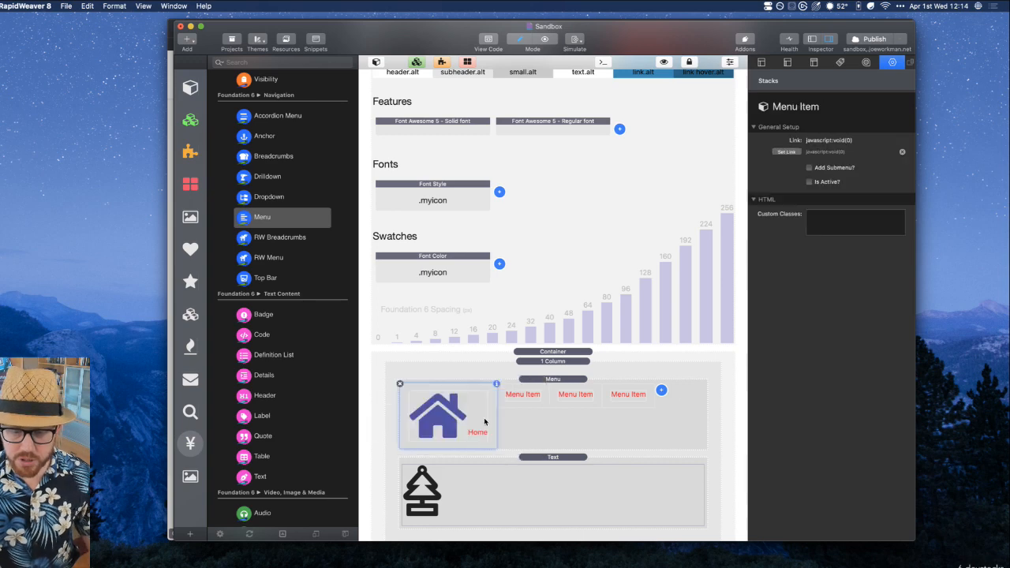
Show the site's page list and delete the Menu stack from the Home Page
click(812, 38)
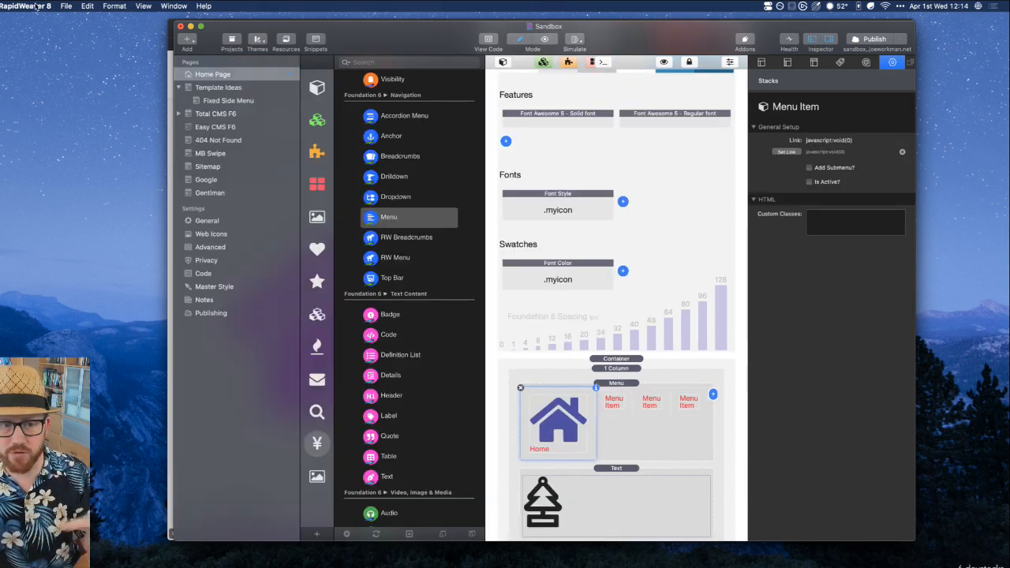
click(220, 87)
click(220, 73)
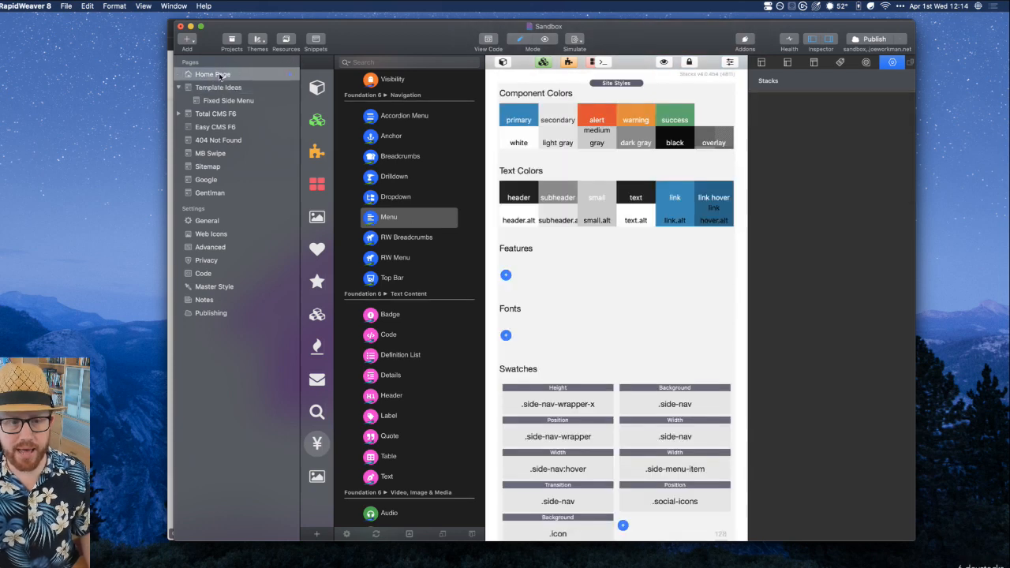
click(625, 384)
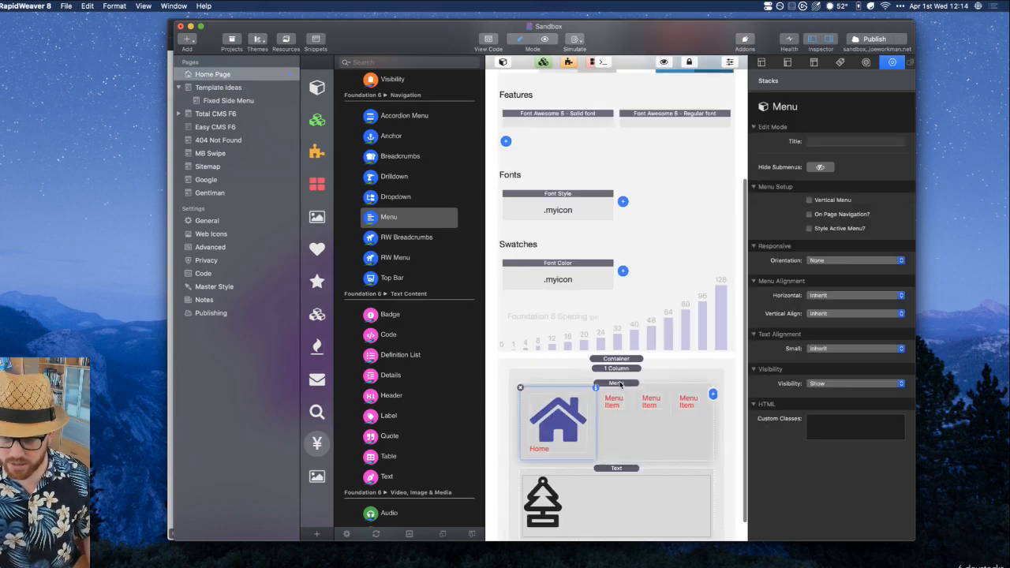
click(520, 386)
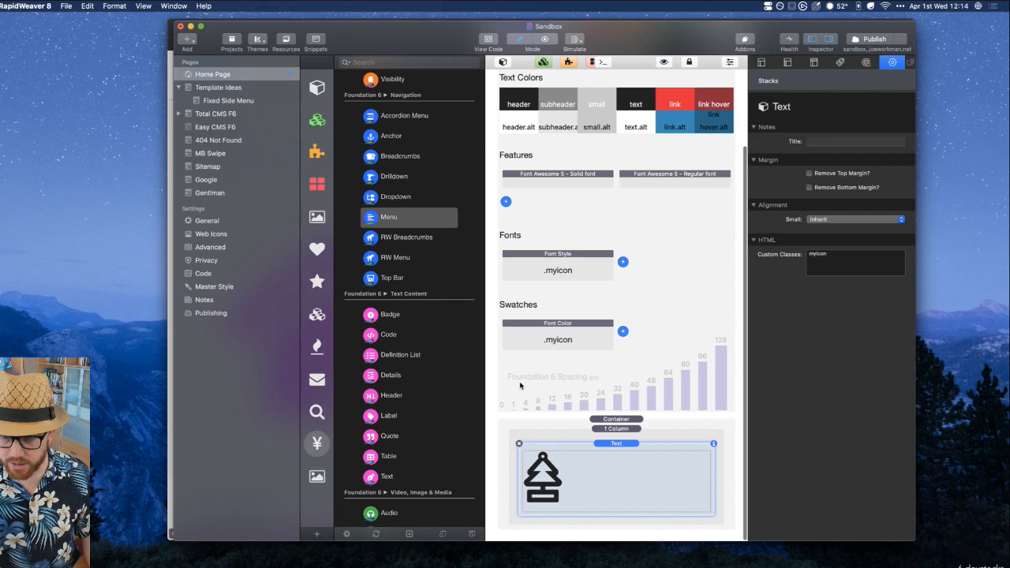
Insert the icon code <i class="fas fa-home"></i> before the Home Page's name in the page list
click(763, 62)
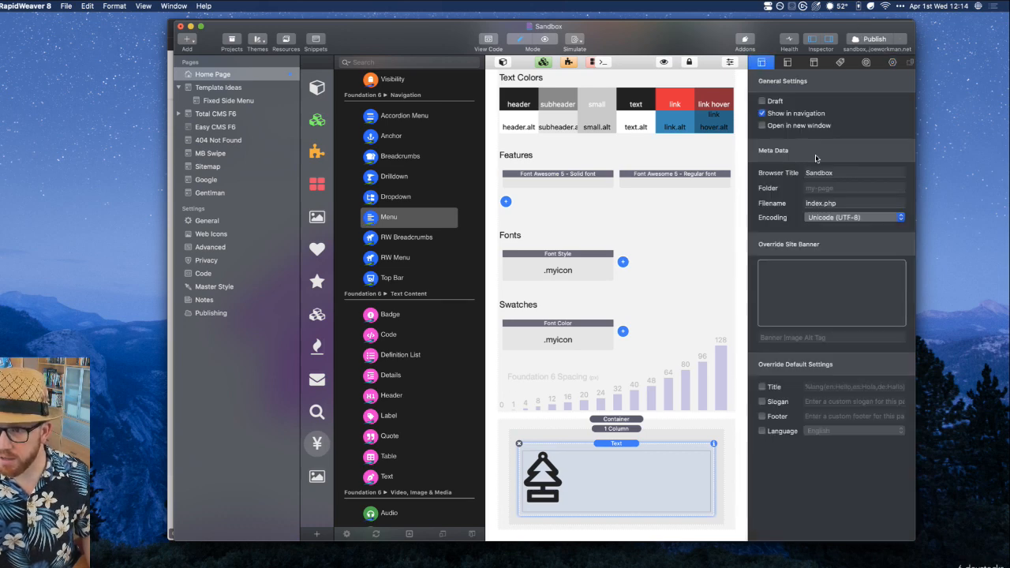
click(835, 175)
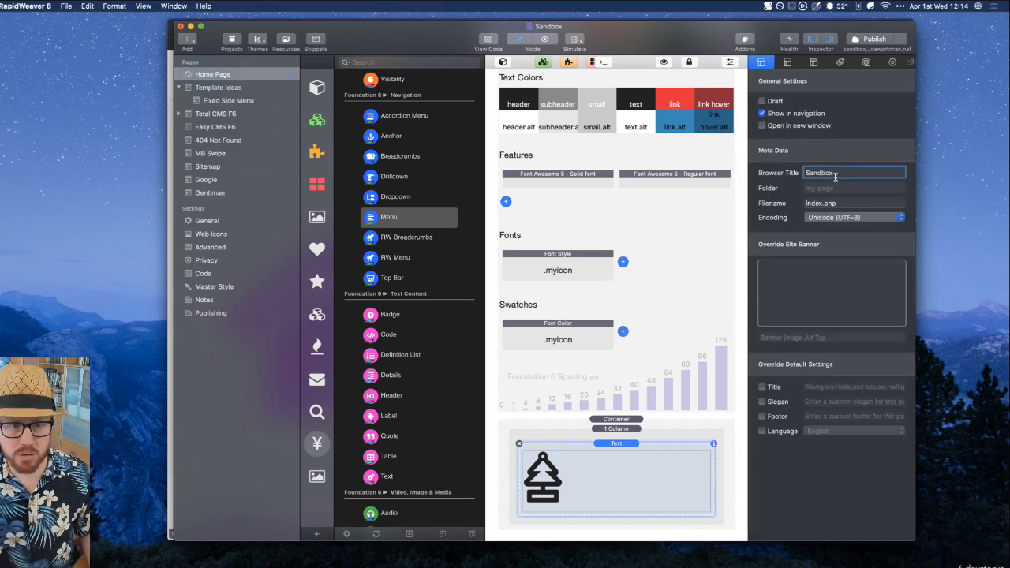
click(222, 76)
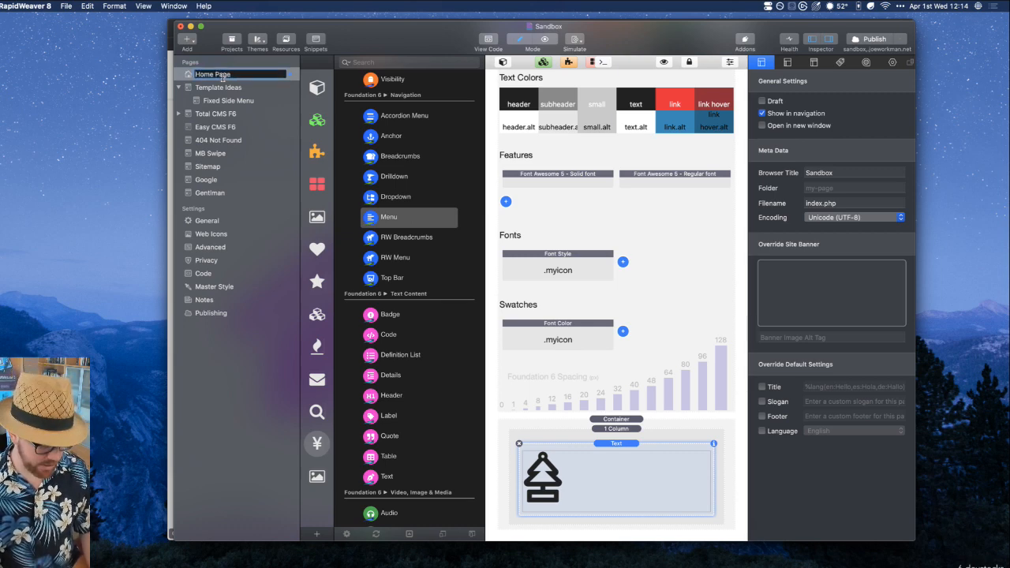
key(Left)
text(<i class="fas fa-home"></i>)
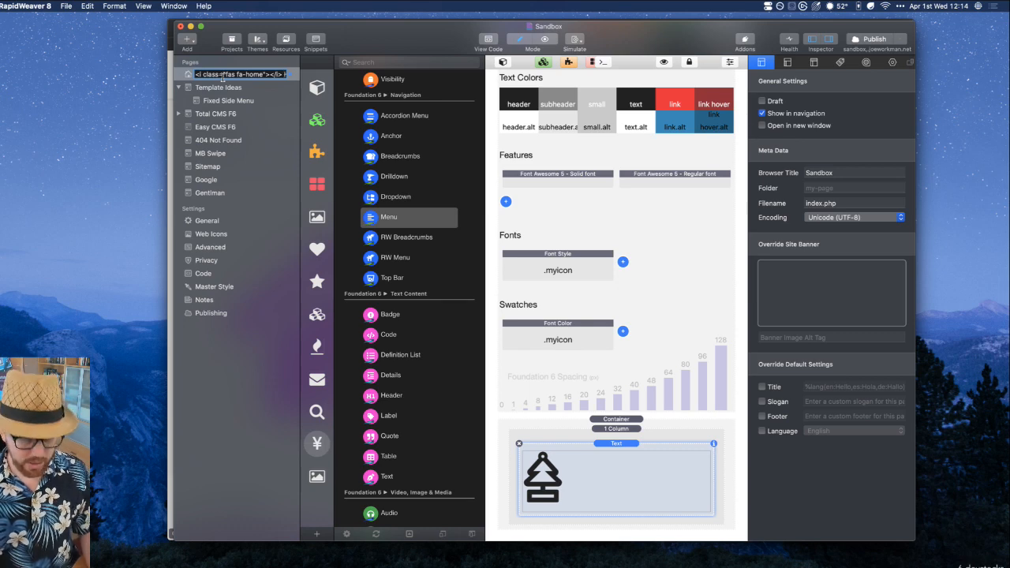
key(Return)
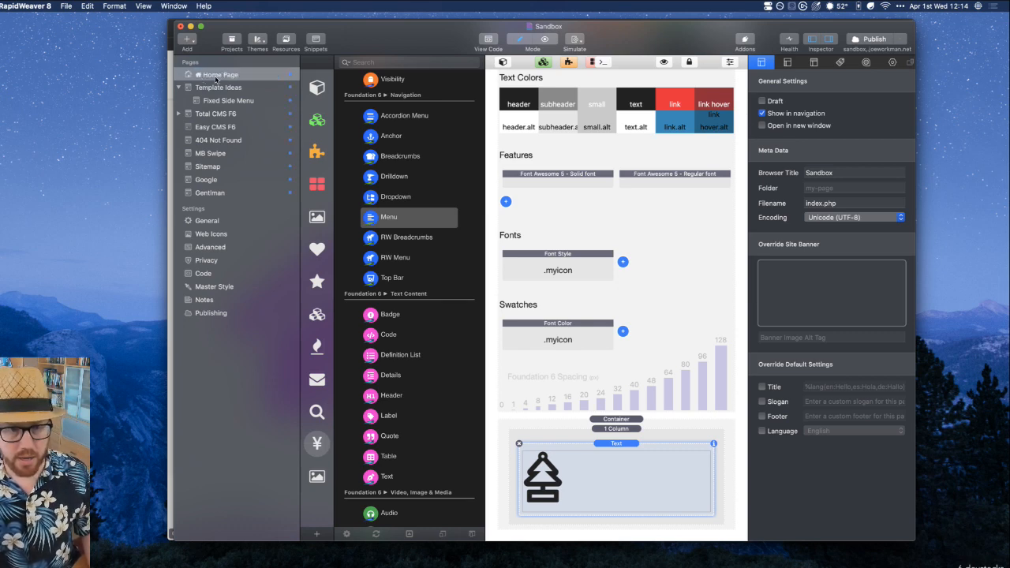
Inspect and copy the icon code in the Home Page's name without changing it
double_click(199, 76)
key(super+c)
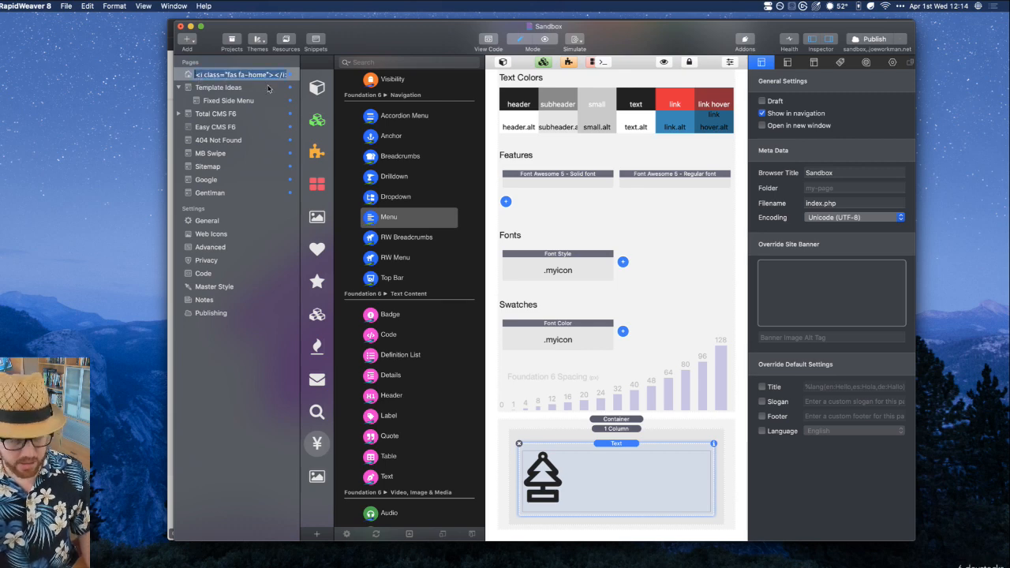
key(Return)
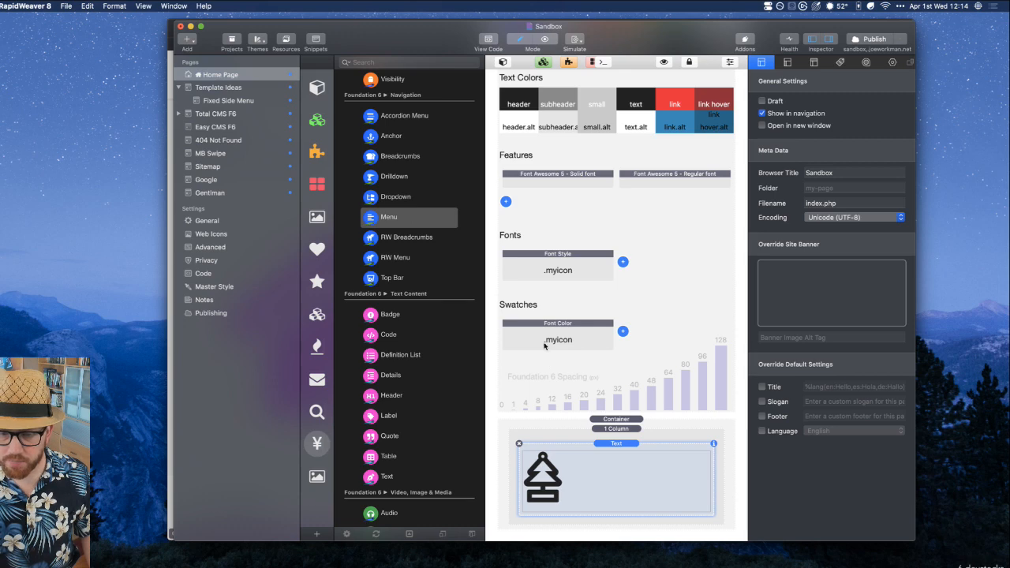
double_click(236, 79)
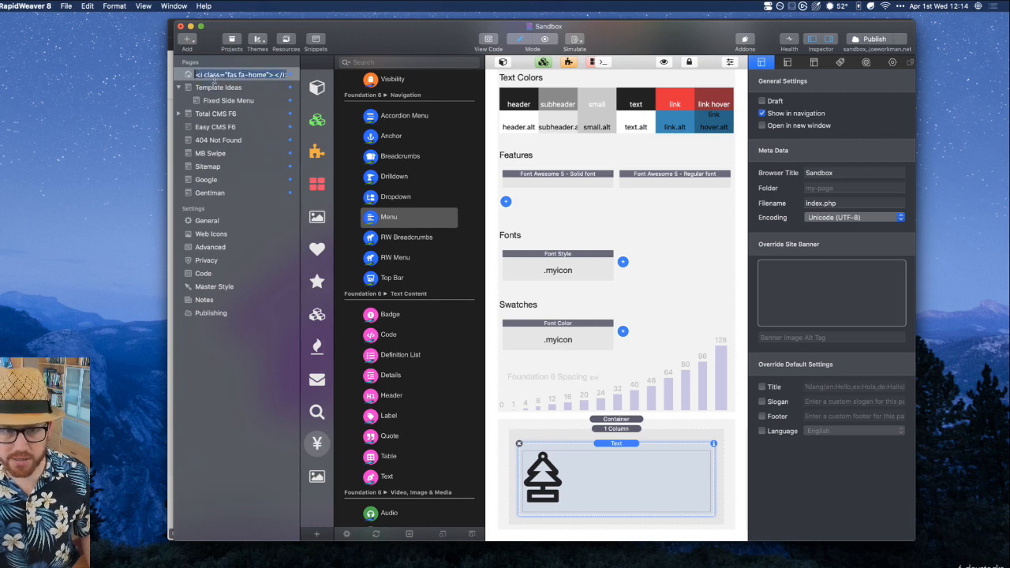
click(564, 332)
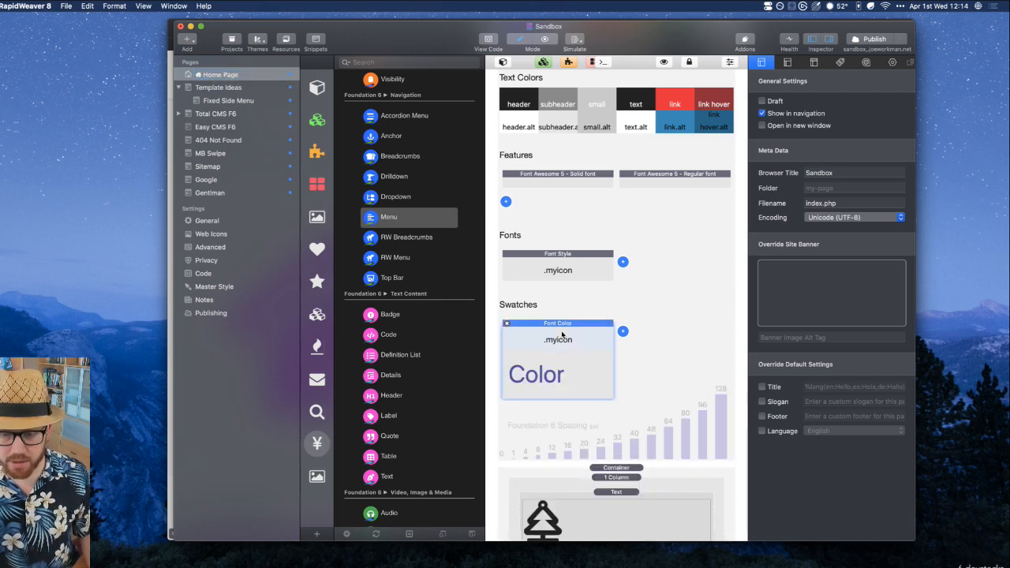
Add an RW Menu stack above the Text stack and preview the Home Page
click(377, 239)
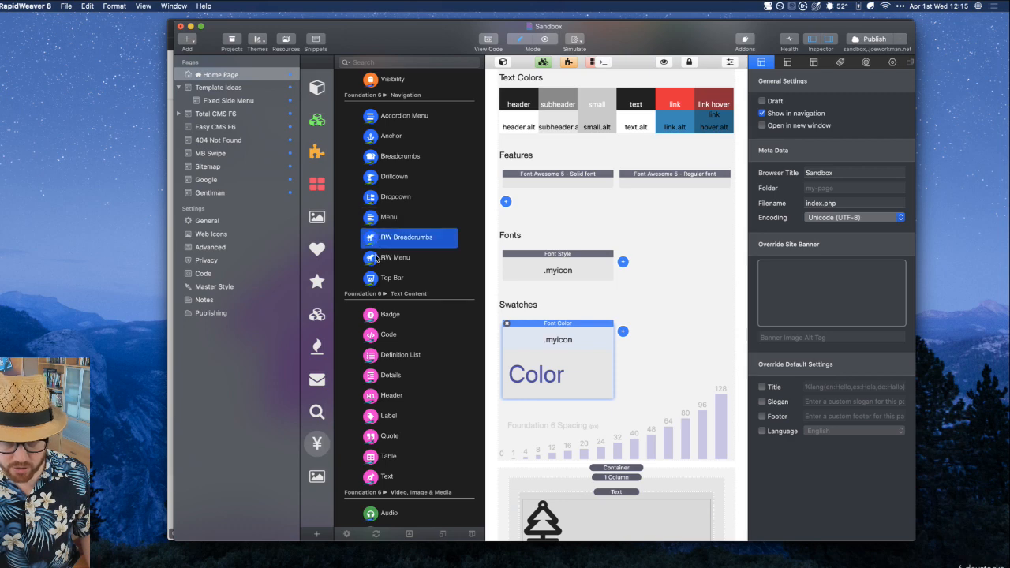
click(376, 258)
drag(376, 258, 626, 495)
scroll(621, 483, down, 3)
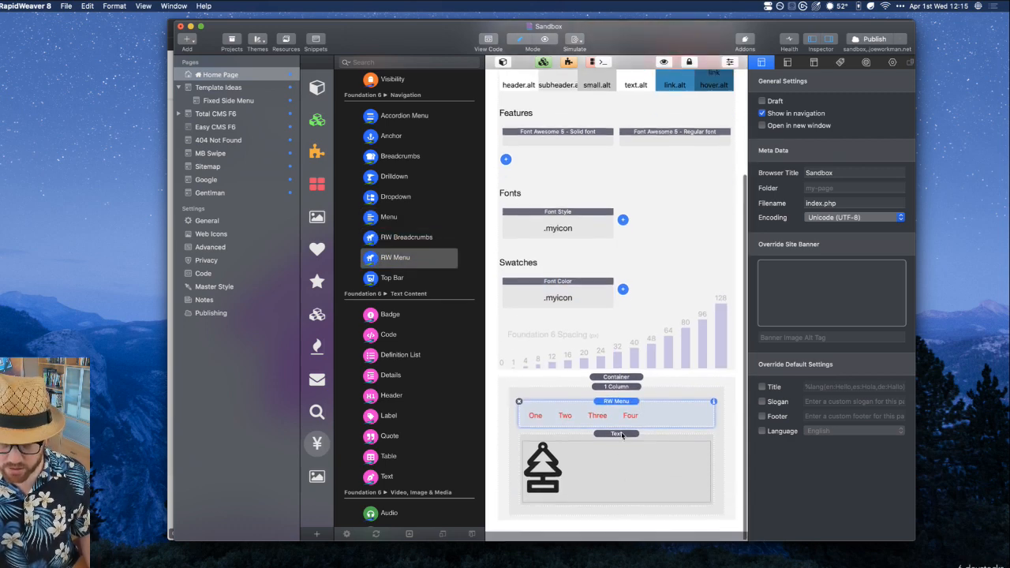
key(super+r)
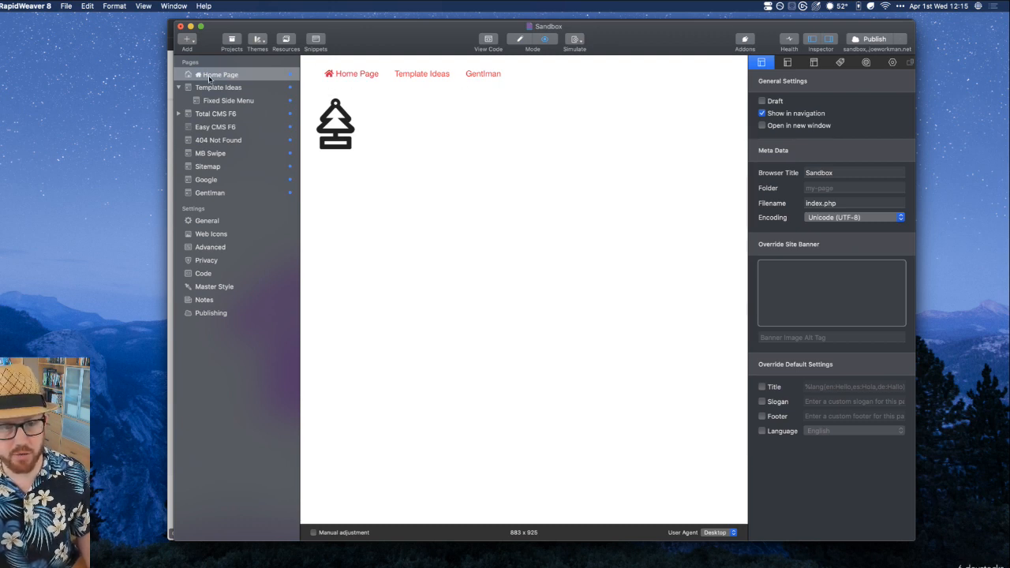
Examine the icon code in the Home Page's name against the previewed menu, switching briefly to the Template Ideas page and back
double_click(217, 75)
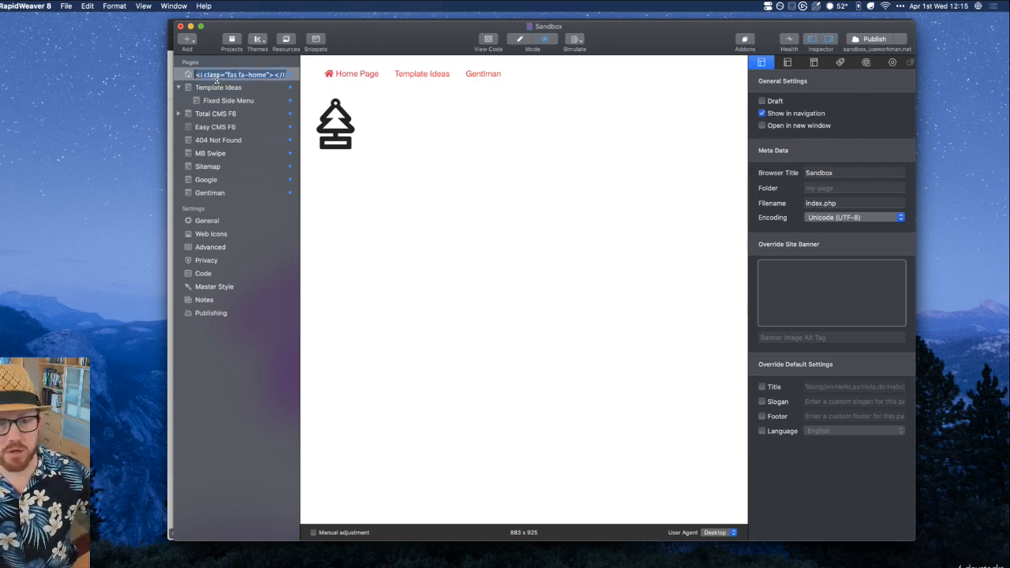
key(Right)
scroll(267, 81, left, 3)
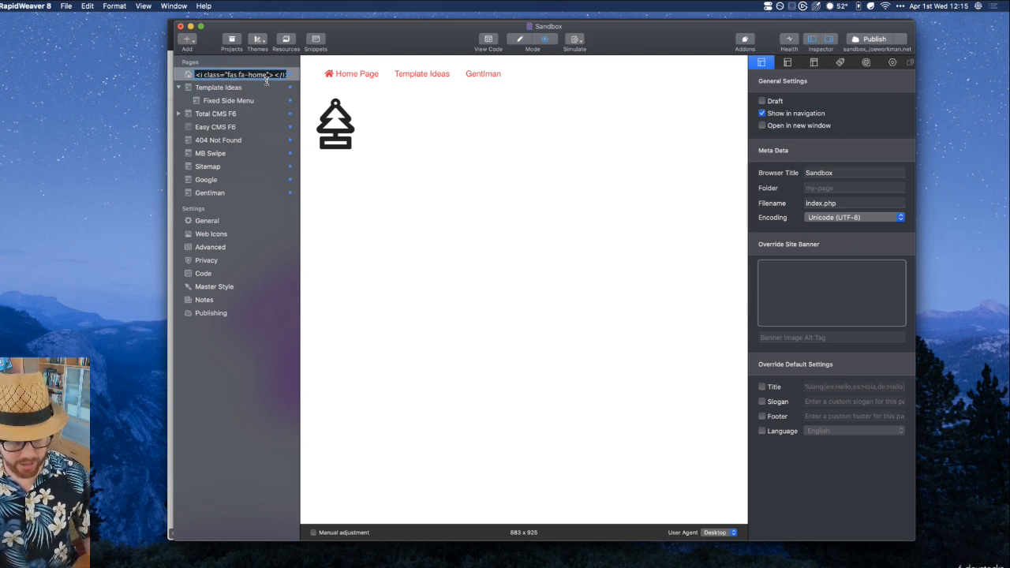
key(Return)
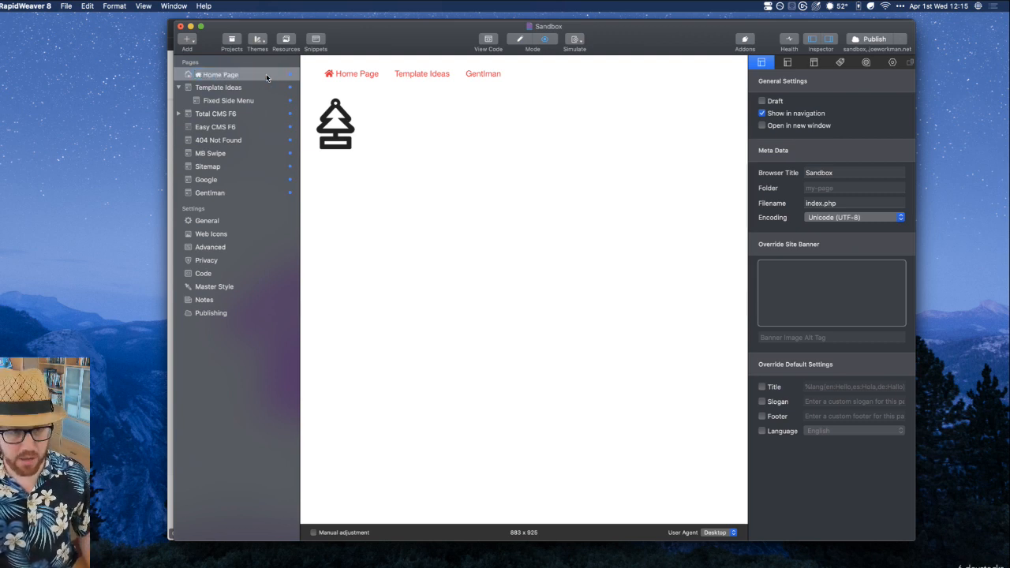
double_click(200, 77)
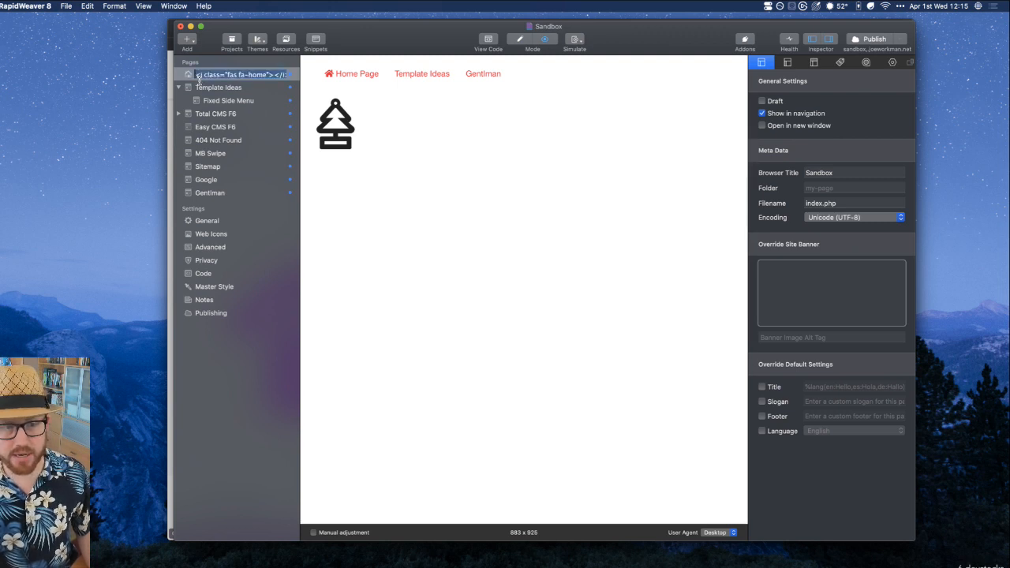
key(Return)
click(245, 87)
click(235, 76)
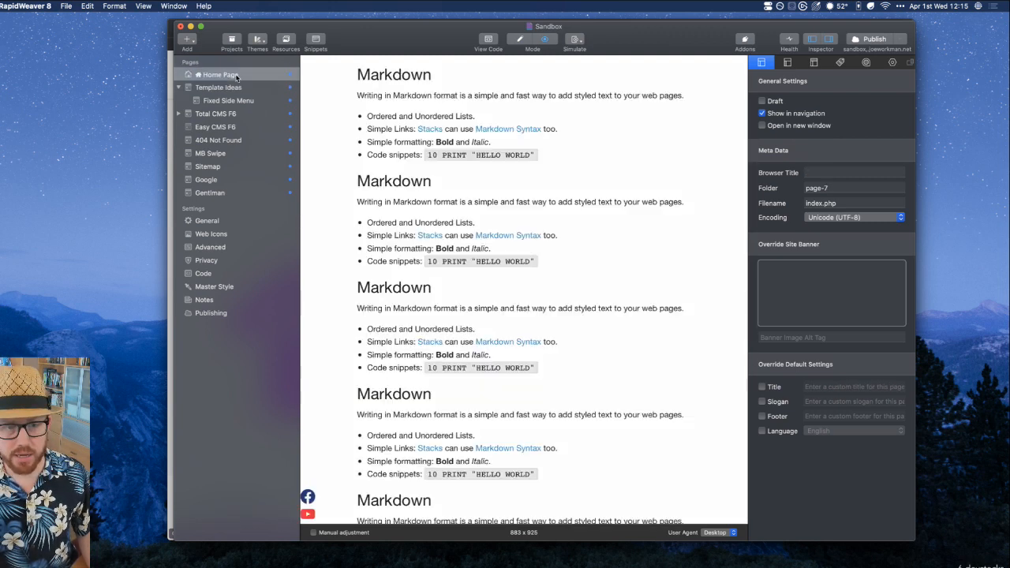
double_click(236, 76)
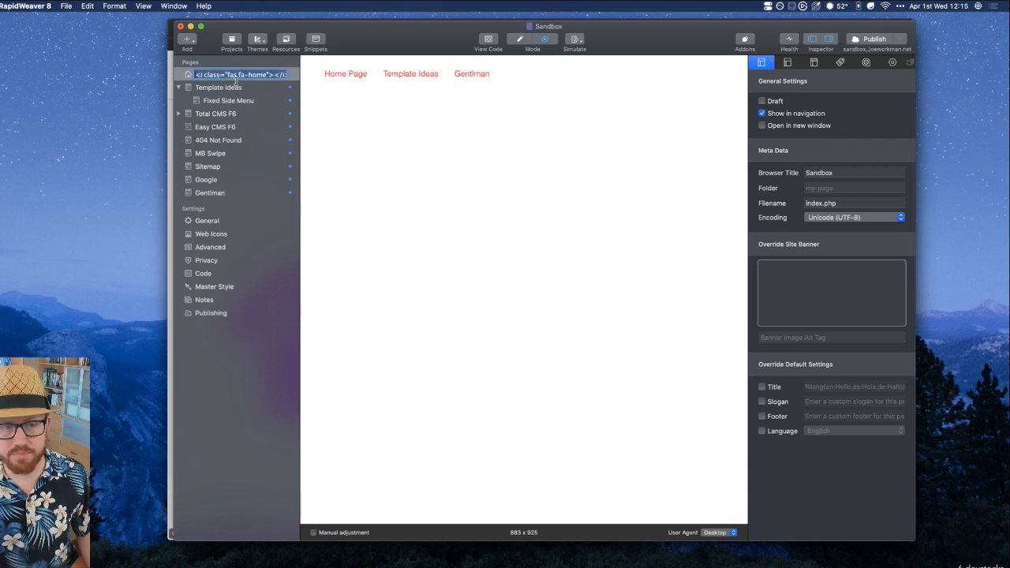
click(237, 87)
click(229, 77)
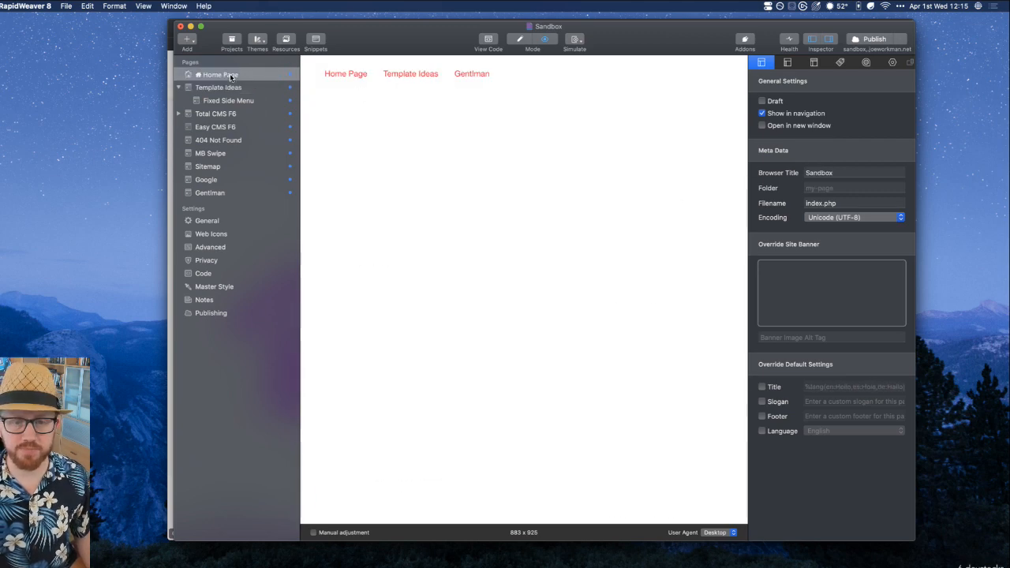
Return the Home Page to edit mode and delete the RW Menu stack
key(super+shift+p)
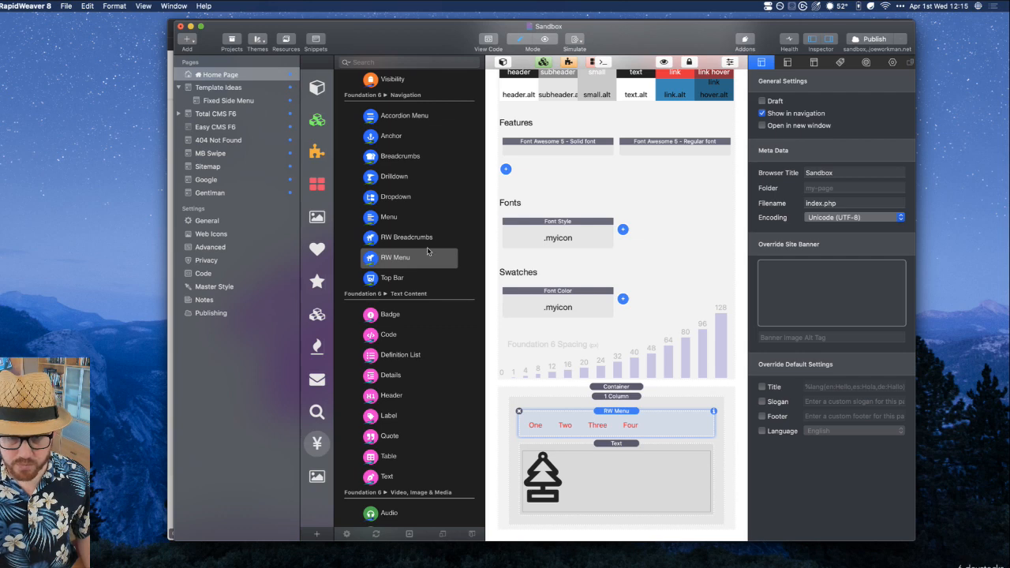
click(519, 411)
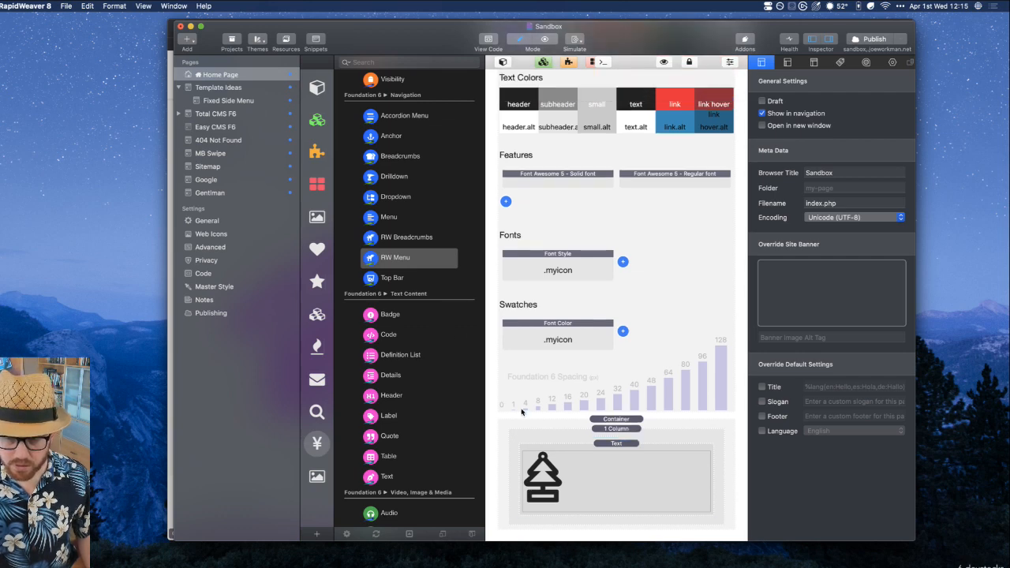
key(super+Tab)
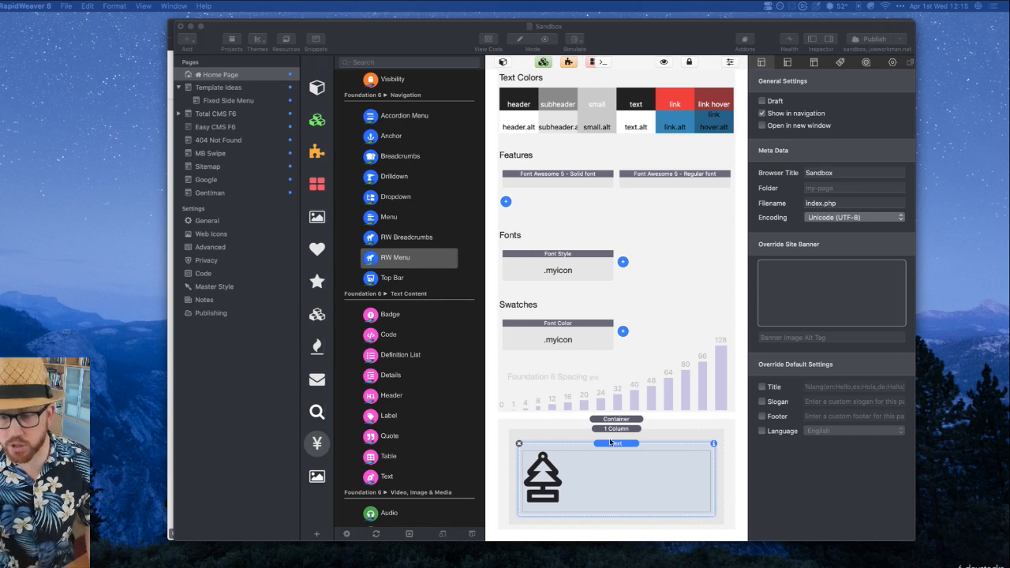
Add the icon code <i class="fas fa-home"></i> on a second line in the Text stack, below the air-freshener icon code
click(577, 325)
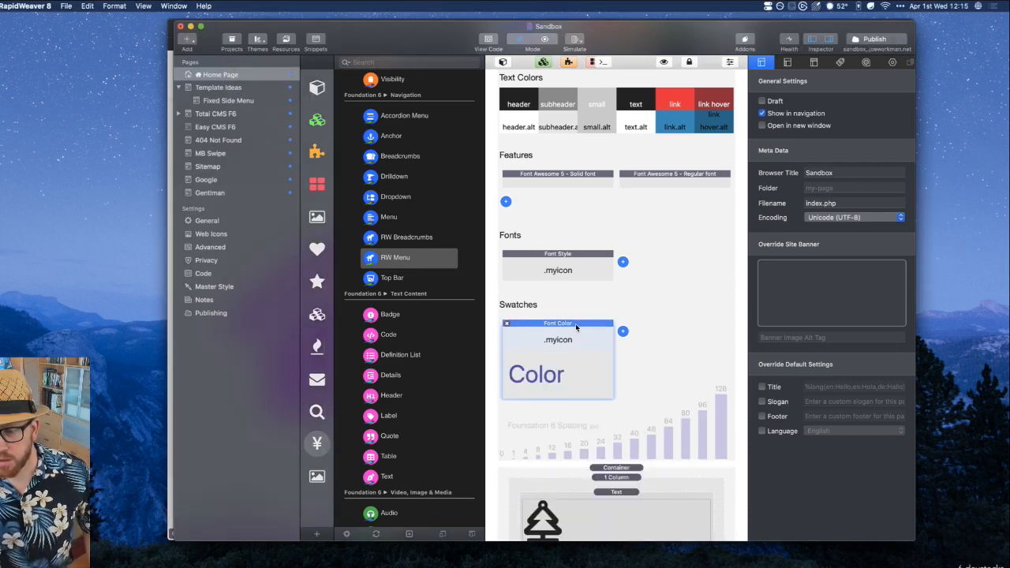
scroll(583, 347, down, 3)
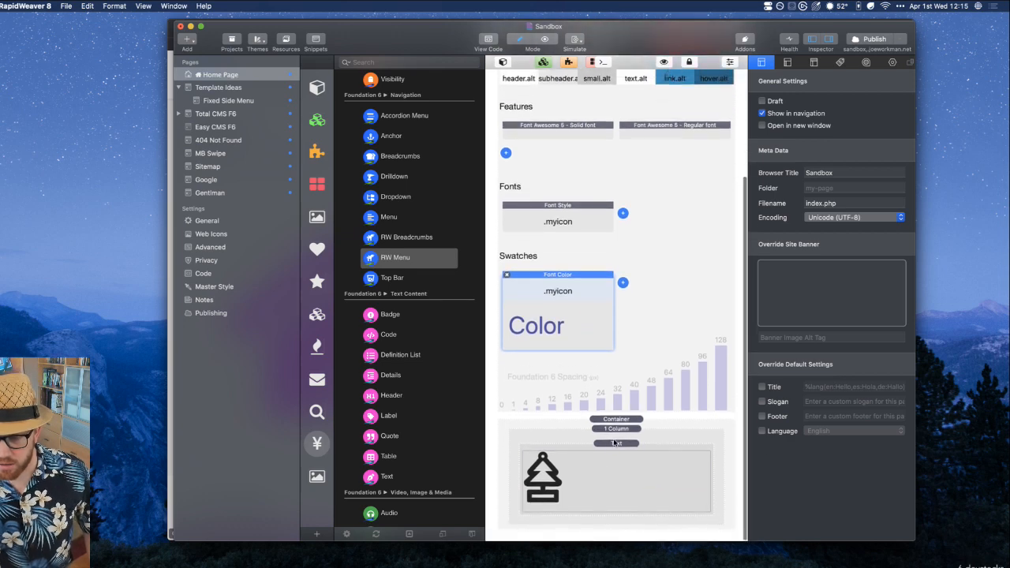
click(614, 442)
double_click(586, 480)
text(<i class="far fa-air-freshener"></i>)
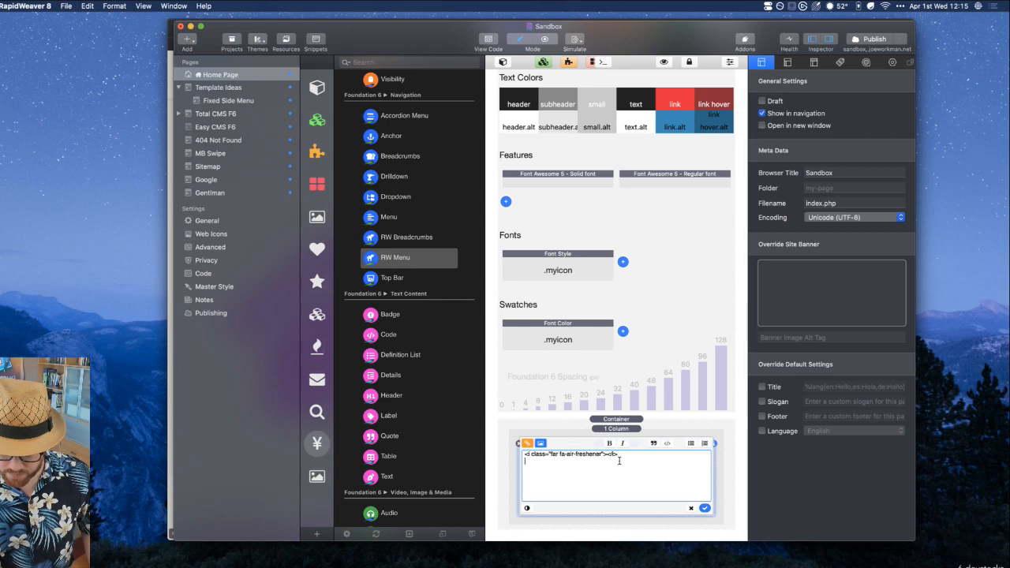
key(super+space)
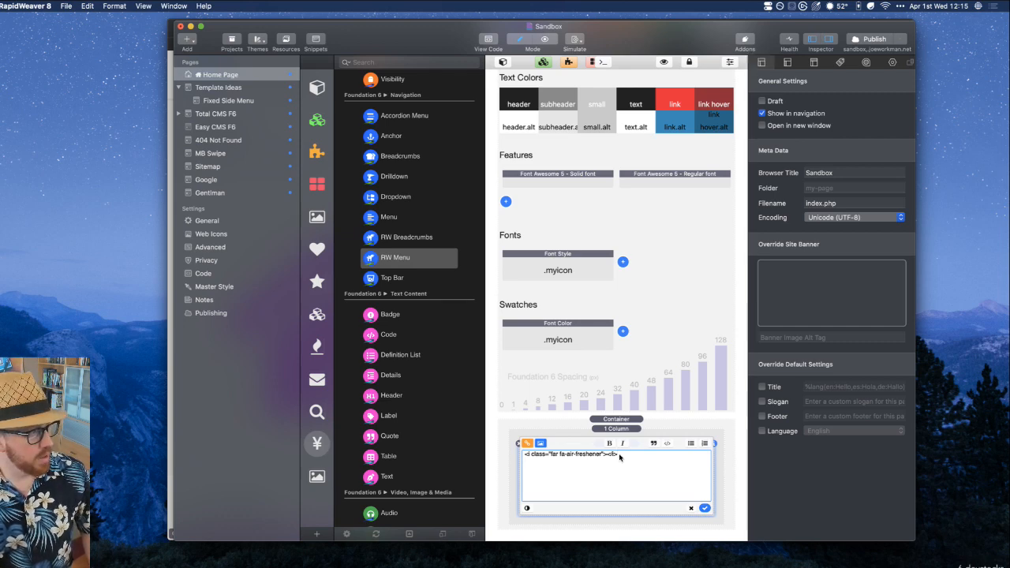
key(super+Tab)
key(Return)
key(super+v)
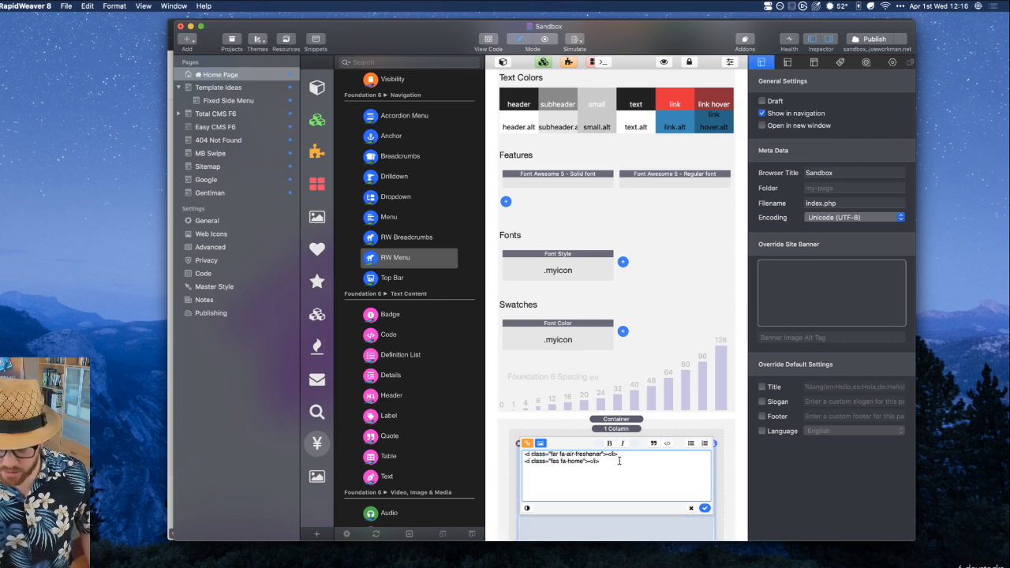
click(703, 507)
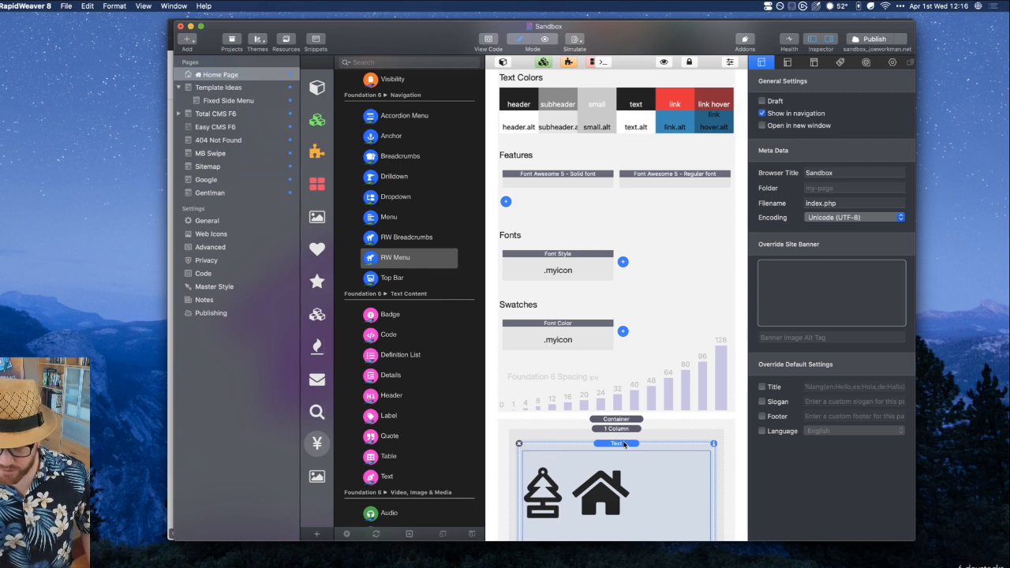
scroll(624, 445, down, 2)
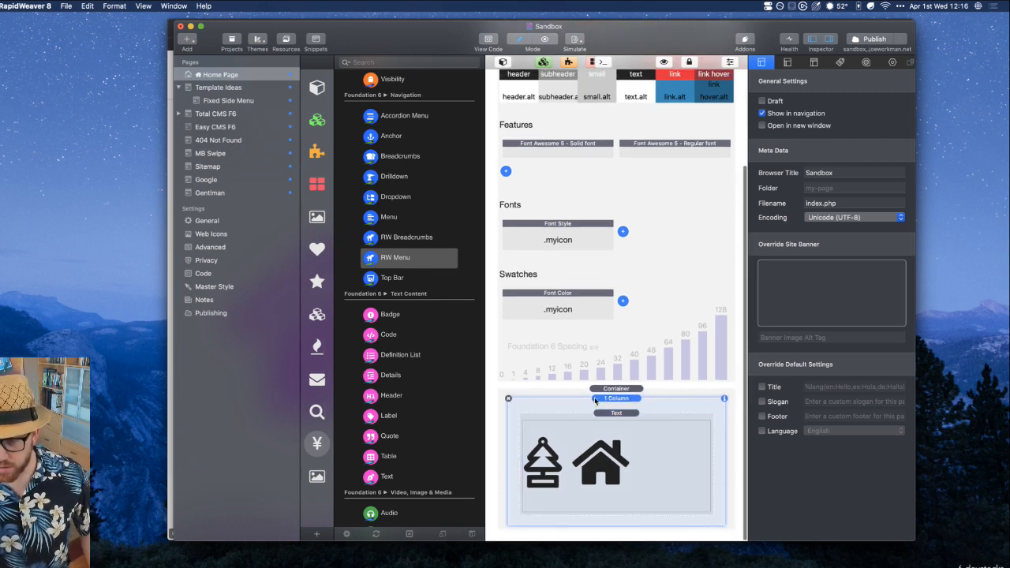
Duplicate the Text stack containing the air-freshener and home icons inside the 1 Column stack
key(super+d)
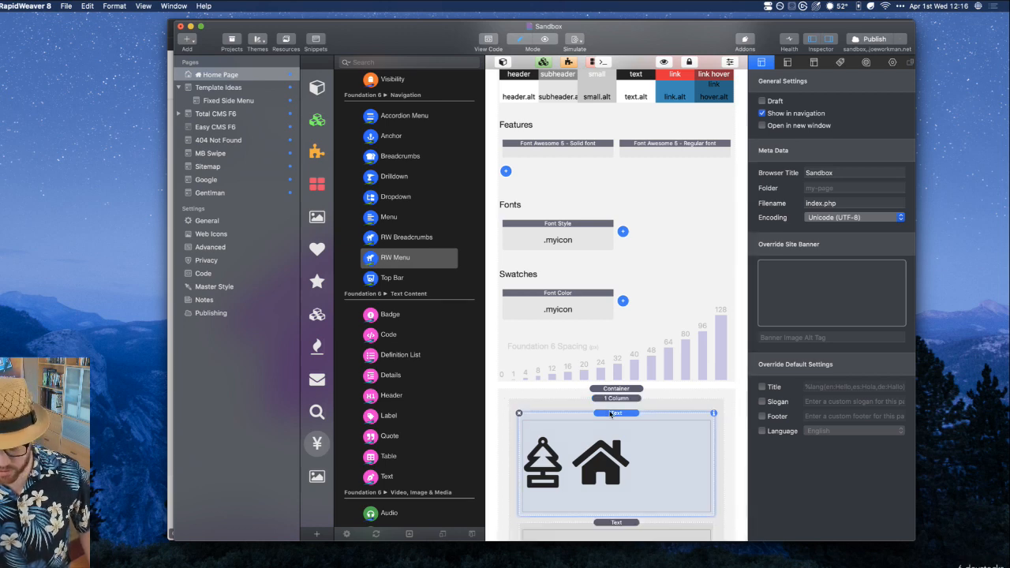
scroll(609, 410, down, 5)
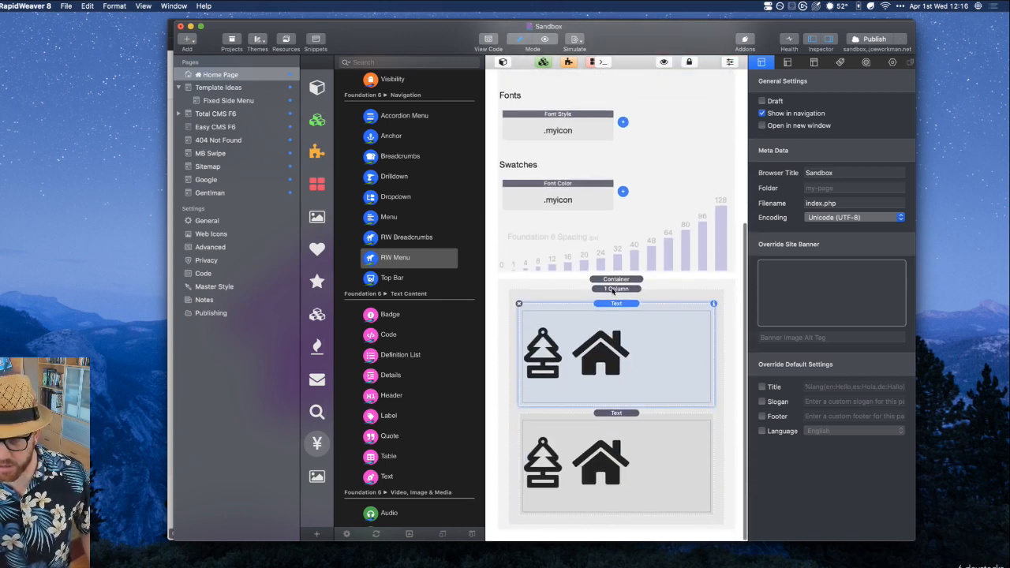
click(616, 289)
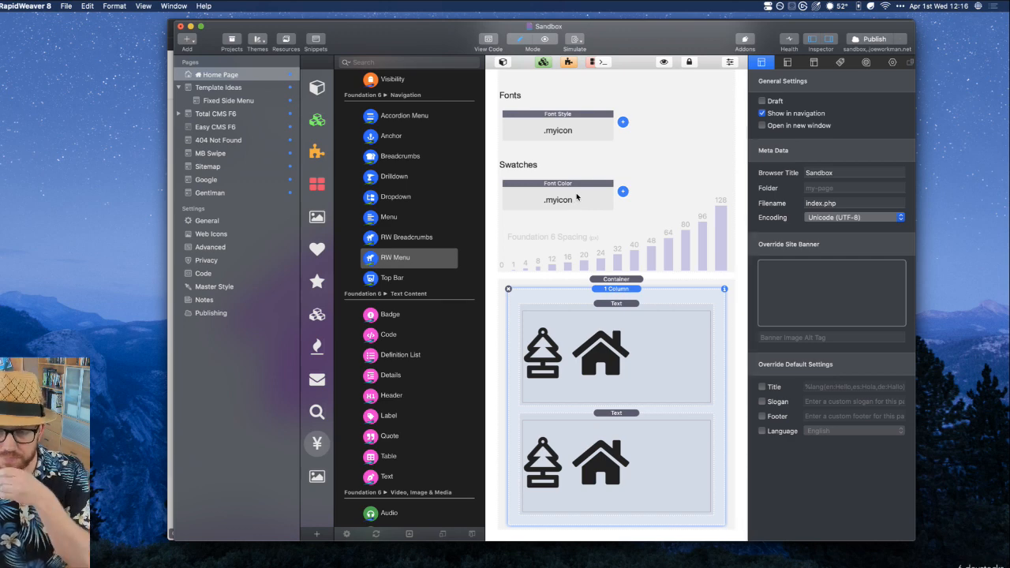
Examine the far and fas style prefixes in the upper Text stack's icon code and close its editor
double_click(605, 386)
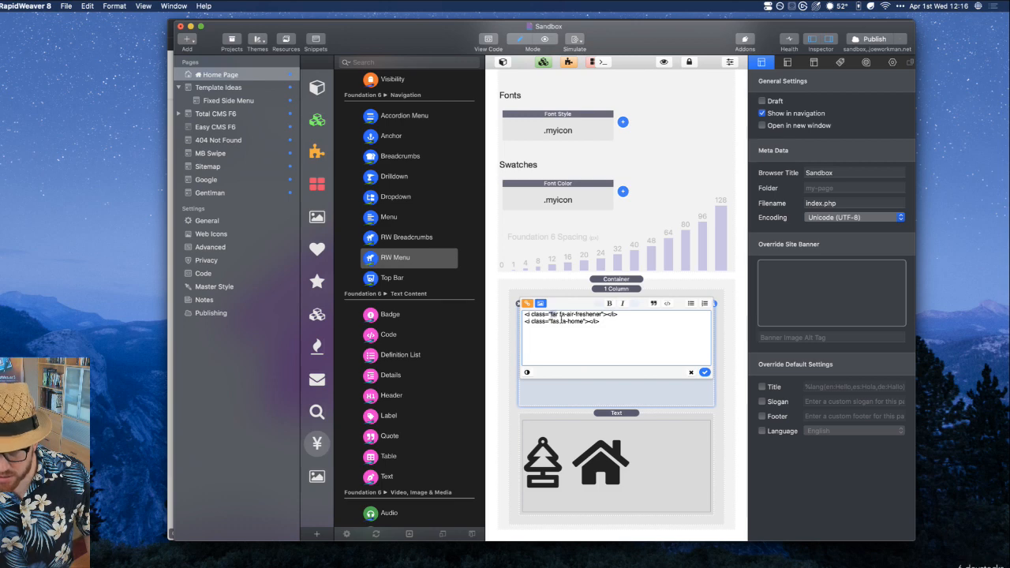
double_click(554, 322)
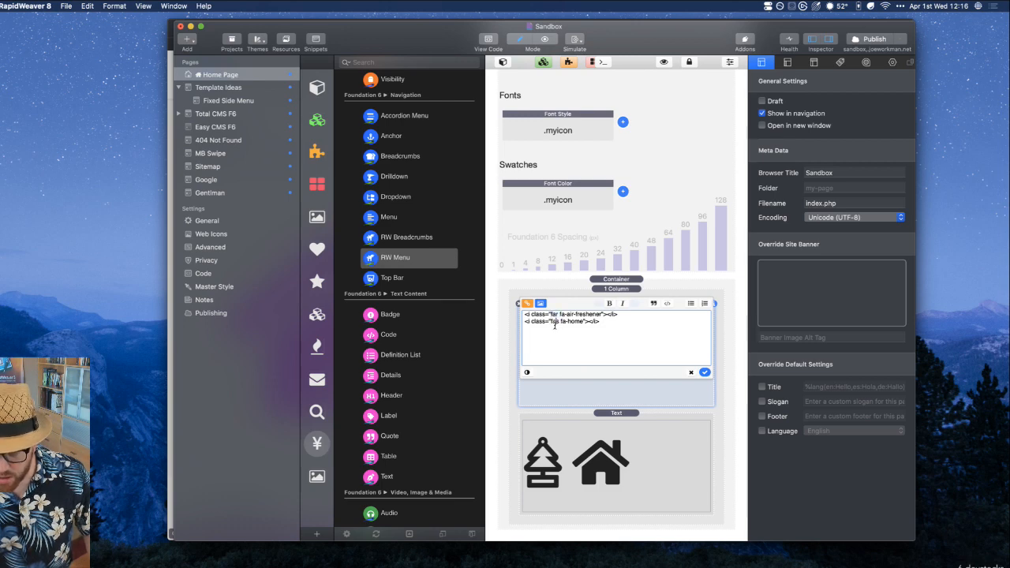
double_click(553, 314)
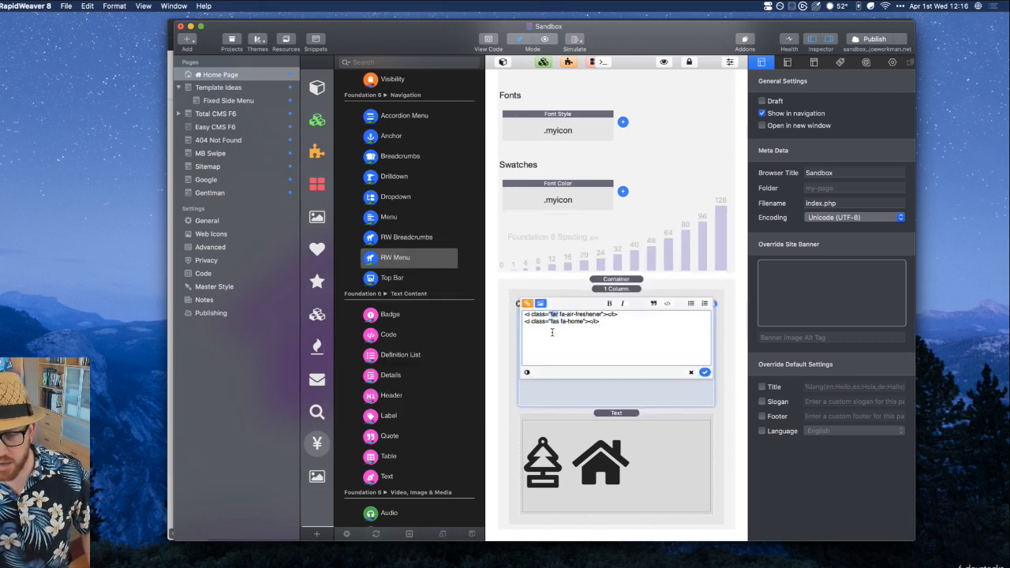
click(704, 372)
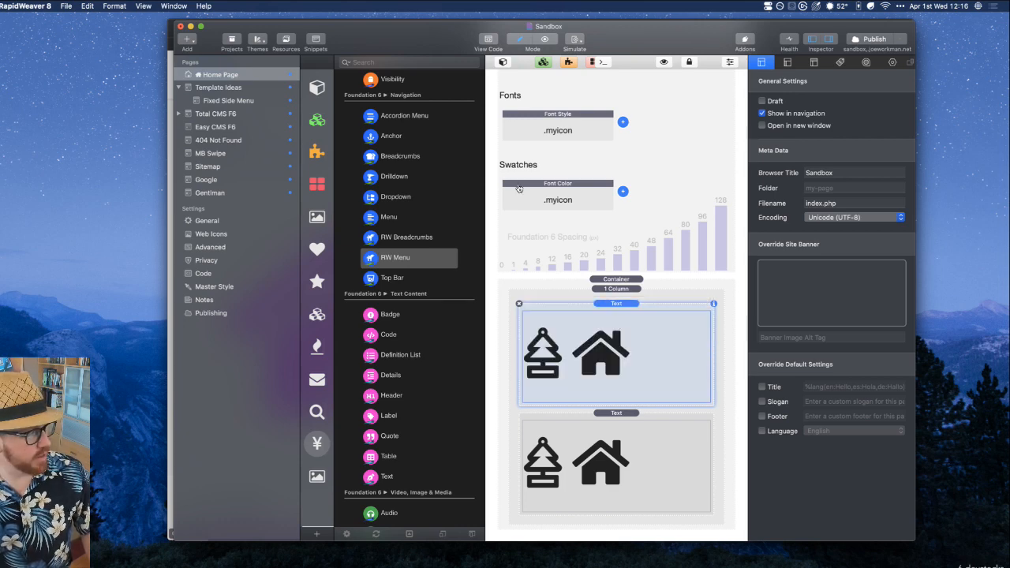
Compare the home icon's Regular, Light and Duotone code on the Font Awesome site in Safari, and return to RapidWeaver
key(super+Tab)
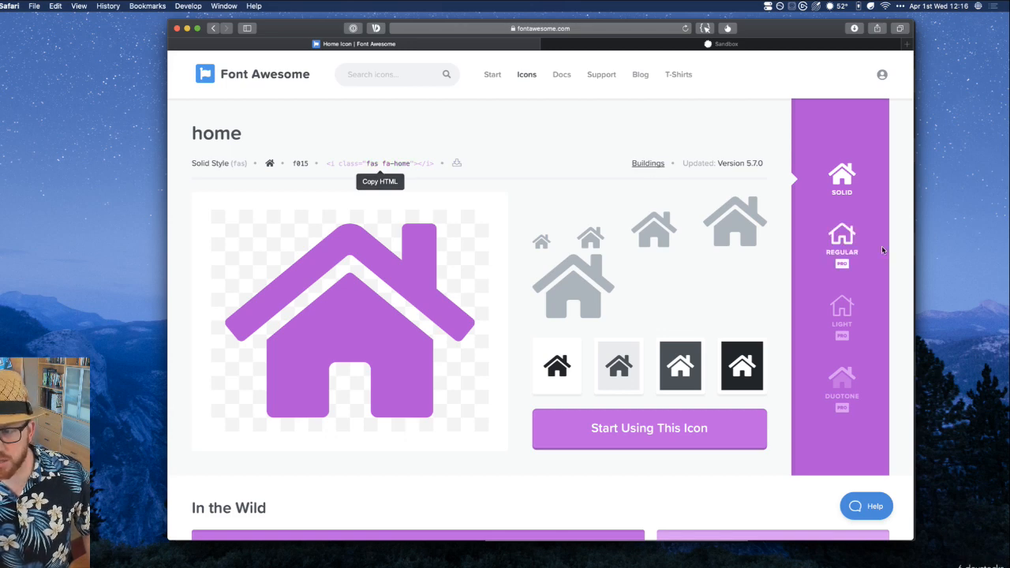
click(844, 243)
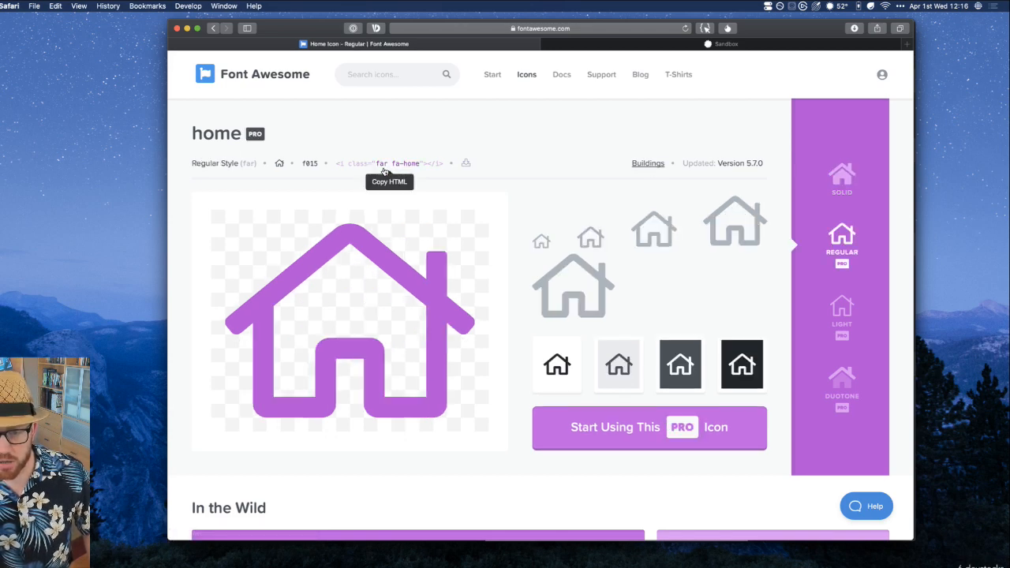
scroll(388, 170, down, 3)
scroll(384, 168, up, 3)
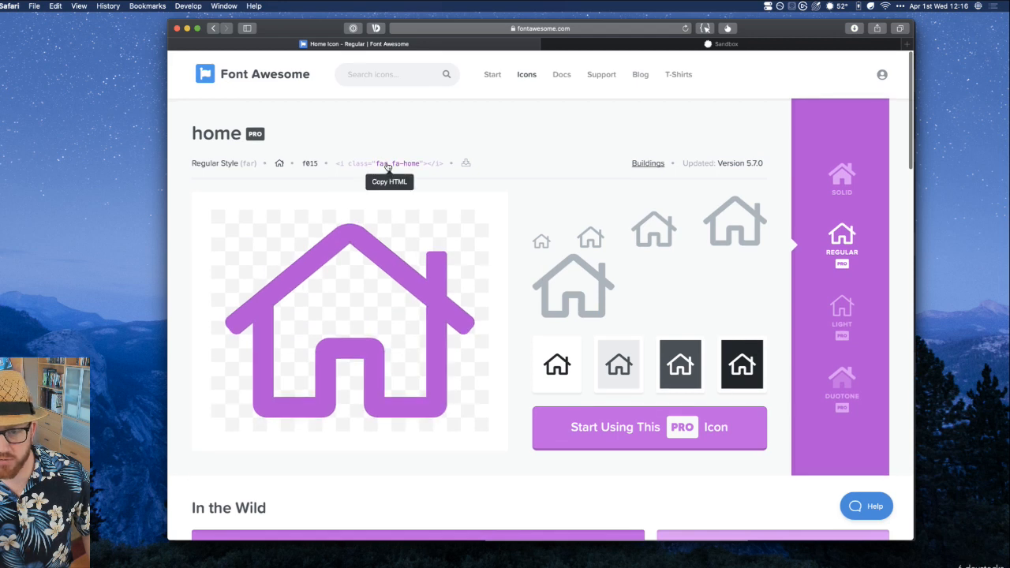
click(845, 312)
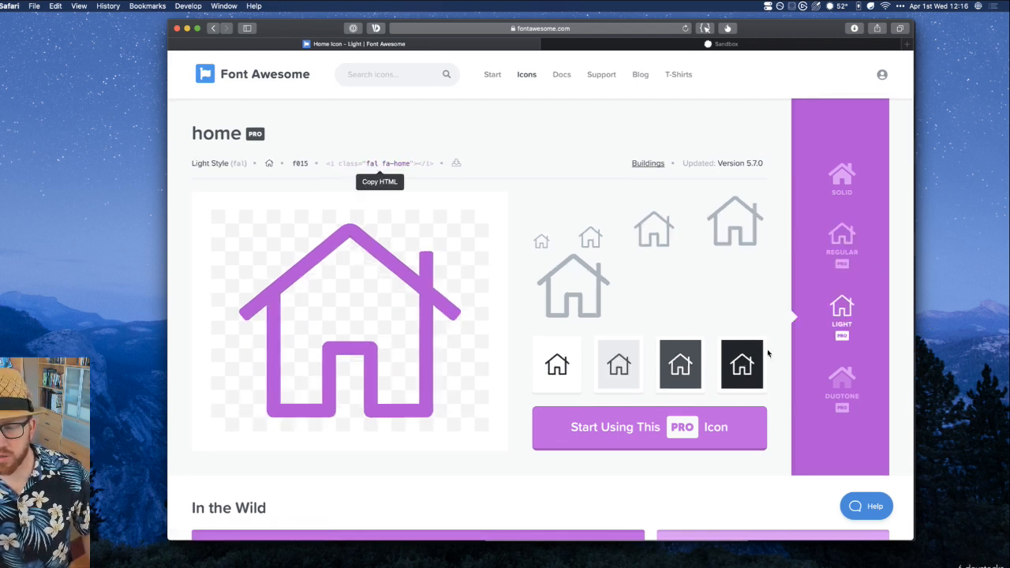
click(842, 379)
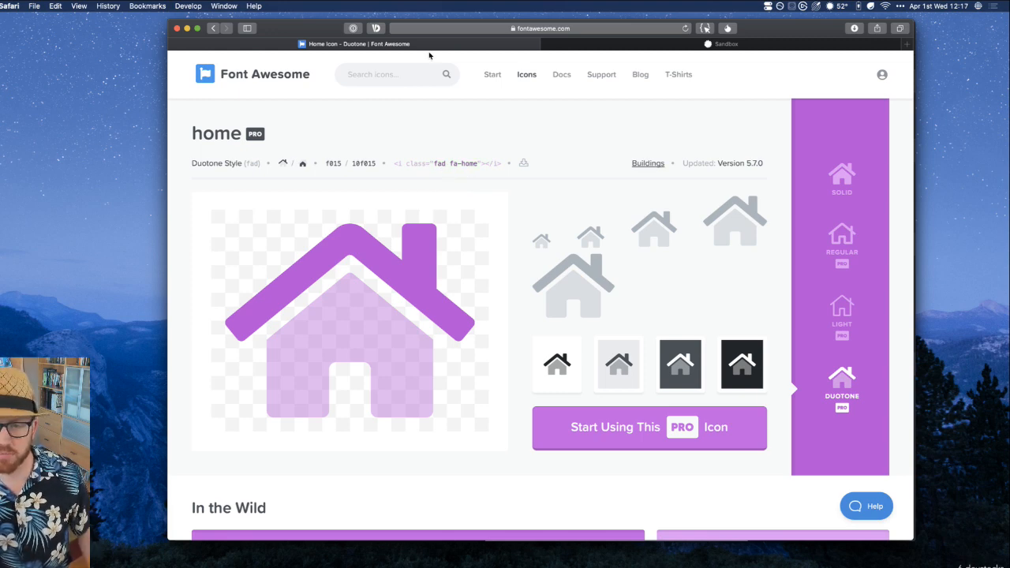
click(584, 45)
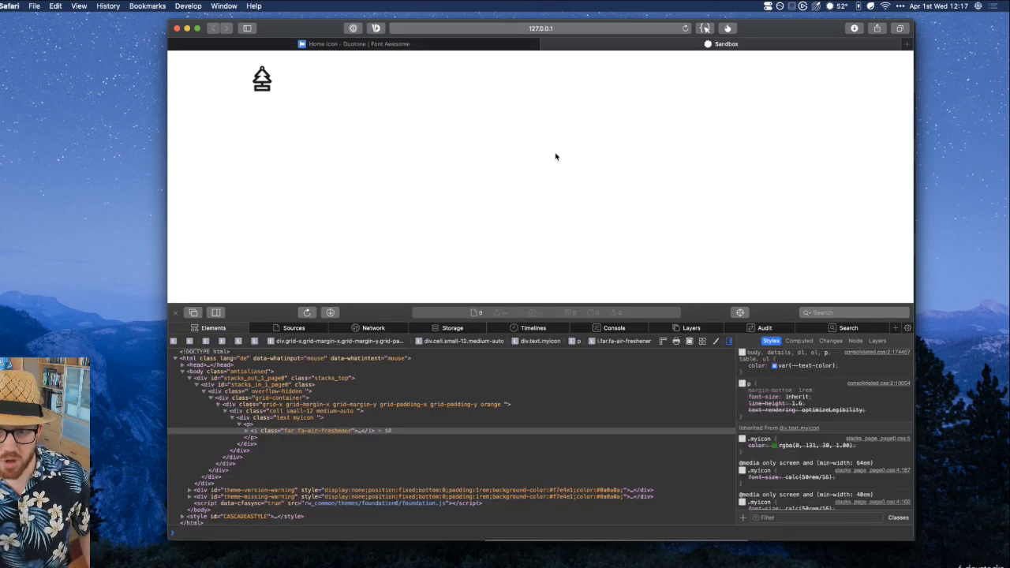
key(ctrl+Up)
click(628, 196)
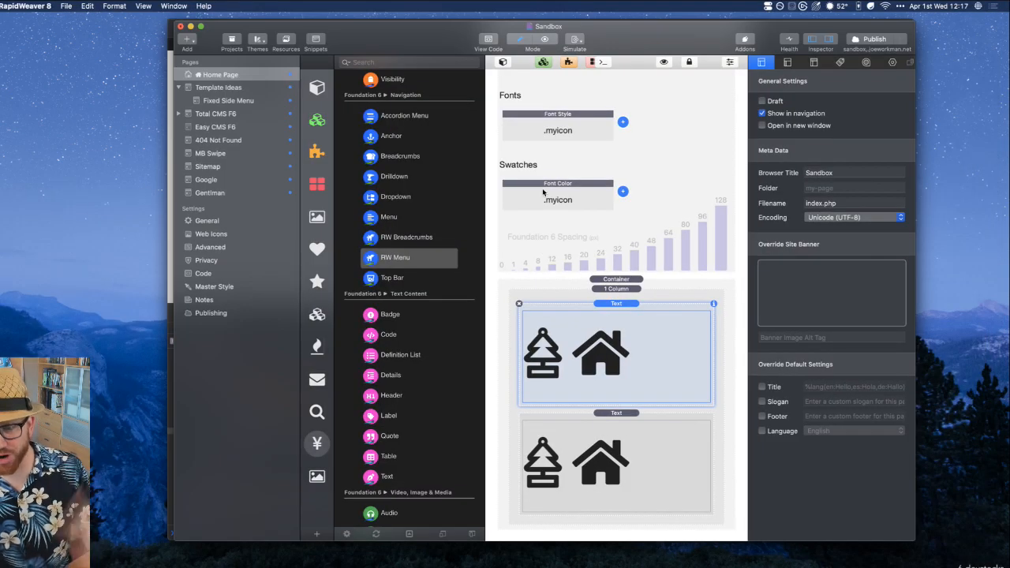
Open the stack settings of the Font Color swatch and examine its class
click(543, 192)
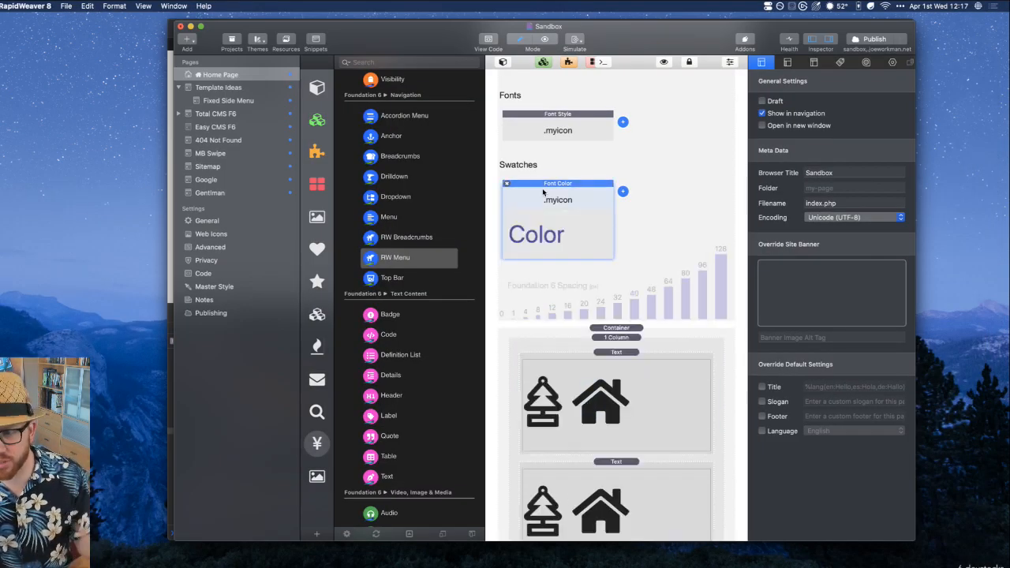
click(891, 61)
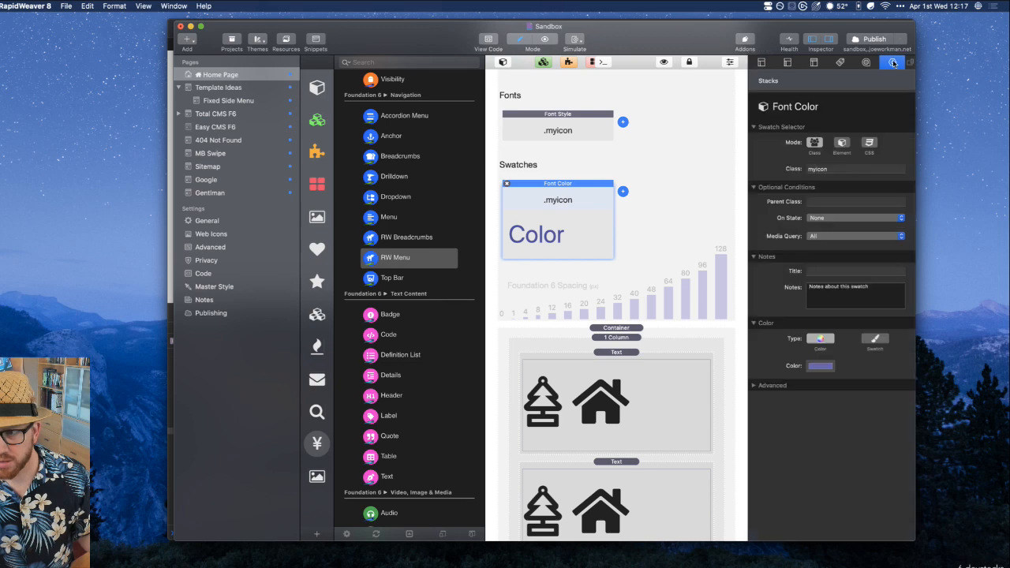
double_click(834, 173)
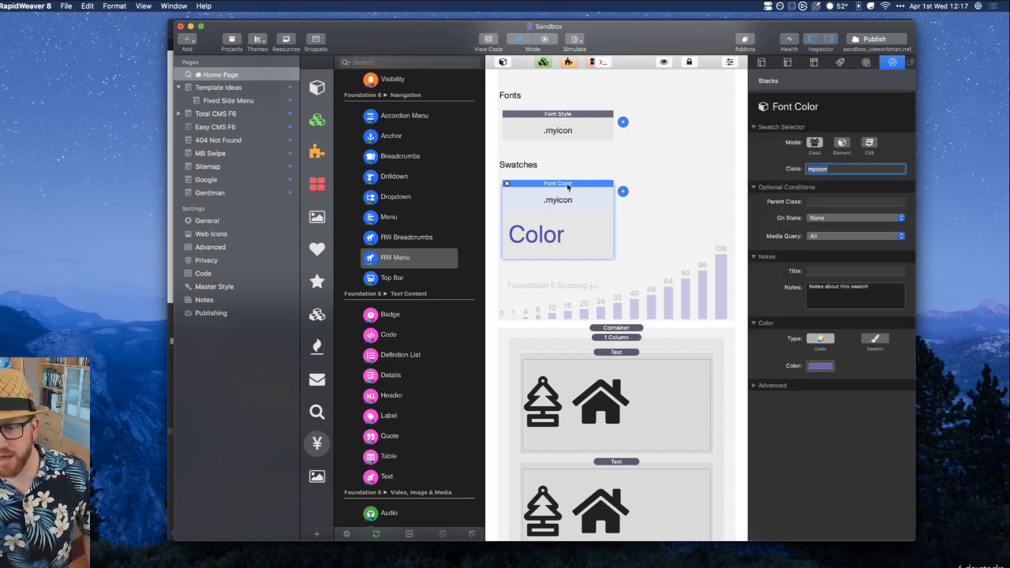
Set the Font Style swatch's class to far
click(571, 115)
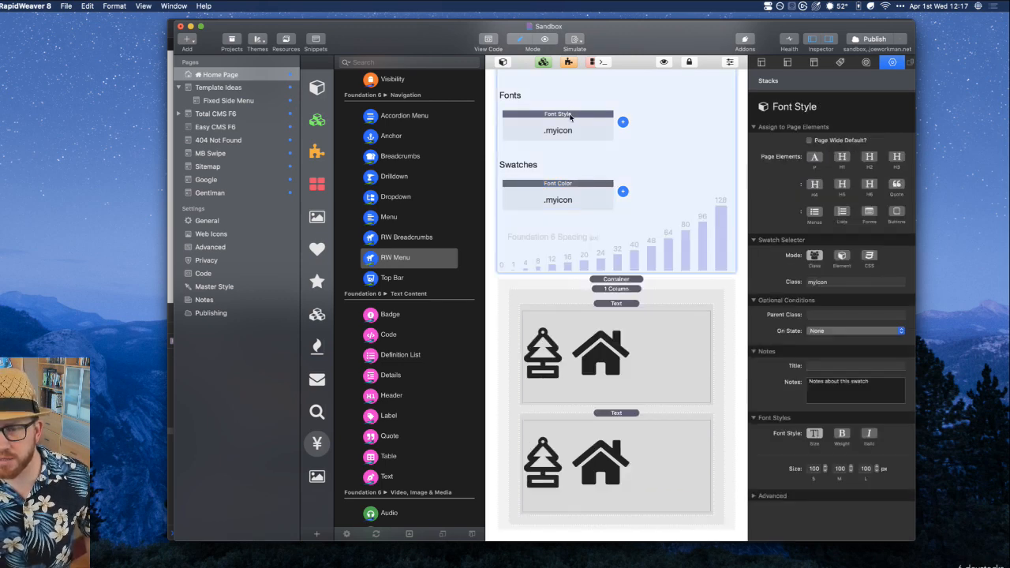
double_click(838, 283)
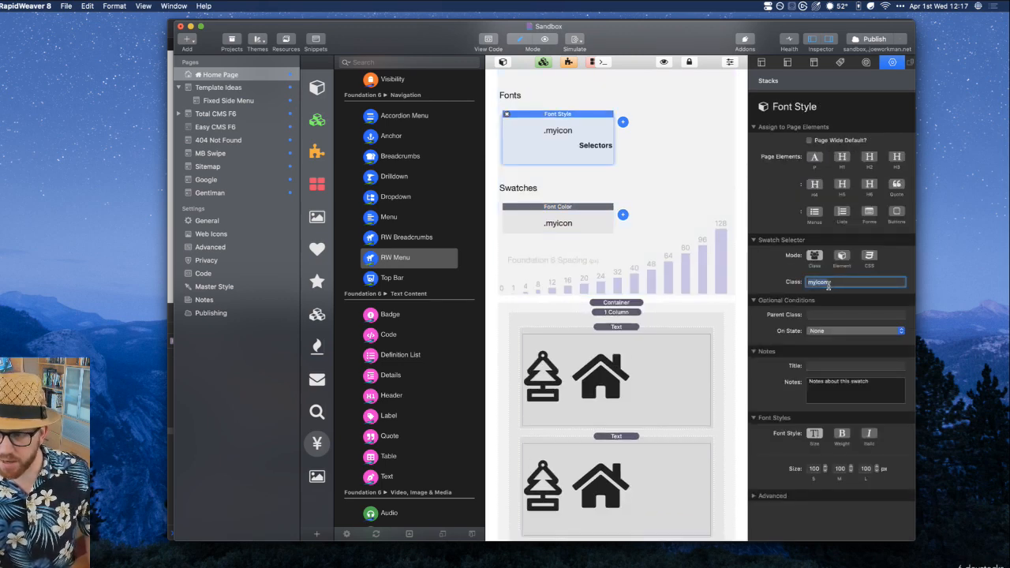
text(fa)
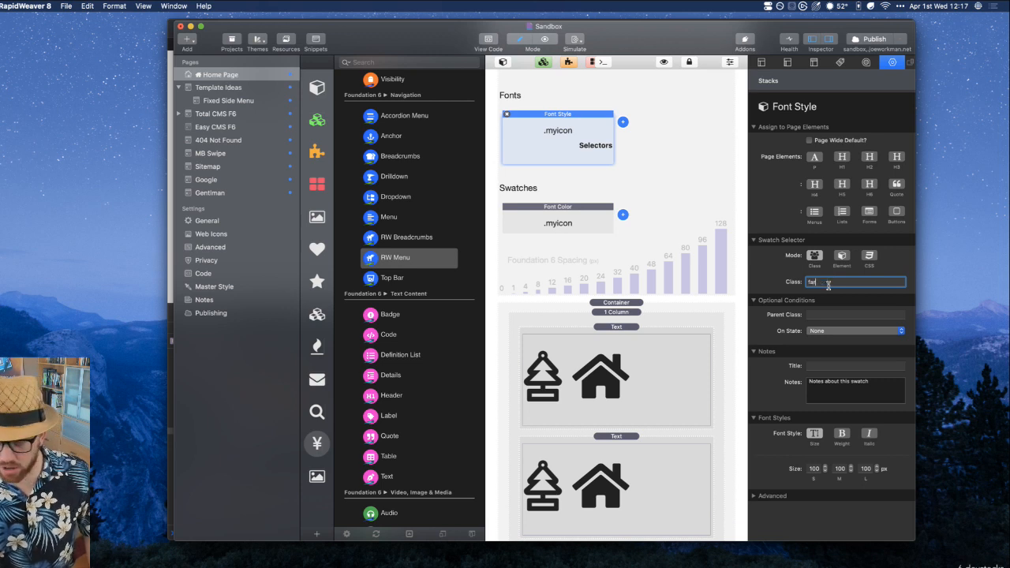
key(Tab)
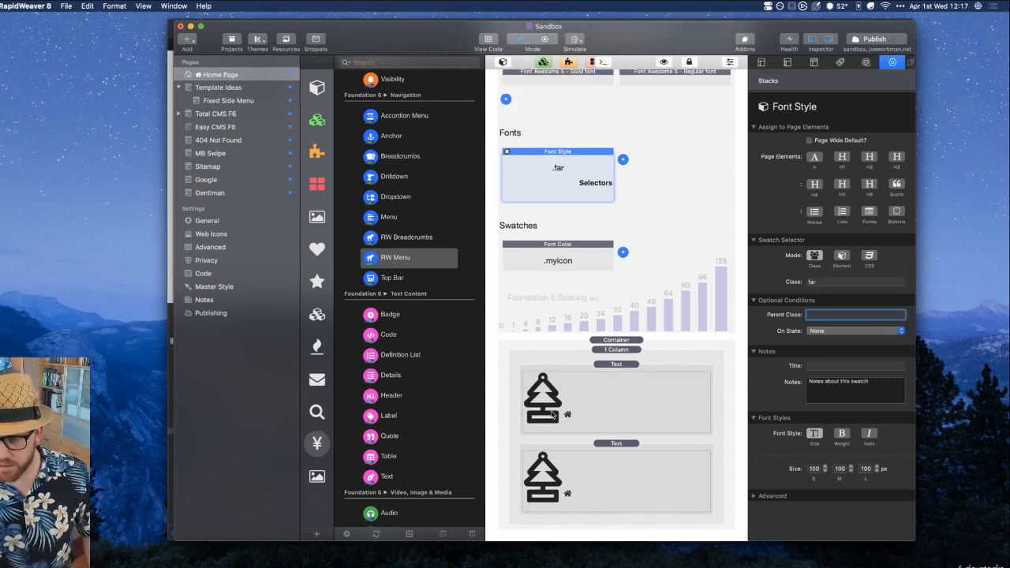
click(828, 284)
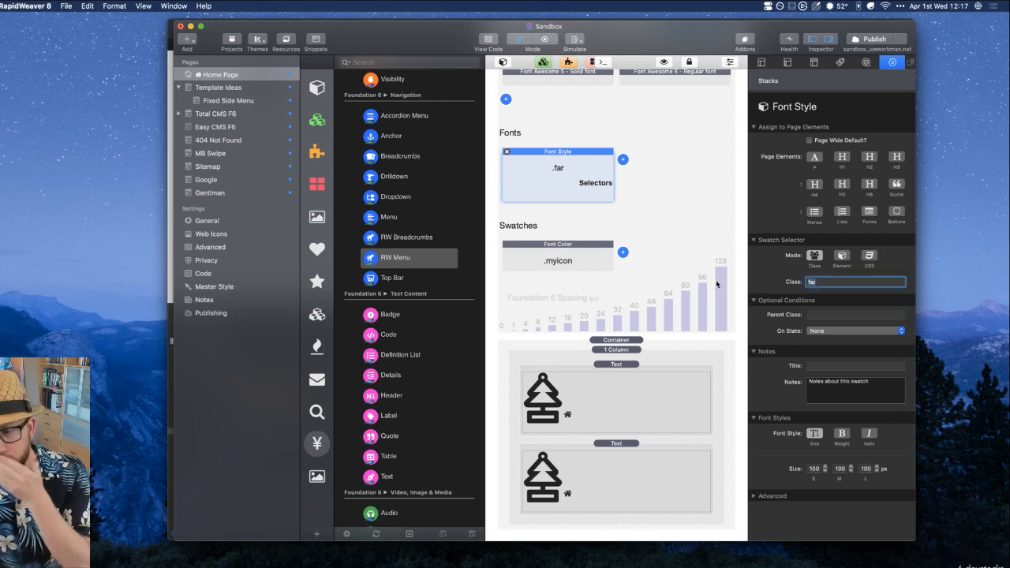
Check the page elements offered in the Font Style swatch's Element selector mode and return the swatch to Class mode
click(842, 256)
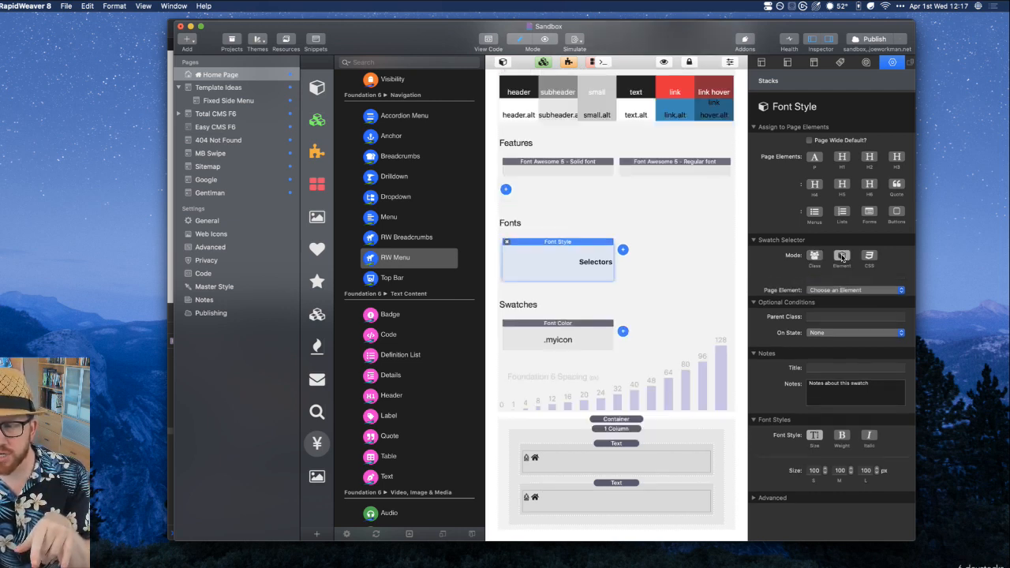
click(842, 281)
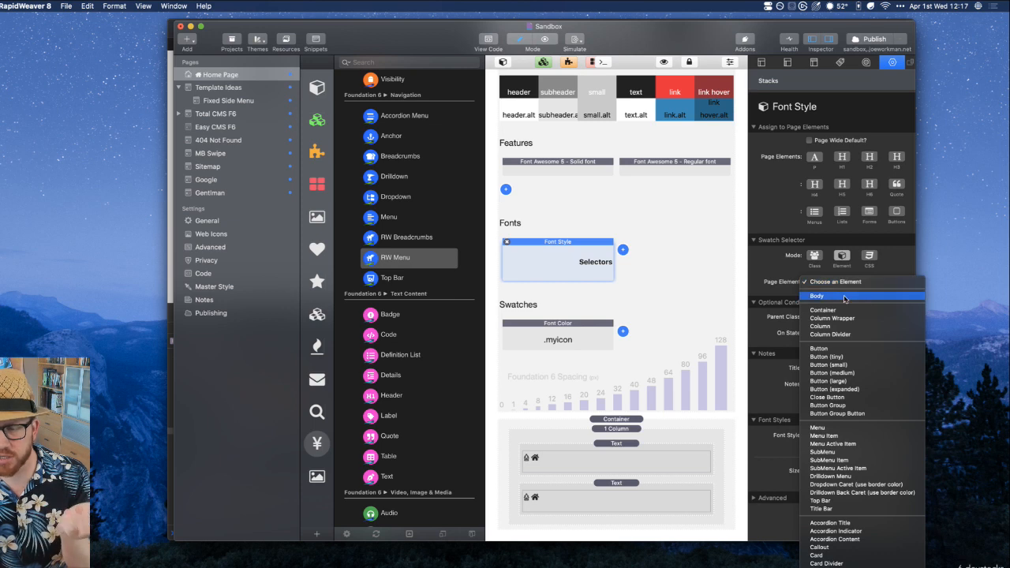
click(783, 264)
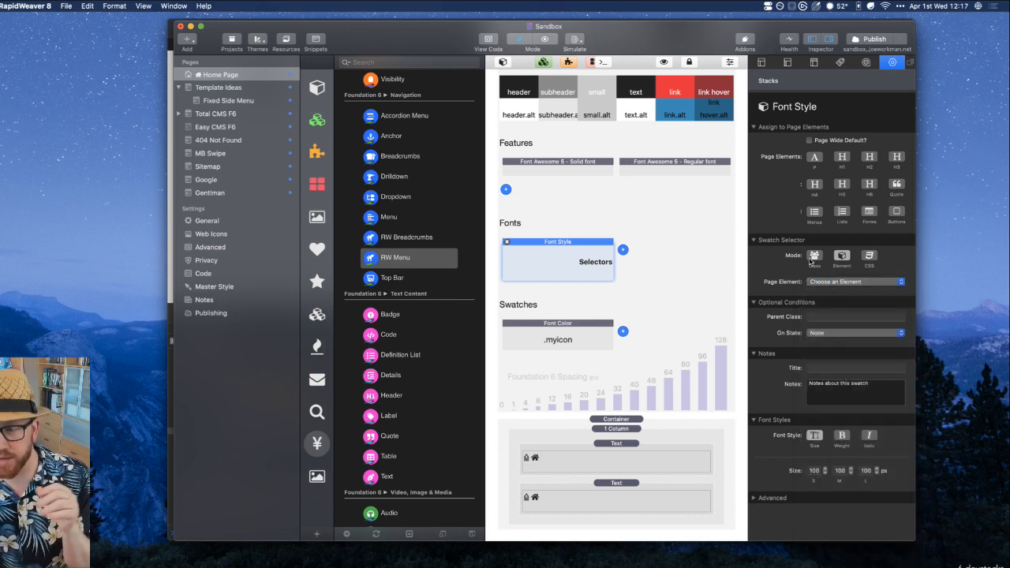
click(815, 256)
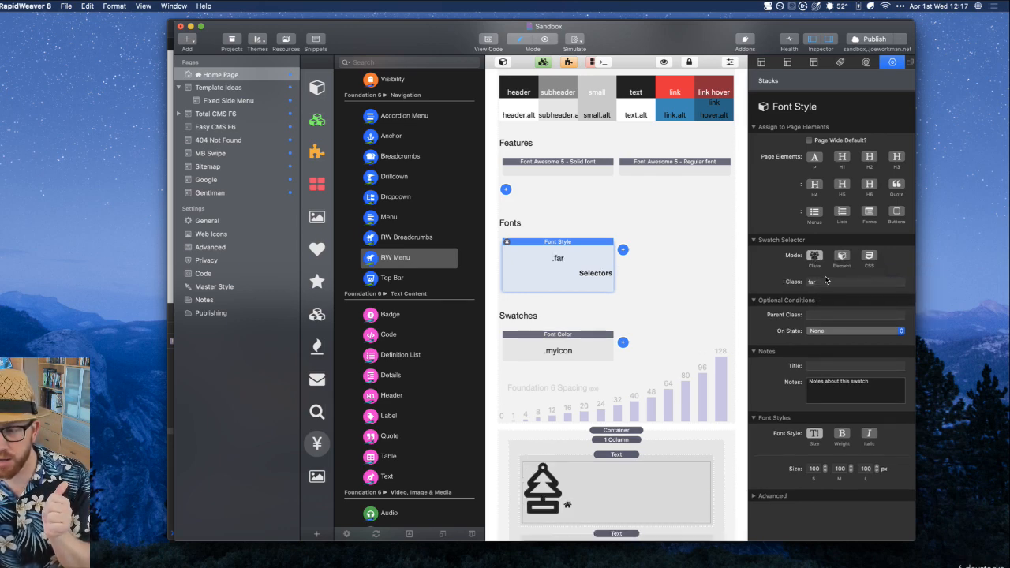
click(820, 285)
click(821, 286)
double_click(825, 288)
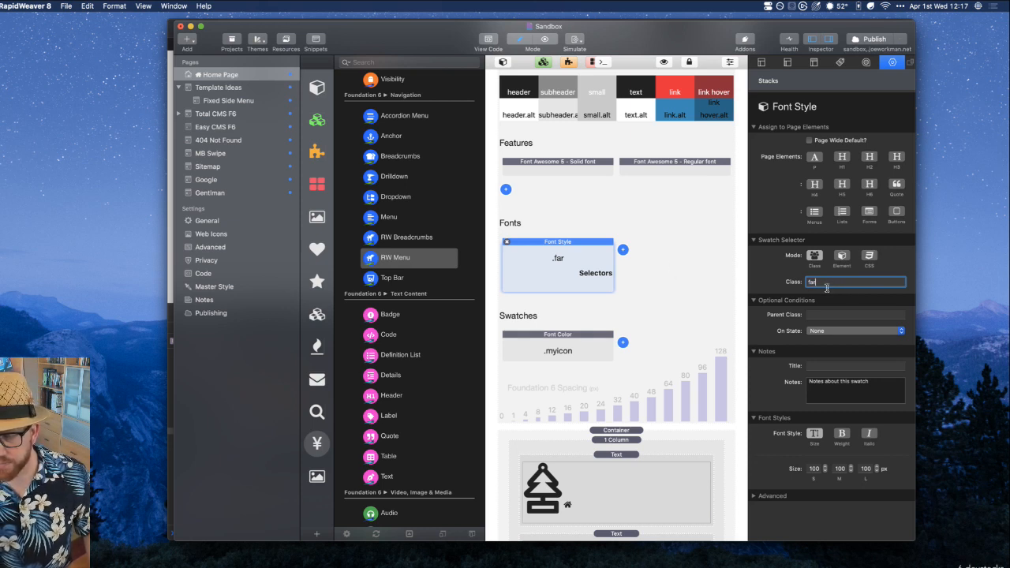
double_click(821, 288)
Switch the Font Style swatch to CSS selector mode and set its selector to ".far, .fab, .fal, .fad, .fas"
click(869, 255)
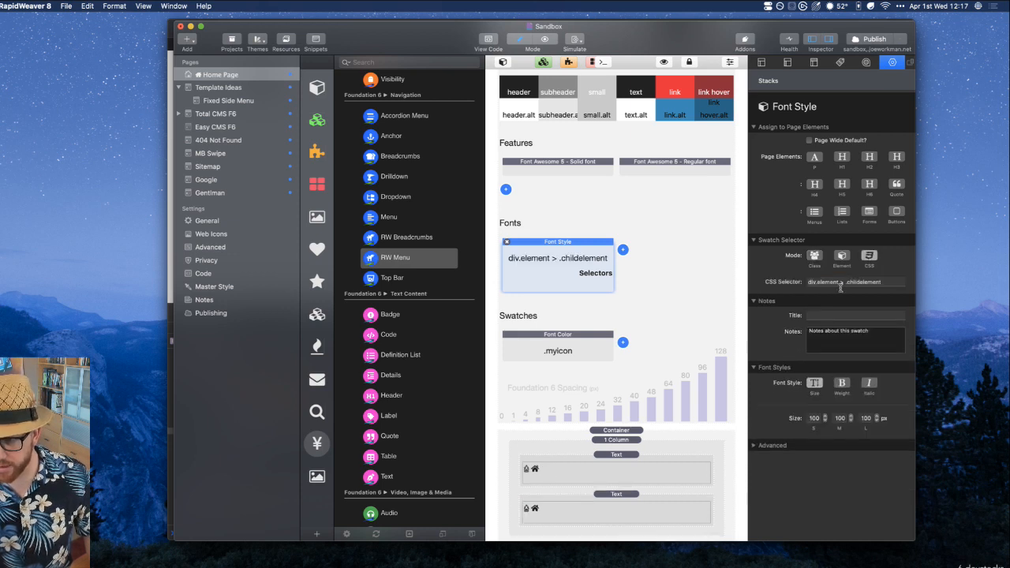
click(835, 285)
key(BackSpace)
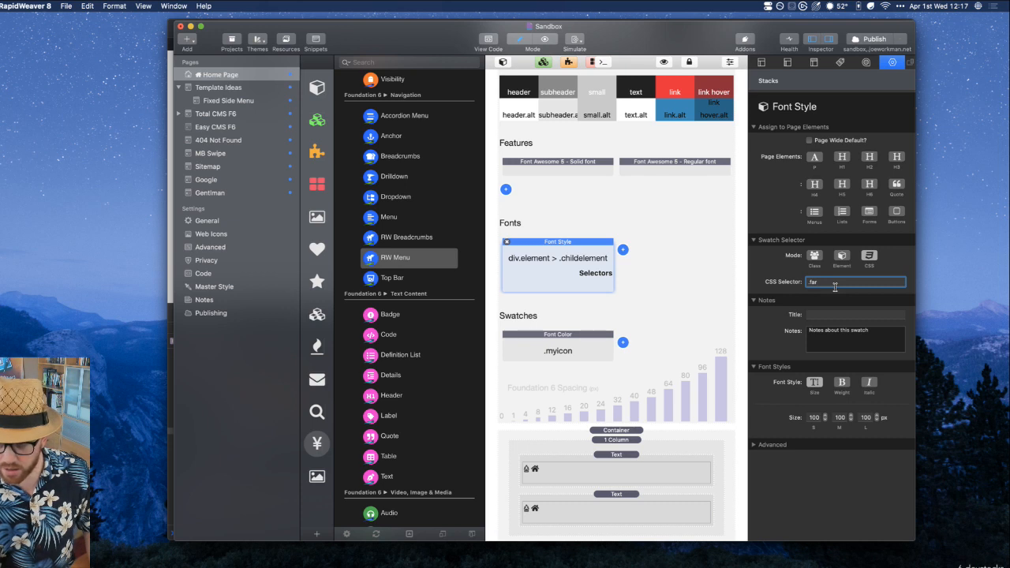
text(.far, .fab, .fal, .fad,)
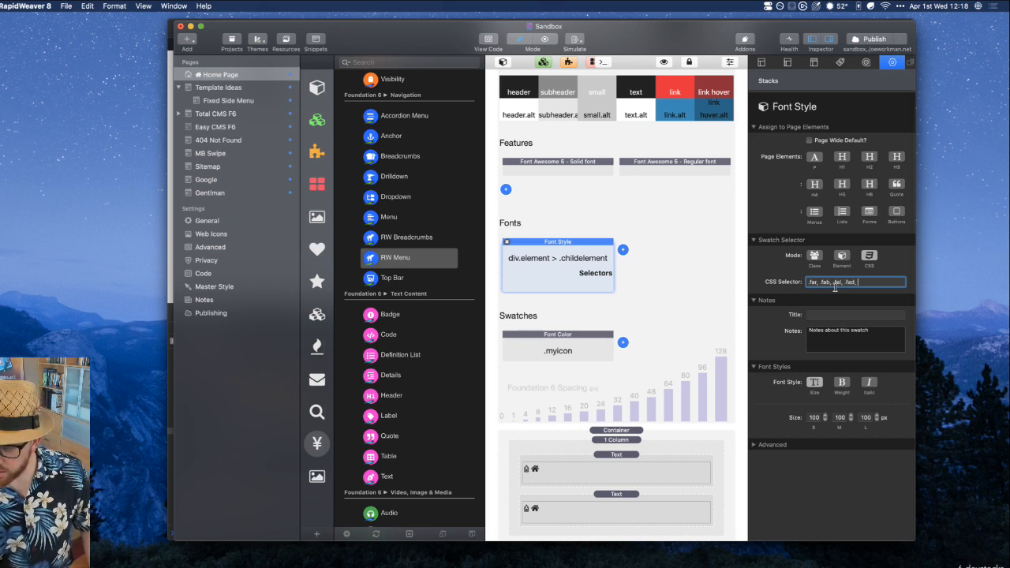
text(.fa)
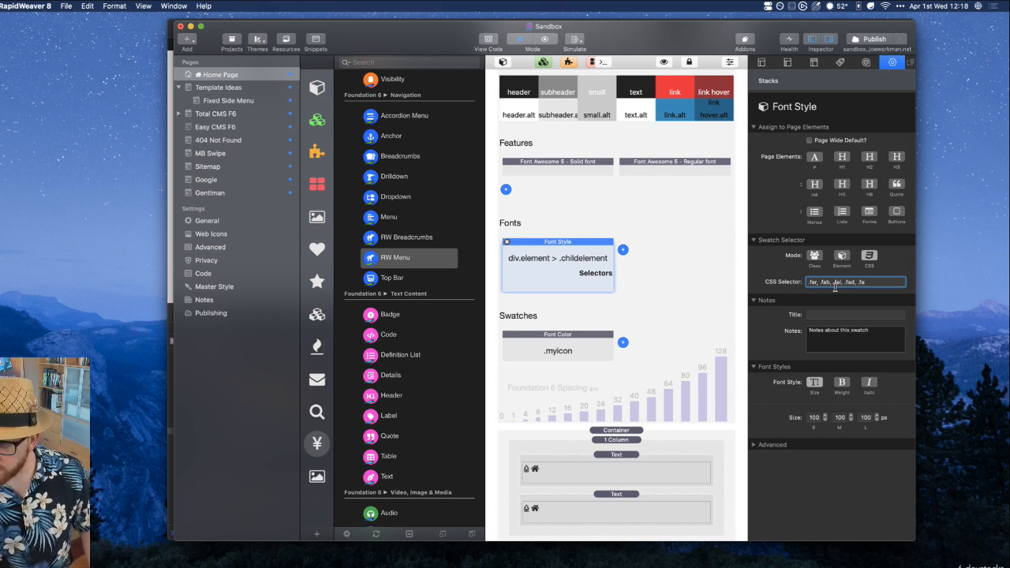
text(s)
key(Tab)
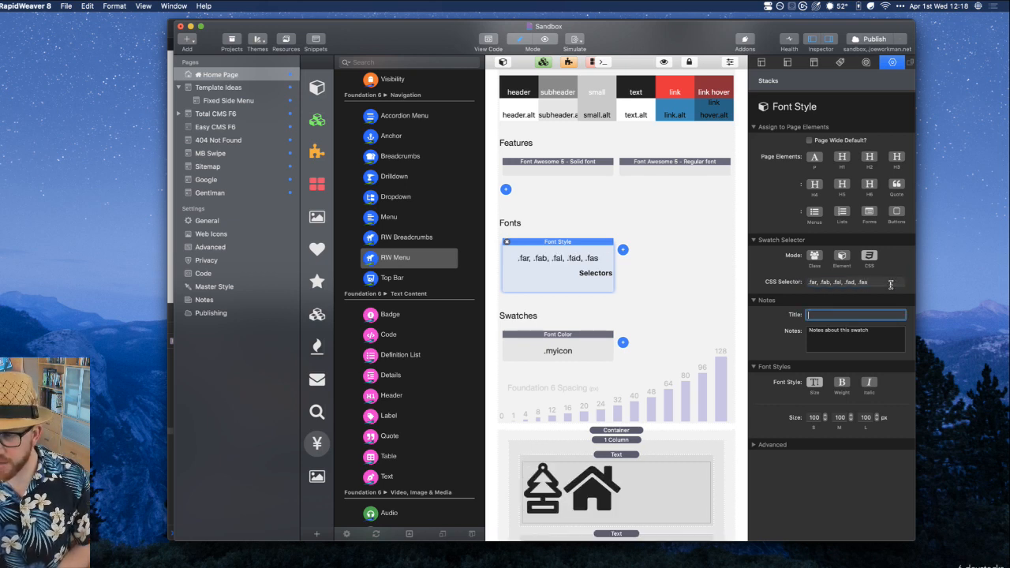
Switch the Font Color swatch to CSS selector mode and copy the Font Style selector ".far, .fab, .fal, .fad, .fas" into it
key(shift+Tab)
key(super+c)
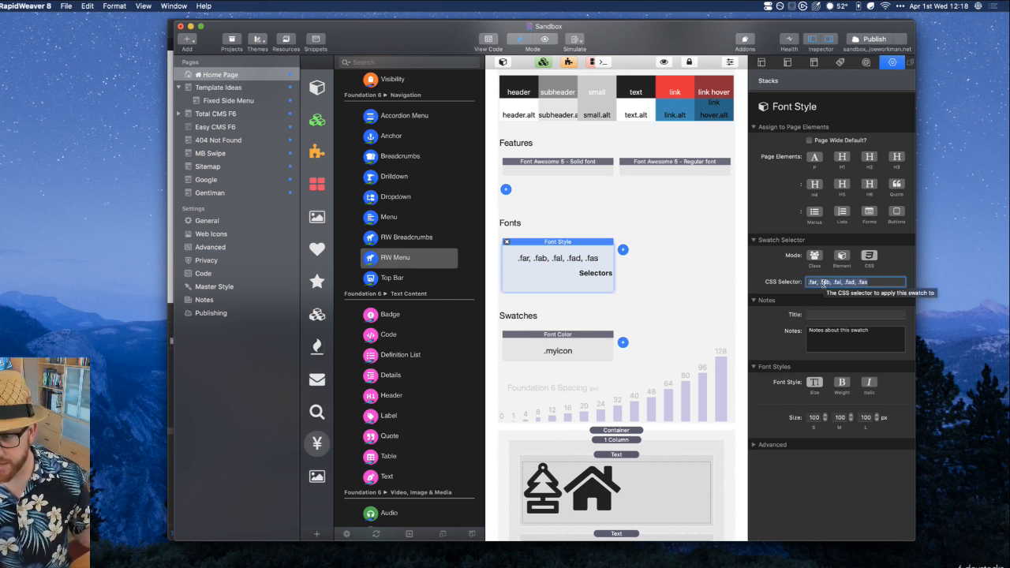
click(558, 347)
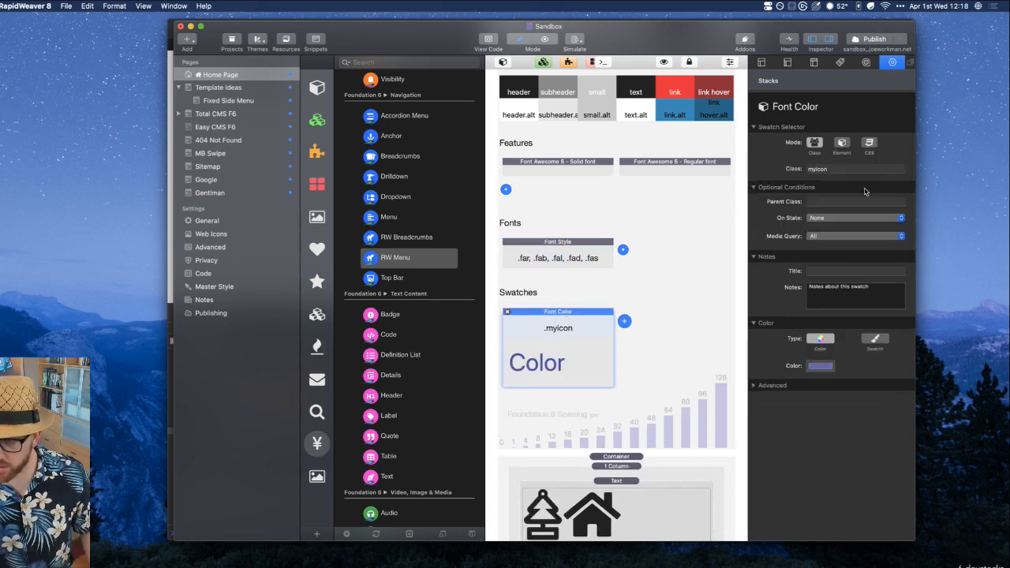
click(868, 142)
triple_click(845, 170)
key(super+v)
key(Tab)
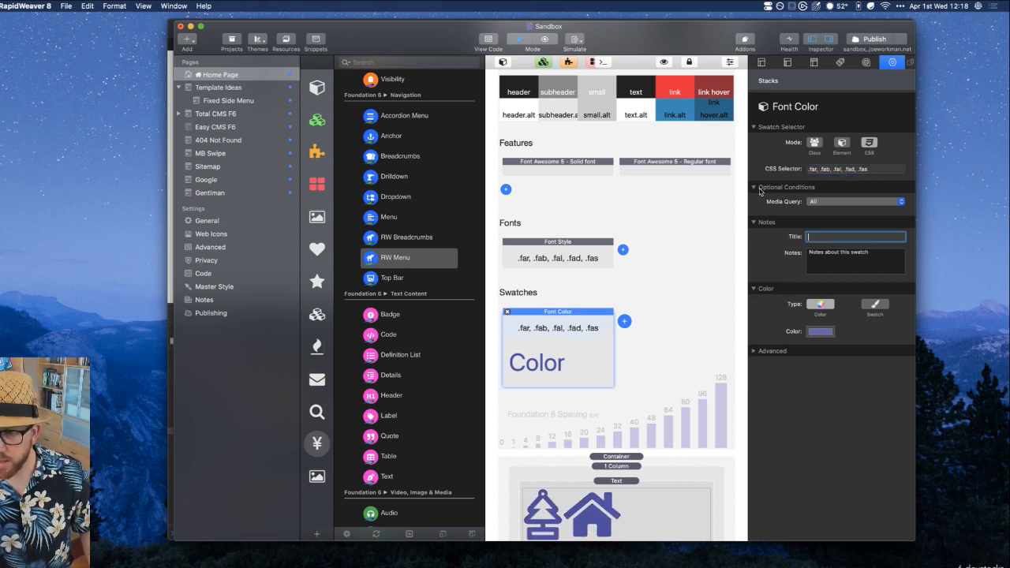
Delete the Font Awesome 5 Regular font from the site's features and undo the deletion
click(880, 170)
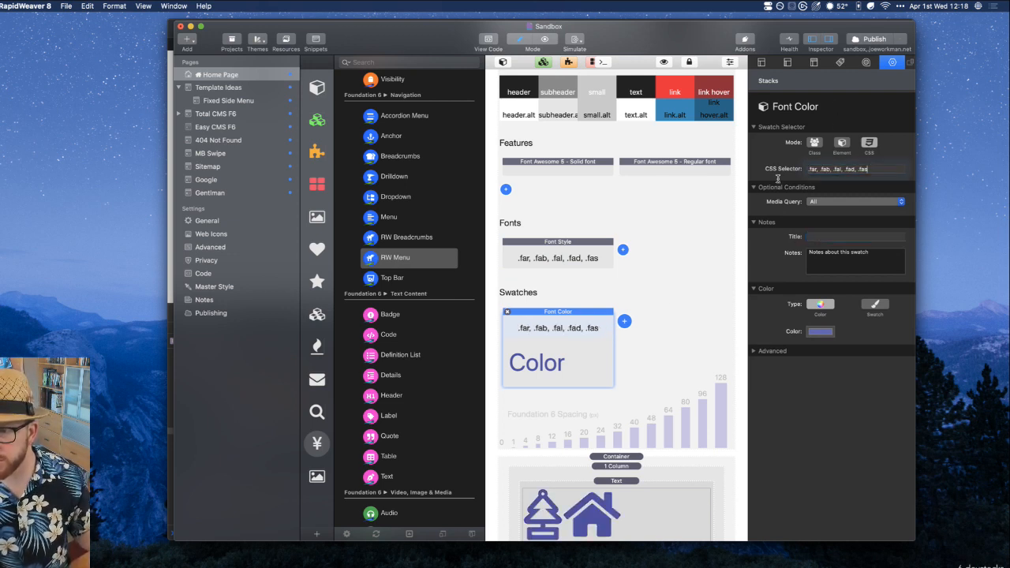
click(676, 172)
key(Delete)
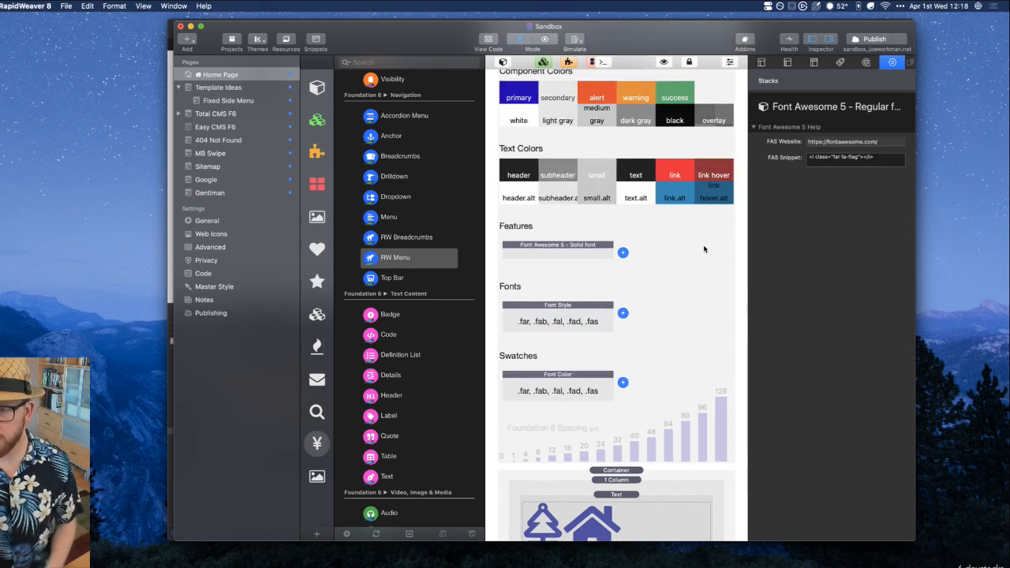
click(581, 310)
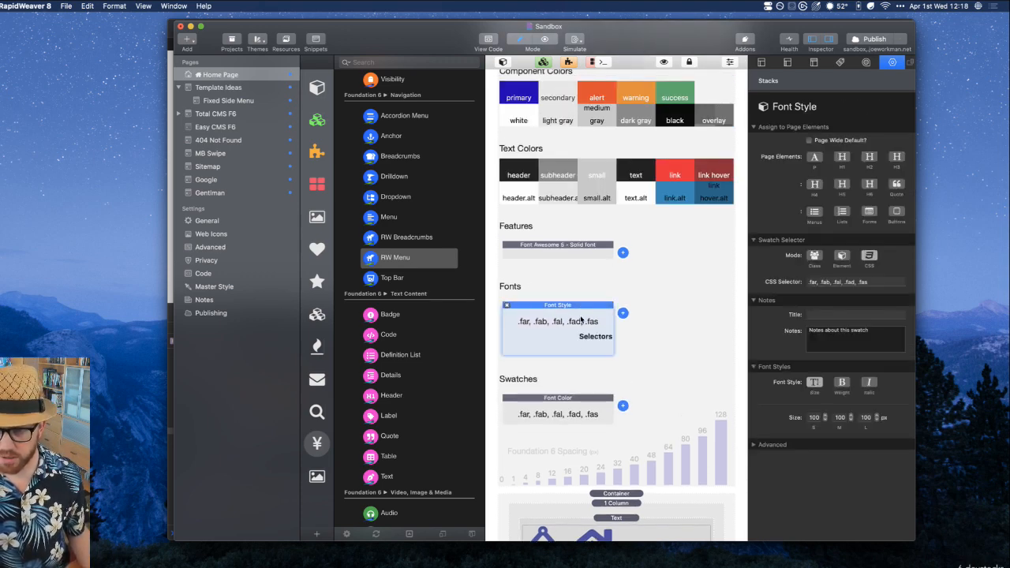
scroll(582, 327, up, 3)
key(super+z)
scroll(582, 347, down, 5)
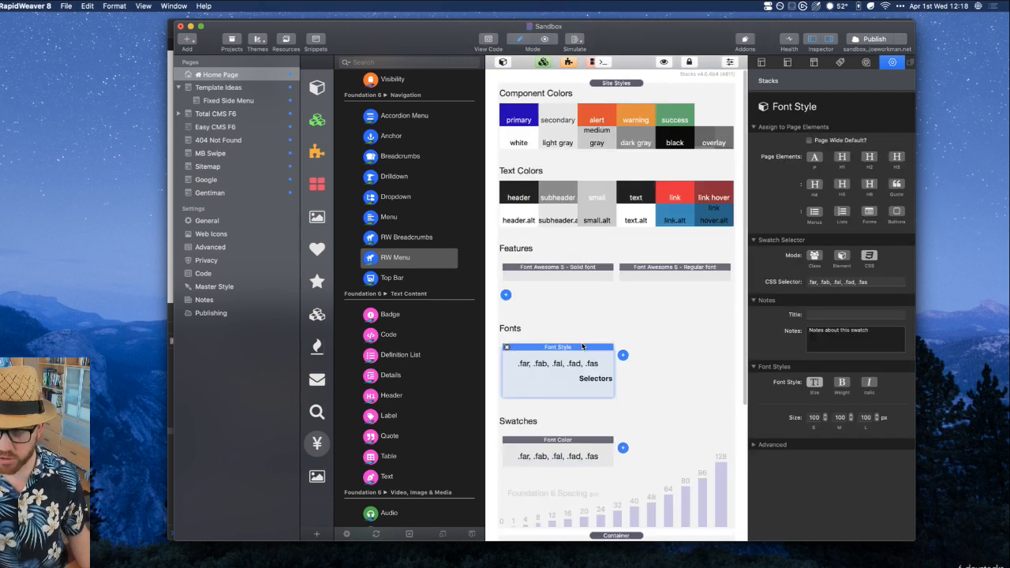
Check the page elements offered in the Font Color swatch's Element mode and return the swatch to CSS mode
click(584, 323)
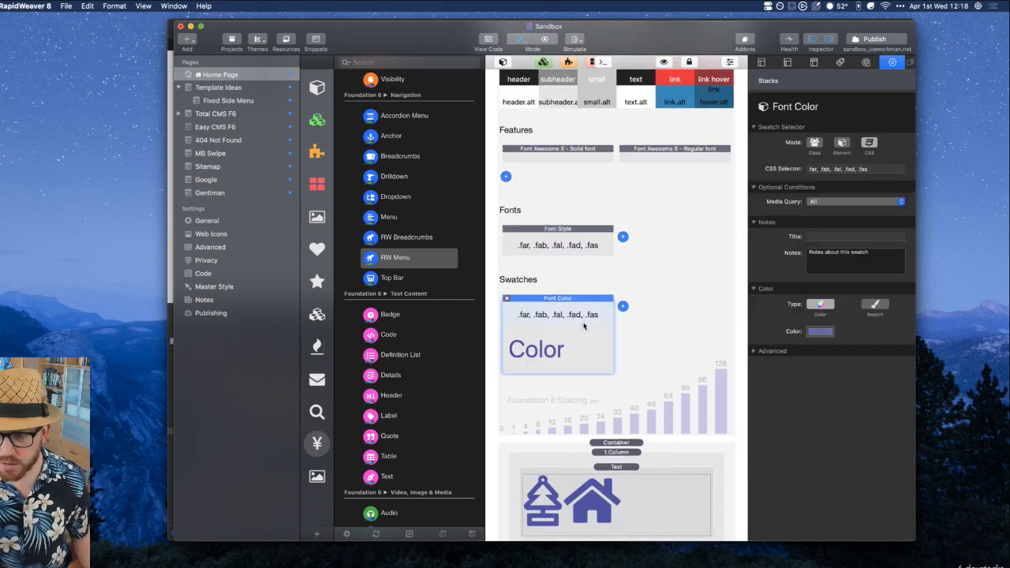
click(842, 144)
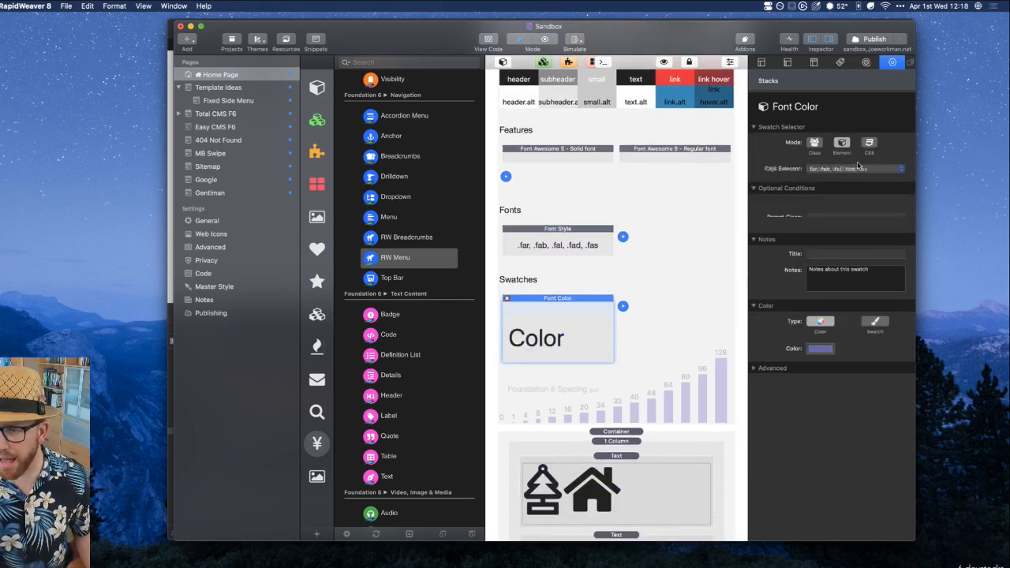
click(838, 169)
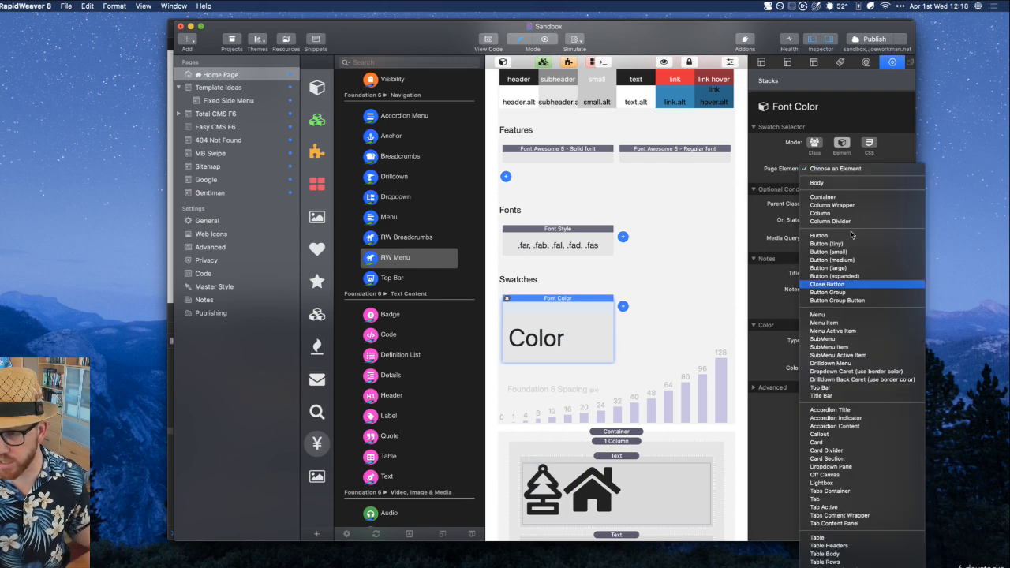
click(842, 146)
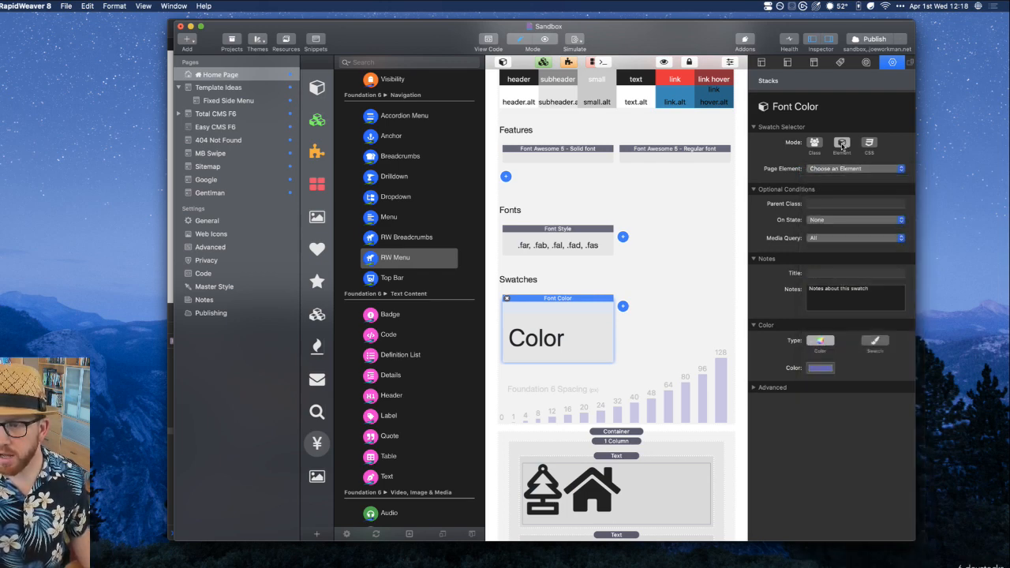
click(868, 142)
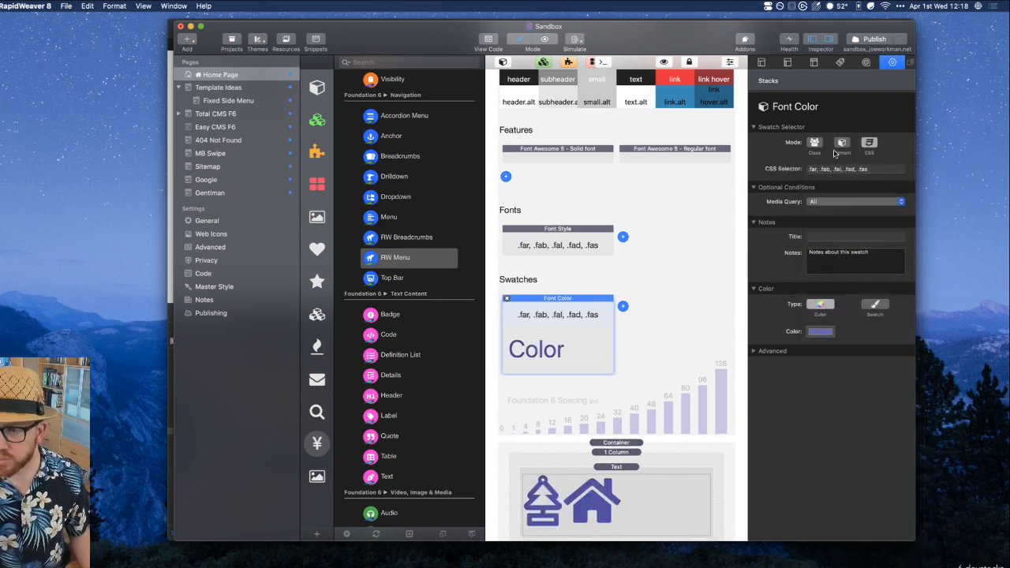
Review the settings of the Font Style swatch, the Font Color swatch and the first Text stack
scroll(641, 267, down, 1)
scroll(641, 267, down, 3)
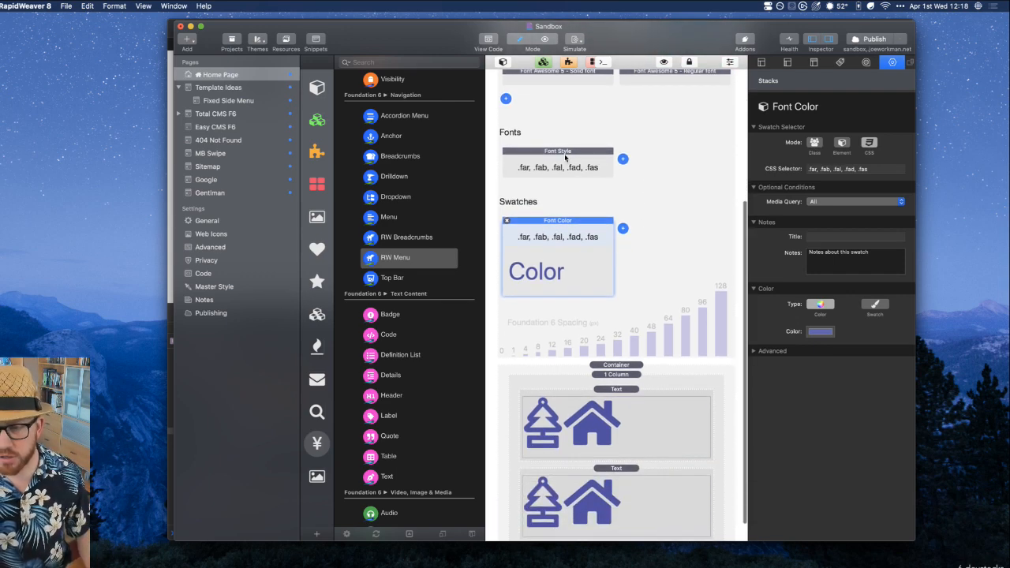
click(567, 160)
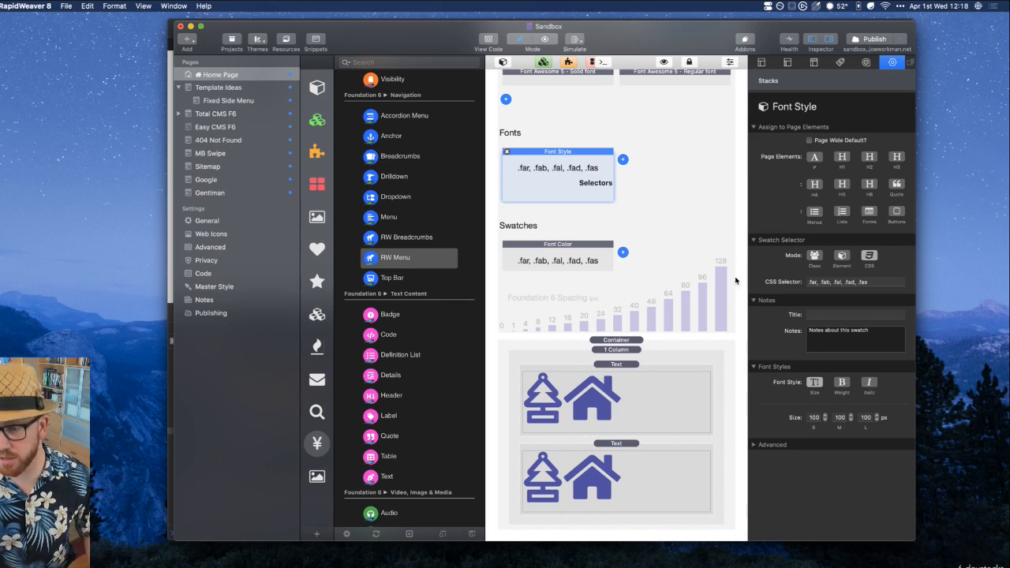
click(589, 251)
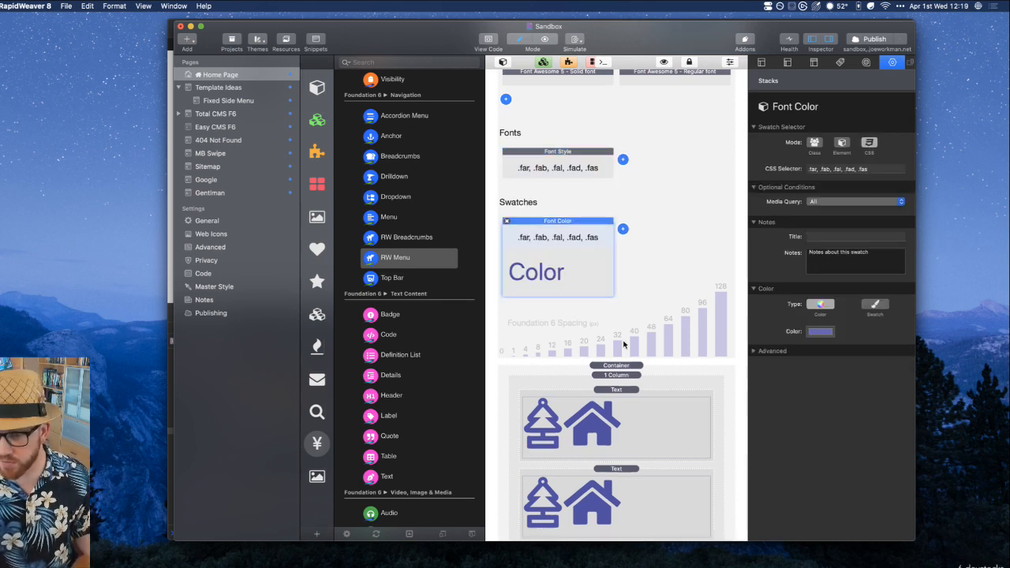
click(621, 393)
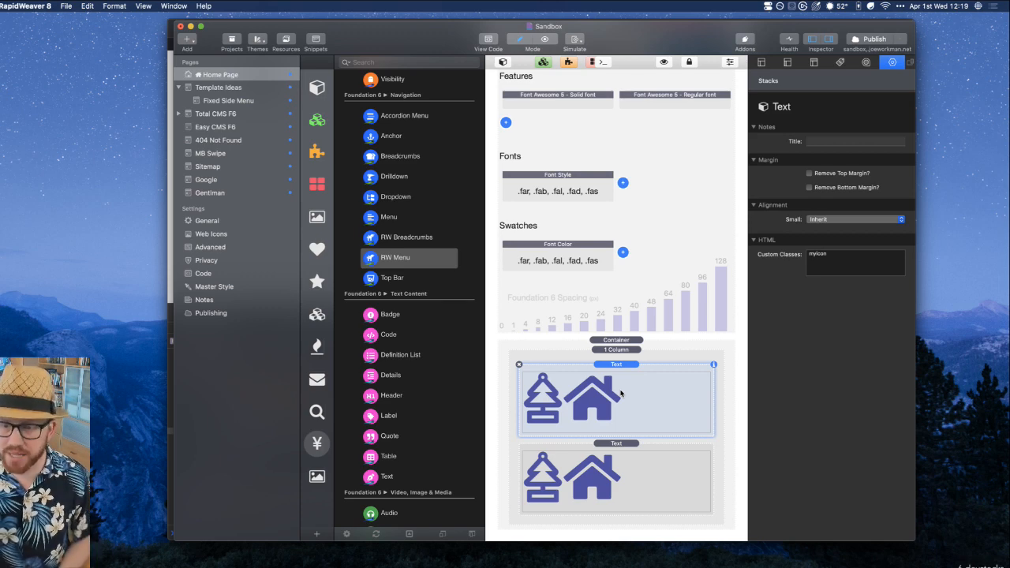
Switch the Font Color swatch to Element selector mode without choosing a page element
click(592, 245)
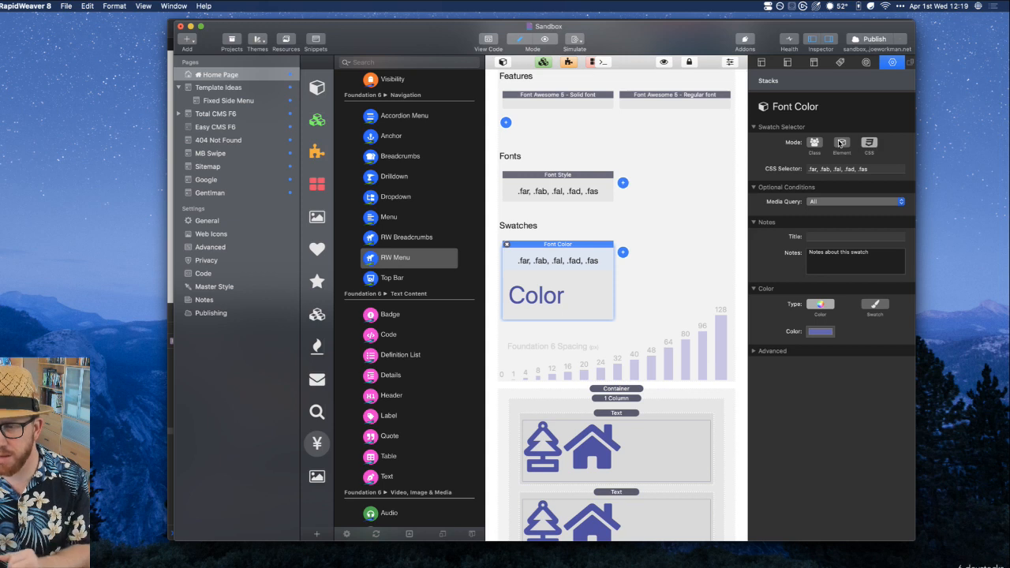
click(841, 142)
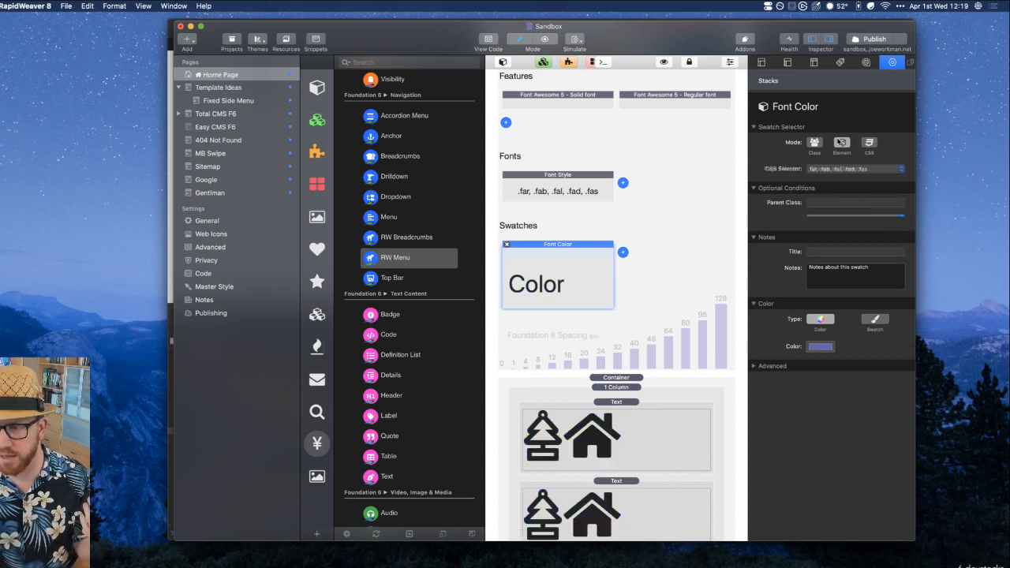
click(813, 205)
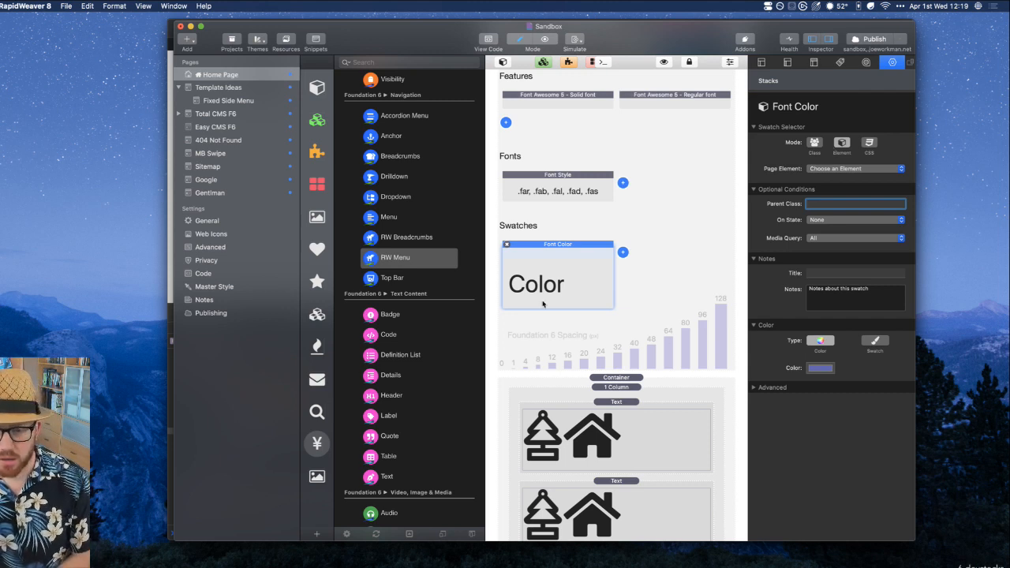
click(556, 276)
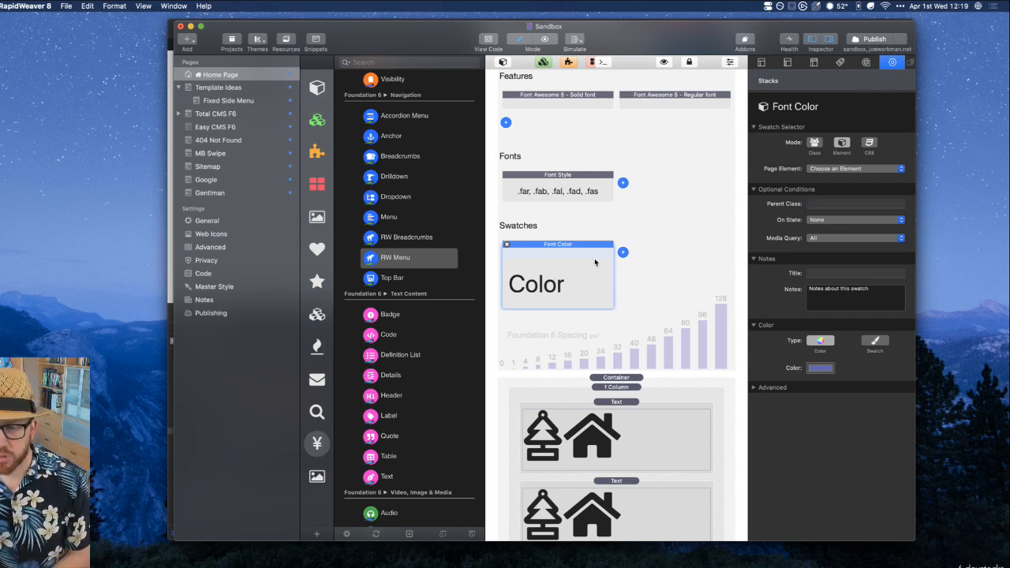
click(649, 232)
click(574, 258)
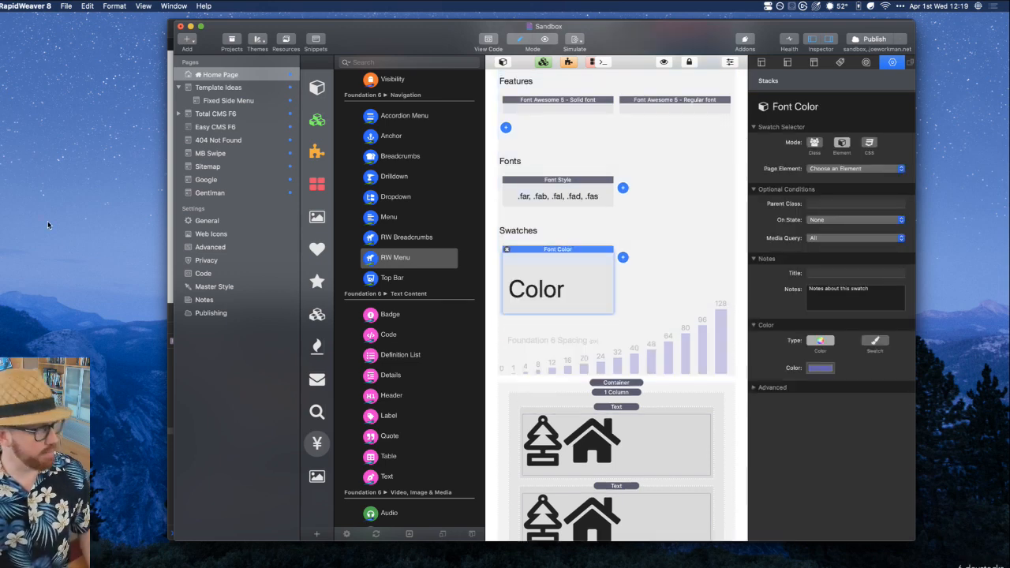
Hide the page list sidebar to widen the editing area
key(super+Tab)
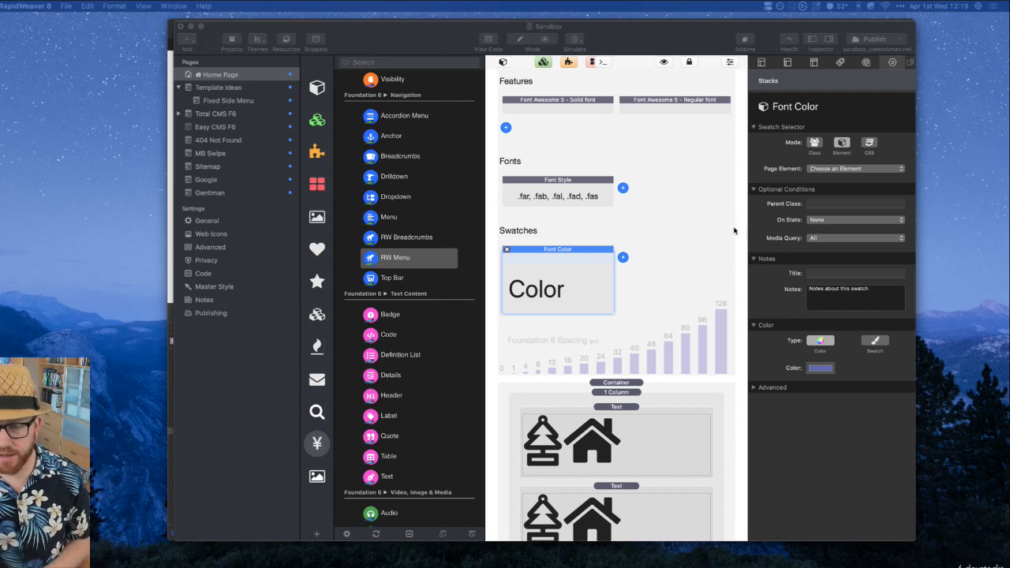
click(659, 216)
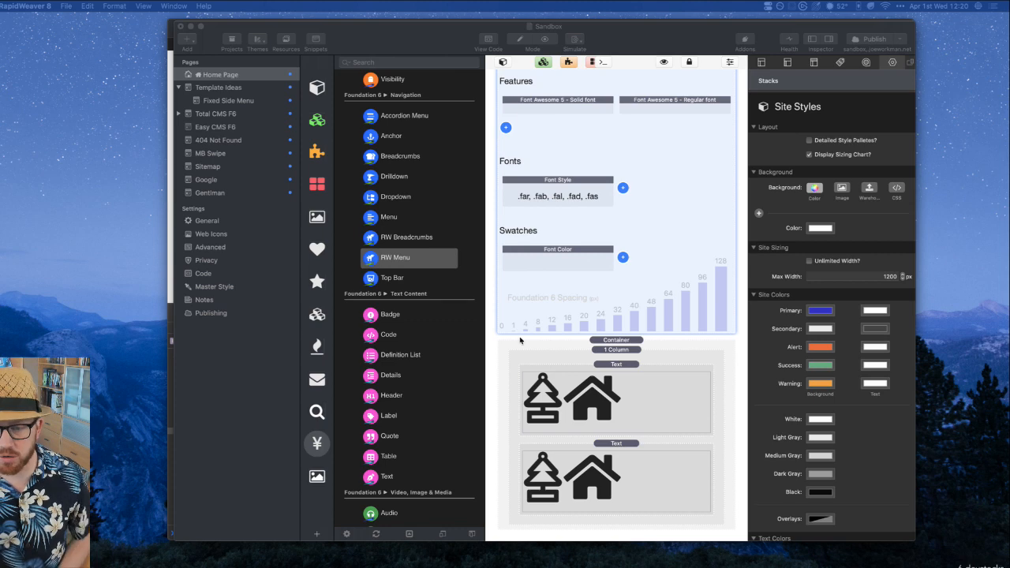
scroll(608, 126, up, 3)
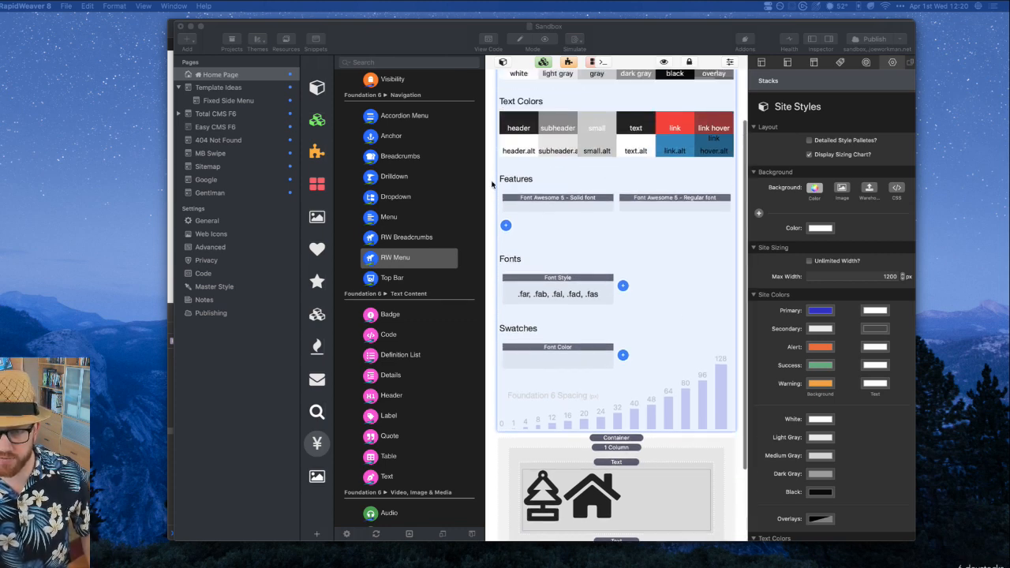
click(814, 41)
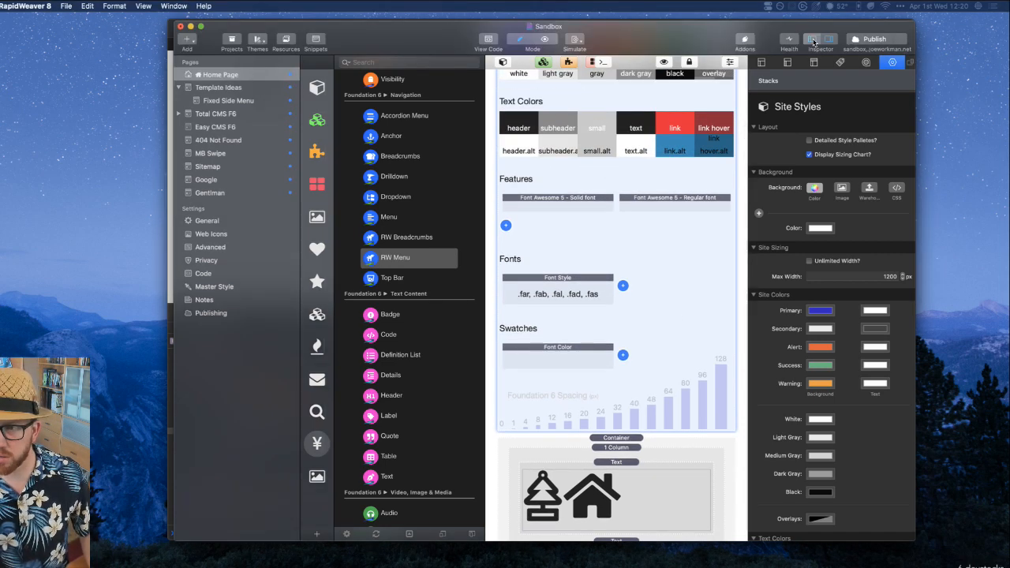
click(814, 41)
Replace the Font Awesome 5 Regular and Solid features in Site Styles with the Font Awesome 5 Duotone font
click(541, 220)
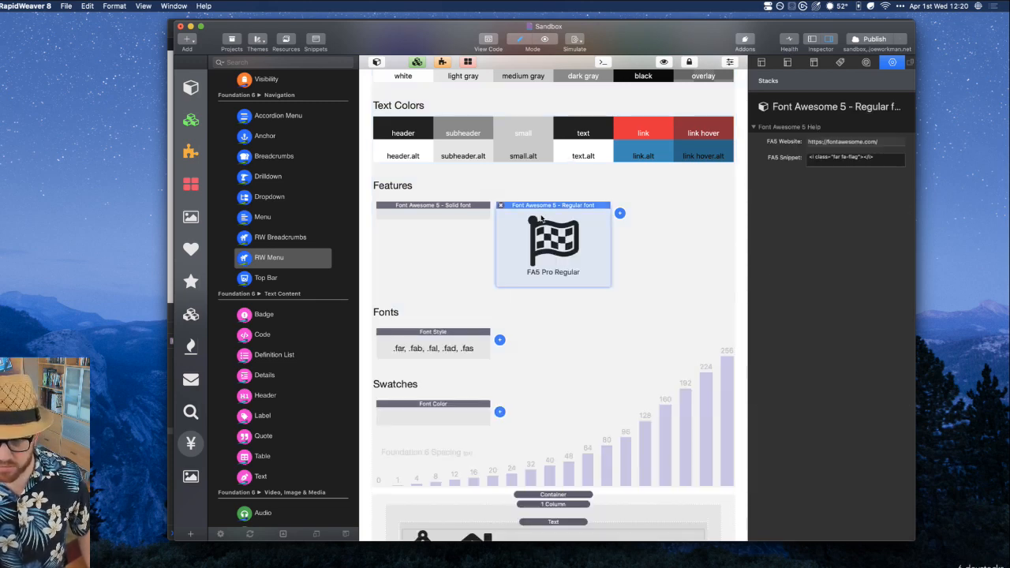
key(Delete)
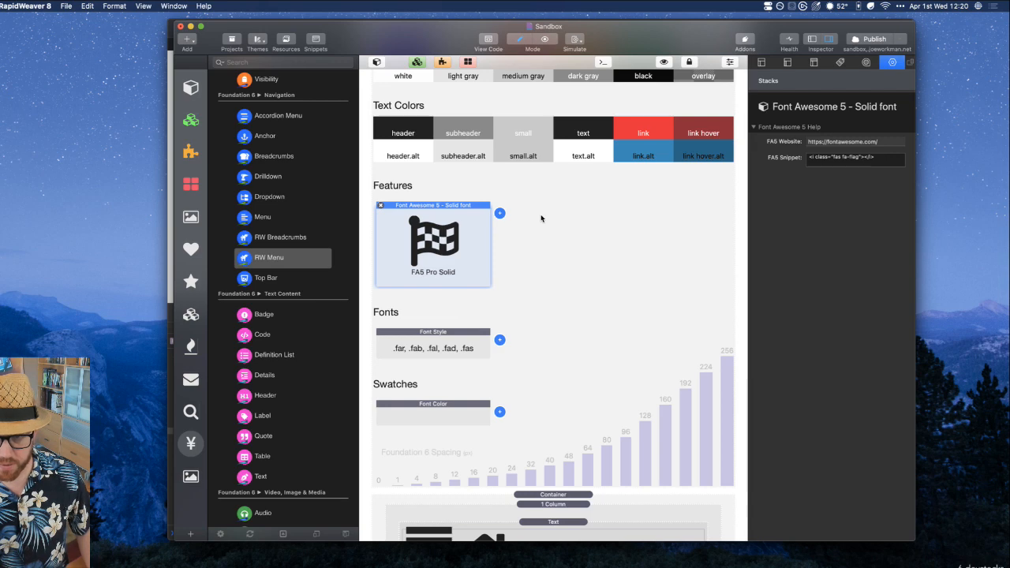
key(Delete)
click(380, 213)
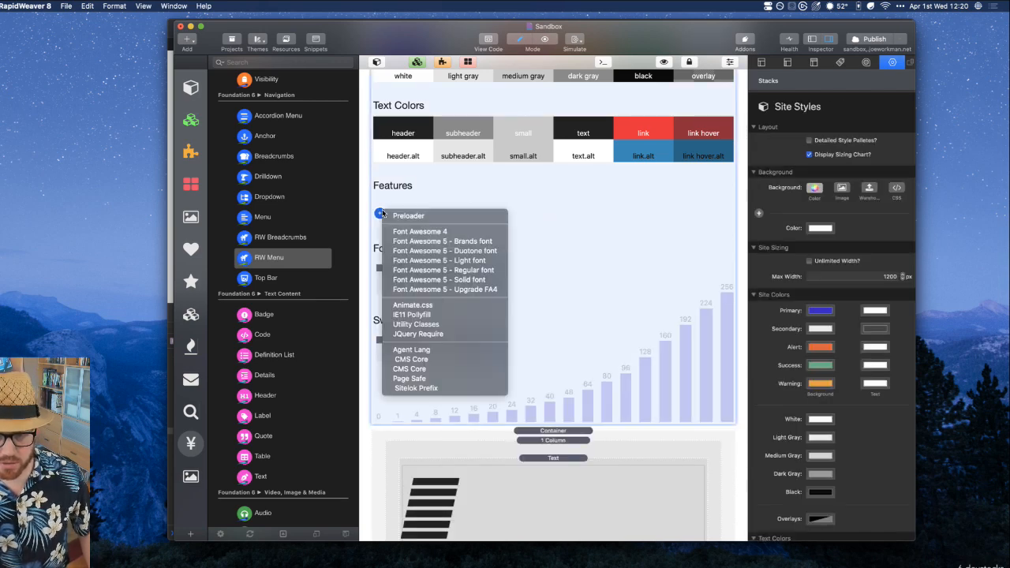
click(442, 247)
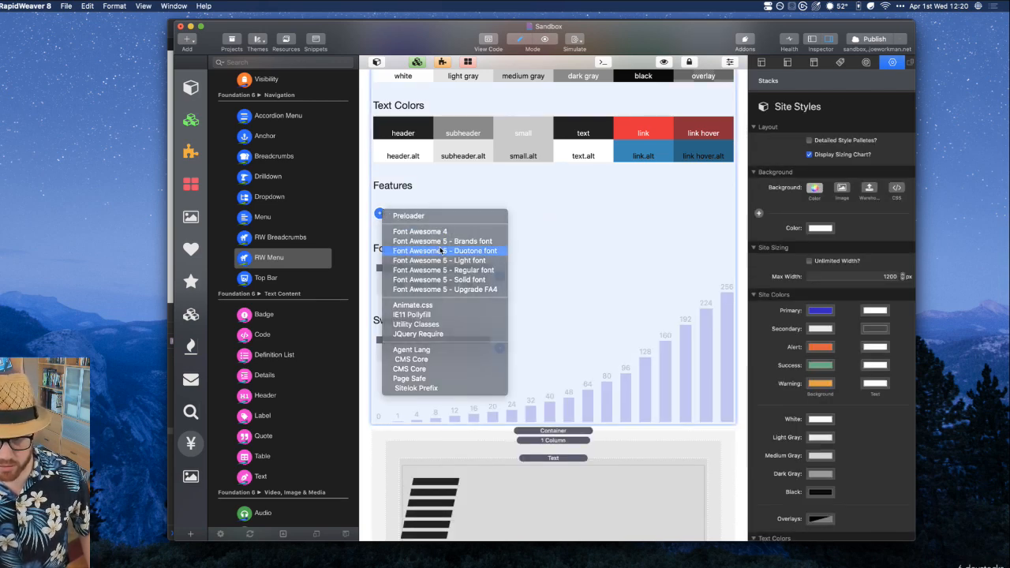
Change the prefix of the air-freshener and home icons in the first Text stack to fad and save the text
scroll(496, 255, down, 5)
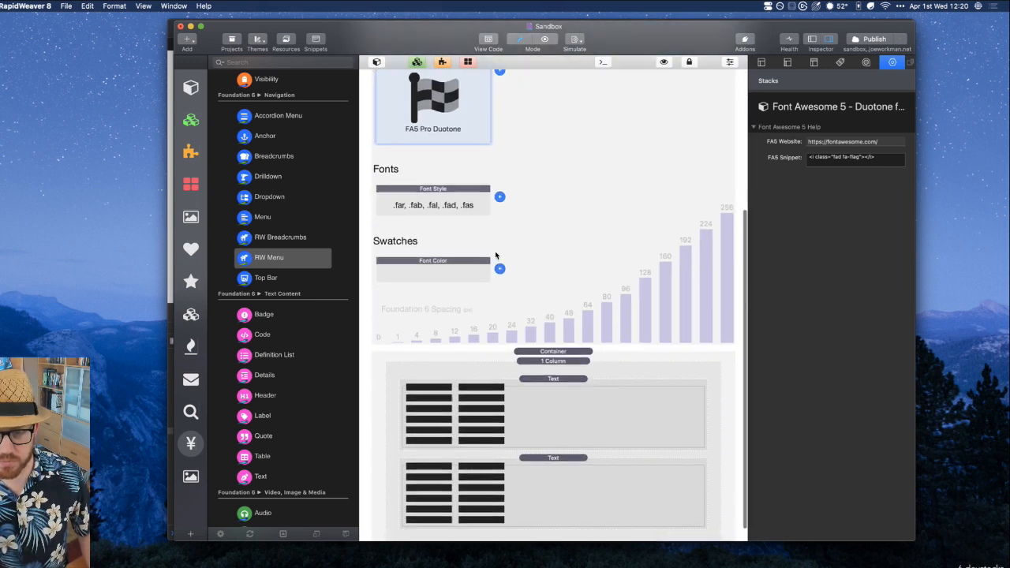
double_click(544, 400)
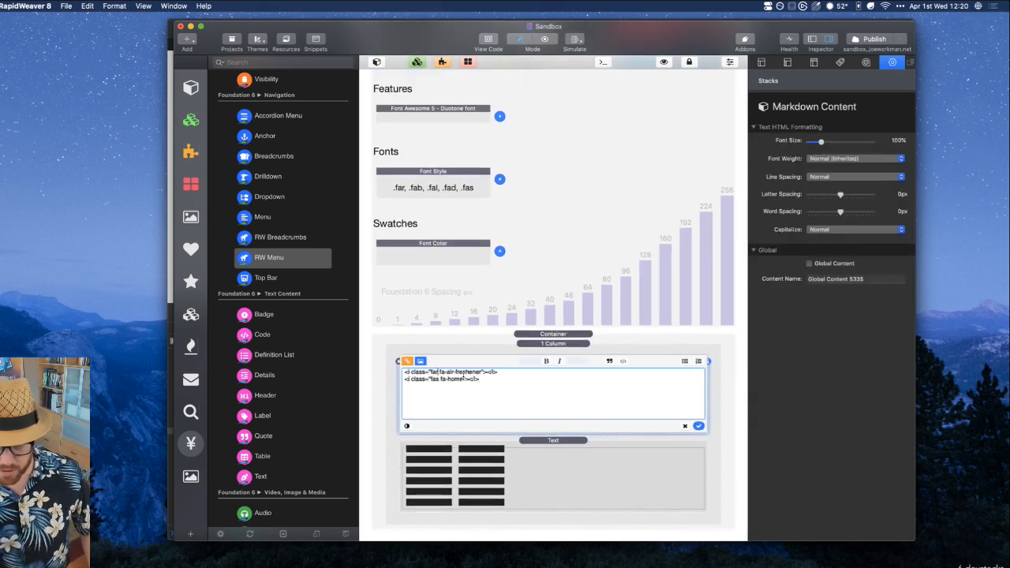
key(BackSpace)
text(d)
key(Down)
key(BackSpace)
text(d)
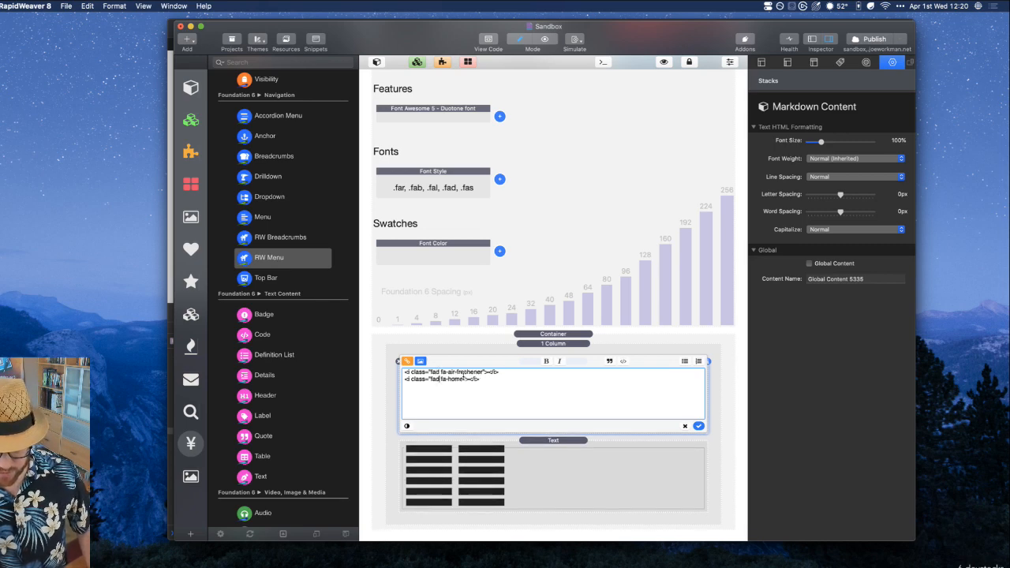
click(698, 426)
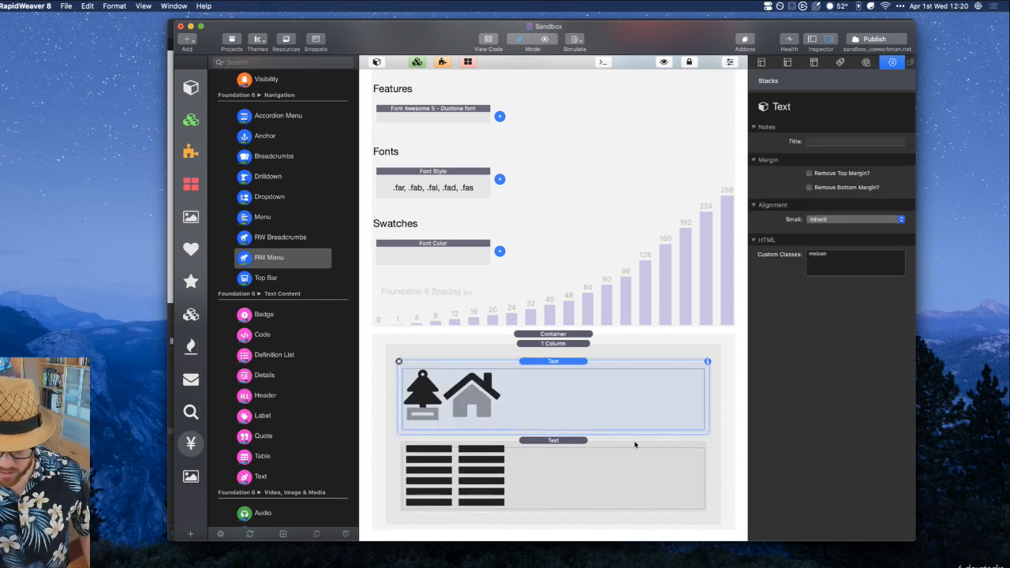
Look at the second Text stack and review the fad icon classes in the first Text stack's Markdown
click(575, 462)
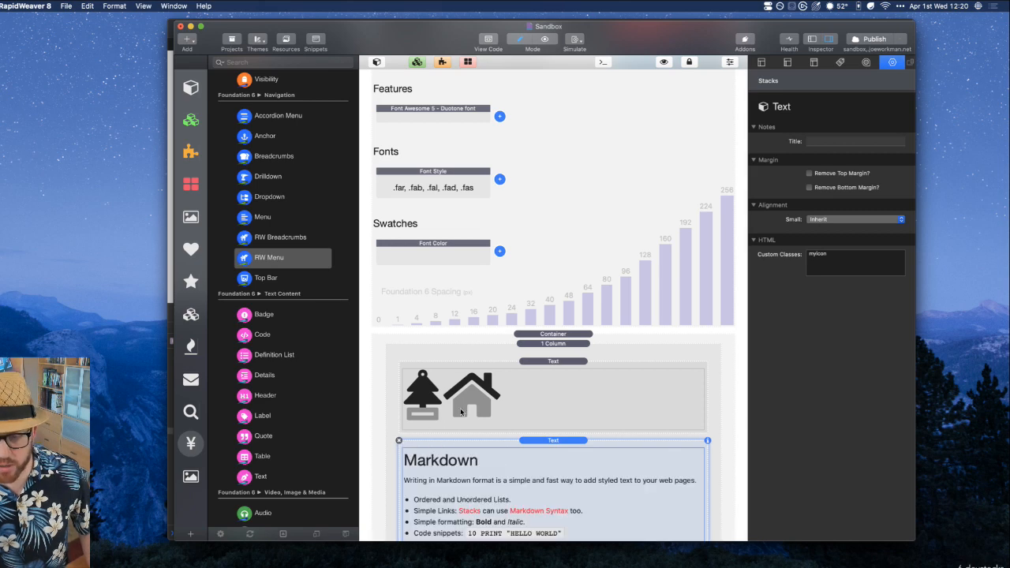
click(500, 399)
double_click(500, 397)
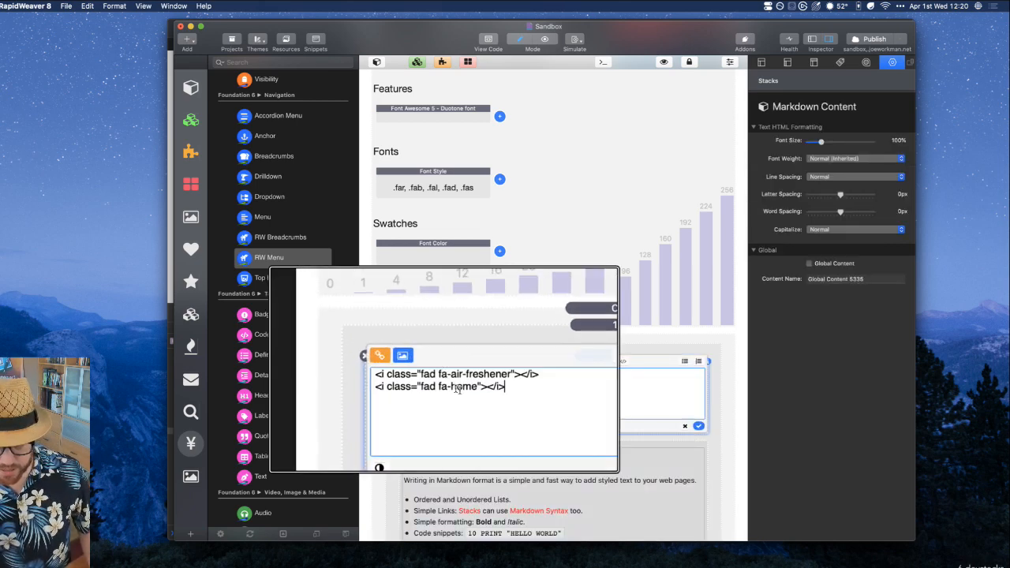
click(436, 373)
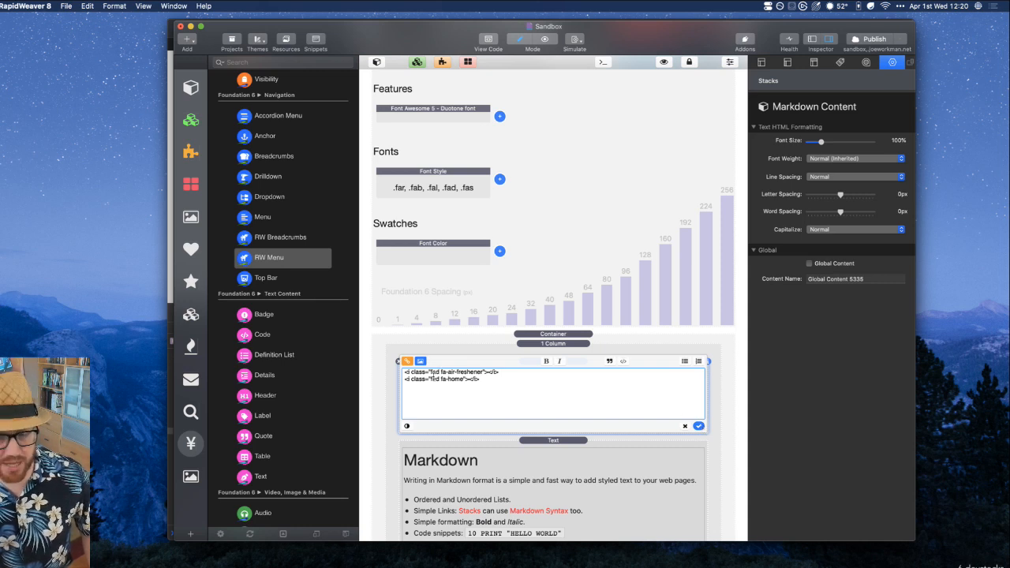
click(699, 426)
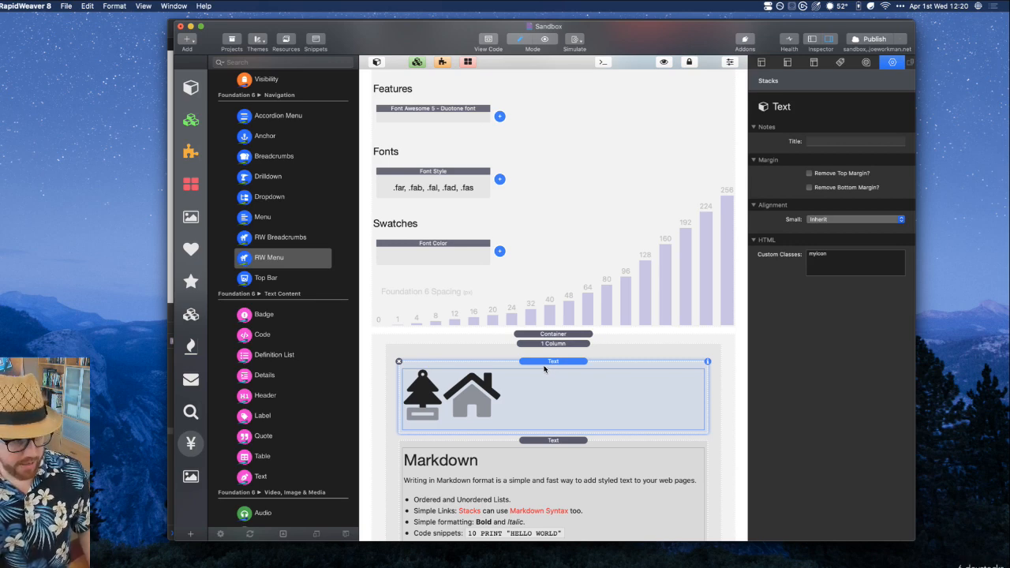
Switch to Safari and reload the Sandbox page preview
key(super+Tab)
key(super+r)
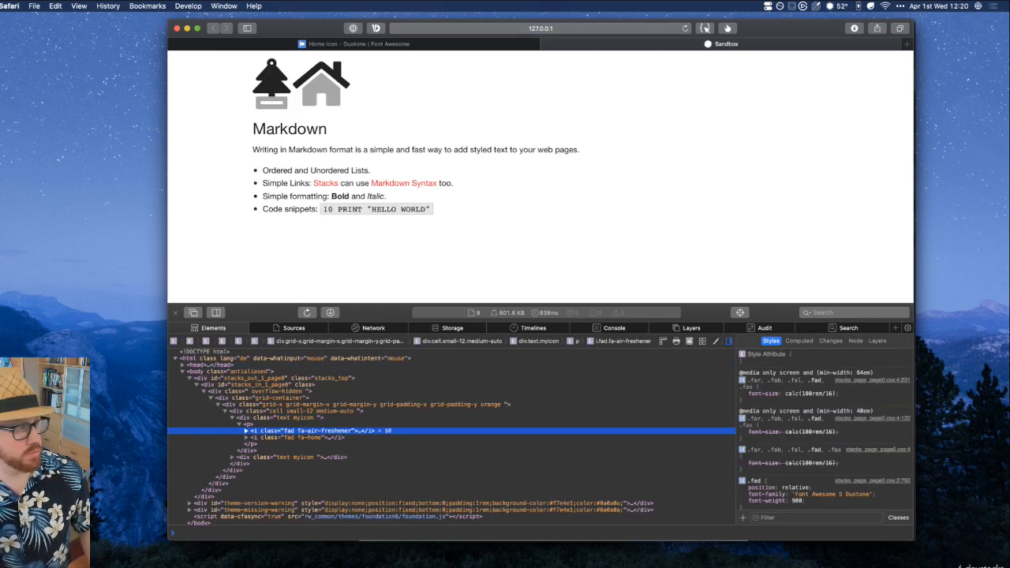
Pick the home icon with the element selector and expand its i element to show the ::before and ::after pseudo-elements
click(626, 189)
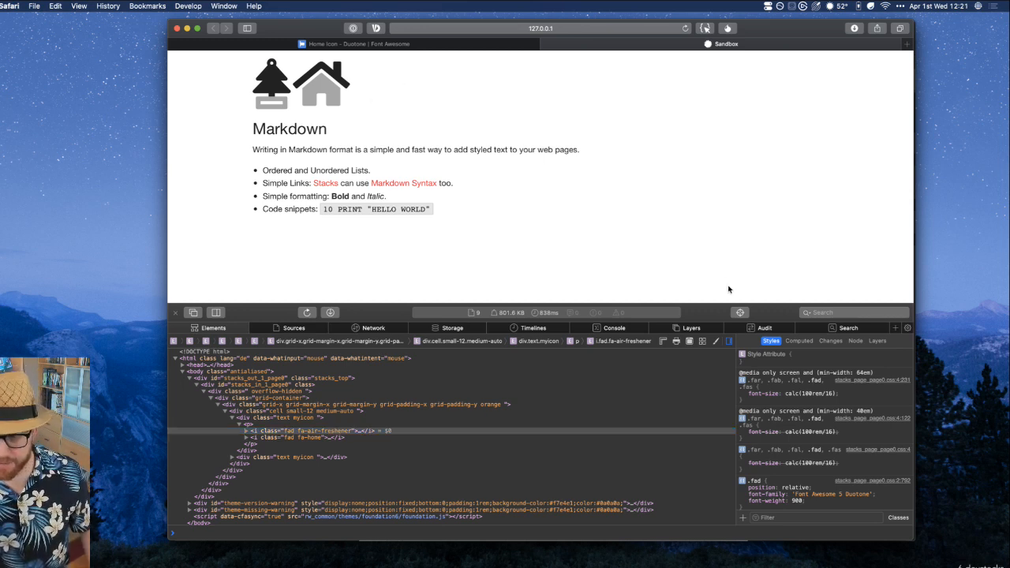
click(740, 313)
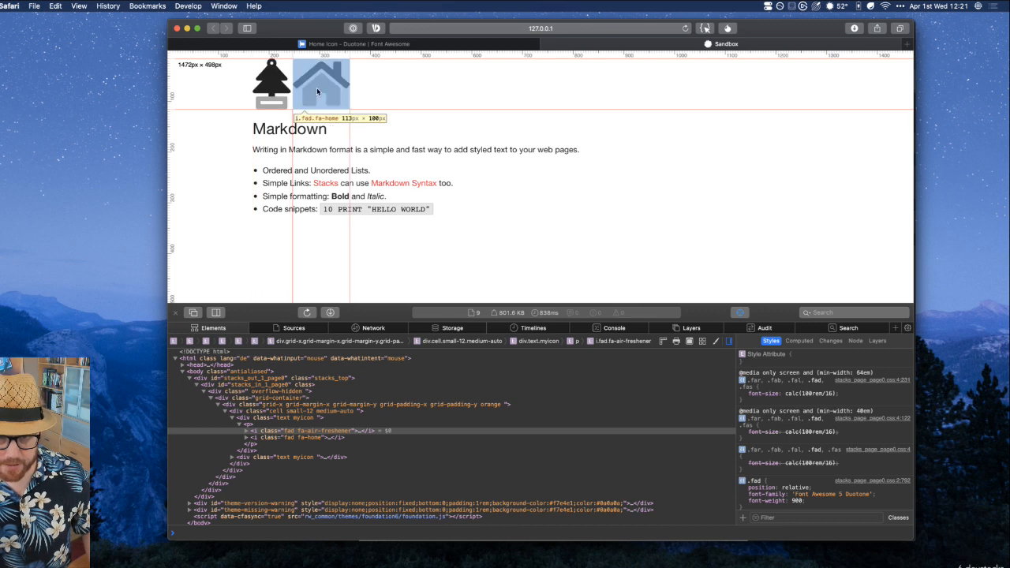
click(316, 88)
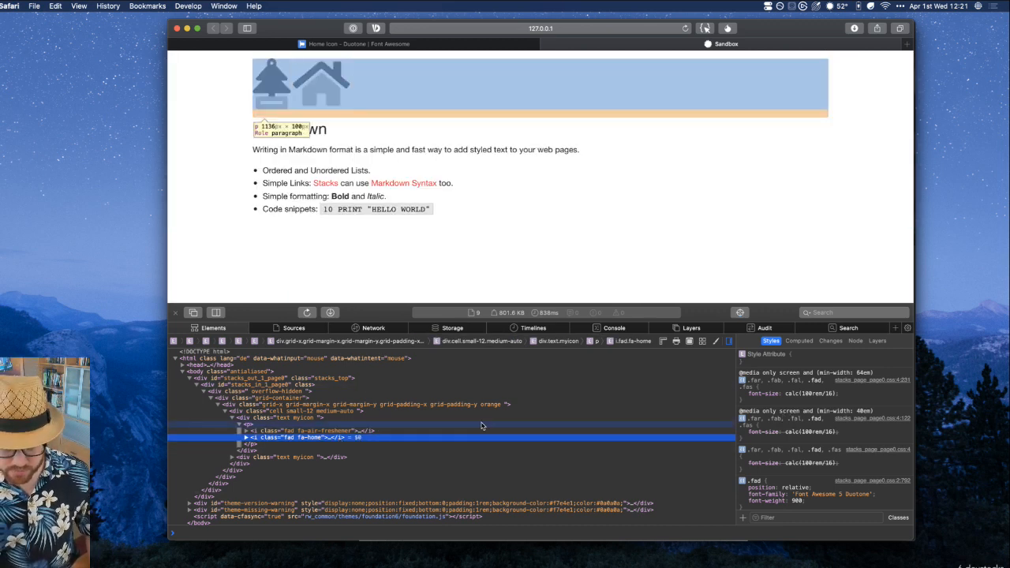
key(Right)
key(Down)
key(Down)
key(Down)
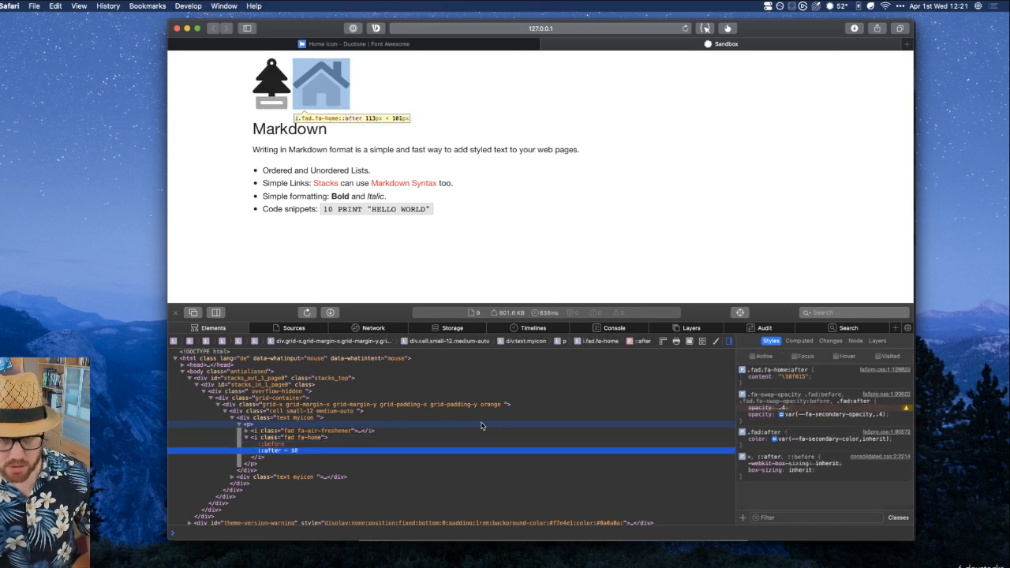
Compare the style rules of the home icon's ::before and ::after pseudo-elements
key(Up)
key(Up)
key(Down)
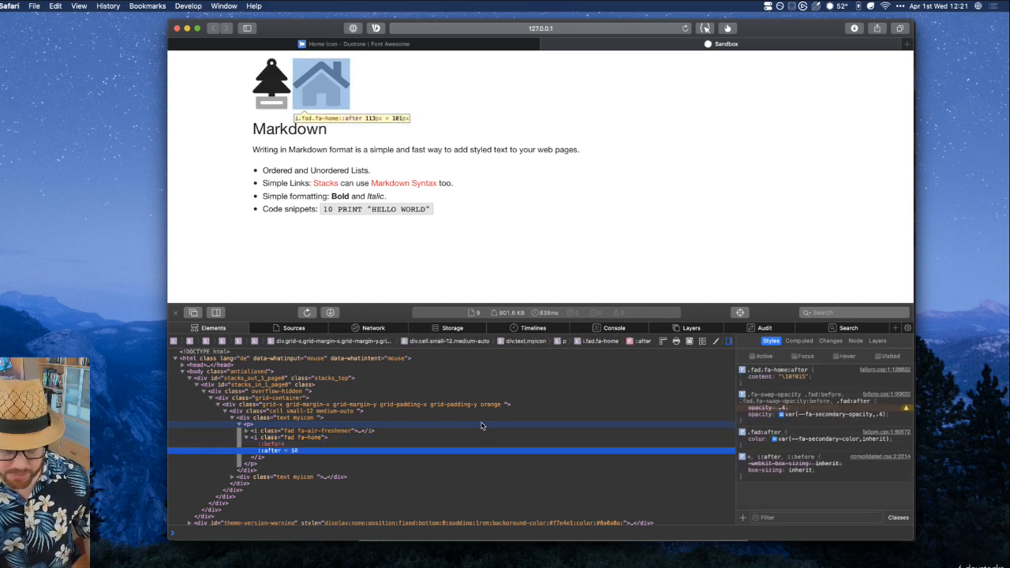
key(Up)
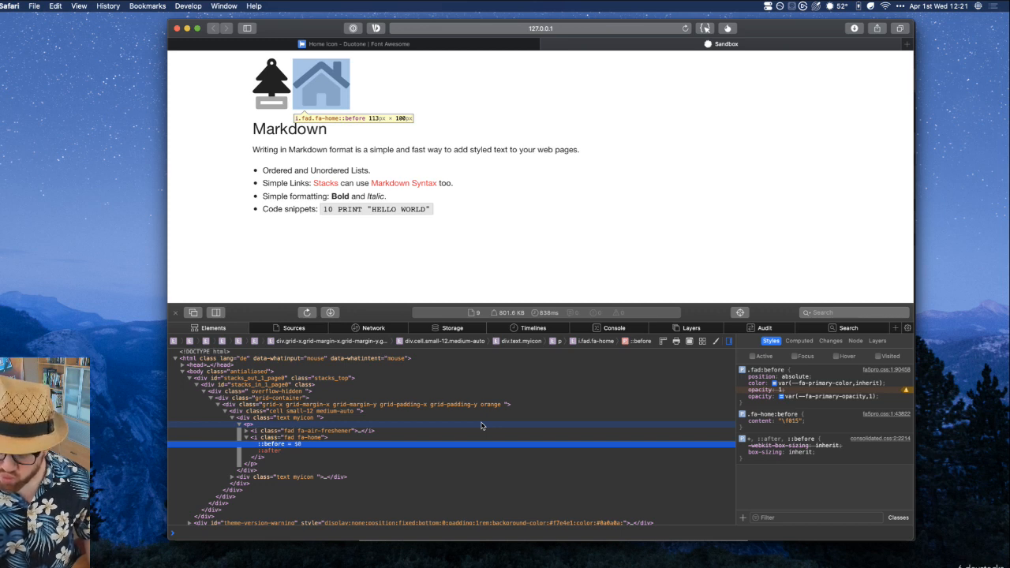
key(Up)
key(Down)
key(Down)
key(Up)
key(Up)
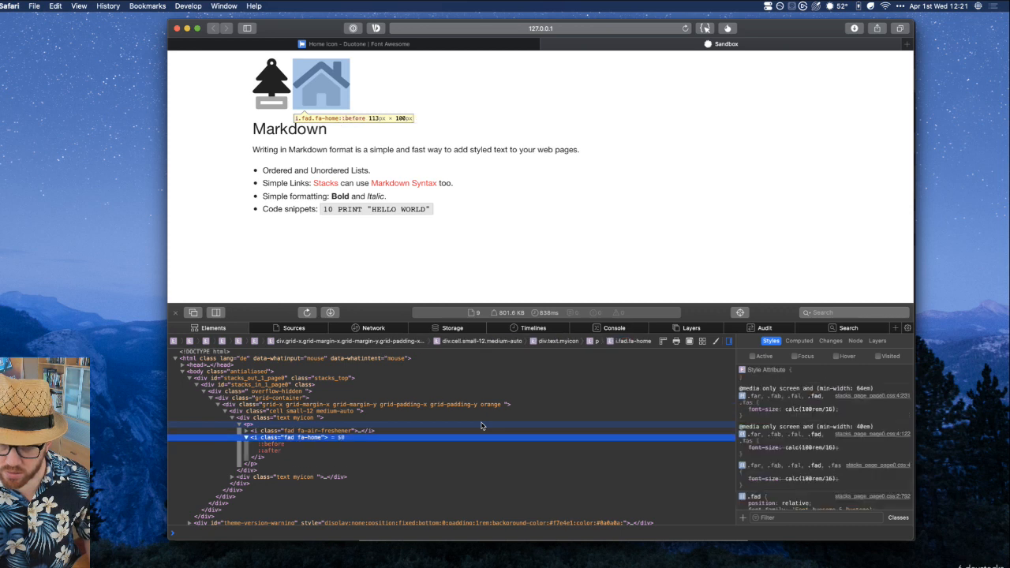
key(Down)
key(Down)
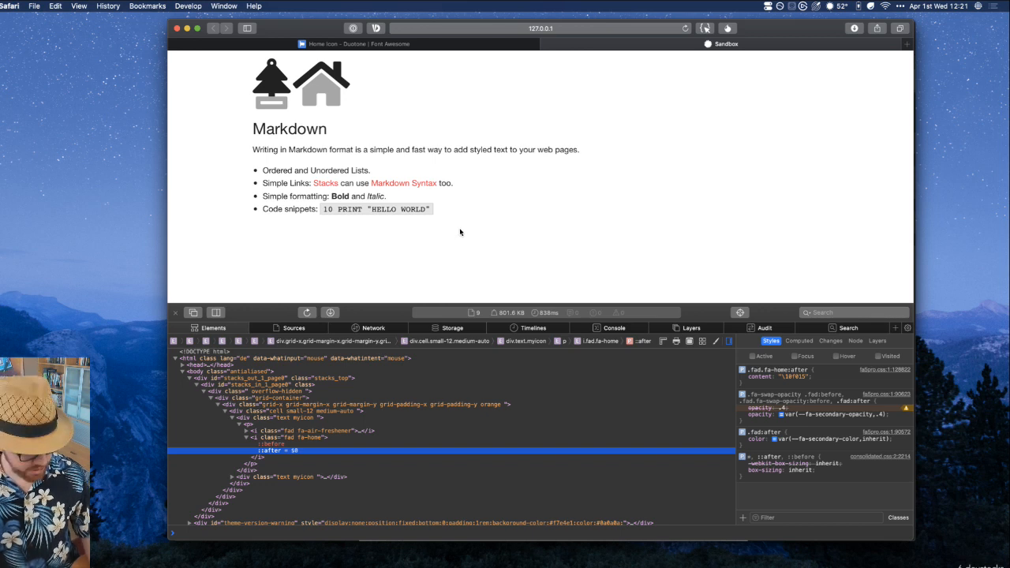
Review the primary and secondary color and opacity variables in the home icon's .fad:before and .fad:after rules
key(super+Tab)
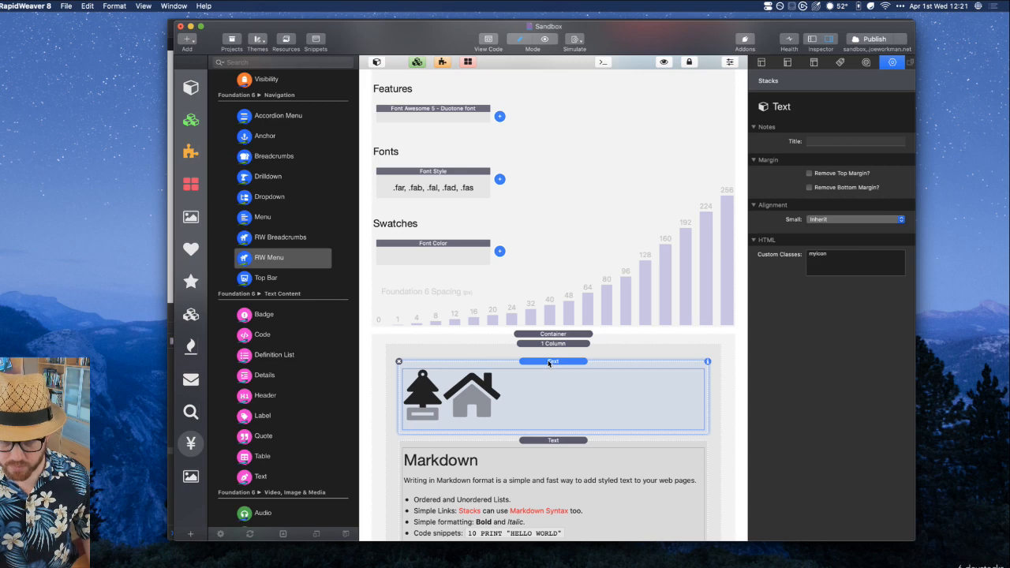
key(super+Tab)
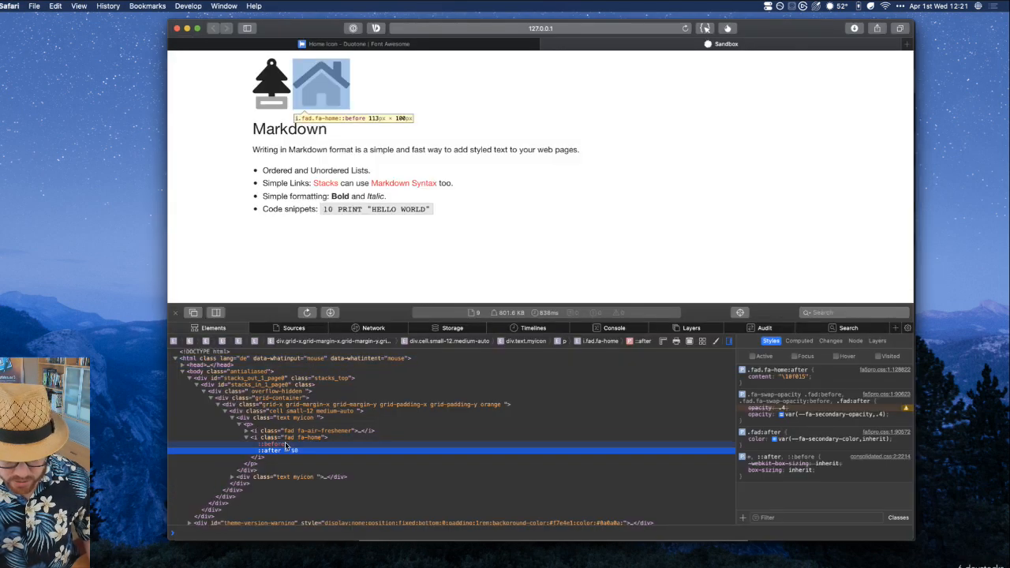
click(287, 445)
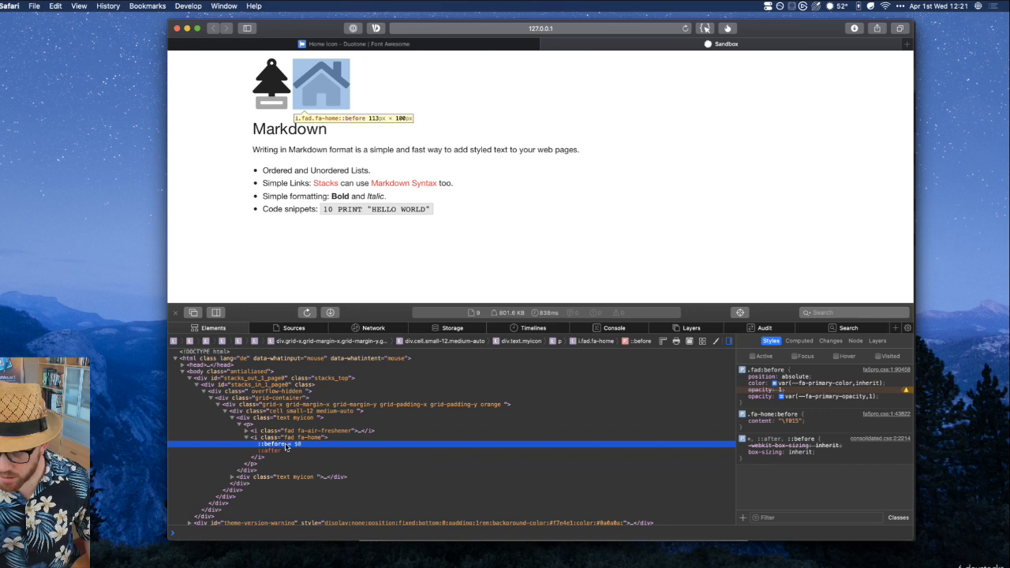
click(285, 451)
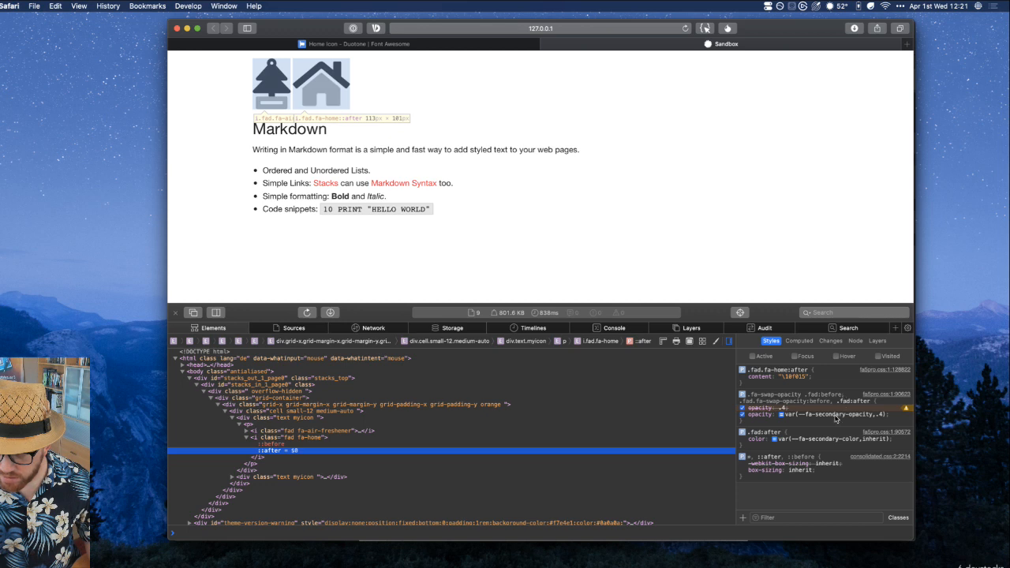
click(270, 445)
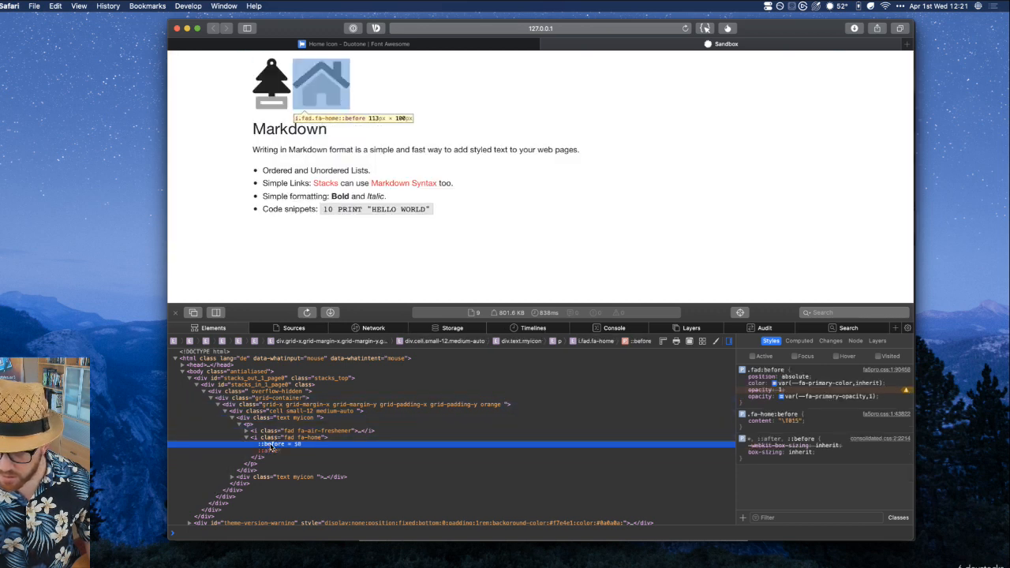
click(270, 437)
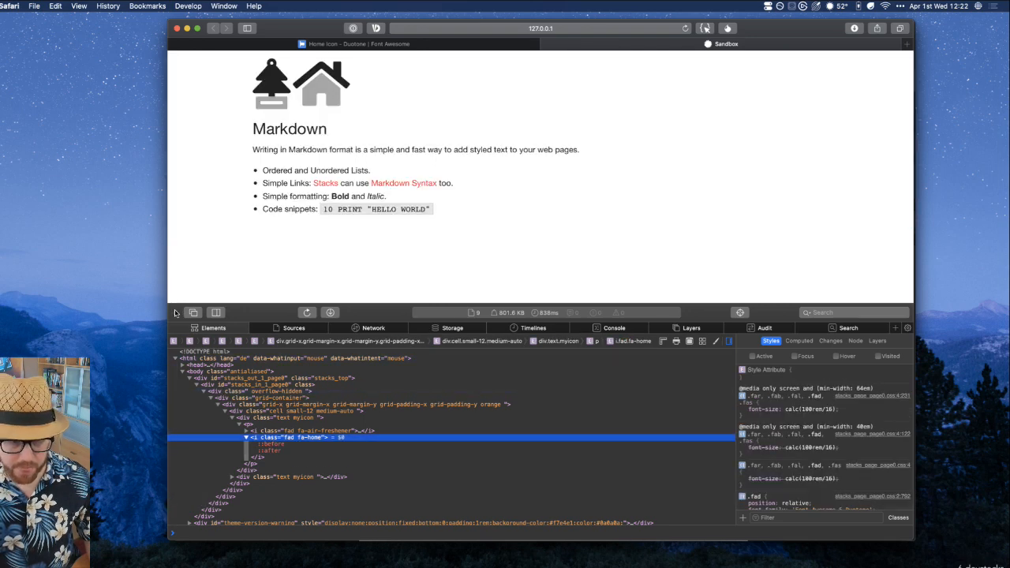
Switch to RapidWeaver and review the Font Color swatch and the fad icon classes in the first Text stack's Markdown
key(super+Tab)
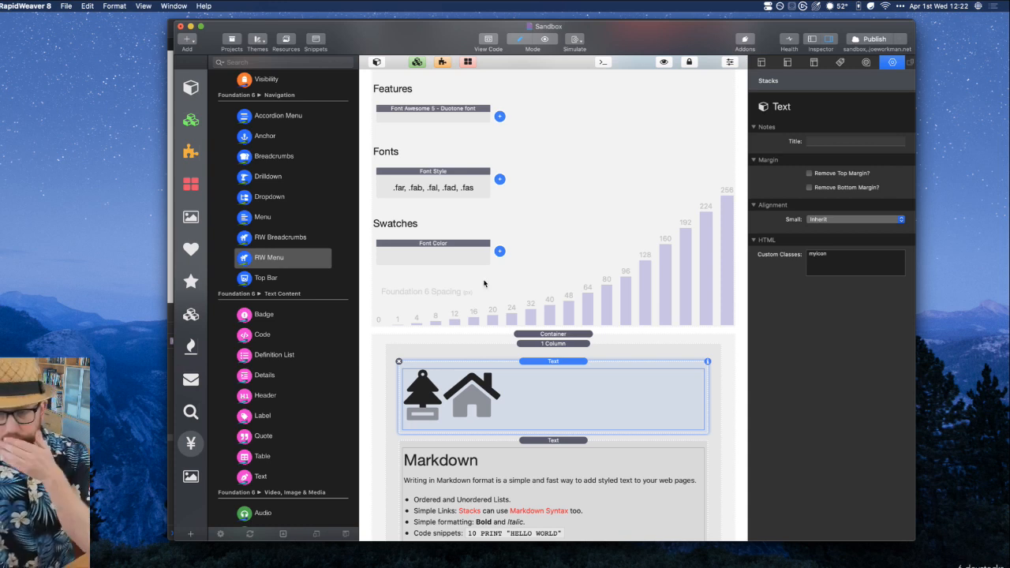
click(450, 249)
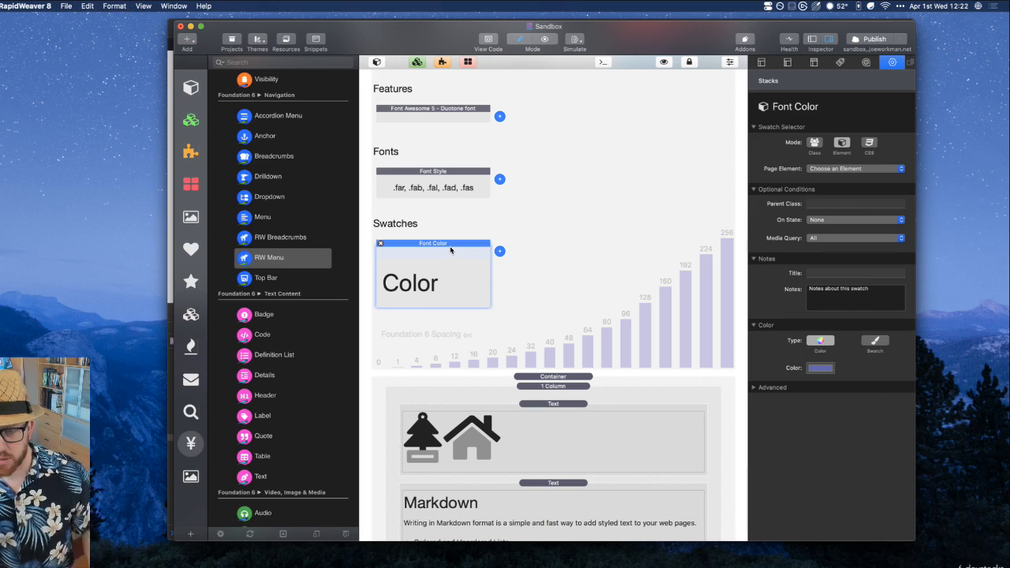
click(513, 425)
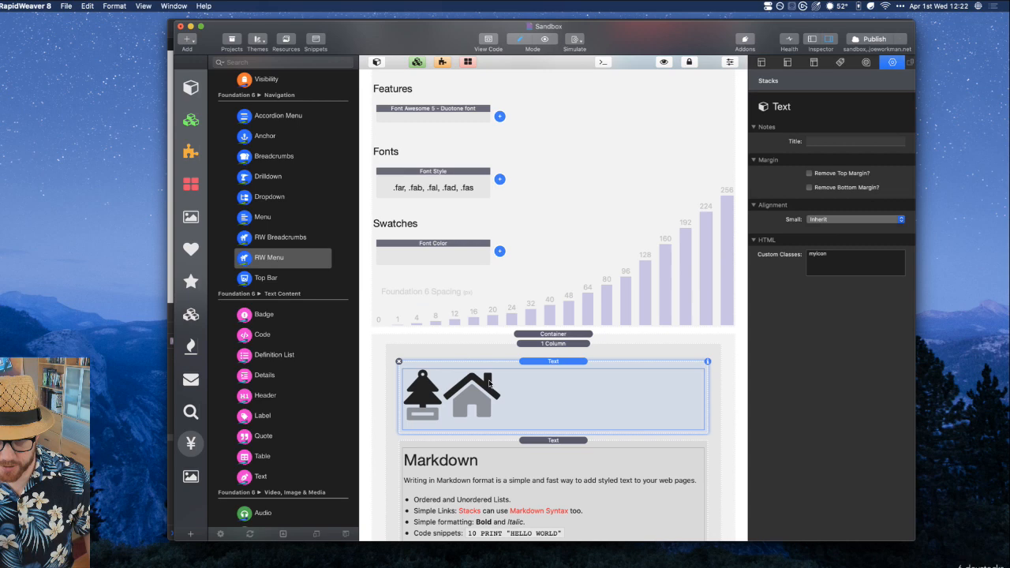
click(443, 254)
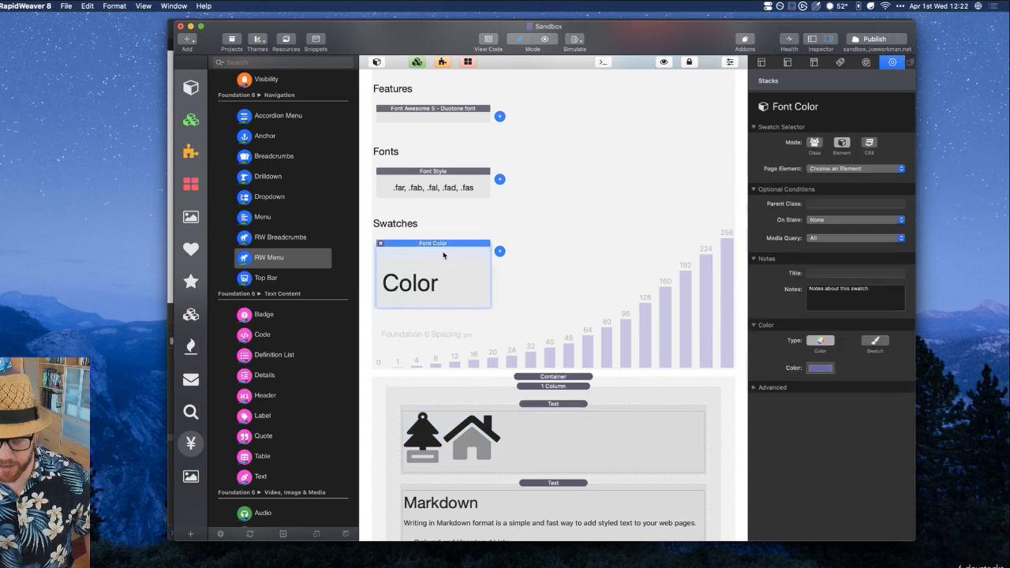
click(479, 431)
double_click(473, 405)
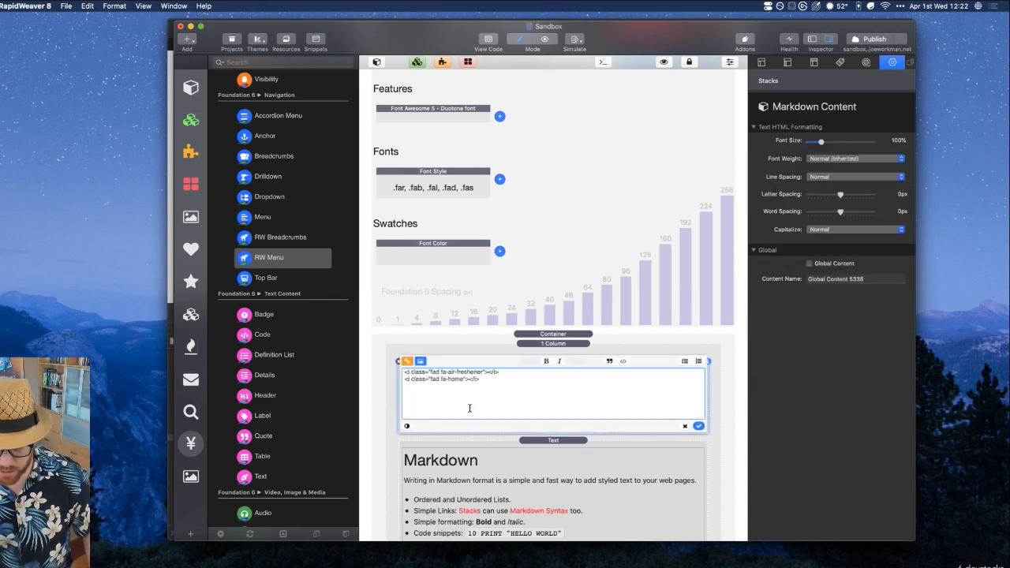
click(440, 380)
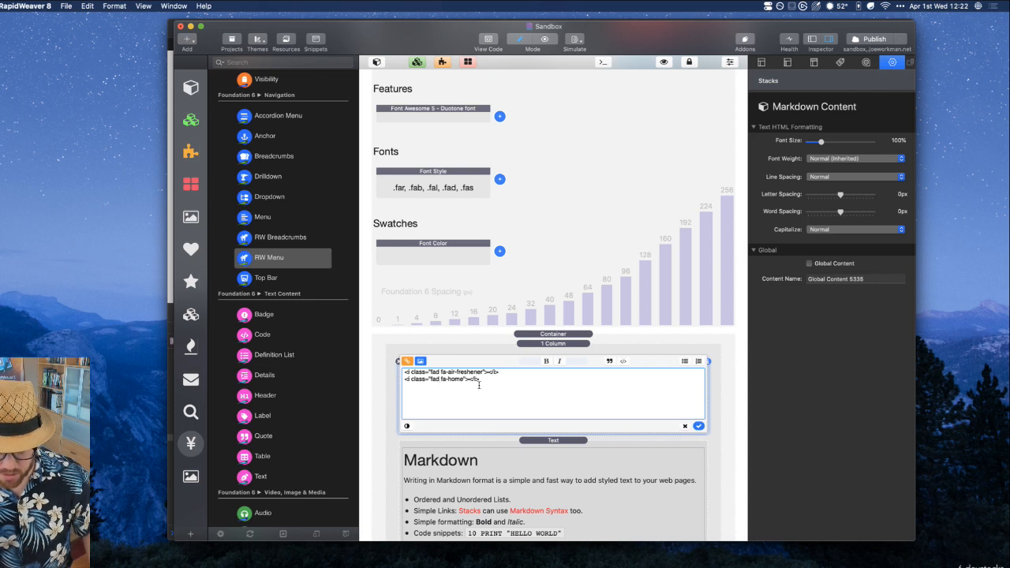
key(alt+shift+Left)
Set the Font Color swatch to target the class fad
click(448, 247)
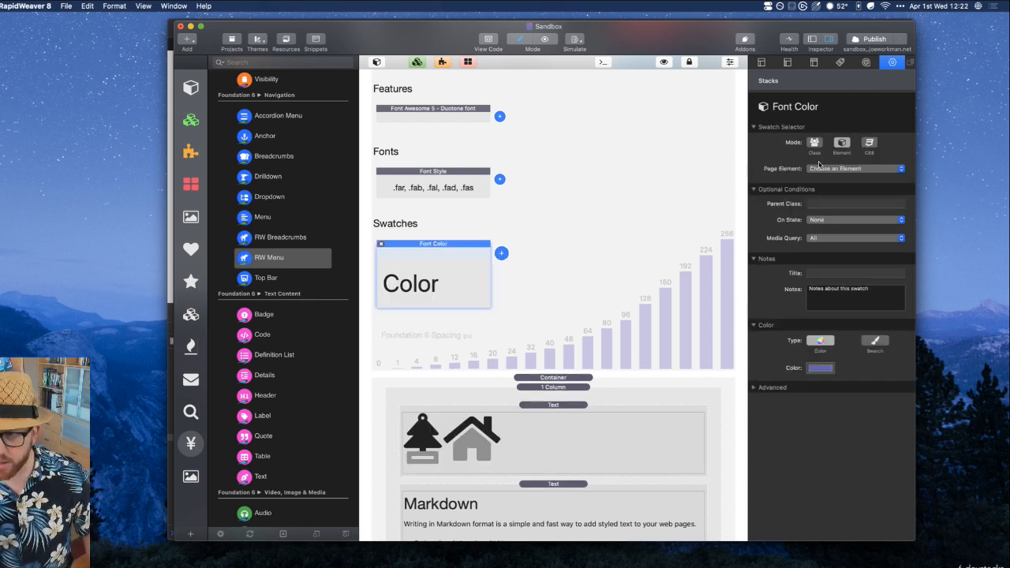
click(814, 143)
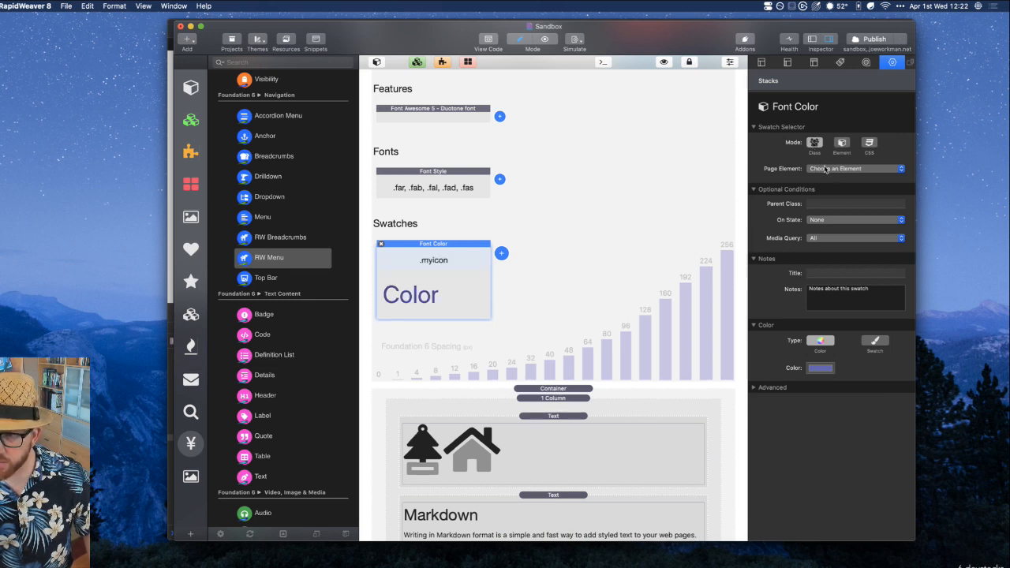
click(823, 171)
text(fad)
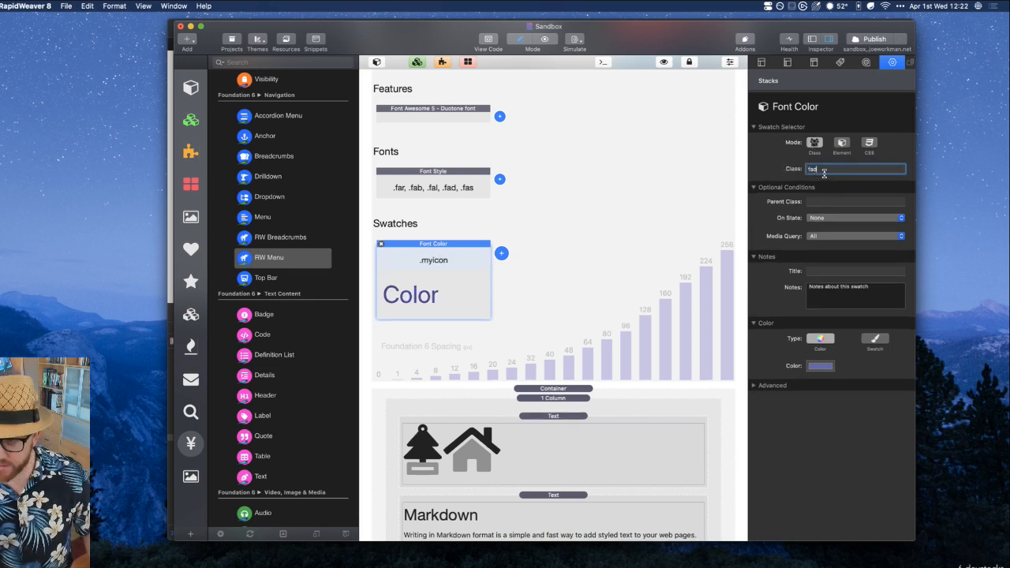
click(830, 203)
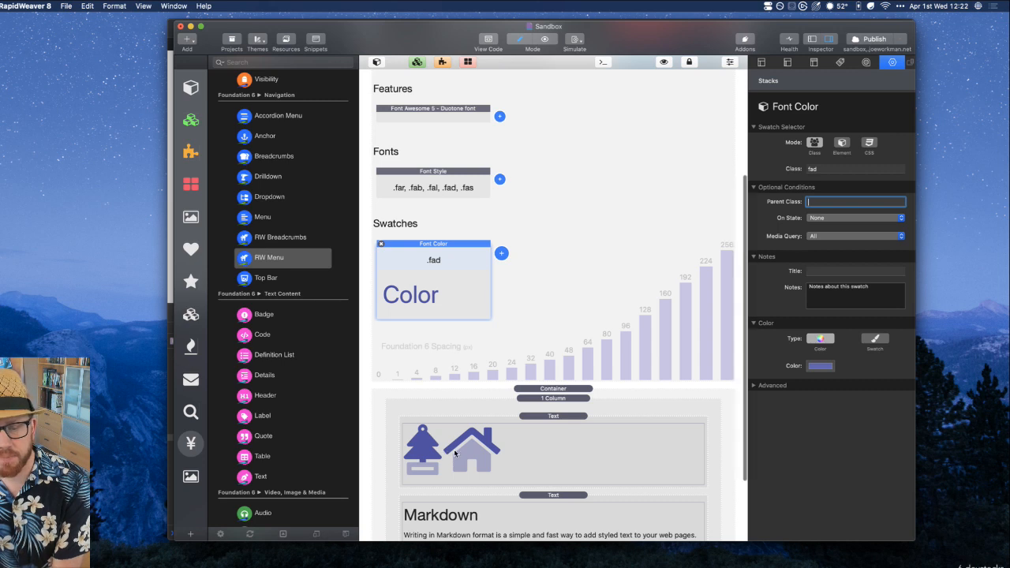
Duplicate the .fad Font Color swatch and set the copy's state condition to After
scroll(447, 462, down, 5)
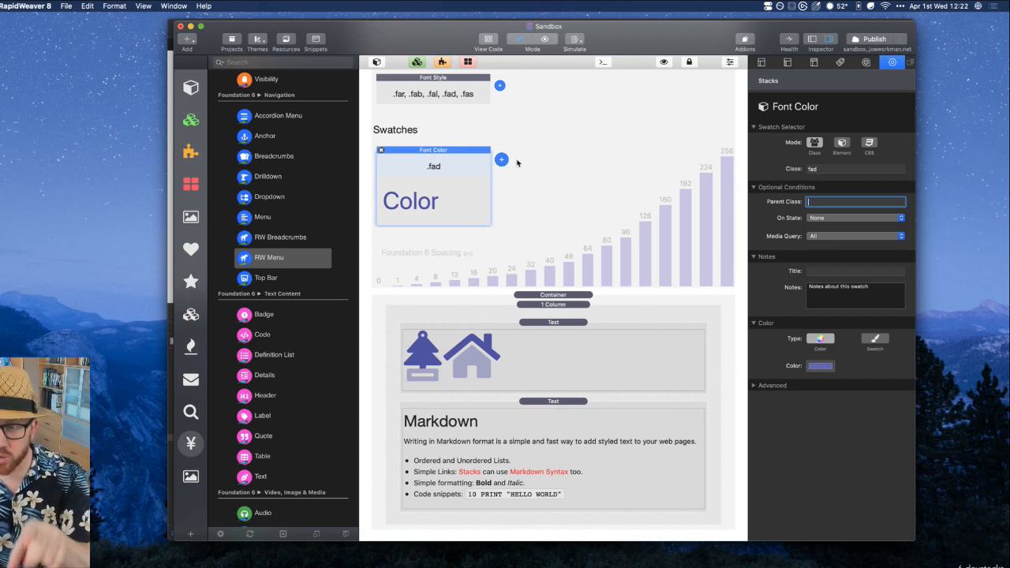
click(455, 150)
key(super+c)
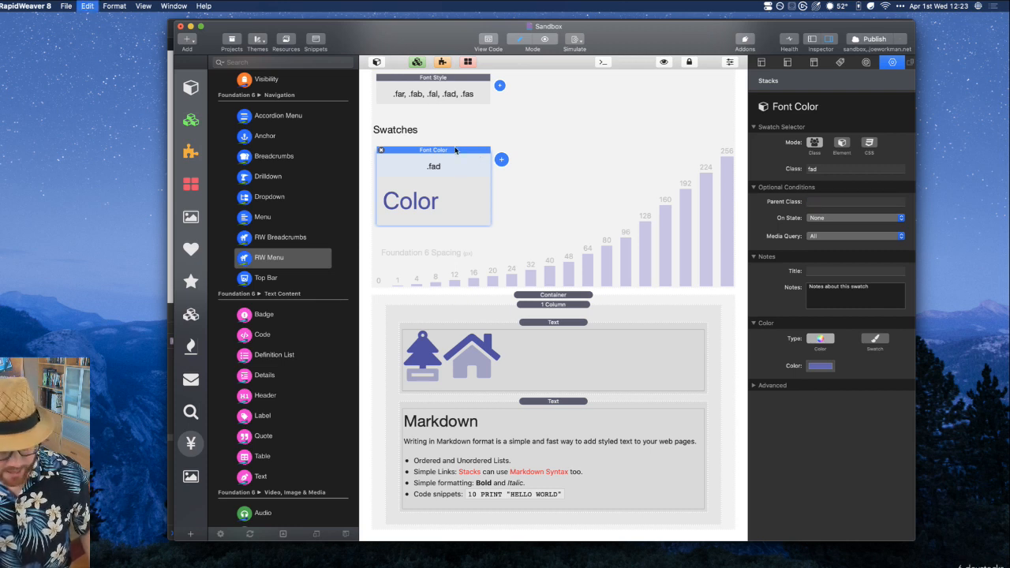
key(super+v)
click(541, 157)
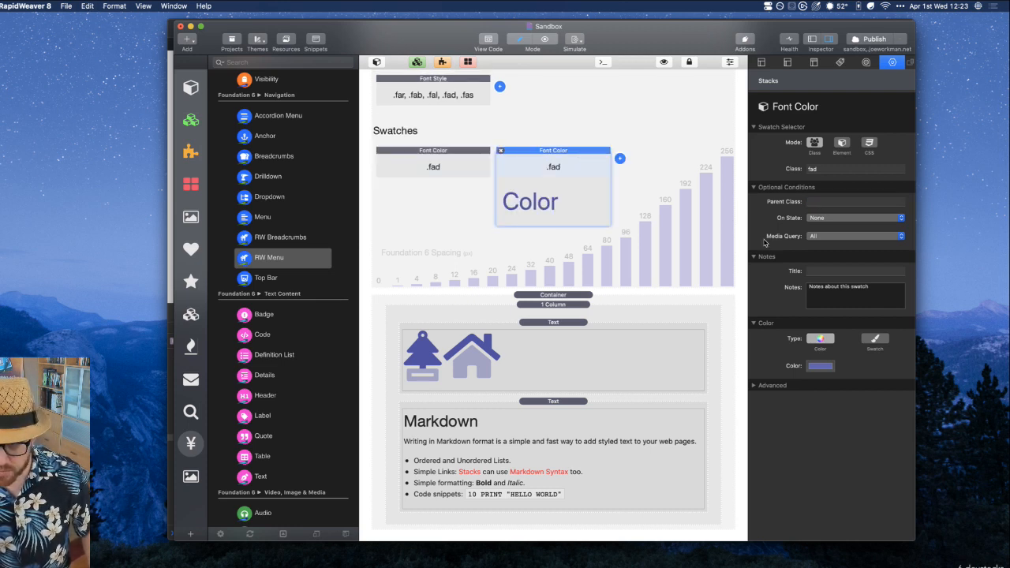
click(824, 220)
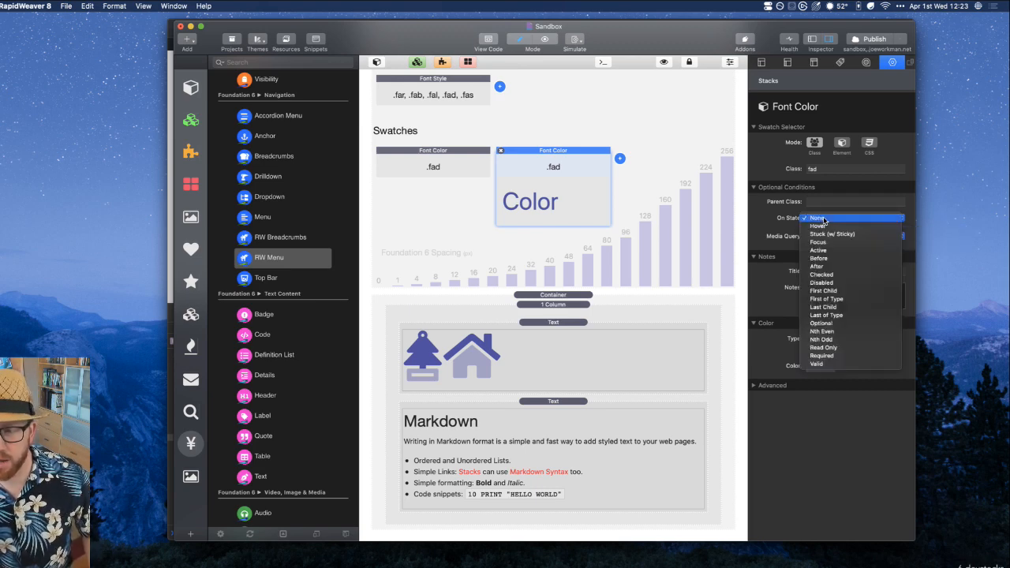
click(822, 267)
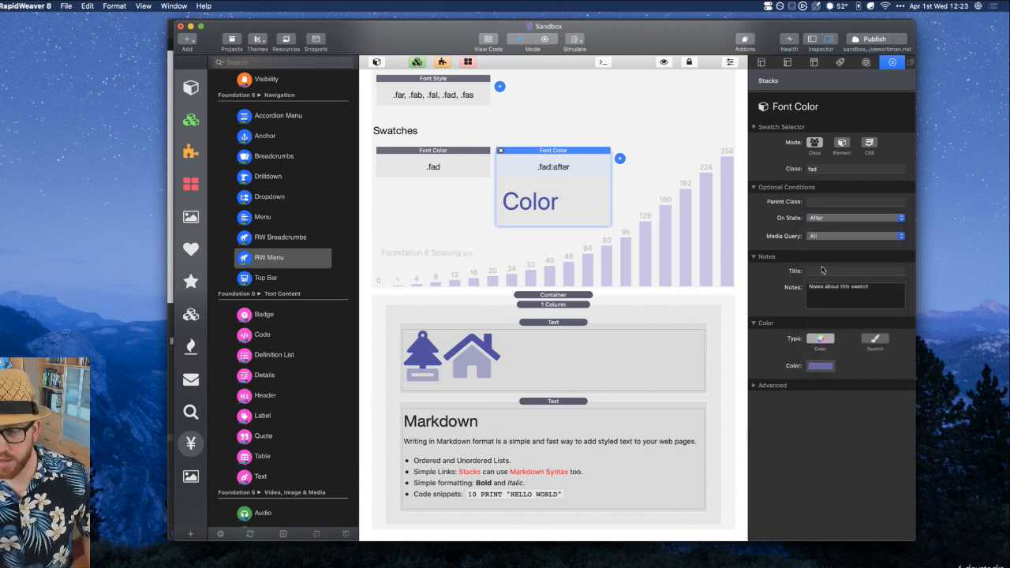
Set the color of the .fad:after Font Color swatch to the saved orange
click(820, 367)
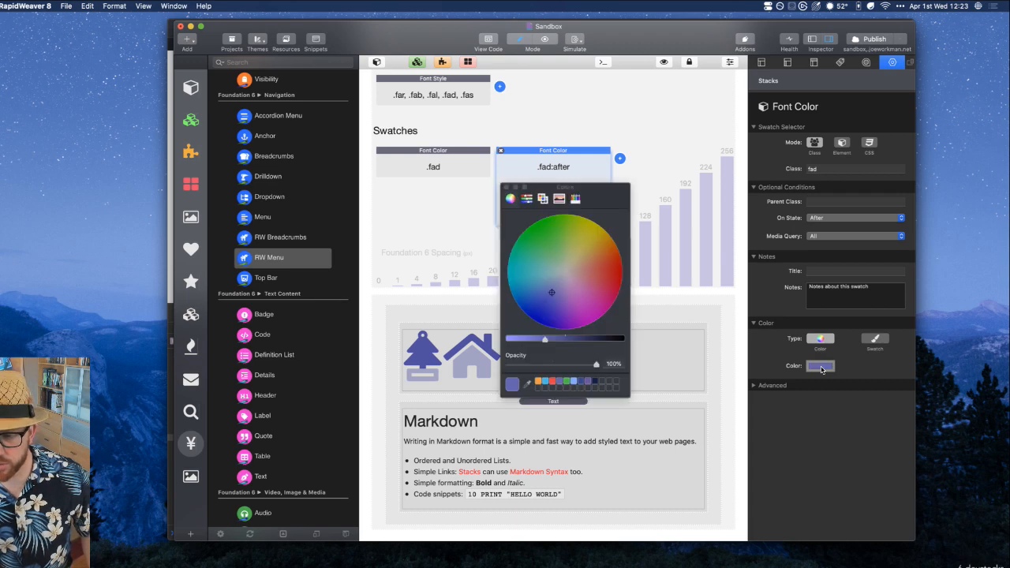
click(540, 382)
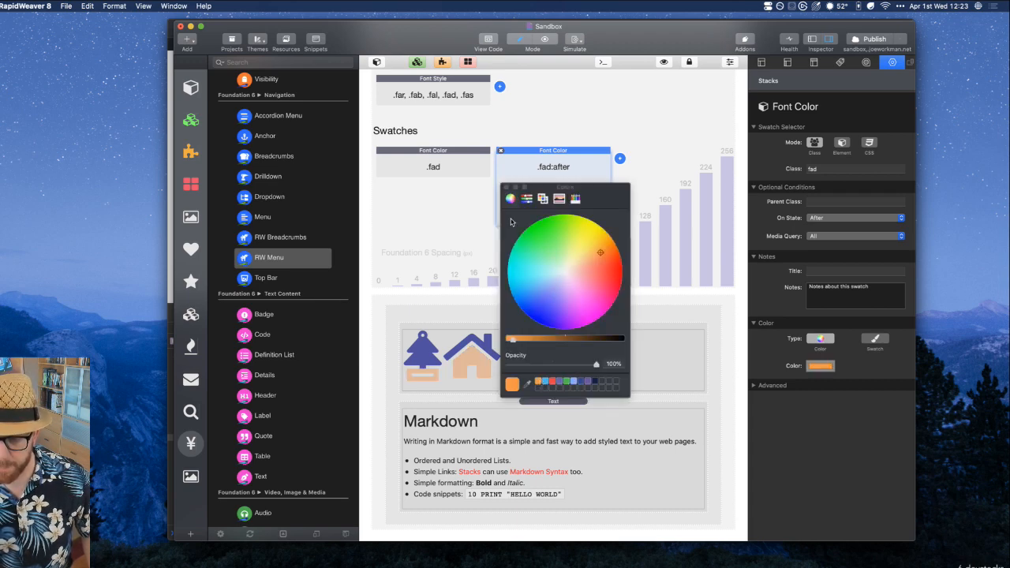
click(506, 187)
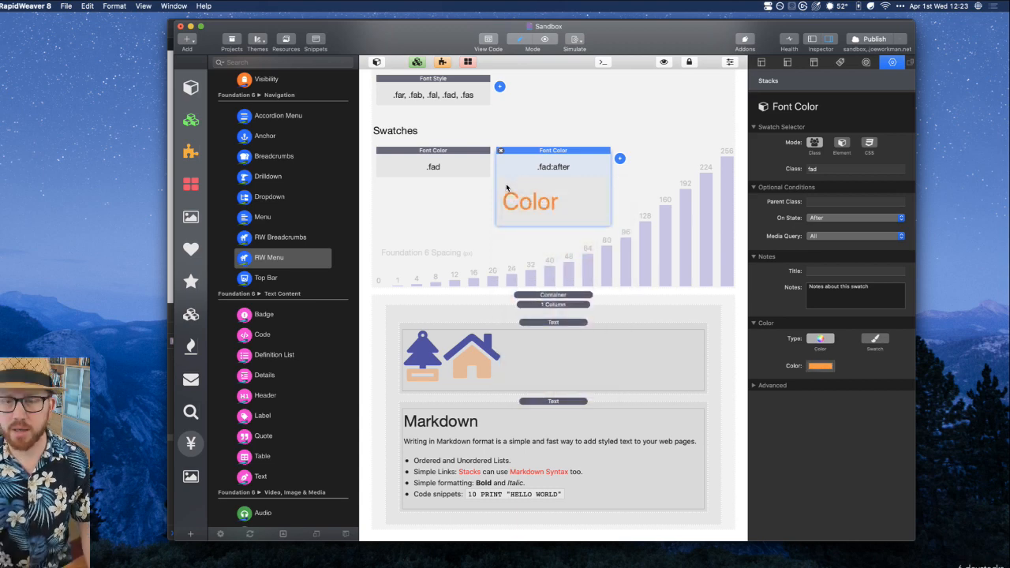
click(668, 162)
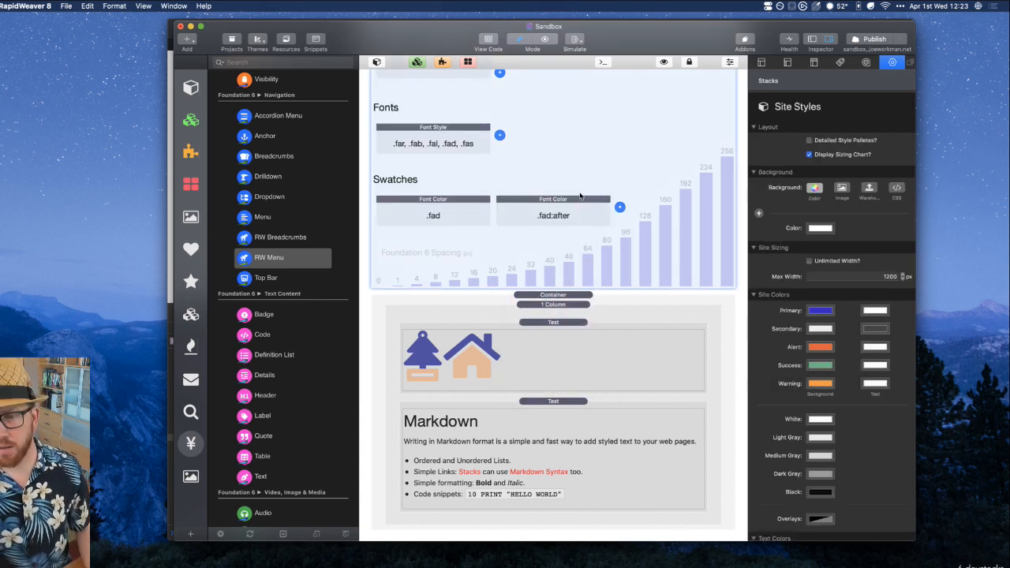
Duplicate the orange .fad:after Font Color swatch in Site Styles
click(579, 197)
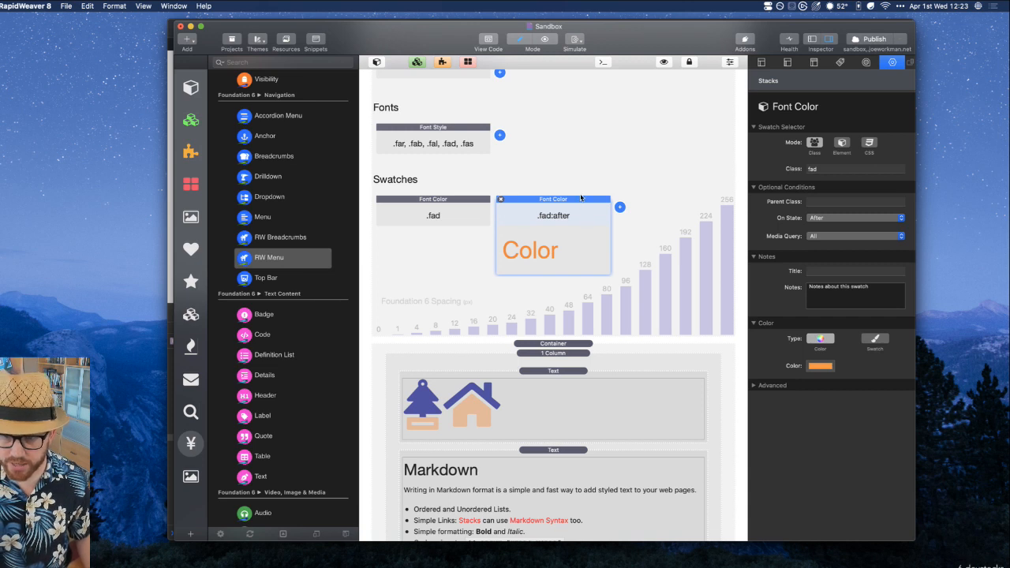
key(super+d)
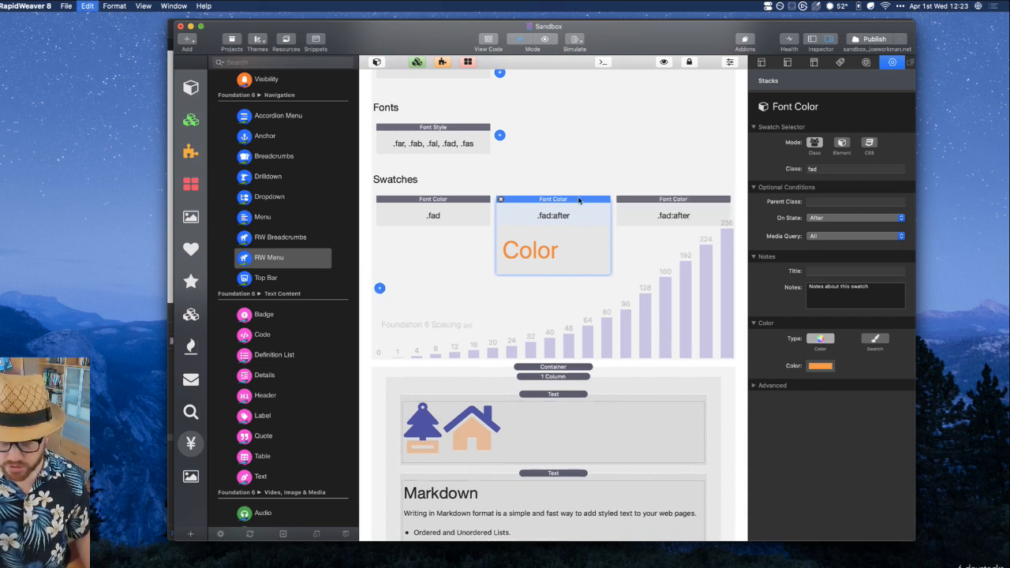
Set the second .fad:after swatch's state condition to Before and its color to the saved red
click(655, 206)
click(824, 217)
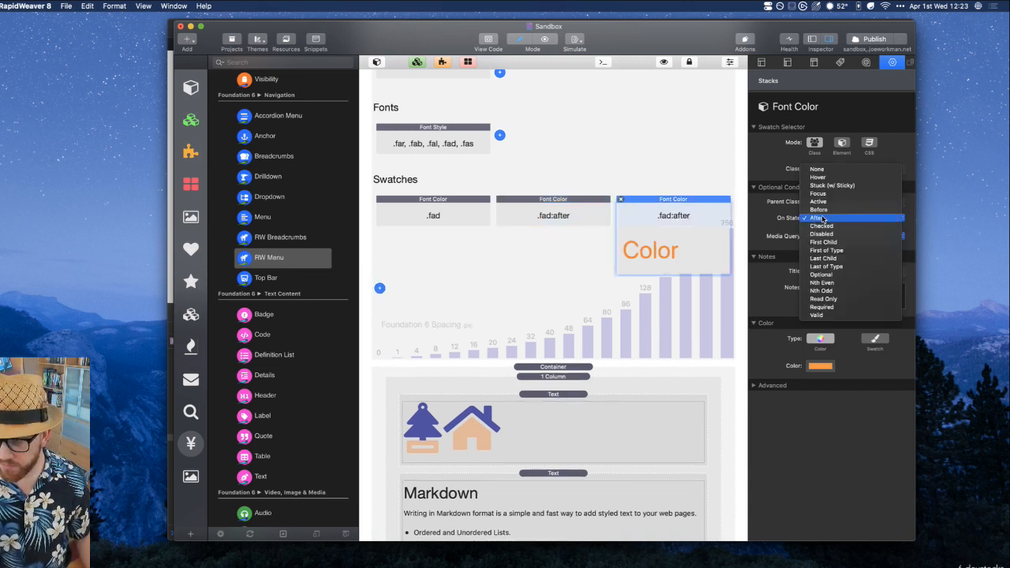
click(823, 209)
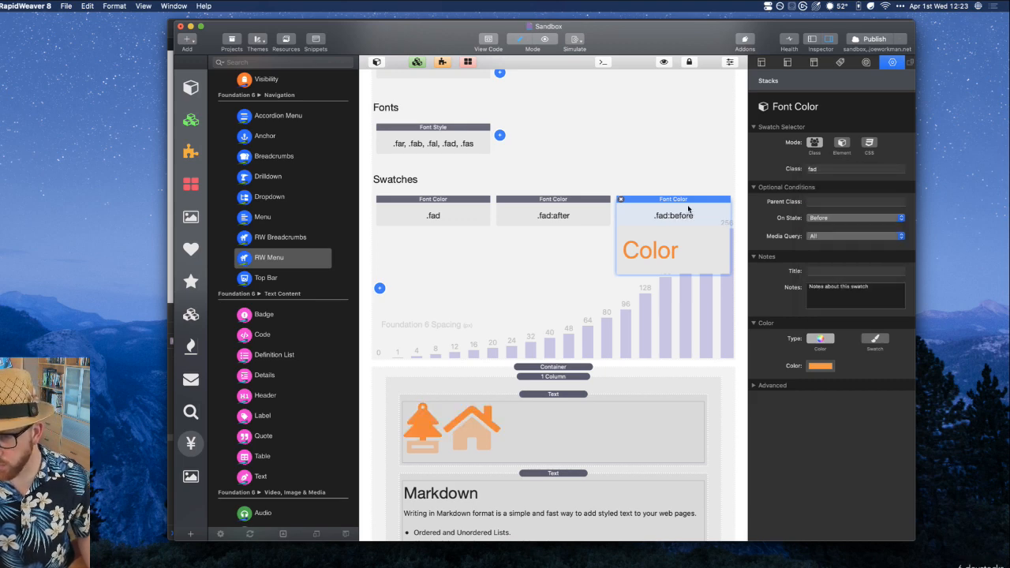
click(820, 366)
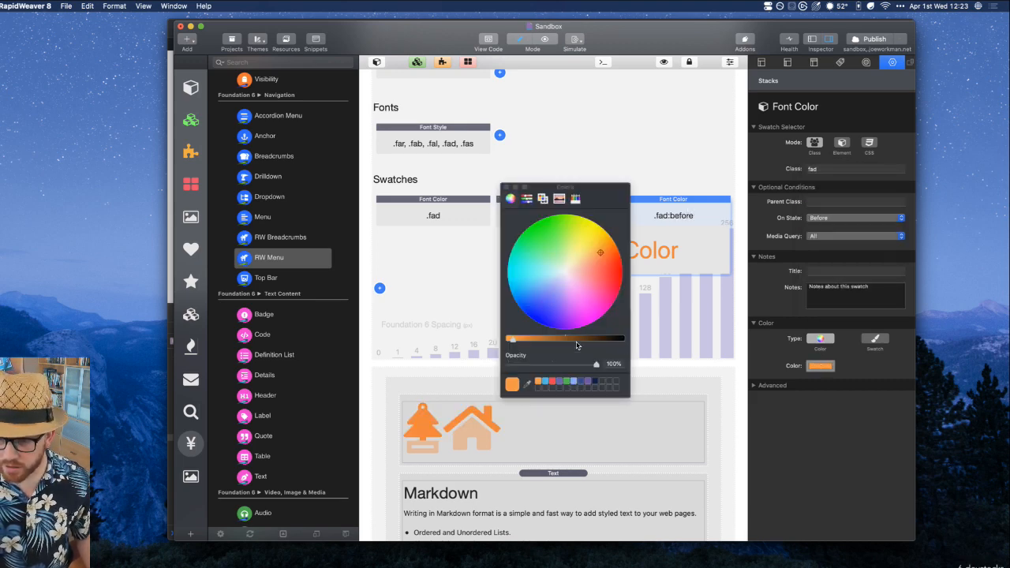
click(552, 381)
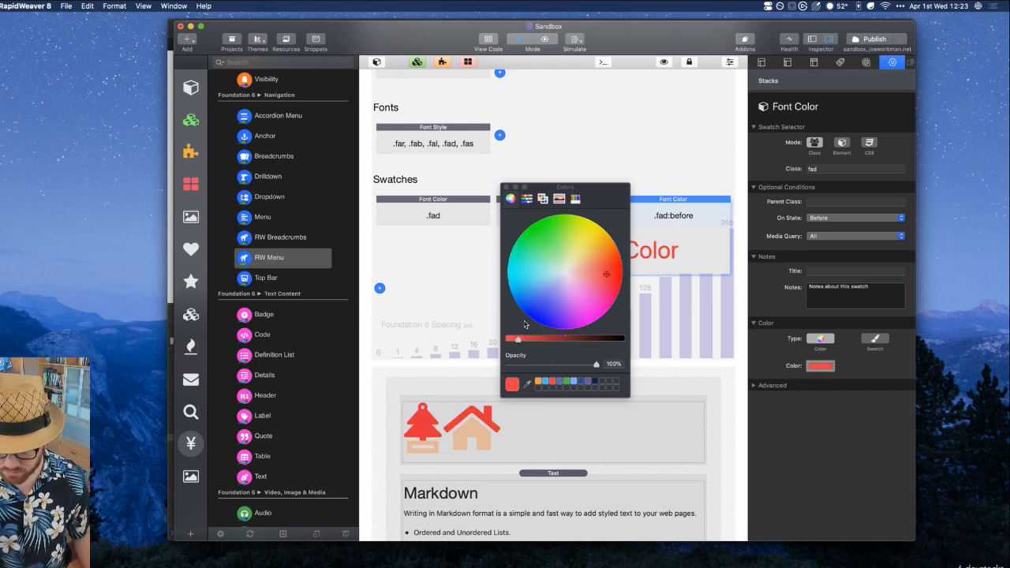
click(505, 187)
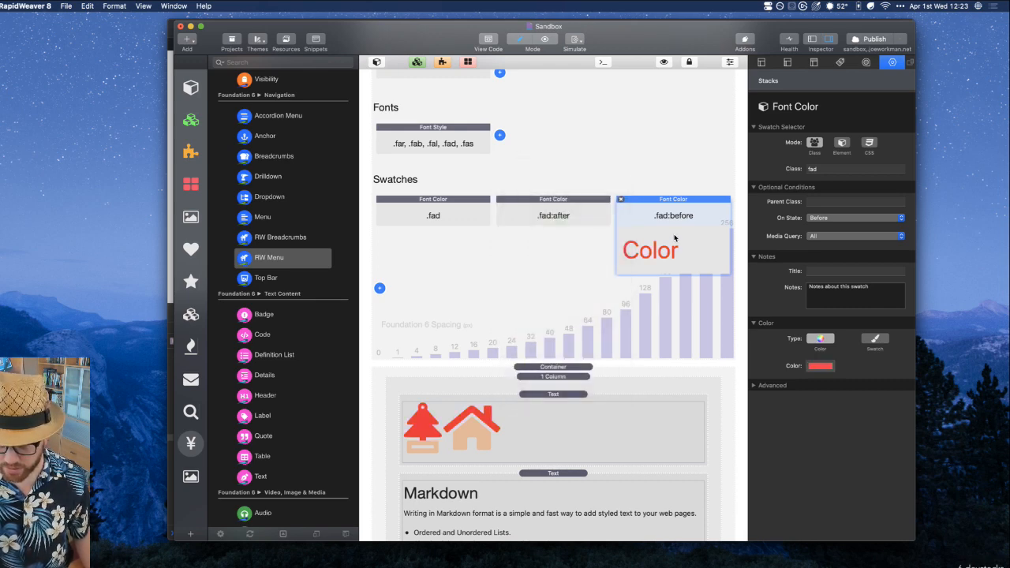
Compare the .fad, .fad:after and .fad:before Font Color swatches with the colored layers of the Duotone icons
click(674, 207)
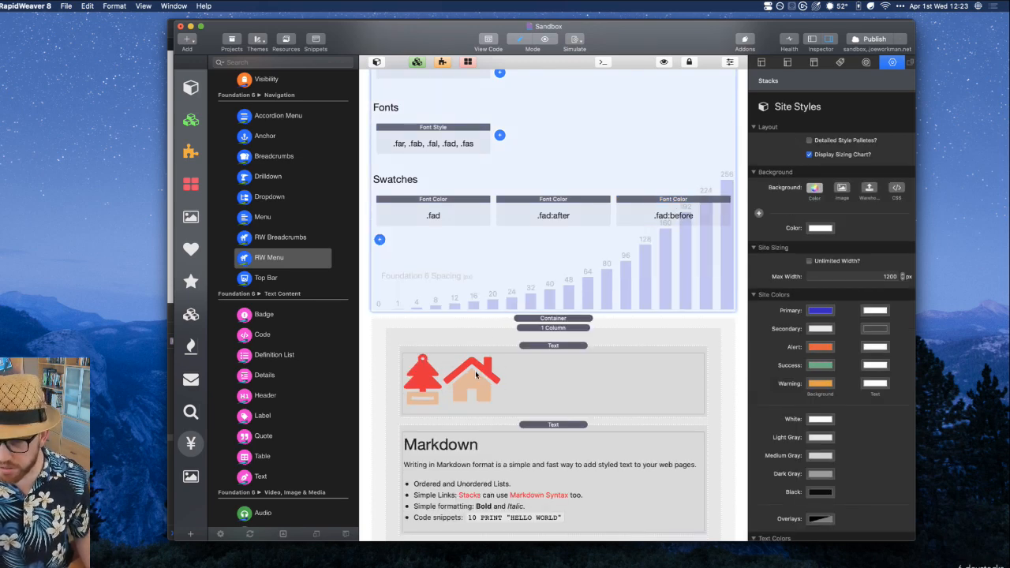
click(450, 206)
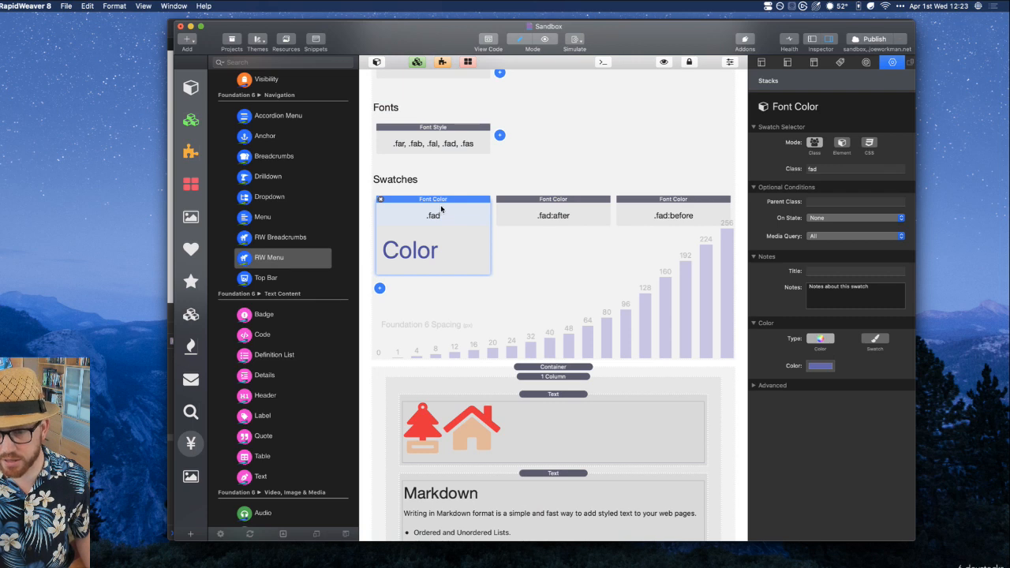
click(556, 205)
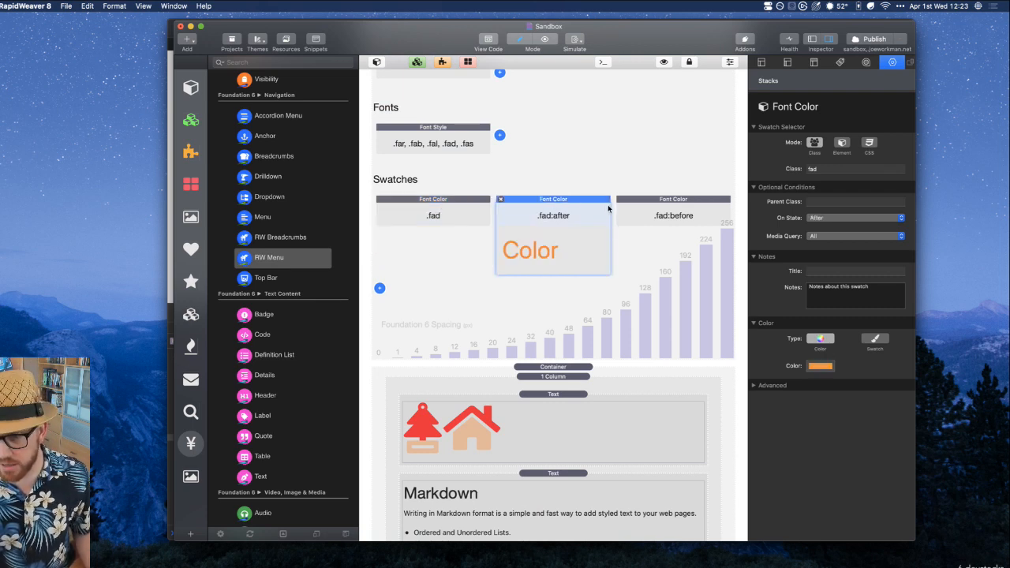
click(665, 206)
click(544, 207)
click(456, 207)
click(552, 209)
click(663, 210)
click(581, 212)
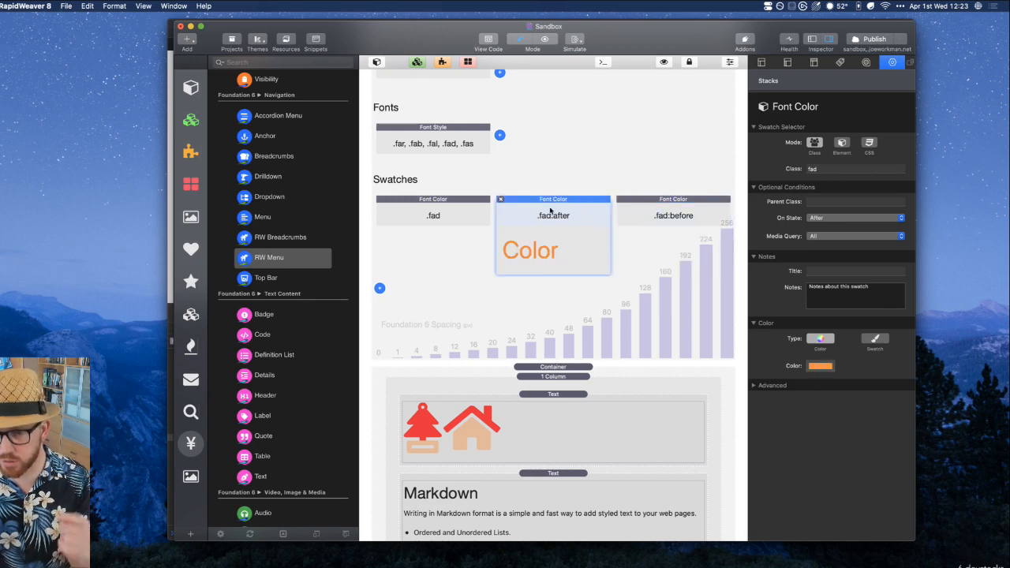
click(434, 209)
click(556, 216)
click(694, 208)
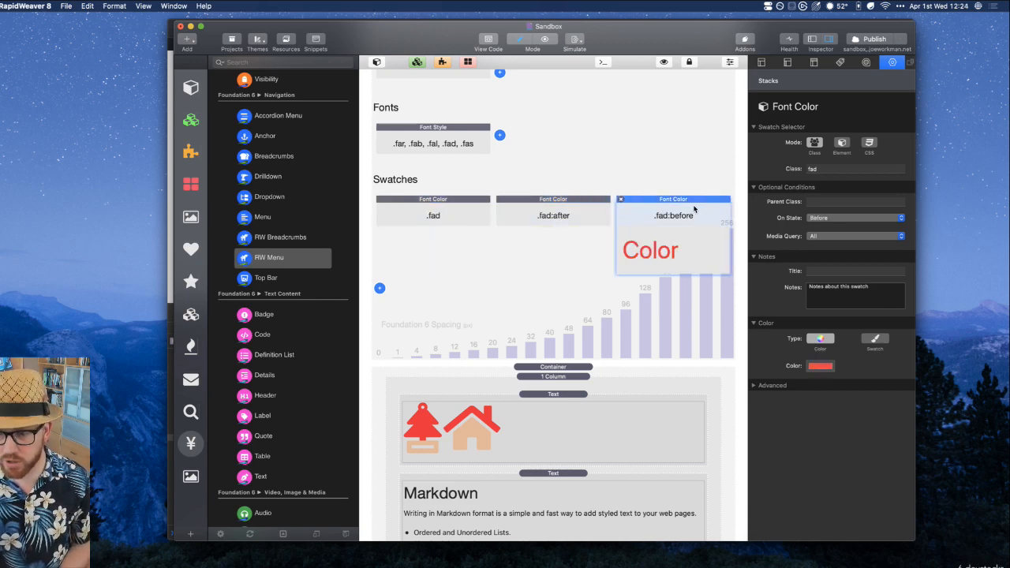
Delete the .fad:before Font Color swatch from Site Styles
click(567, 210)
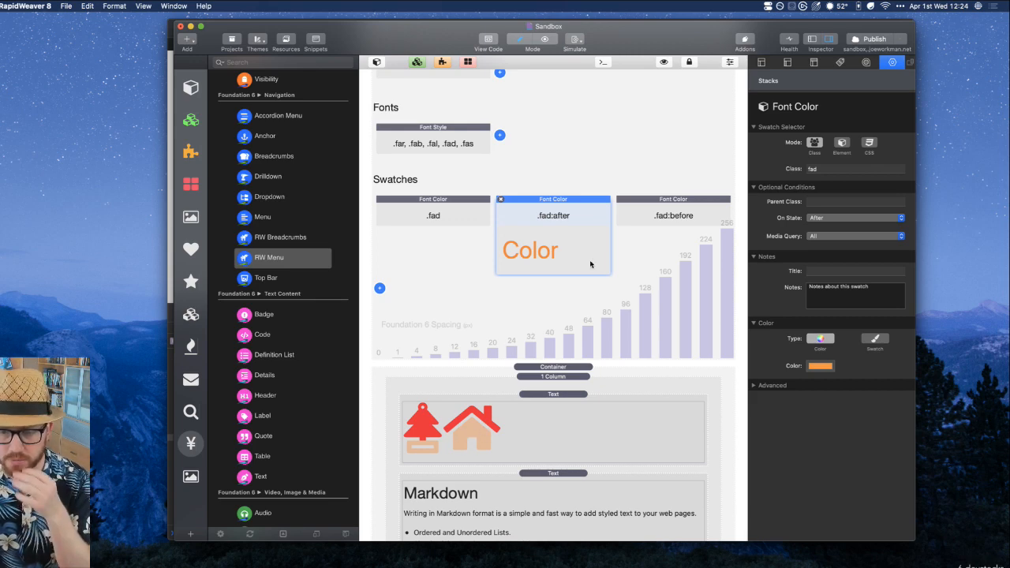
click(680, 213)
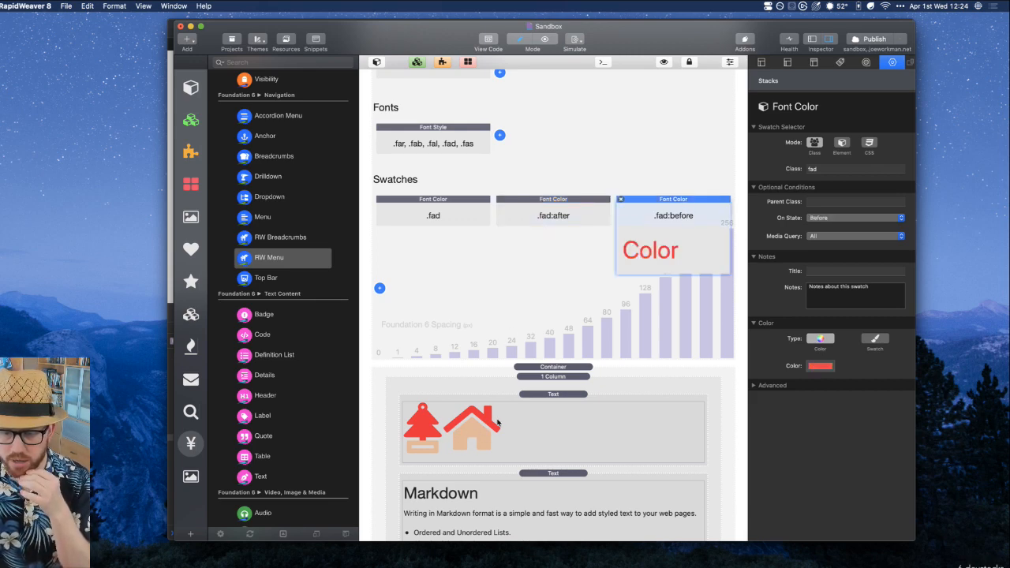
click(620, 199)
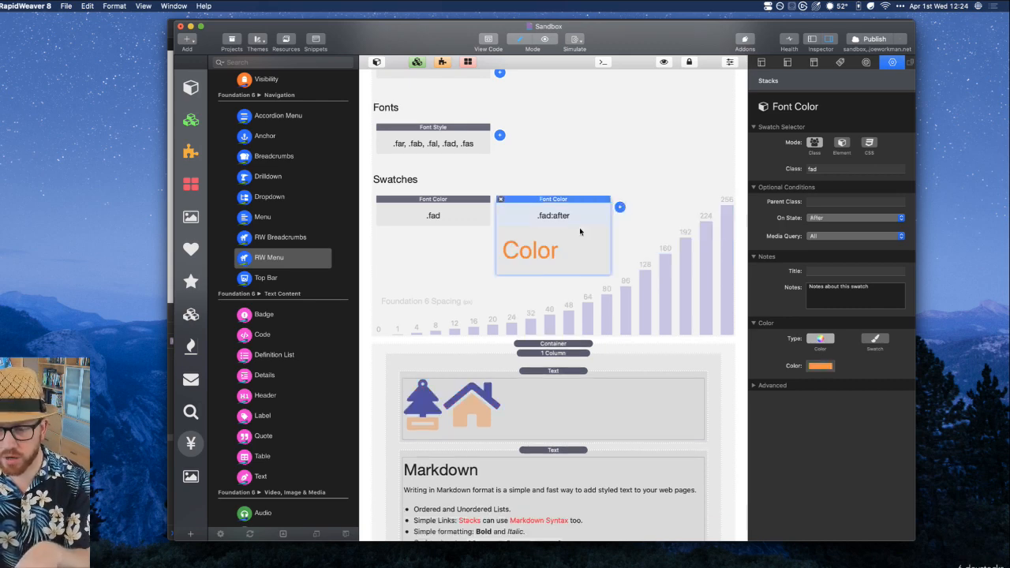
Review the .fad and .fad:after Font Color swatches against the icons' primary and secondary layers
click(418, 207)
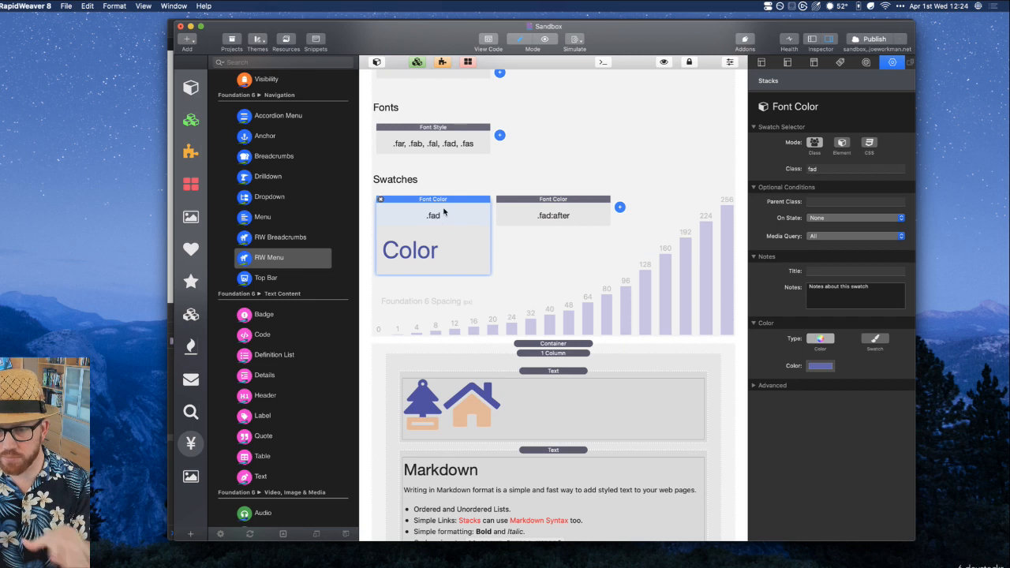
click(550, 209)
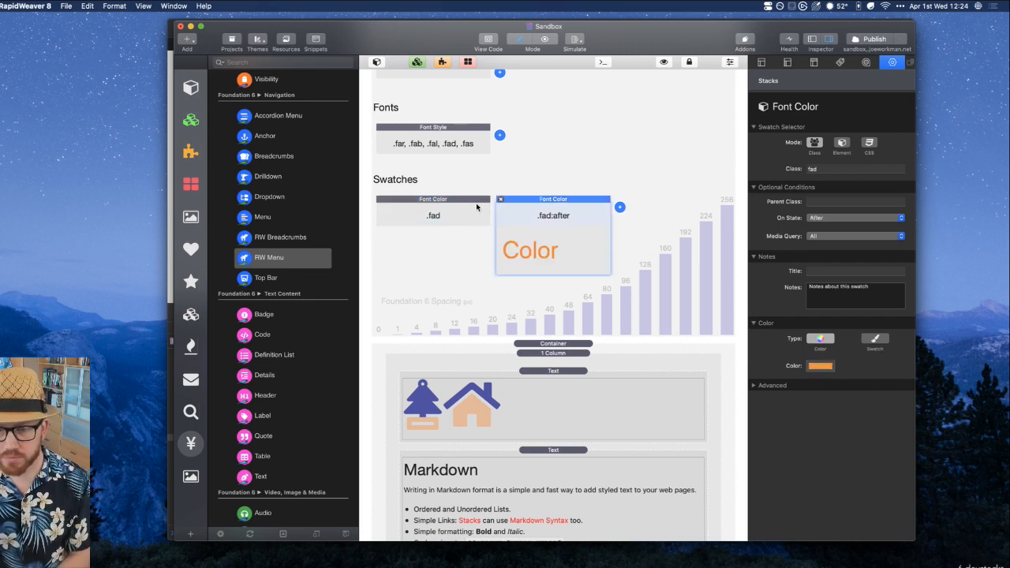
click(462, 206)
click(543, 201)
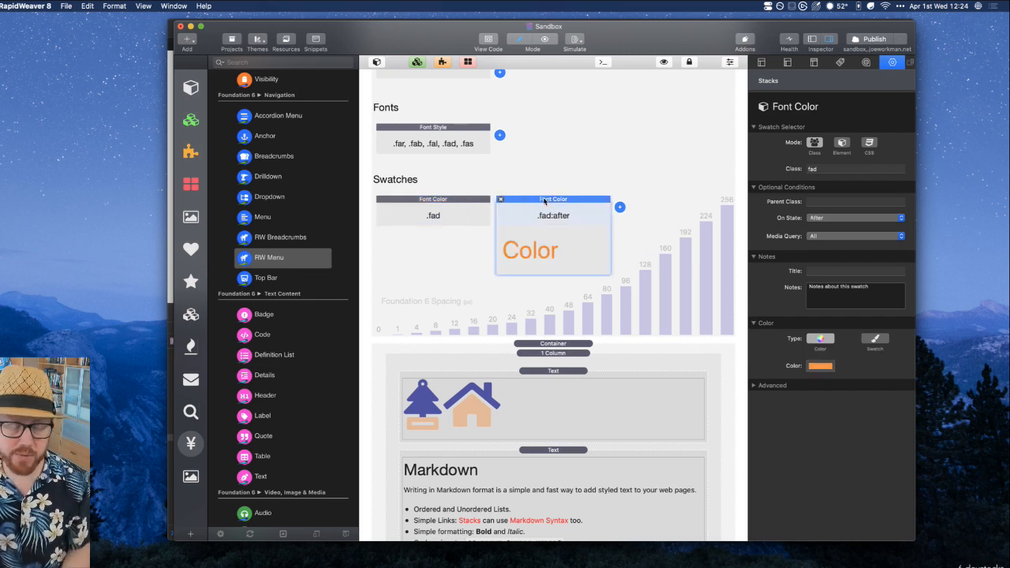
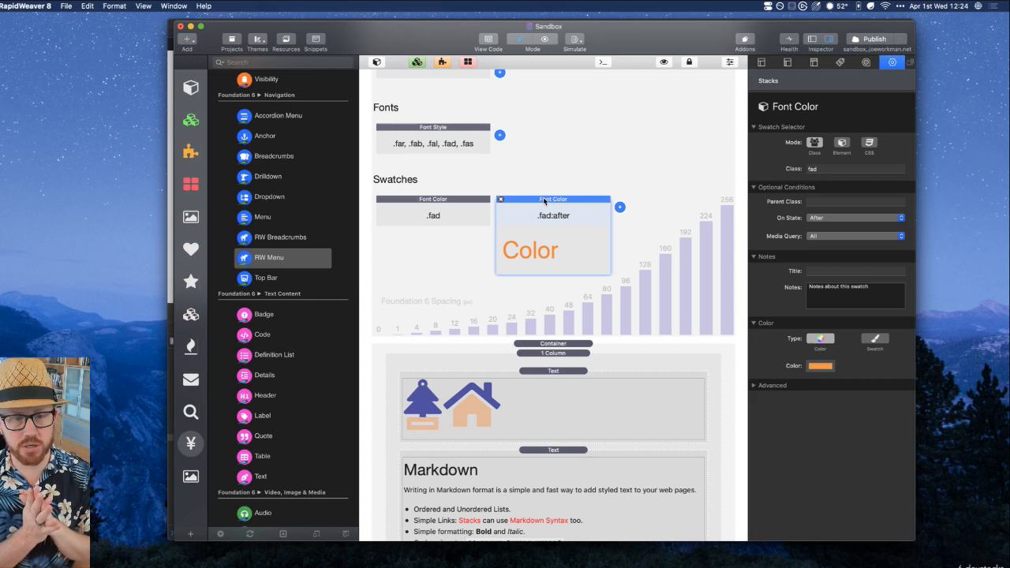
Add a CSS stack inside the Container, above the 1 Column stack
scroll(321, 379, down, 1)
scroll(322, 378, down, 10)
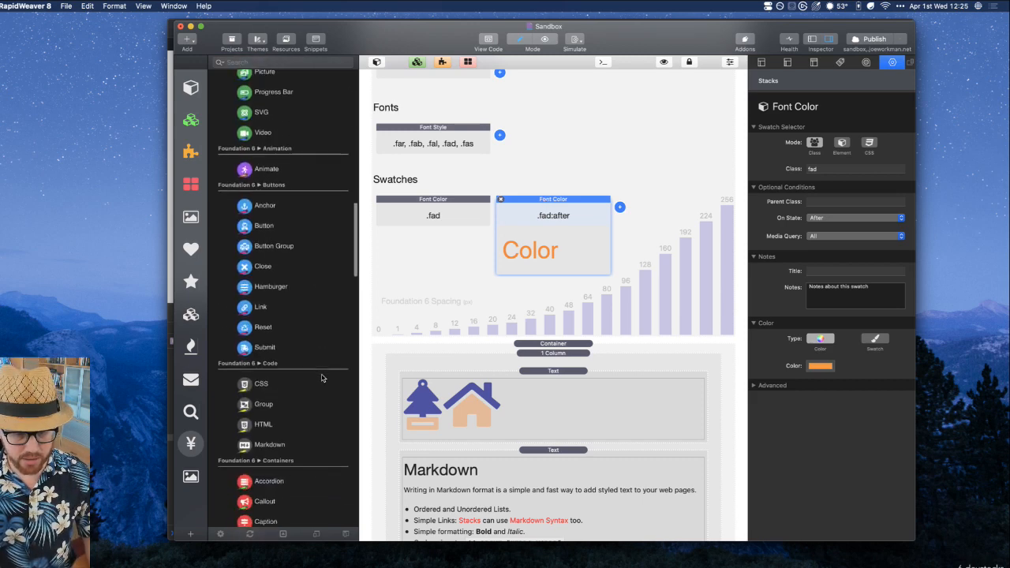
click(248, 352)
drag(247, 353, 564, 350)
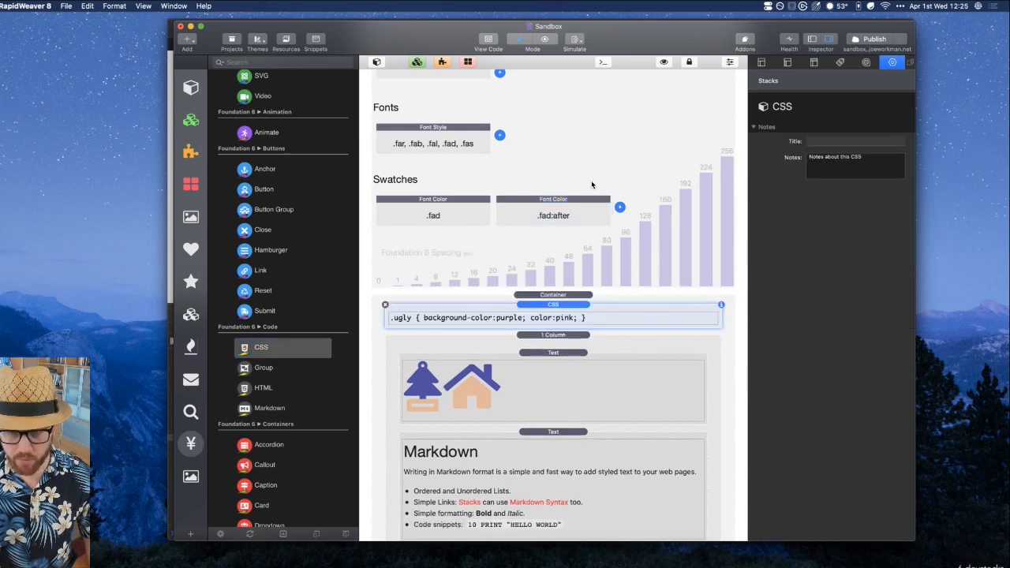
Add a CSS swatch to Site Styles, compare it with the CSS stack in the Container, and remove the swatch
click(620, 207)
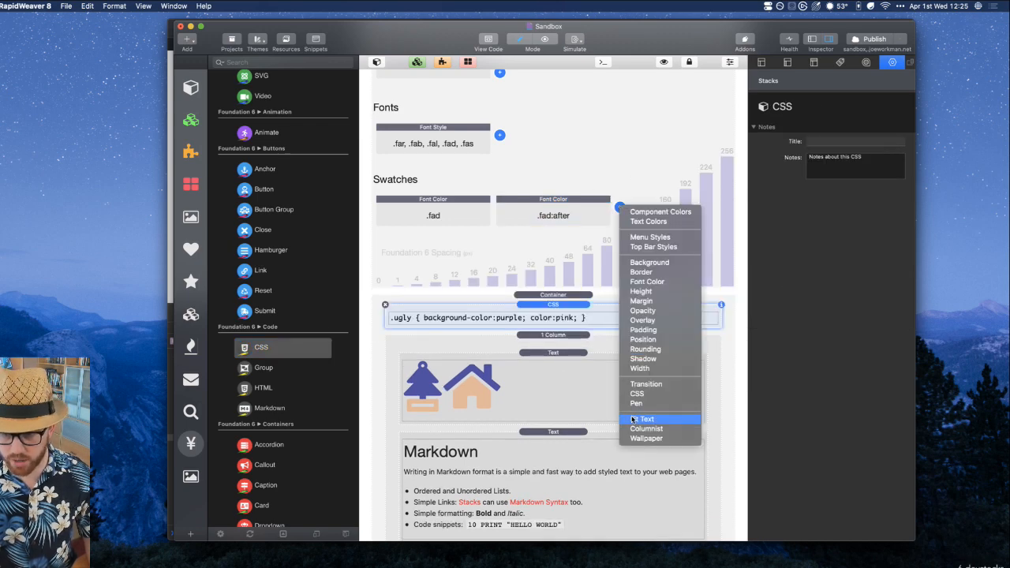
click(644, 392)
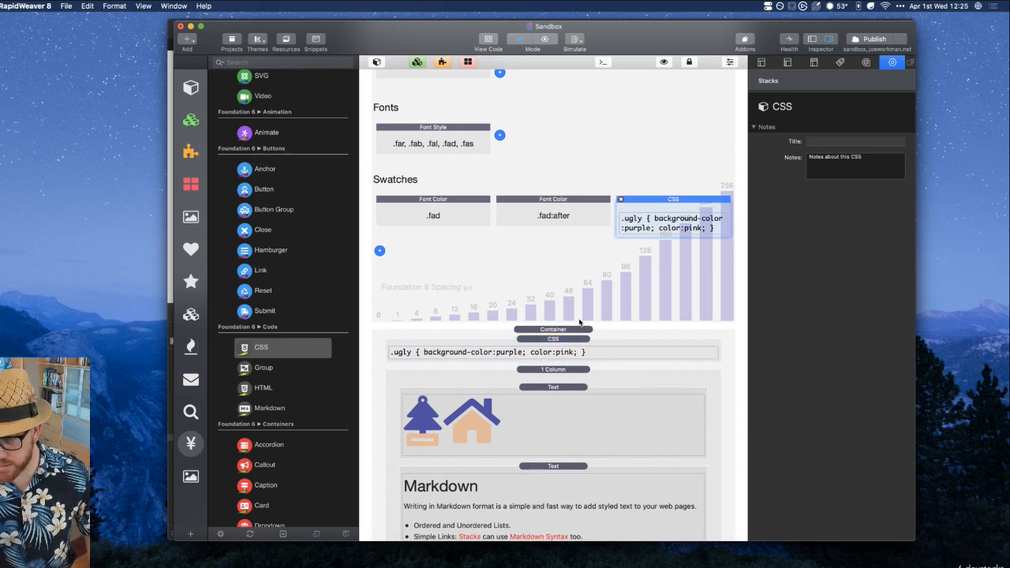
click(564, 340)
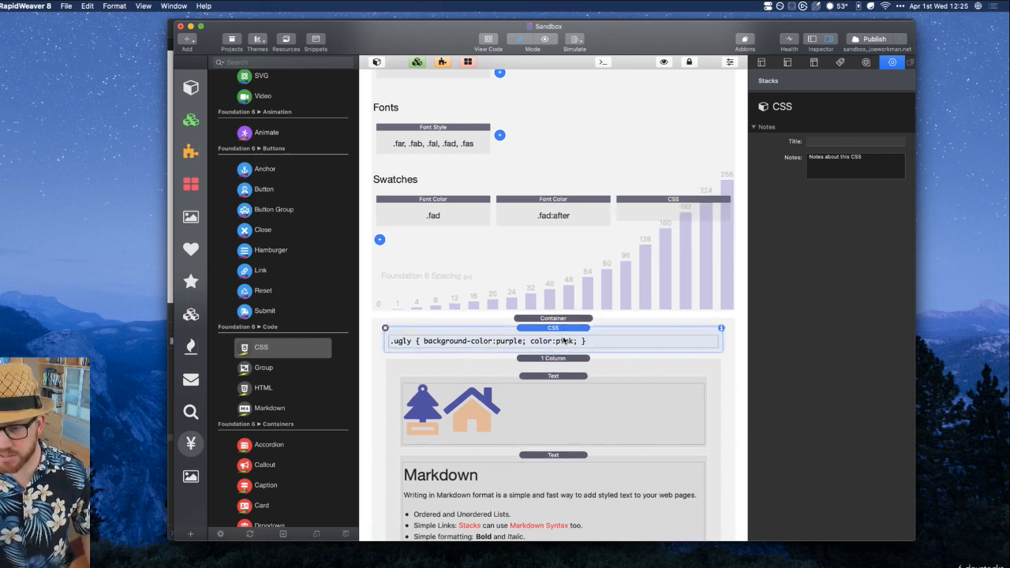
click(663, 207)
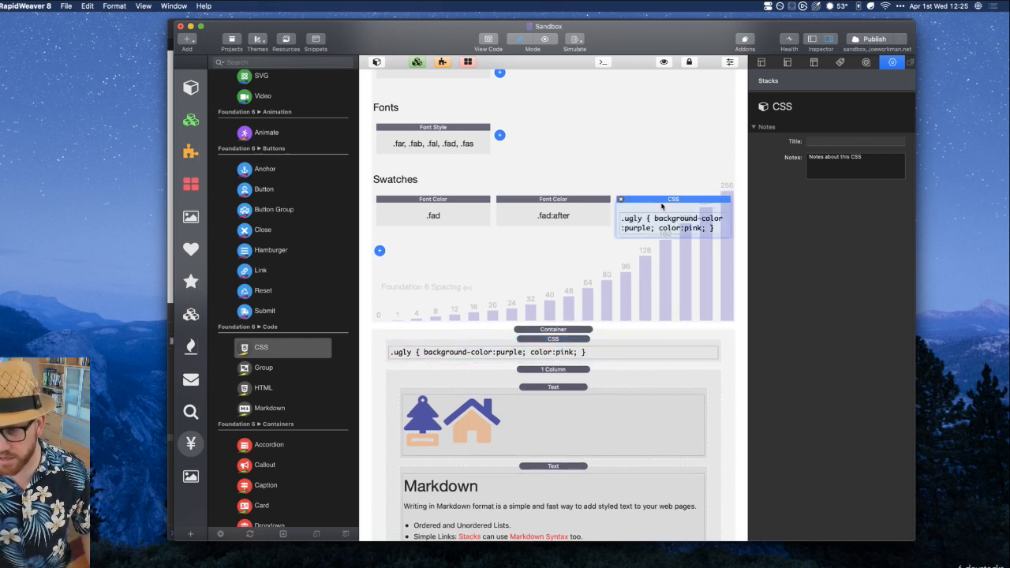
click(620, 199)
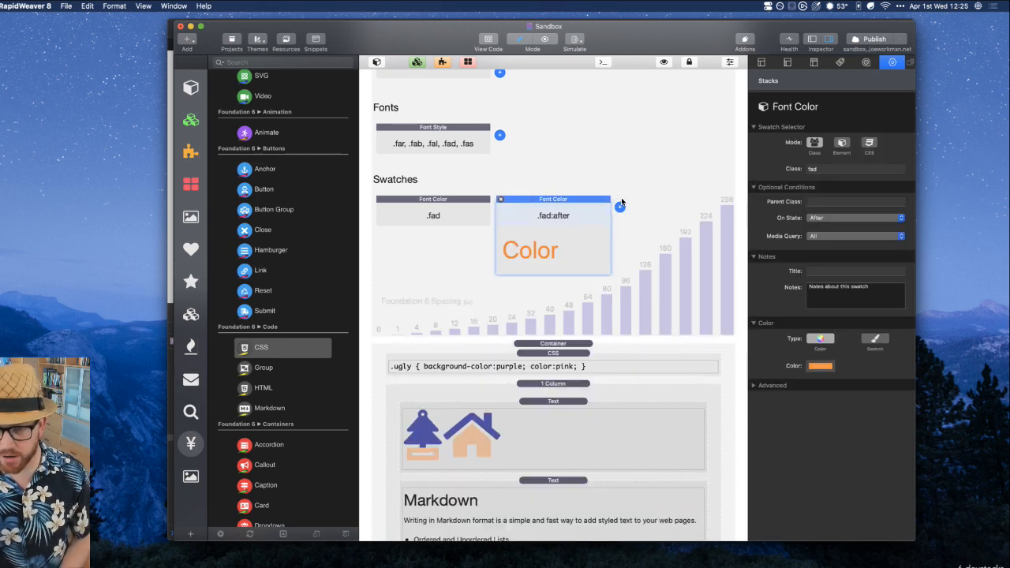
Open the CSS stack's code, discard the edit, and delete the stack from the Container
click(568, 362)
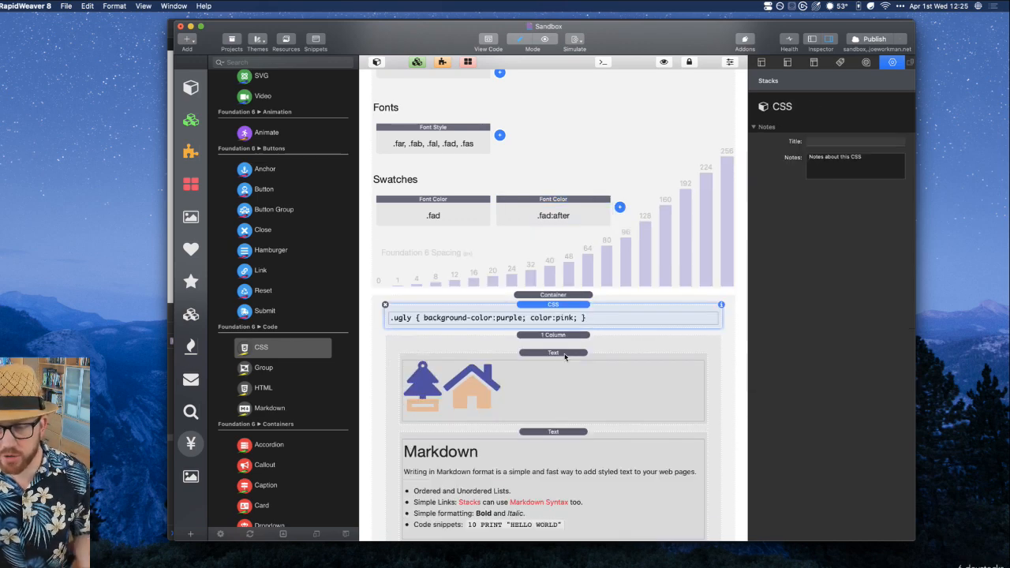
double_click(547, 318)
key(super+a)
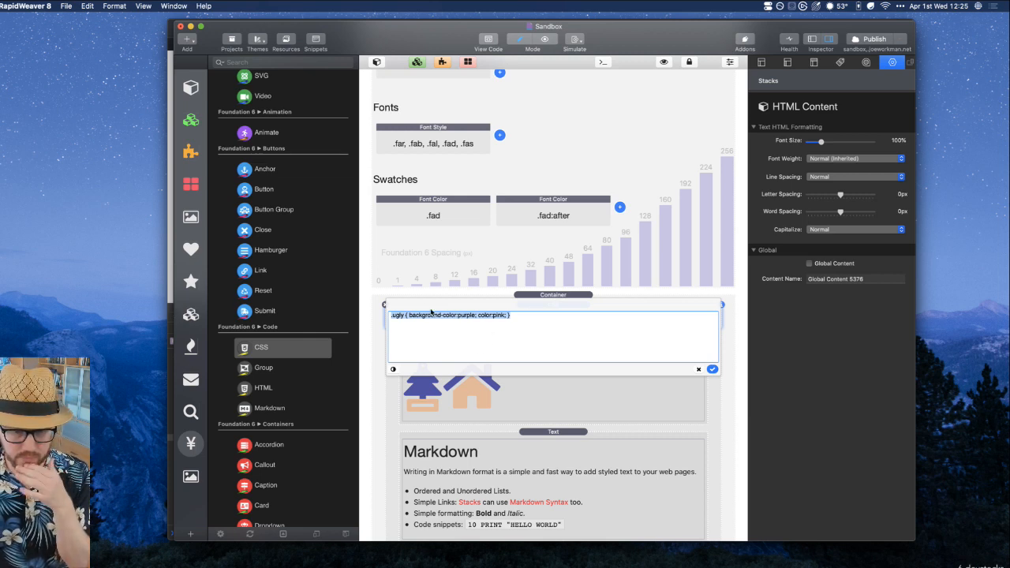
click(699, 369)
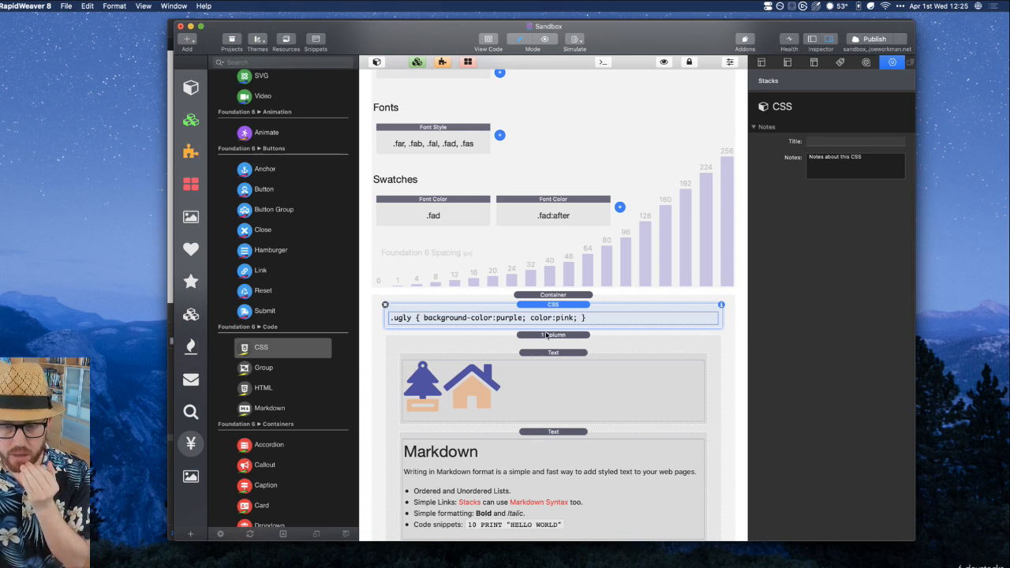
click(385, 305)
click(535, 337)
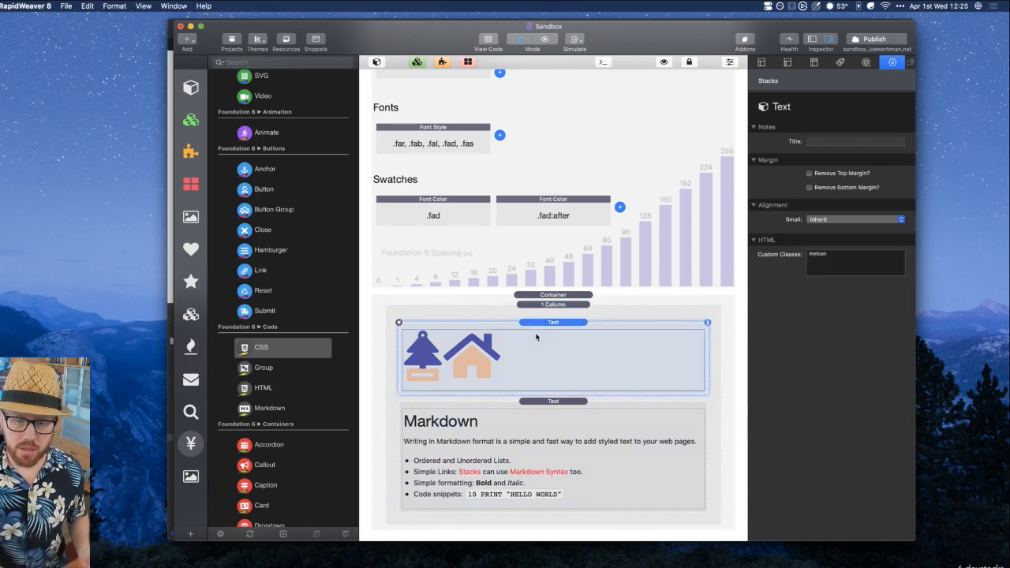
Examine the Font Awesome 5 - Duotone font feature and the list of other features available in Site Styles
scroll(529, 245, up, 5)
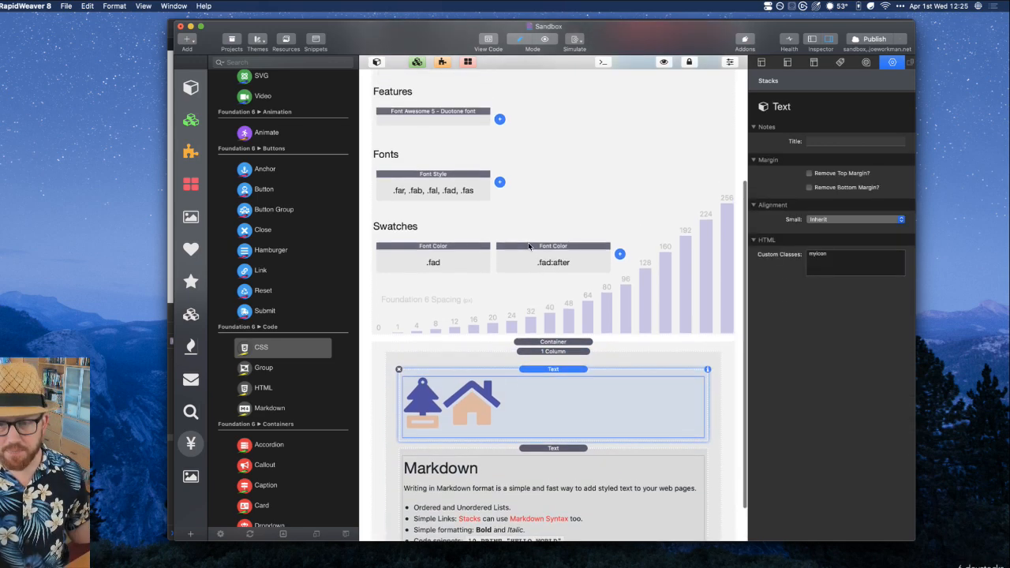
click(463, 186)
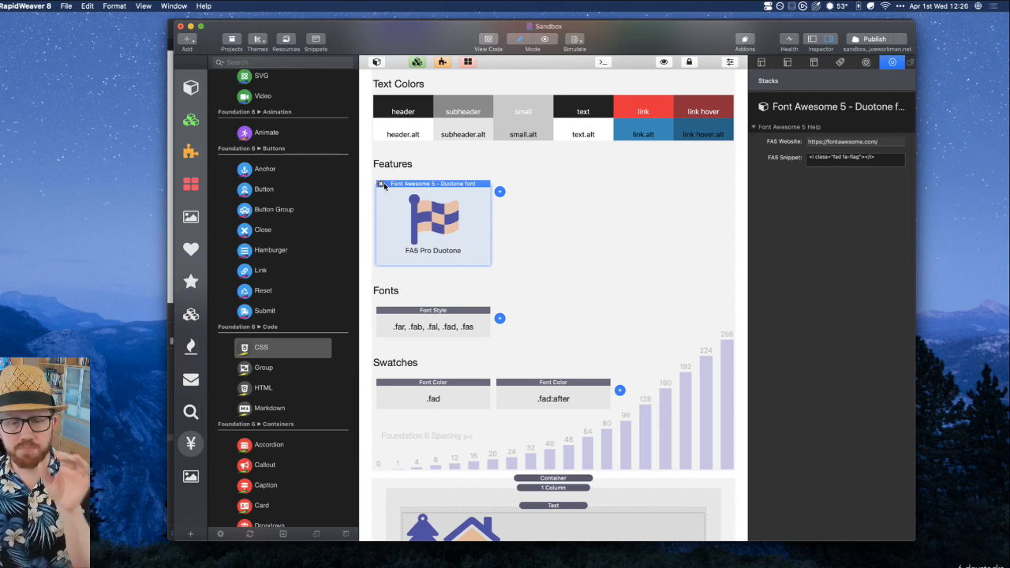
click(500, 191)
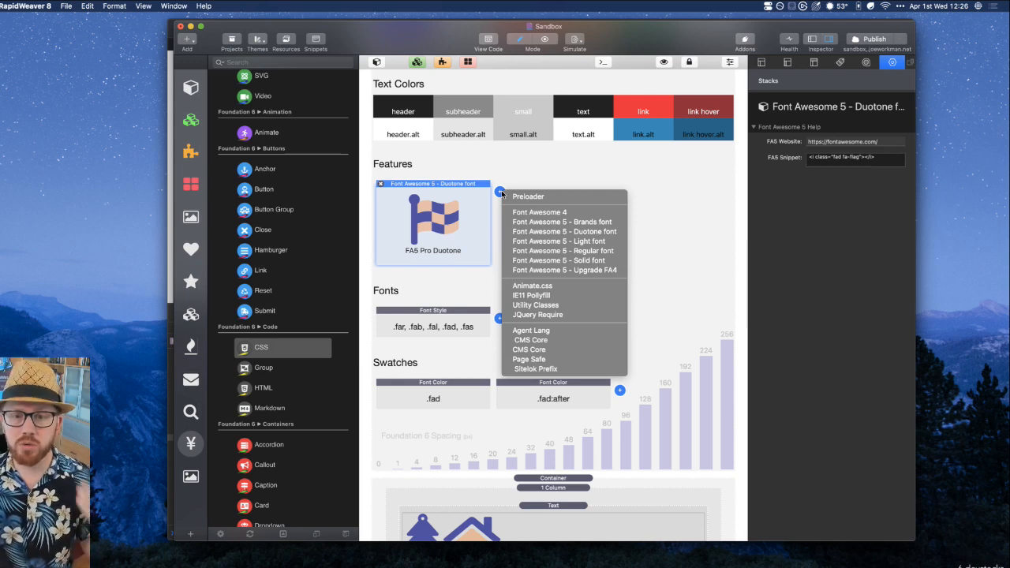
click(468, 204)
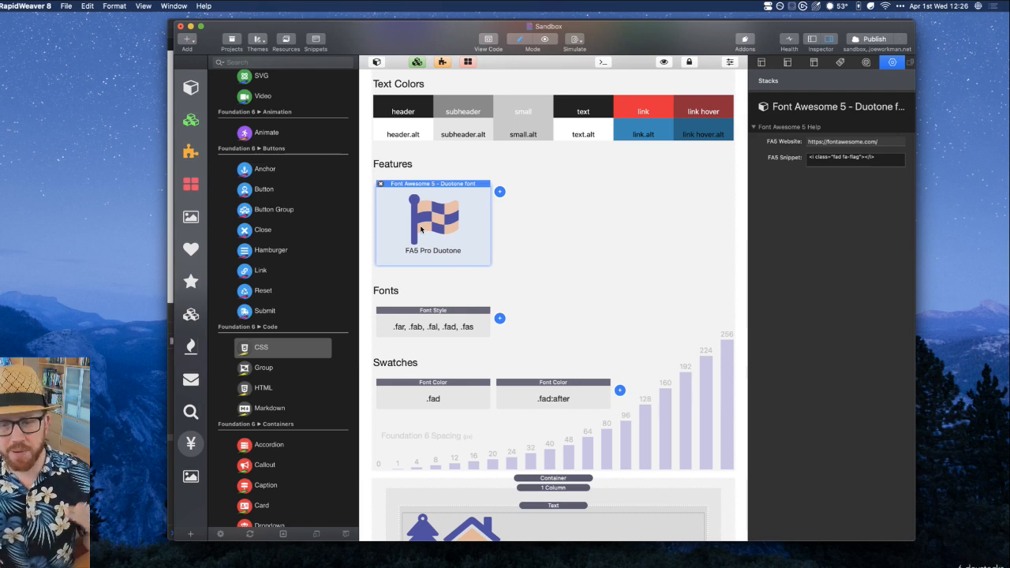
click(499, 191)
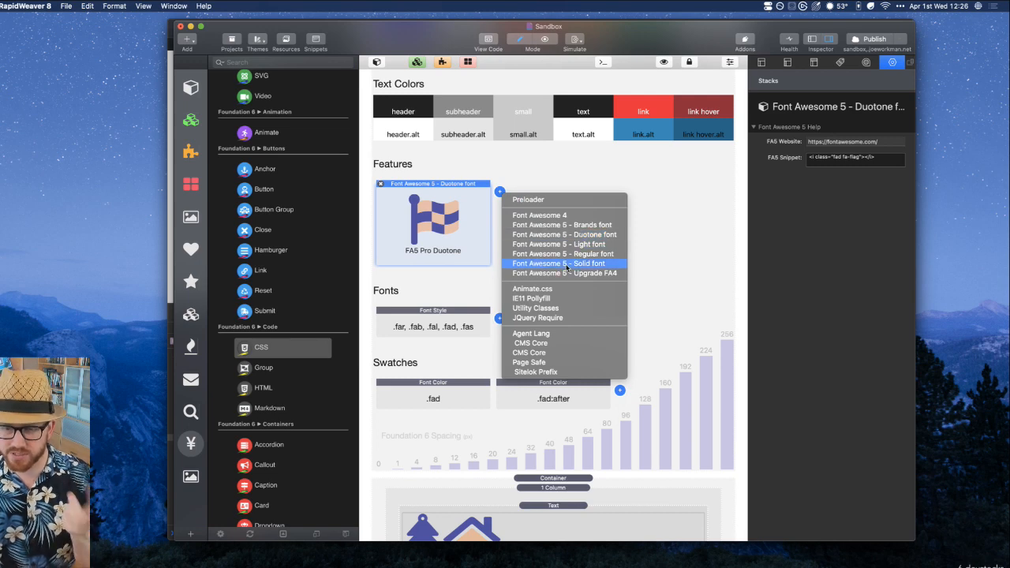
click(462, 195)
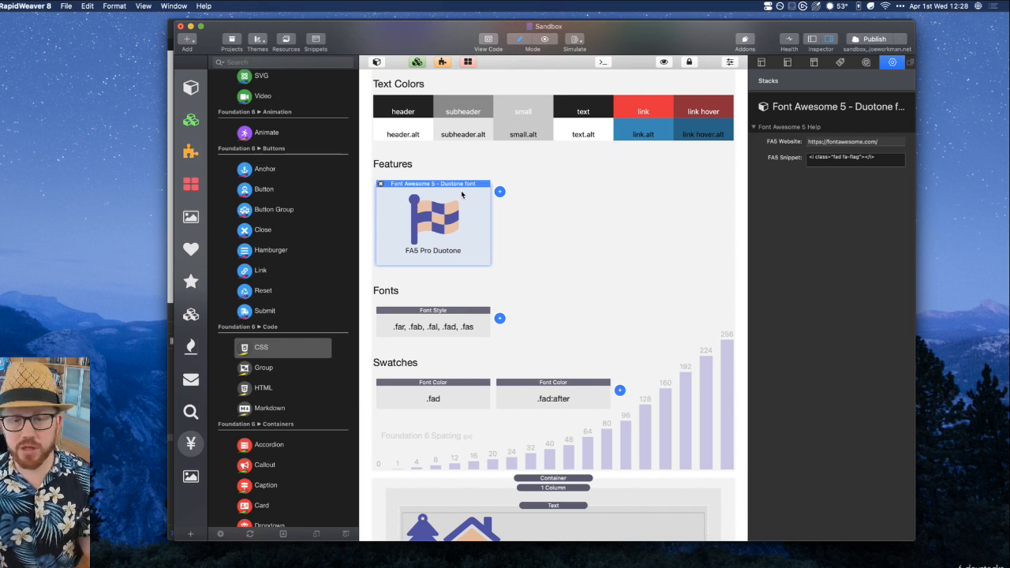
Switch to Safari with the Sandbox page preview
click(172, 198)
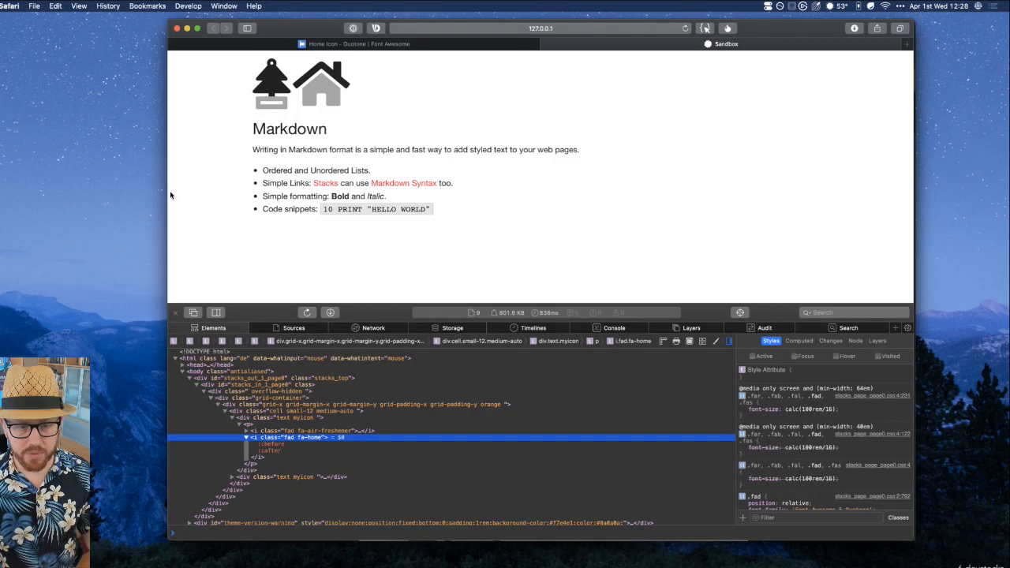
Examine the Duotone home icon page on Font Awesome, including its size previews, usage examples and SVG download option
click(448, 44)
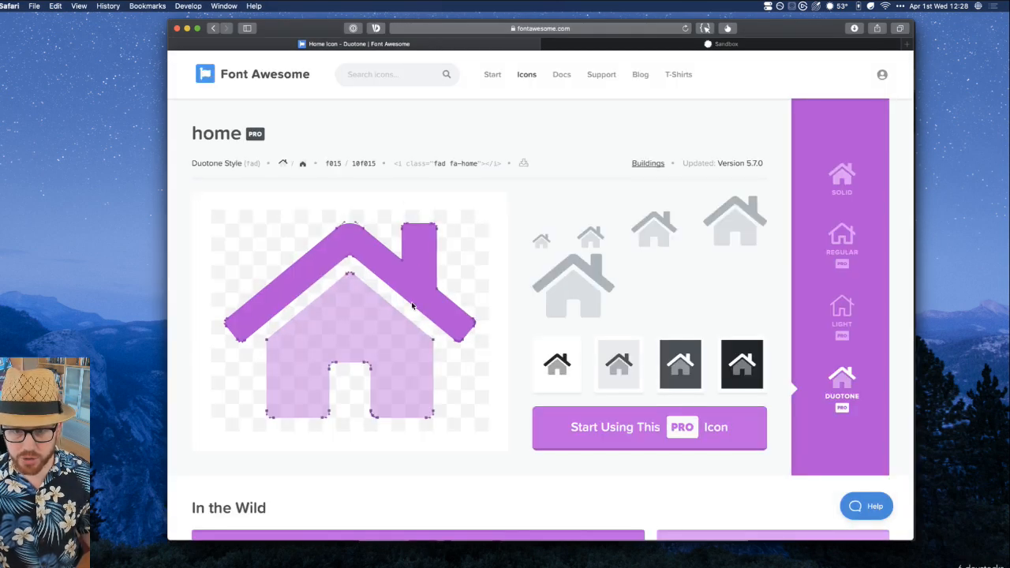
scroll(411, 301, down, 3)
scroll(429, 284, down, 7)
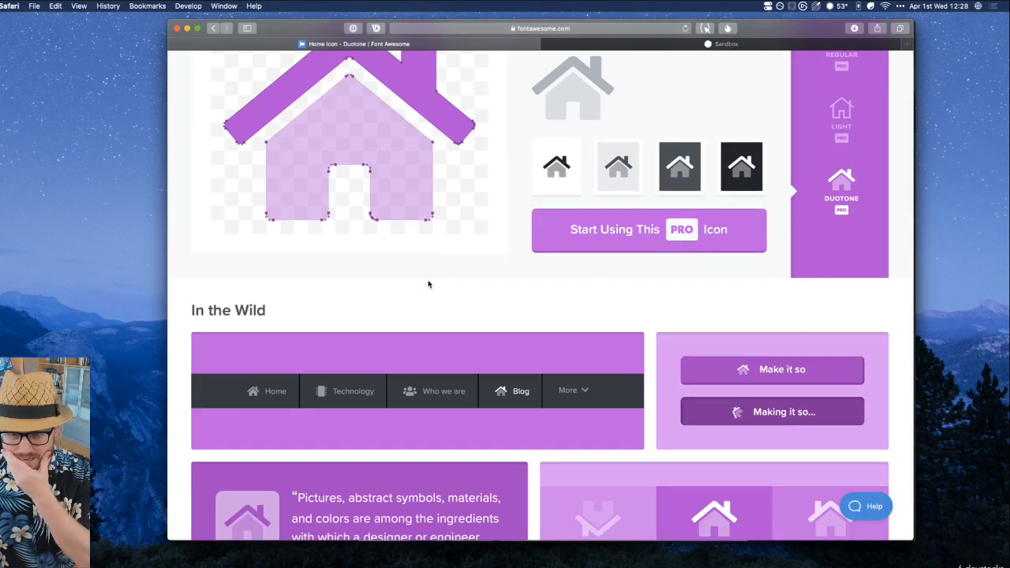
scroll(427, 279, down, 15)
scroll(427, 276, up, 20)
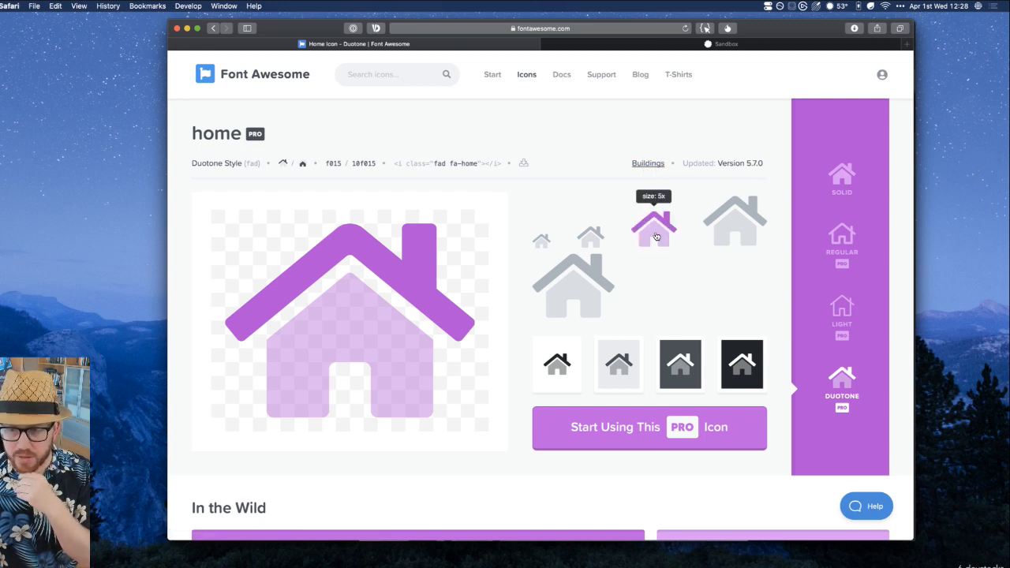
drag(660, 251, 623, 276)
scroll(621, 272, down, 5)
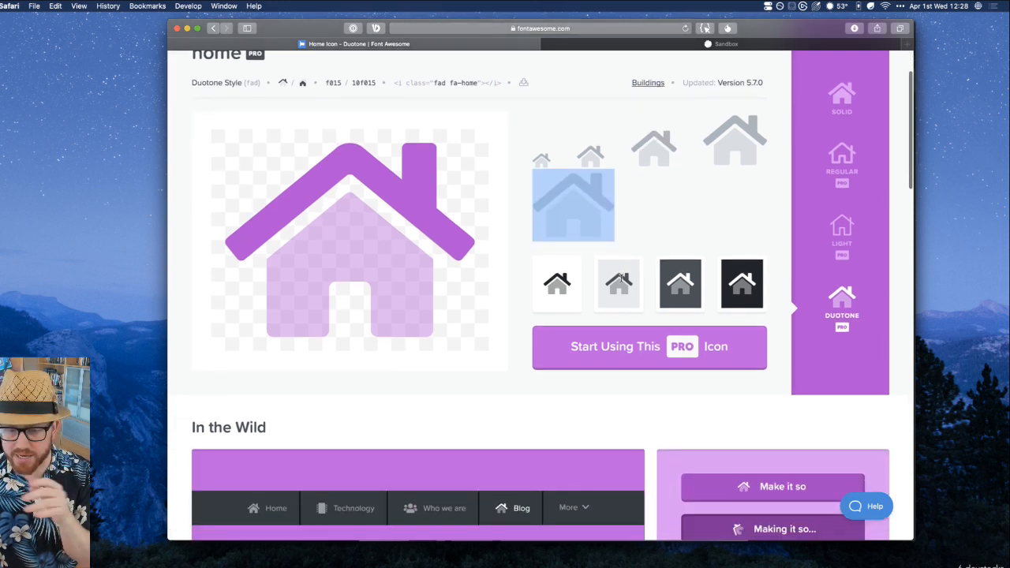
scroll(611, 253, up, 5)
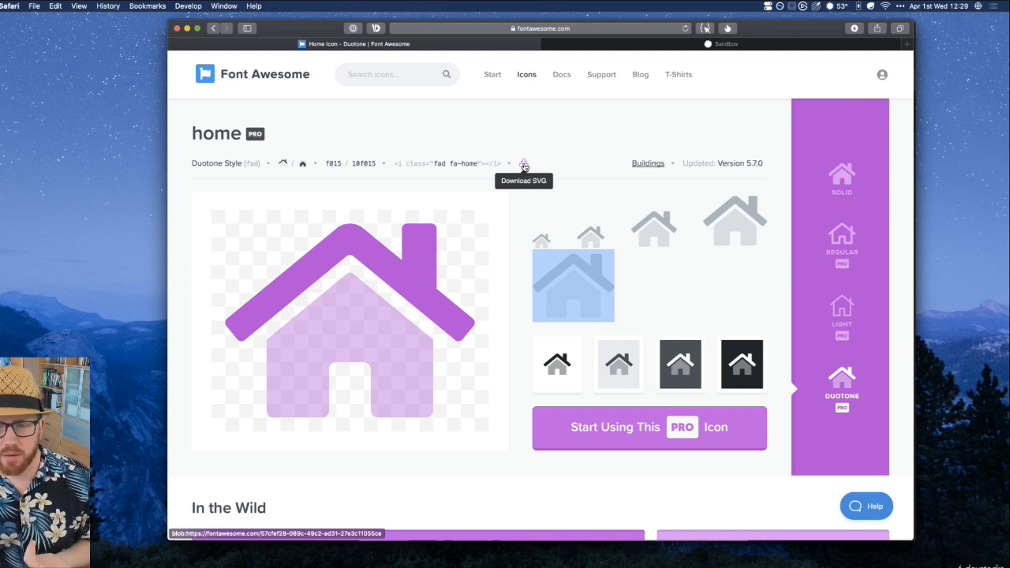
Compare the home icon's Regular and Solid styles on Font Awesome, returning to Regular
click(841, 237)
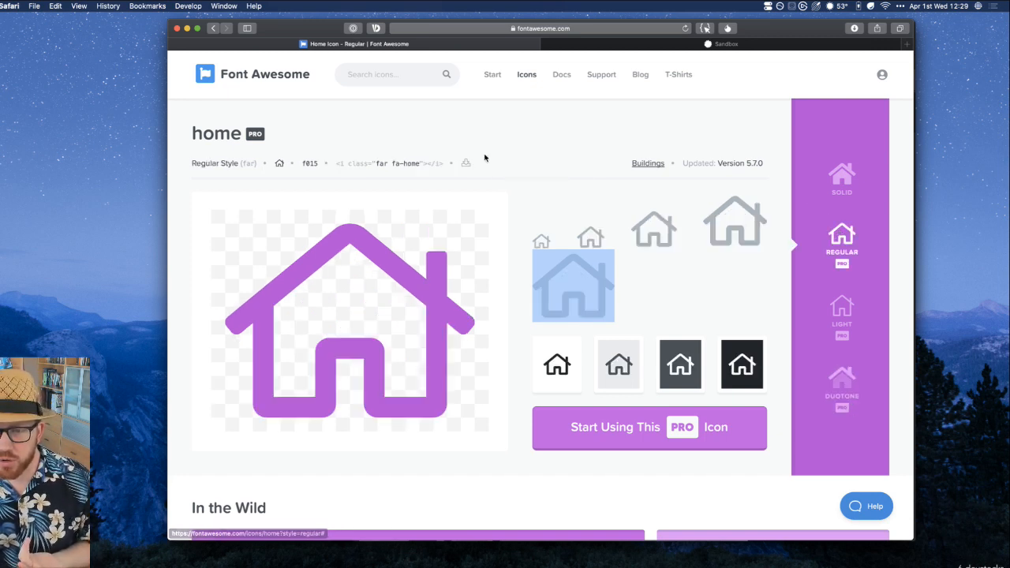
click(843, 179)
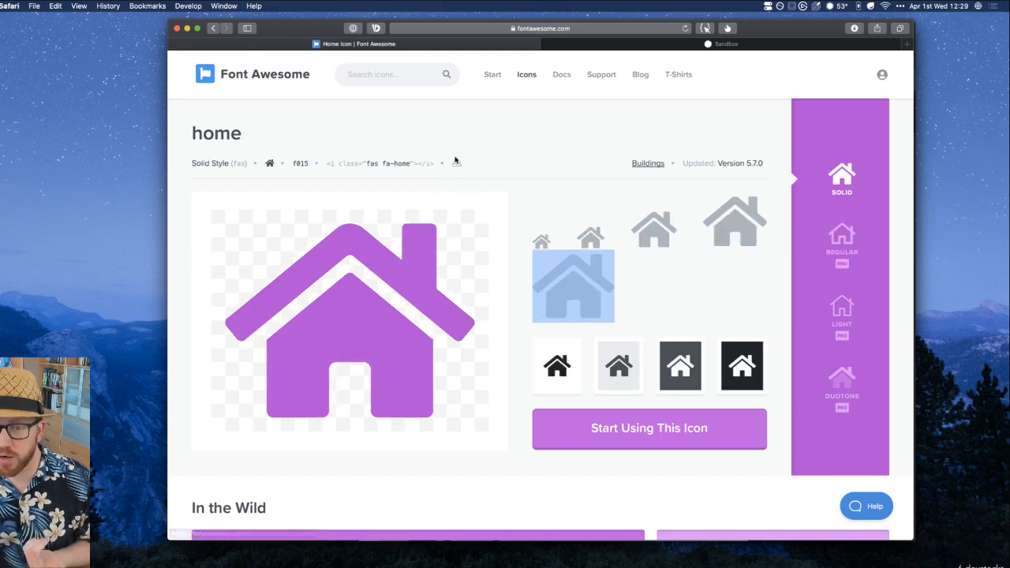
click(845, 246)
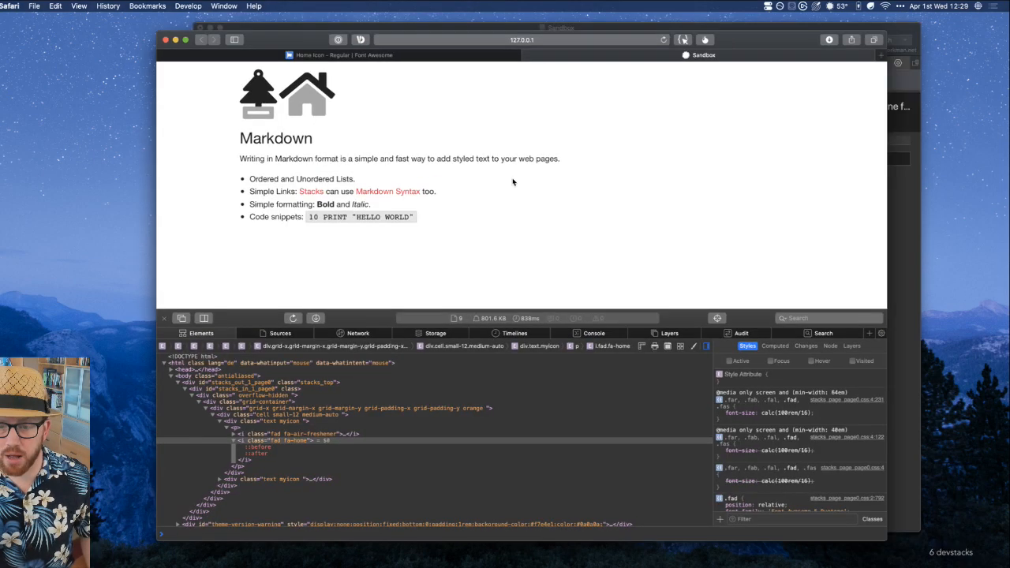
Switch to RapidWeaver and insert an SVG stack above the Container
key(ctrl+Up)
click(660, 225)
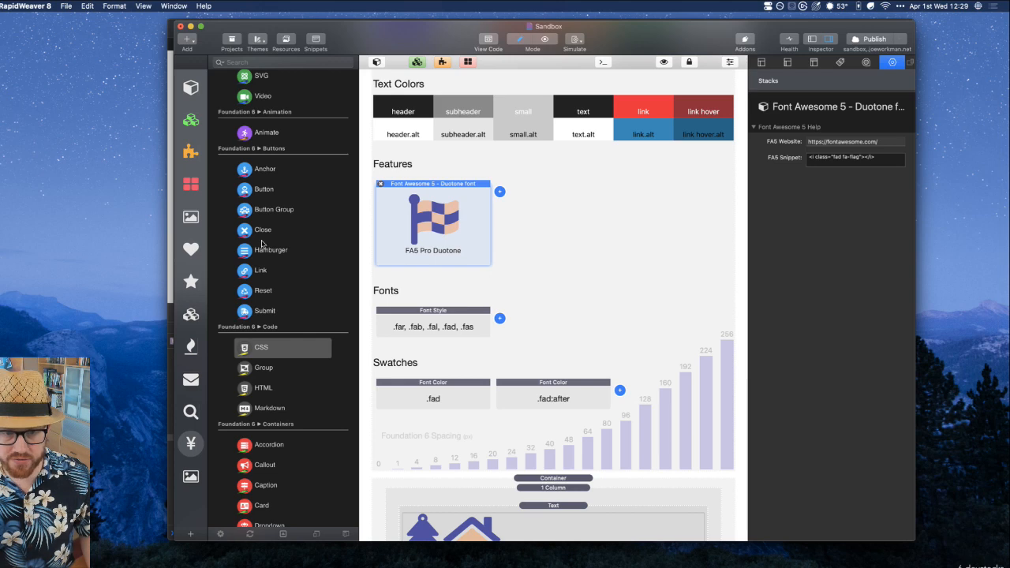
scroll(262, 244, up, 5)
drag(251, 211, 540, 476)
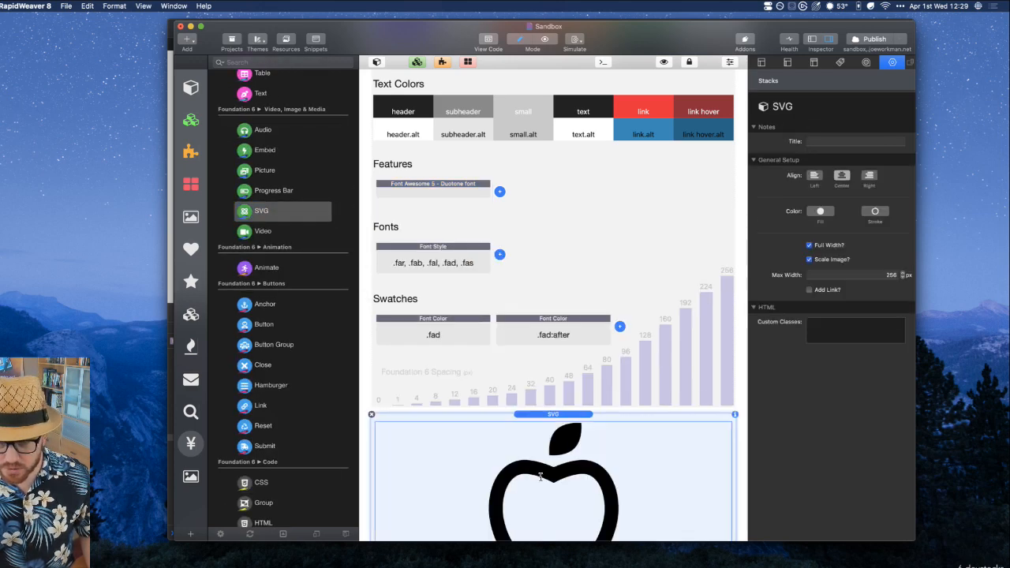
Examine the SVG markup inside the new SVG stack and close its code editor
double_click(540, 476)
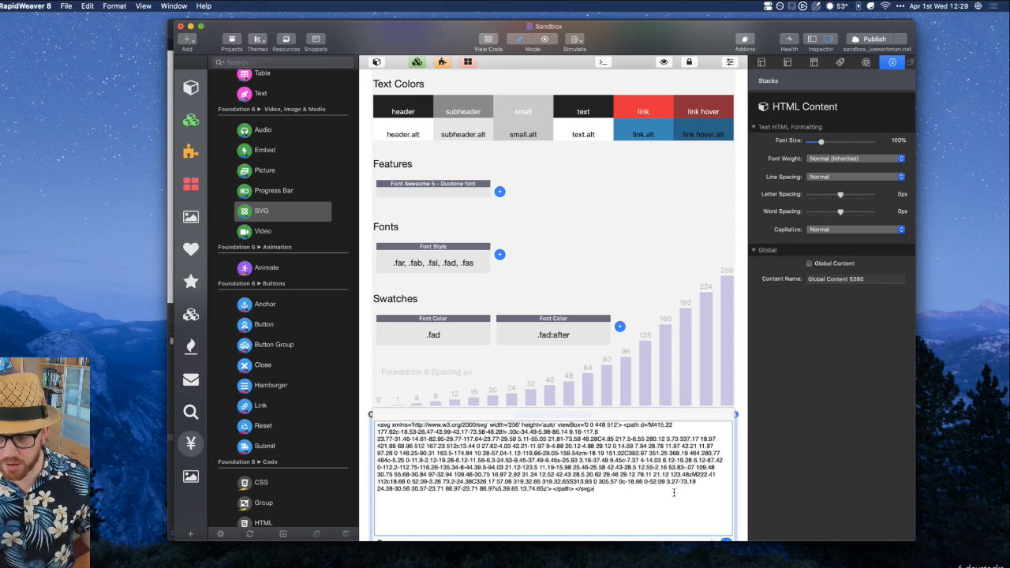
scroll(777, 445, down, 2)
scroll(741, 438, down, 4)
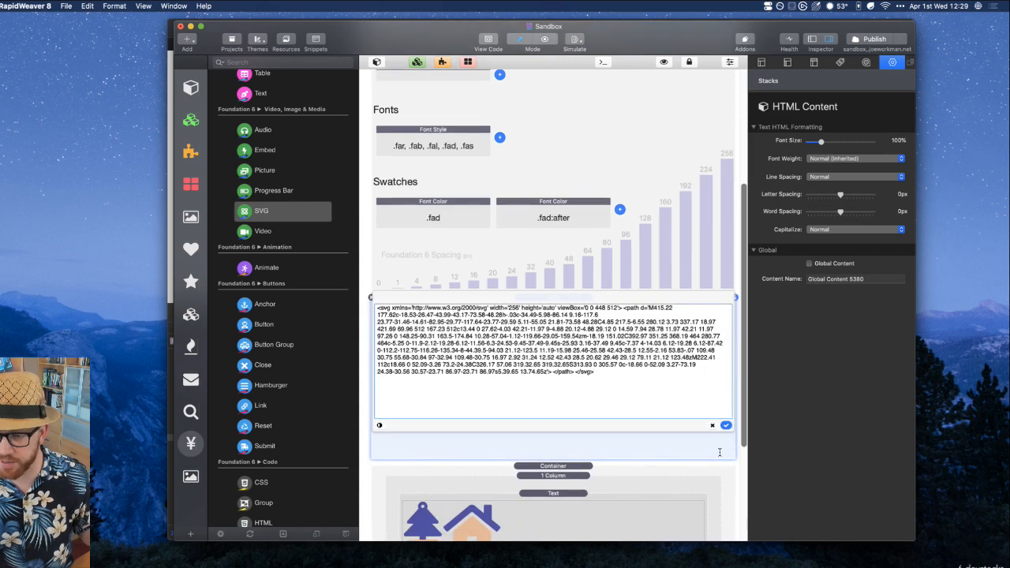
click(725, 426)
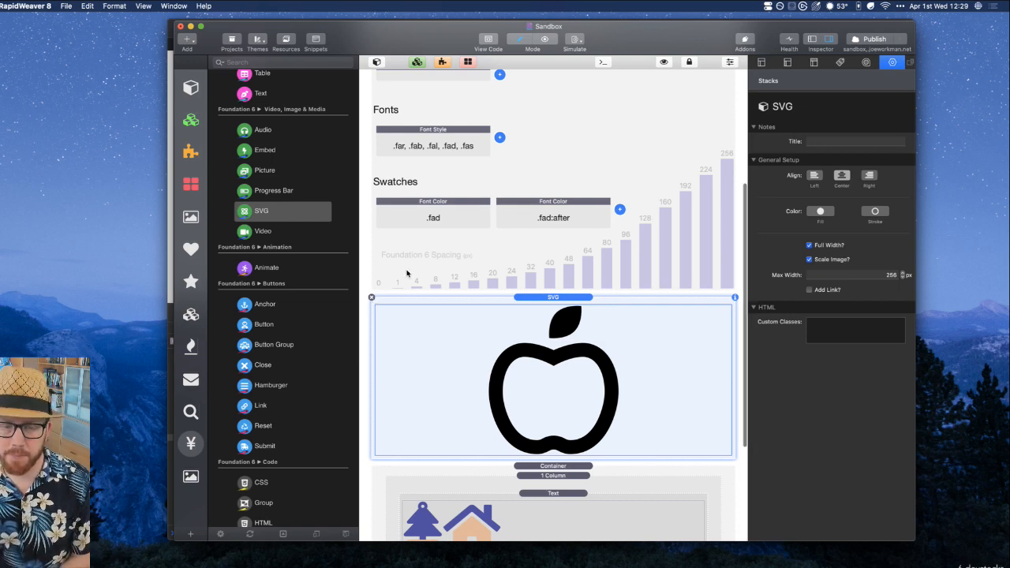
double_click(489, 322)
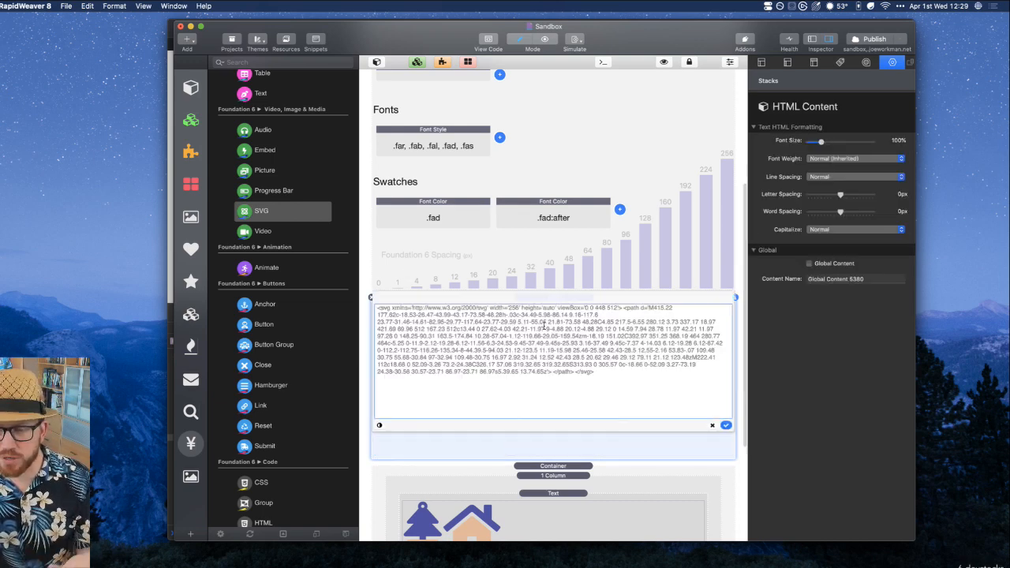
click(726, 425)
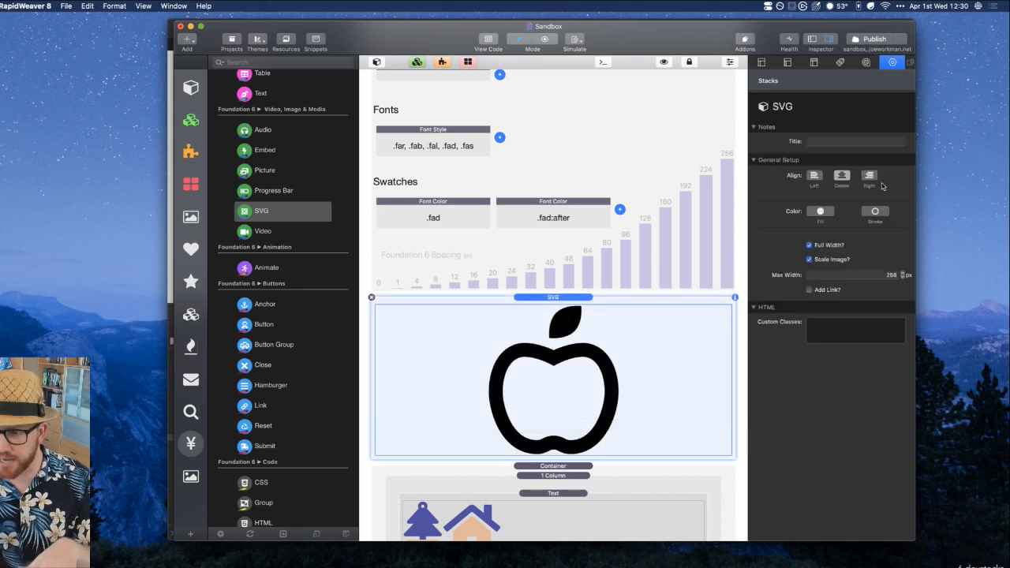
Turn on the SVG stack's custom Fill and Stroke color options and turn both off again
click(821, 211)
click(873, 212)
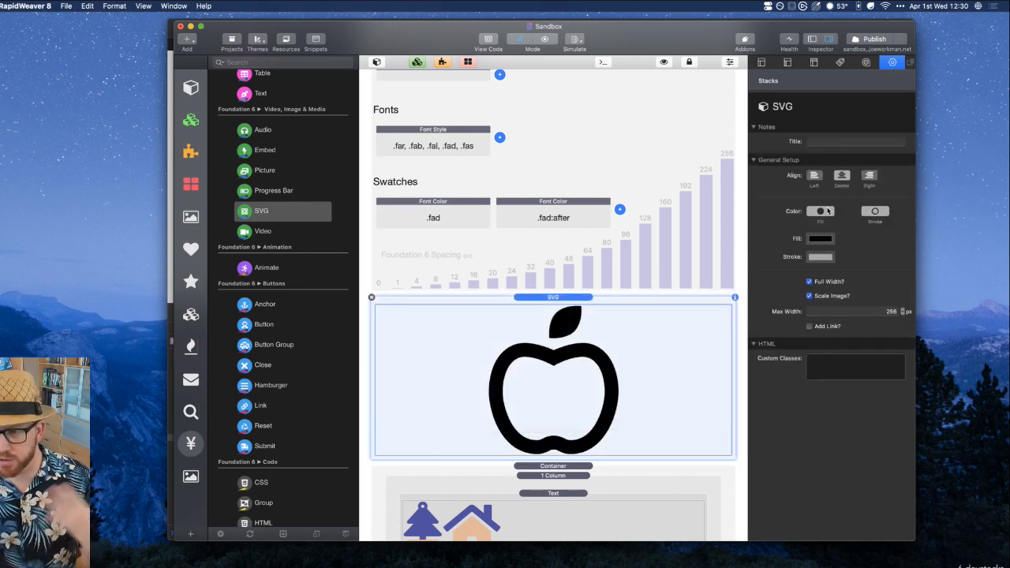
click(863, 212)
click(819, 211)
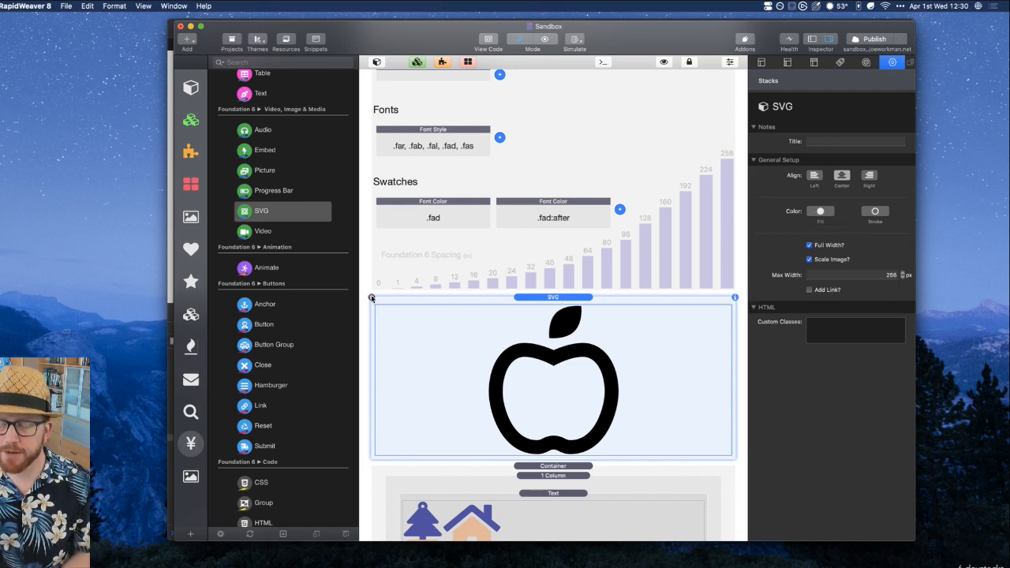
Remove the Font Awesome 5 - Duotone font feature from Site Styles
scroll(492, 142, up, 3)
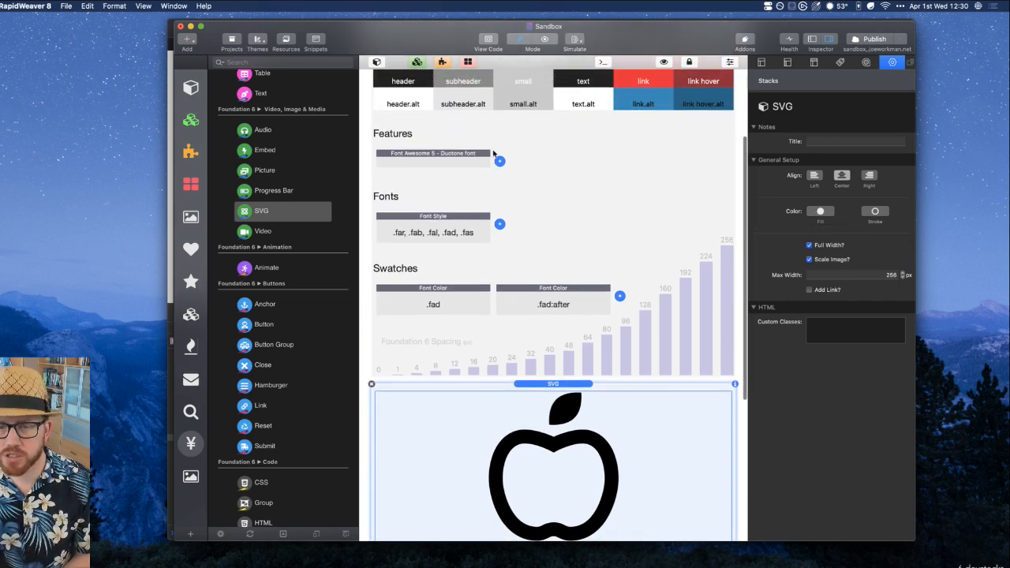
click(449, 155)
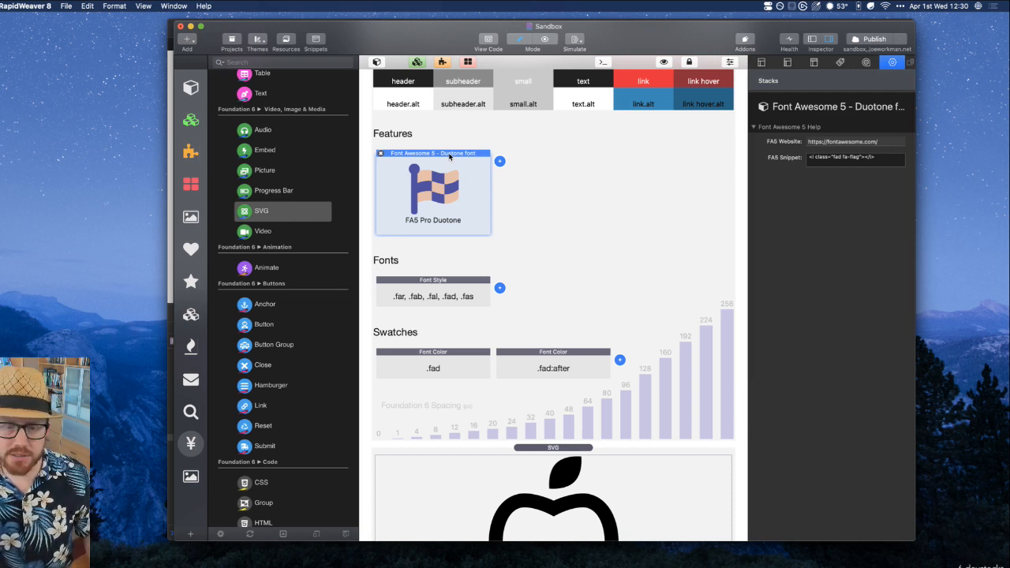
click(380, 153)
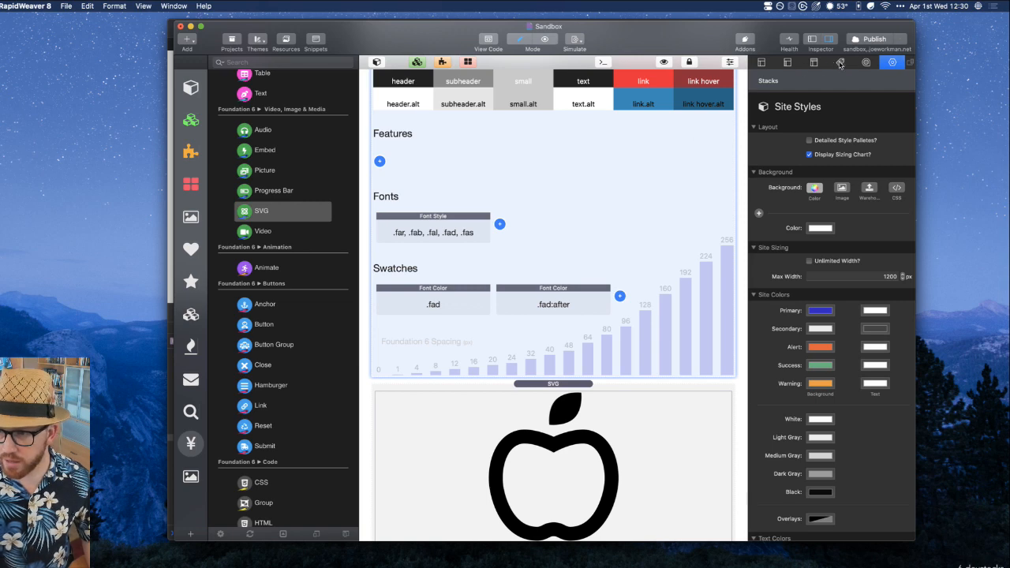
click(814, 63)
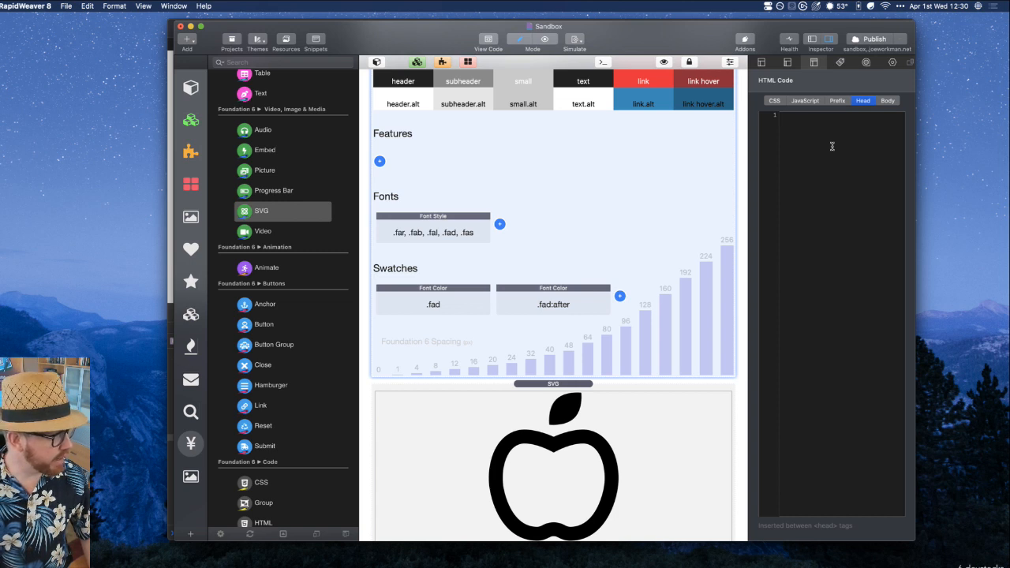
text(<script src="https://sandbox.joeworkman.net/all.min.js" defer async></script>)
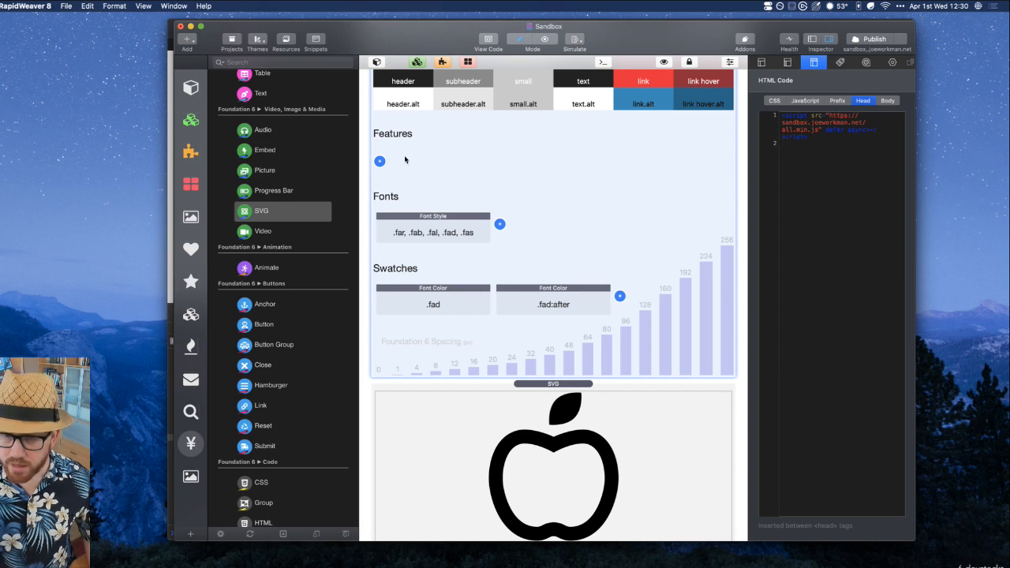
Switch to Safari and inspect the home icon's element in the Sandbox preview, examining its ::before and ::after pseudo-elements
click(171, 117)
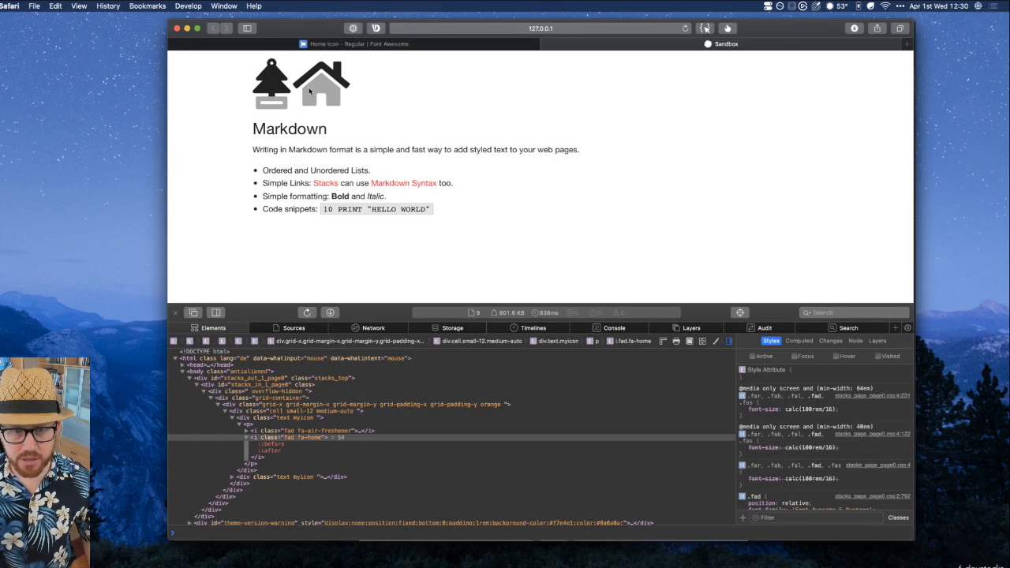
key(super+alt+i)
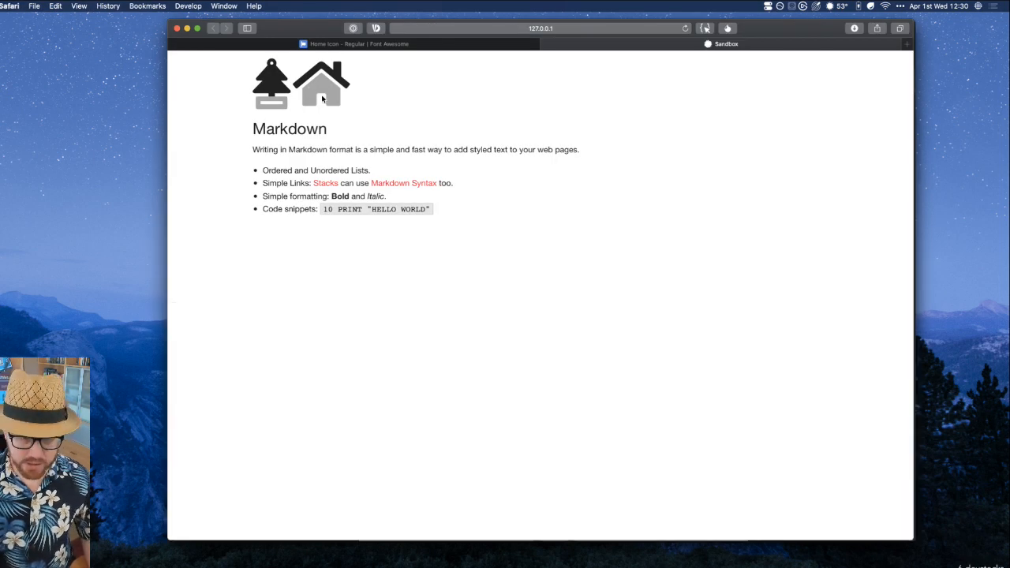
key(super+alt+i)
key(super+shift+c)
click(324, 87)
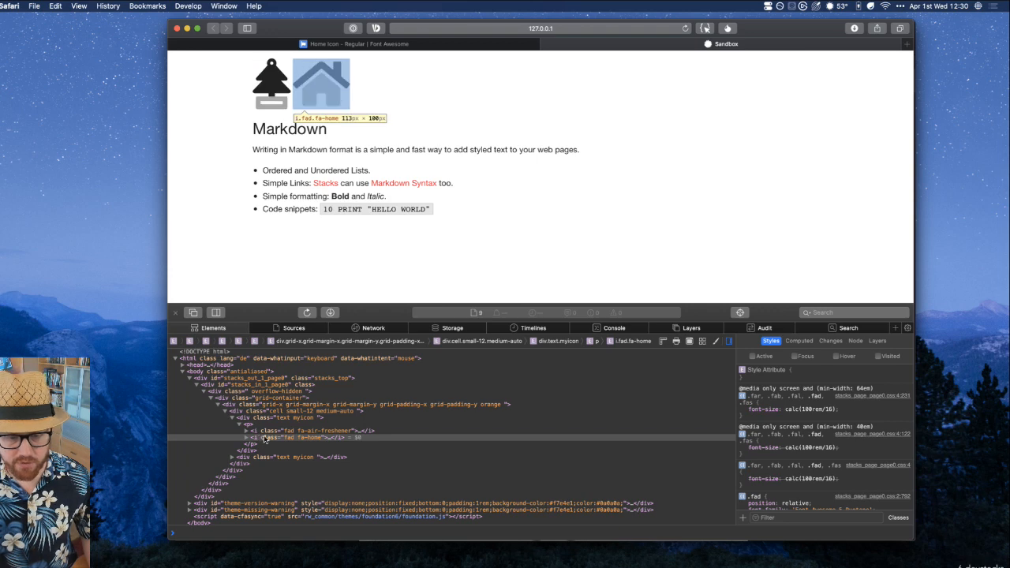
click(259, 439)
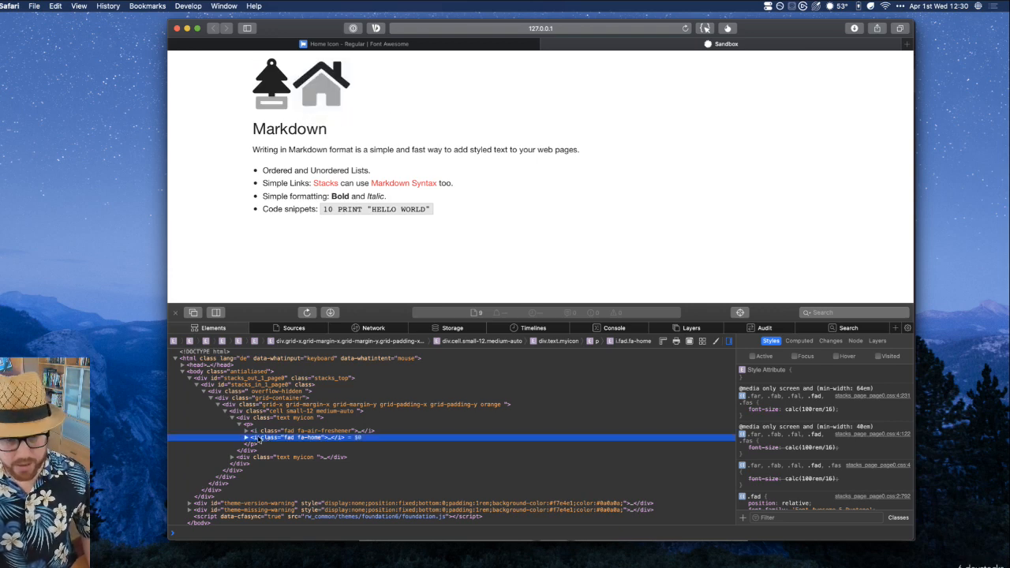
scroll(259, 439, down, 1)
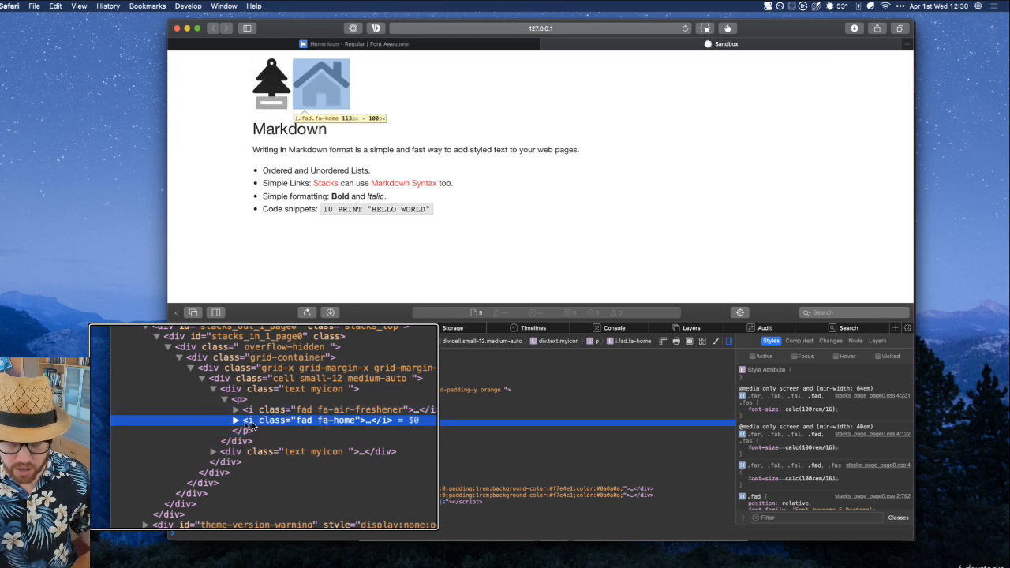
click(236, 420)
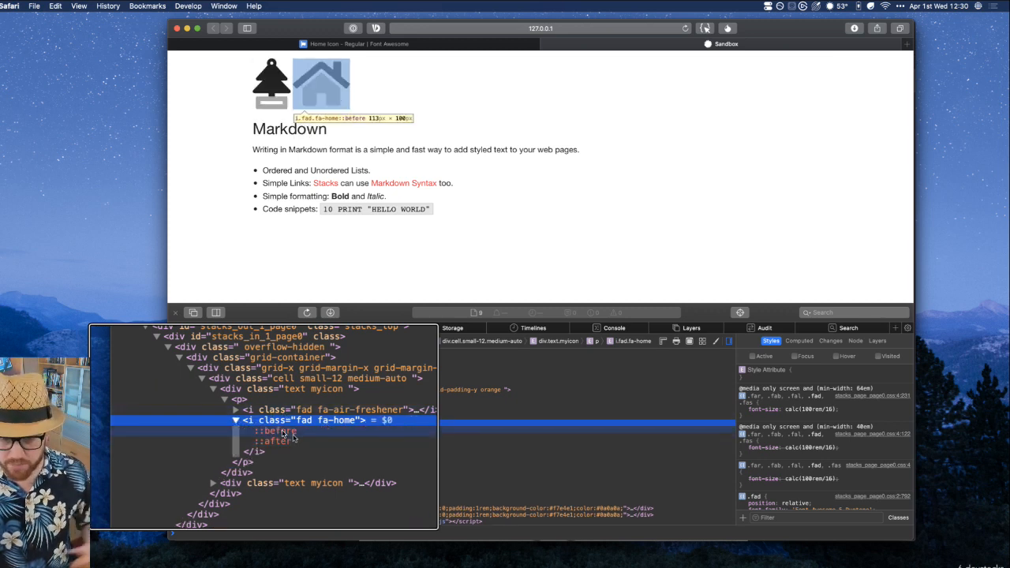
click(236, 421)
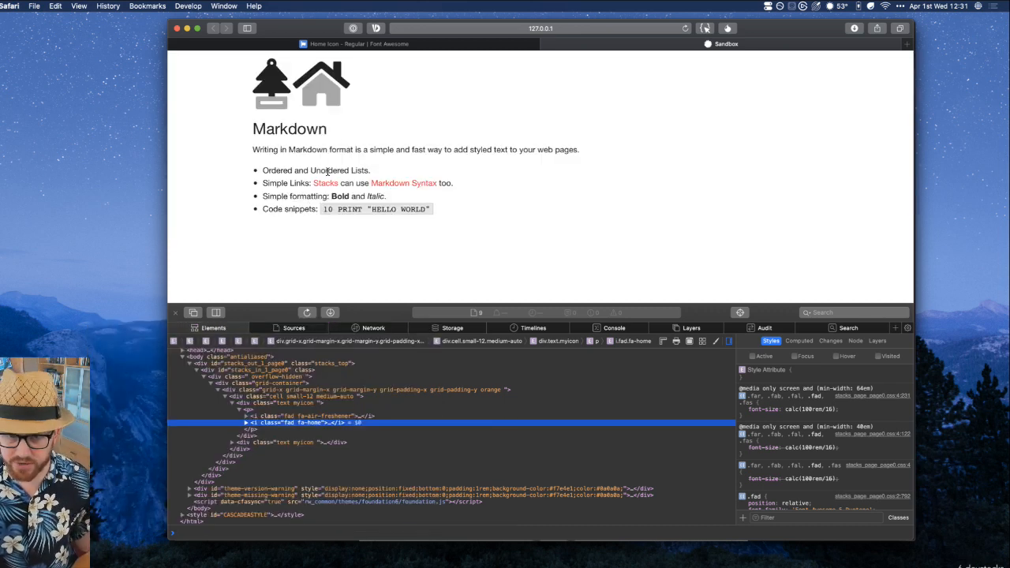
Switch back to RapidWeaver and delete the SVG stack above the Container
key(ctrl+Up)
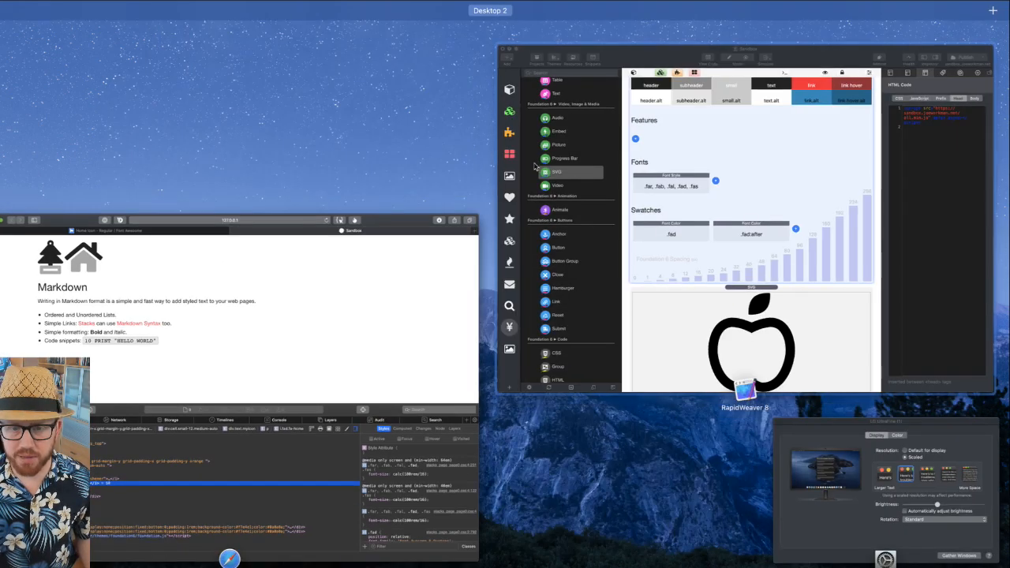
click(674, 186)
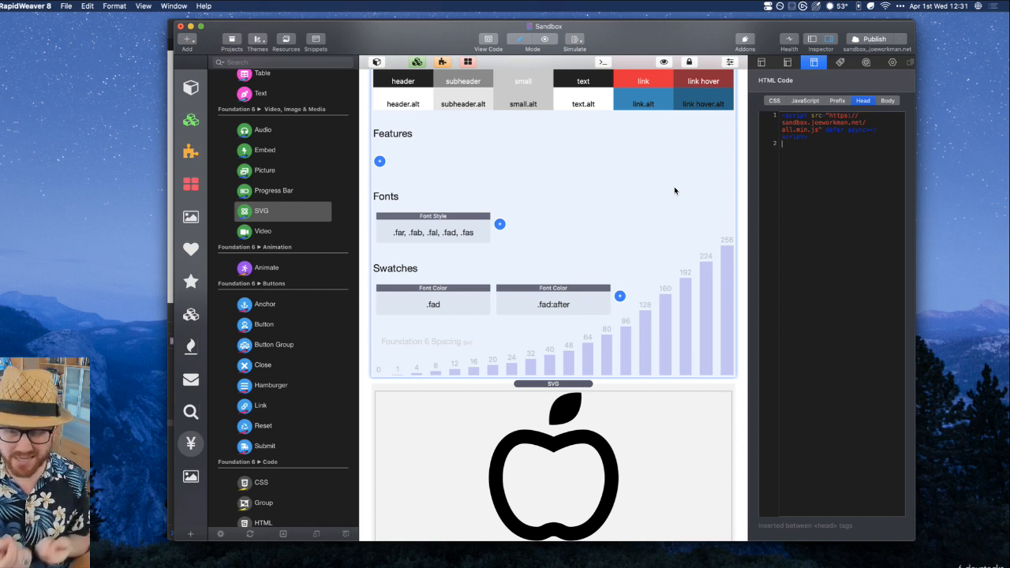
click(539, 390)
click(372, 384)
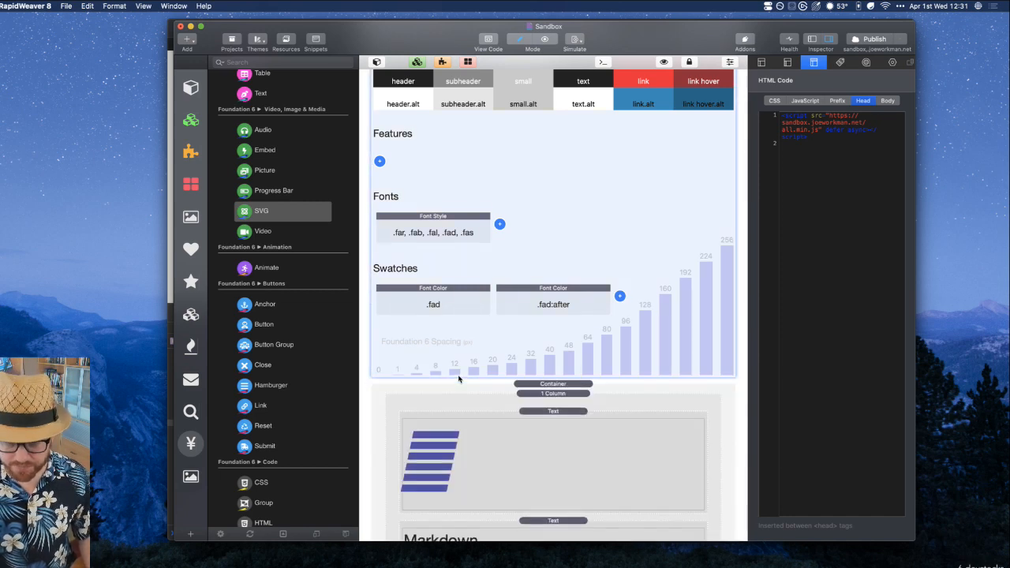
Check the fa-air-freshener and fa-home icon code in the Container's first Text stack and close its editor
scroll(535, 308, down, 5)
double_click(535, 313)
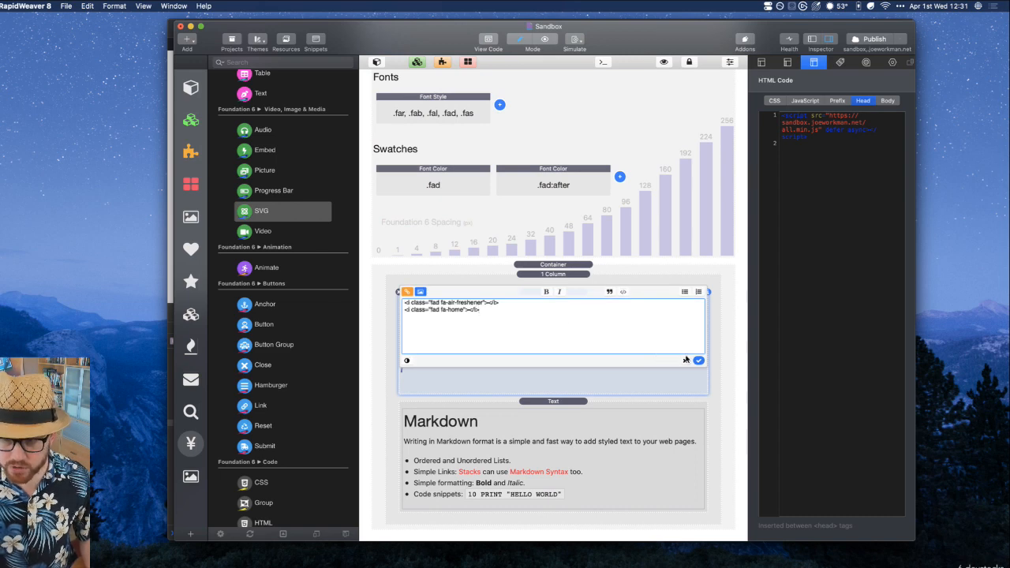
click(698, 359)
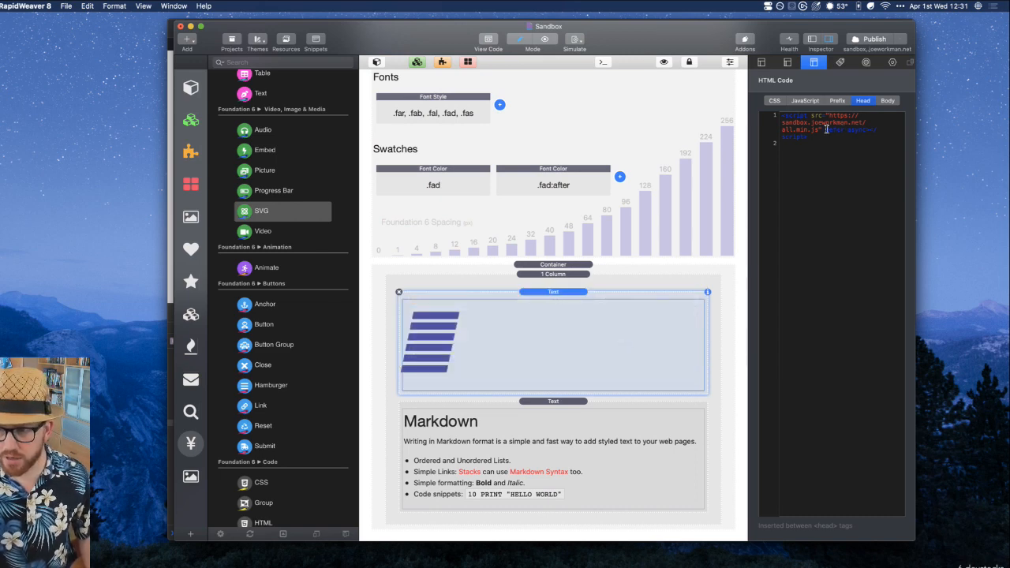
Check the script in the page's Head code, switch to Safari and inspect the home icon's element in the Sandbox preview
key(super+a)
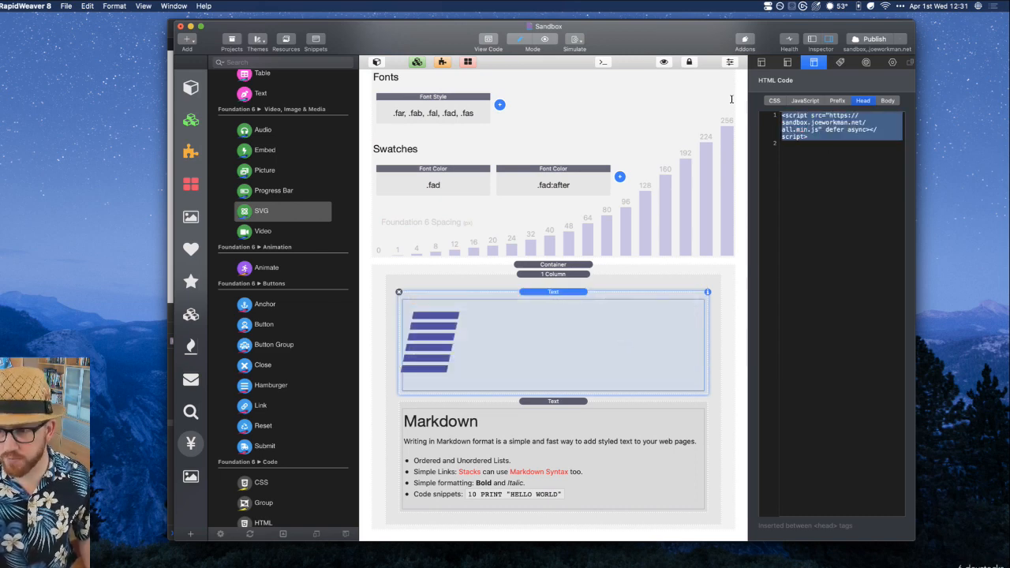
click(816, 138)
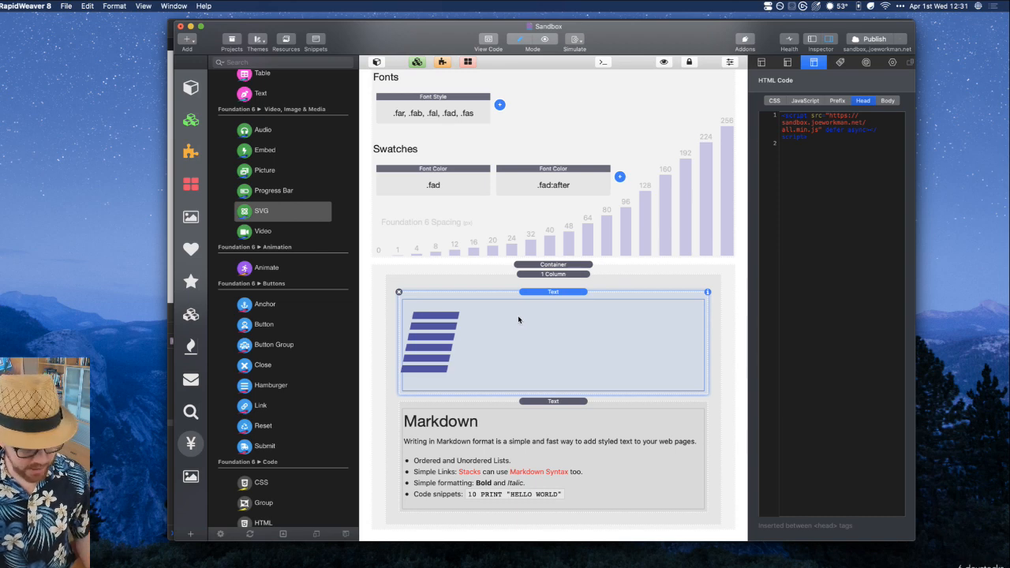
key(super+Tab)
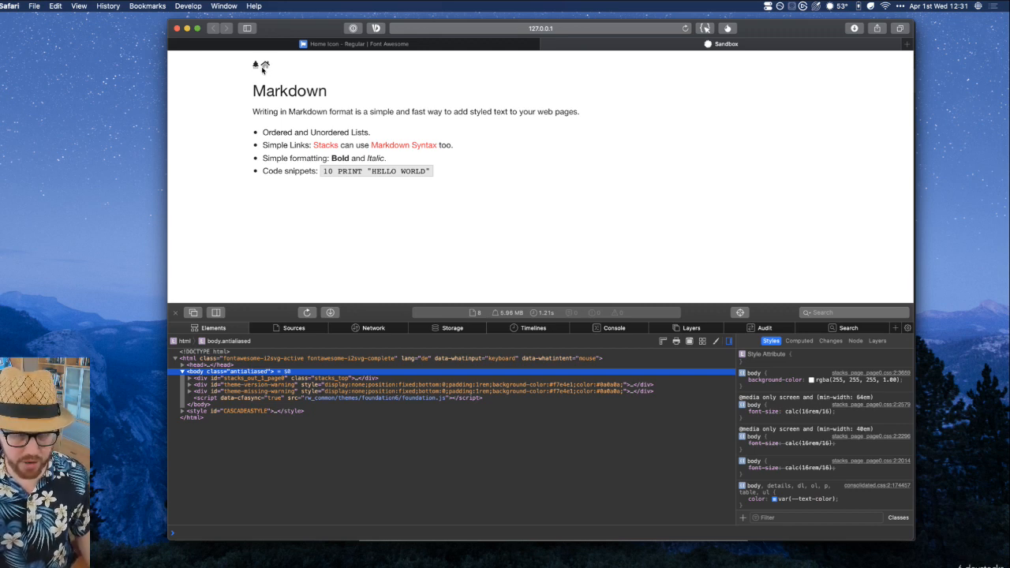
click(740, 312)
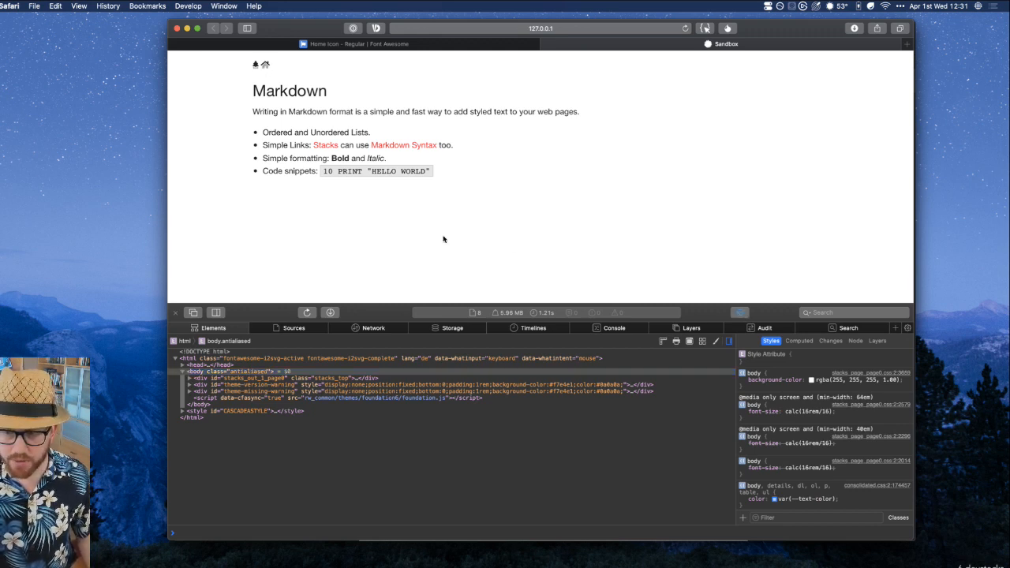
click(265, 65)
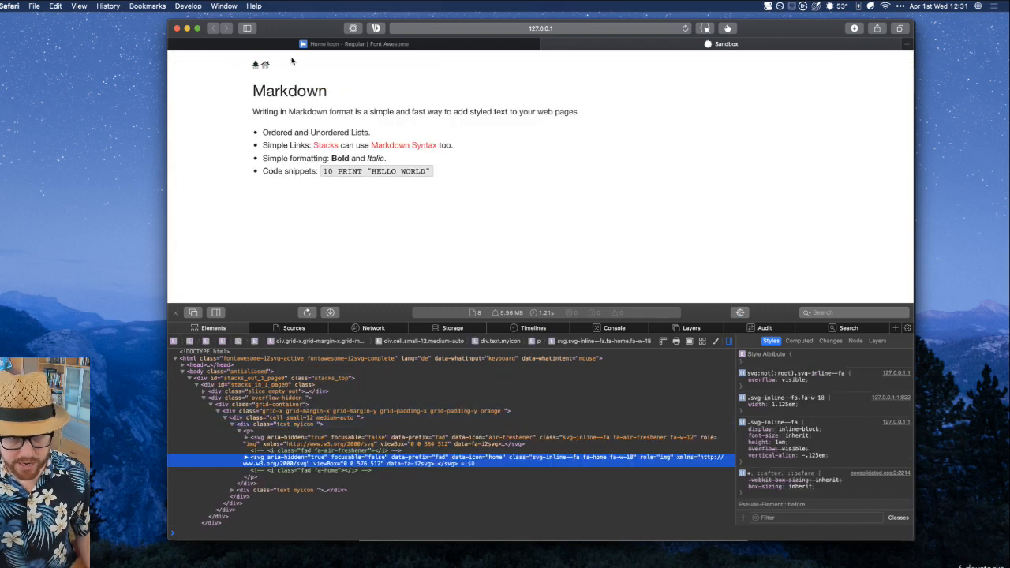
scroll(332, 399, down, 2)
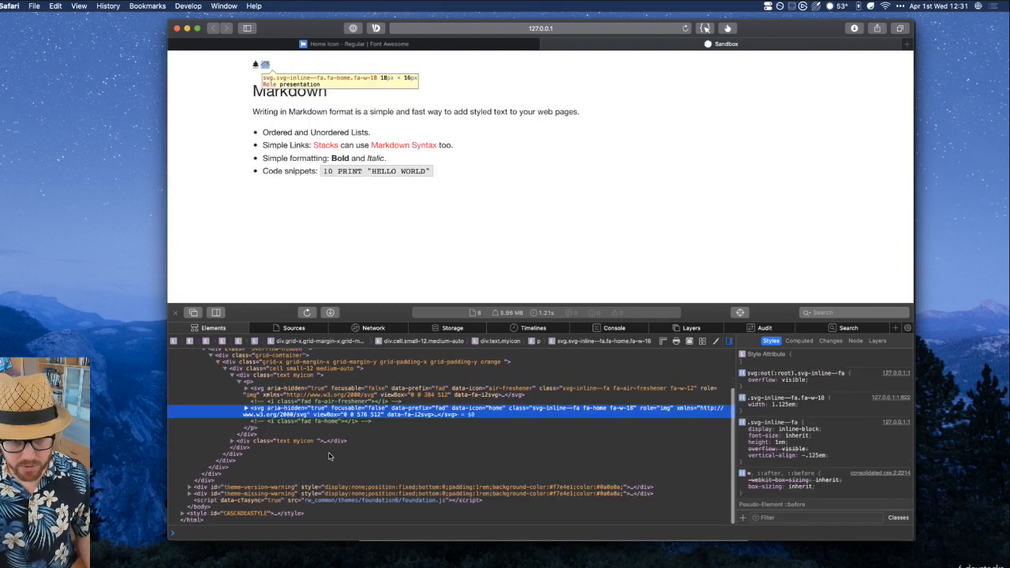
scroll(332, 399, down, 1)
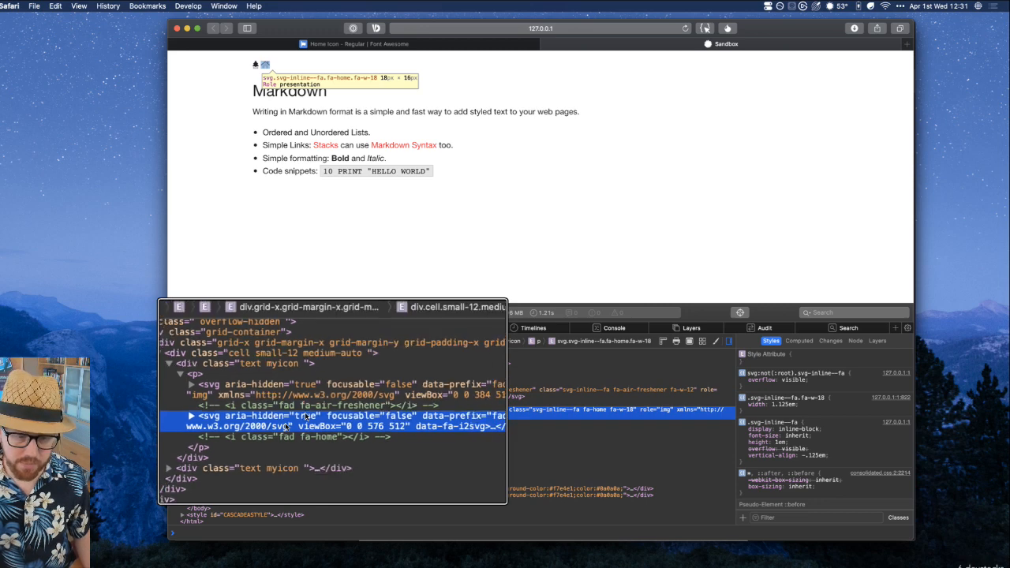
Expand the home icon's svg and its fa-group, examine the fa-secondary path's styles, and close the Web Inspector
click(246, 410)
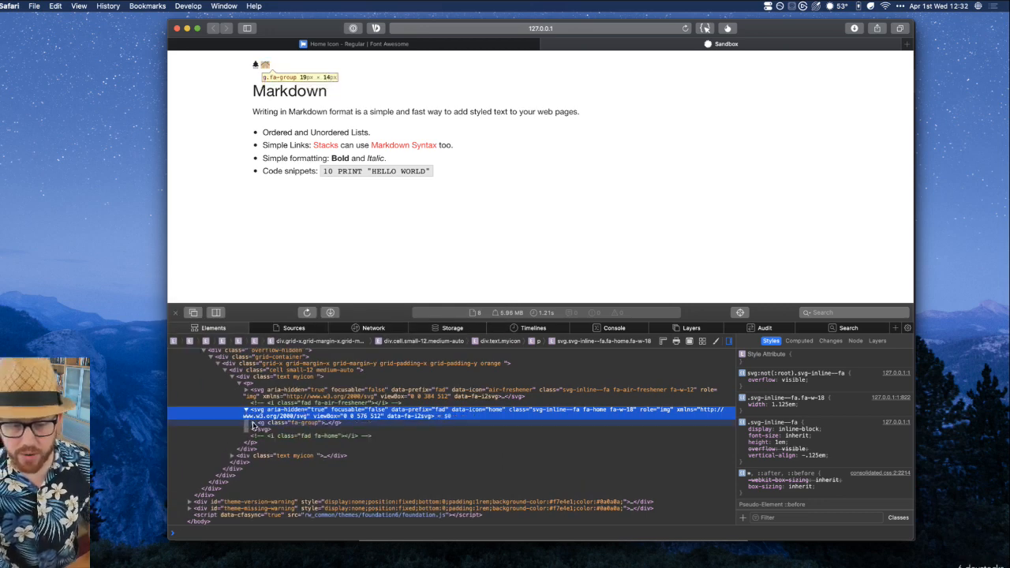
click(254, 424)
click(297, 424)
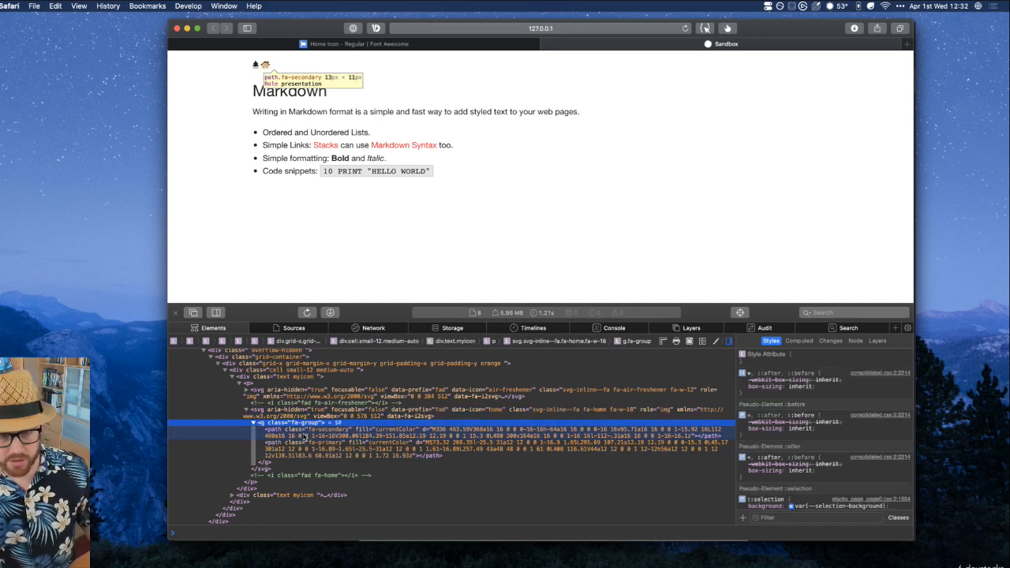
click(305, 436)
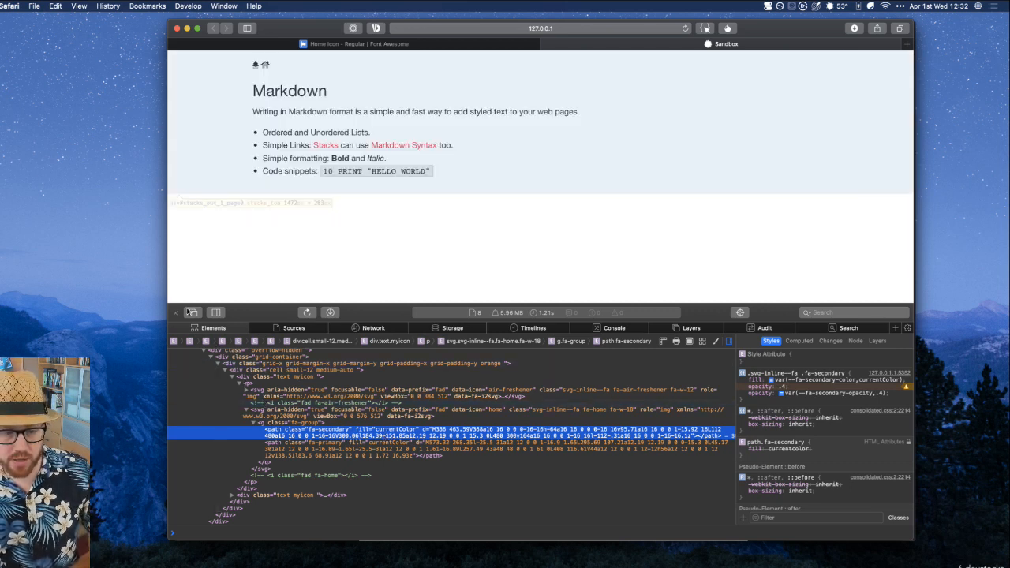
click(175, 313)
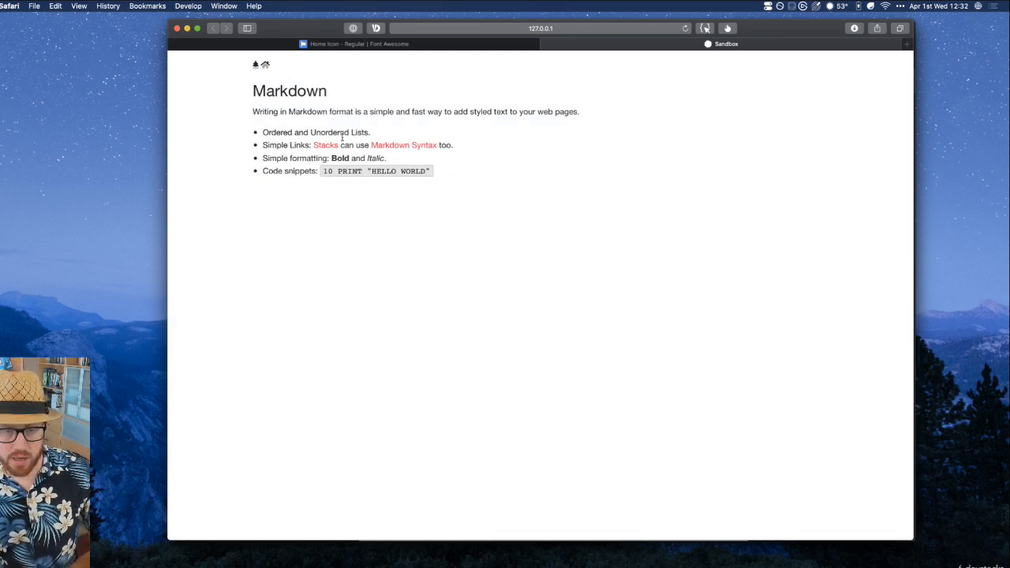
Switch back to RapidWeaver and review the Font Style stack and the .fad and .fad:after Font Color swatches
click(345, 45)
click(609, 46)
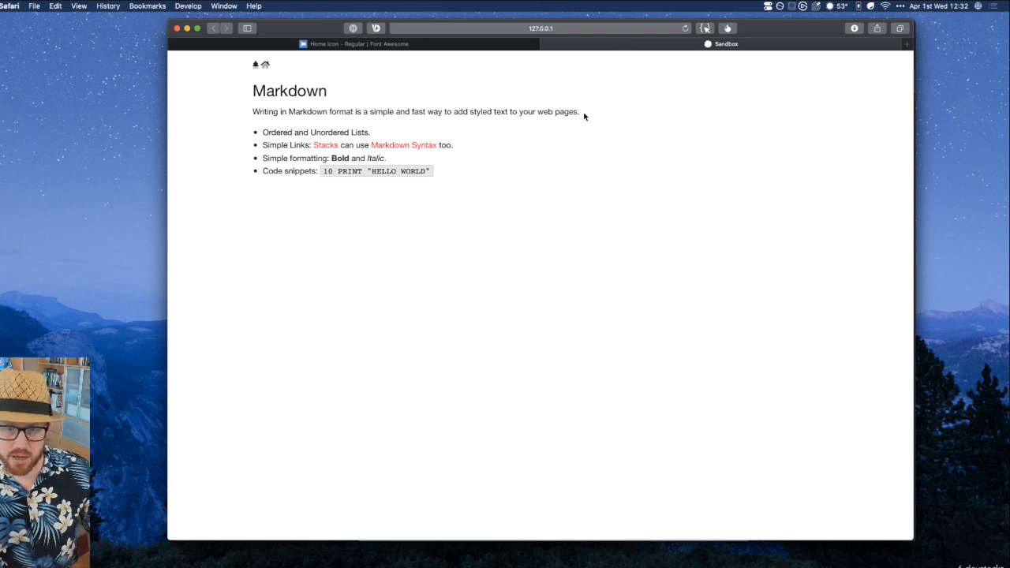
key(ctrl+Up)
click(602, 167)
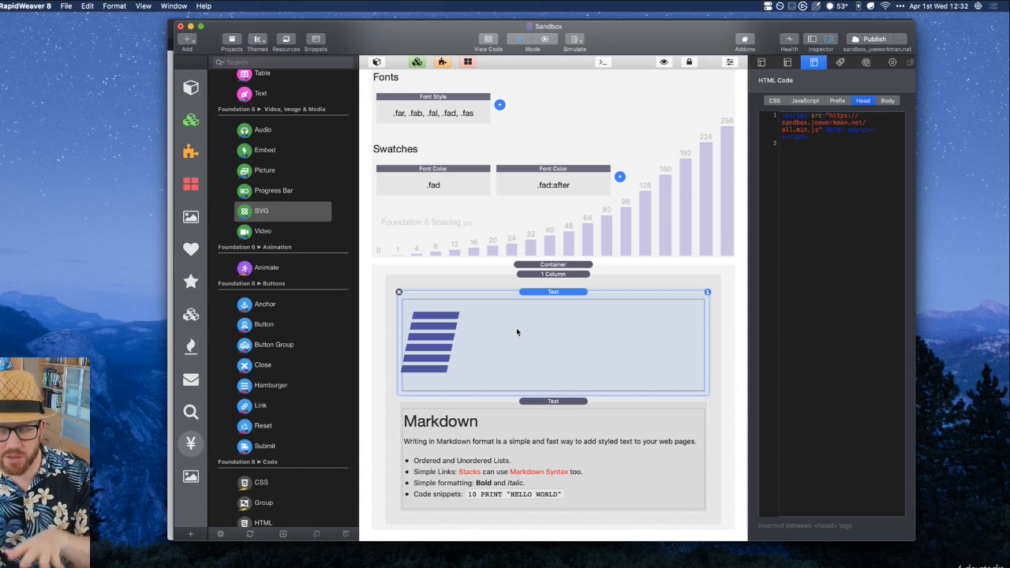
scroll(507, 274, up, 4)
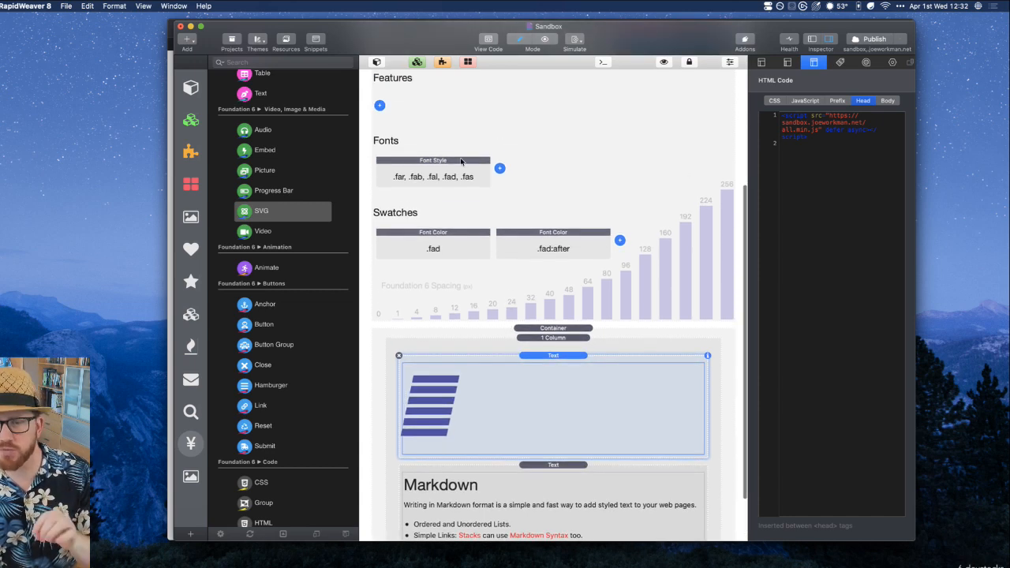
click(460, 161)
click(445, 251)
click(546, 248)
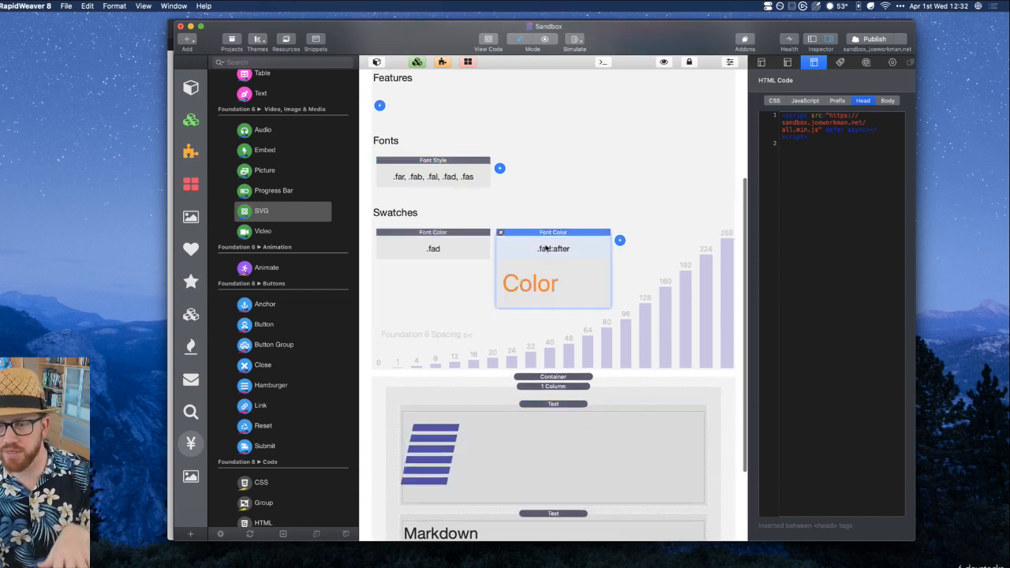
scroll(546, 247, up, 2)
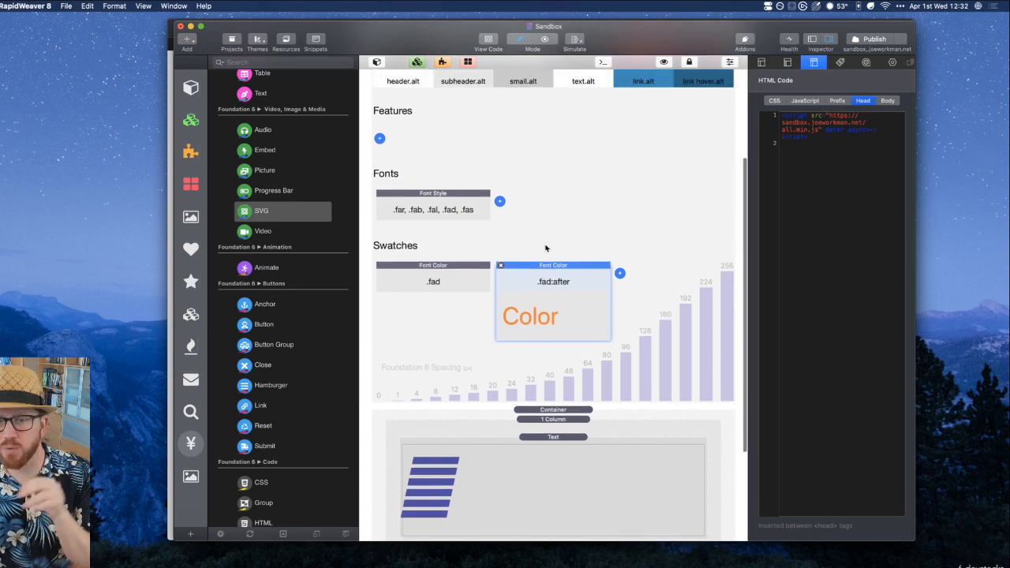
scroll(535, 280, down, 3)
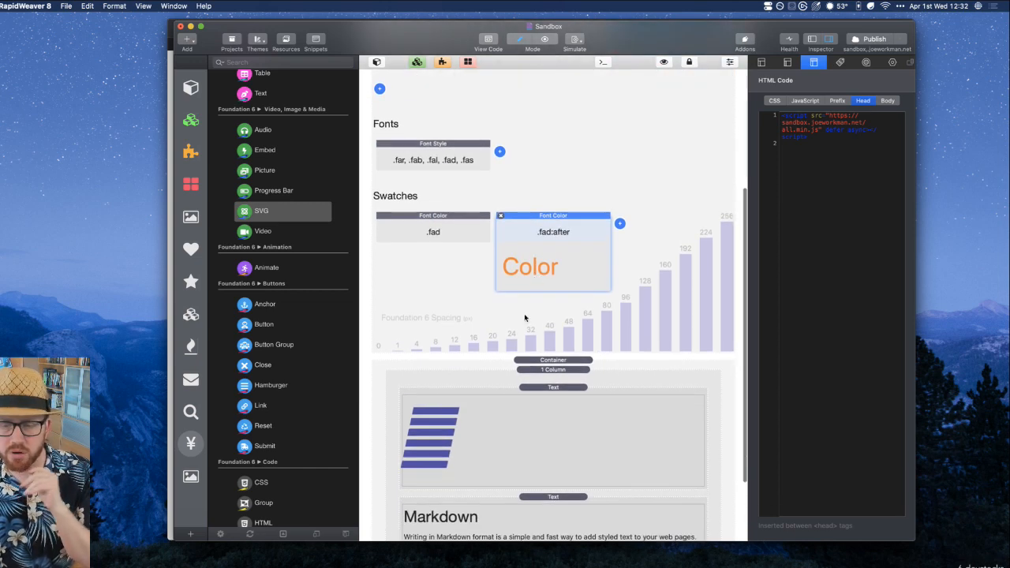
Delete the icon Text stack above the Markdown text in the Container and switch away from RapidWeaver
click(538, 388)
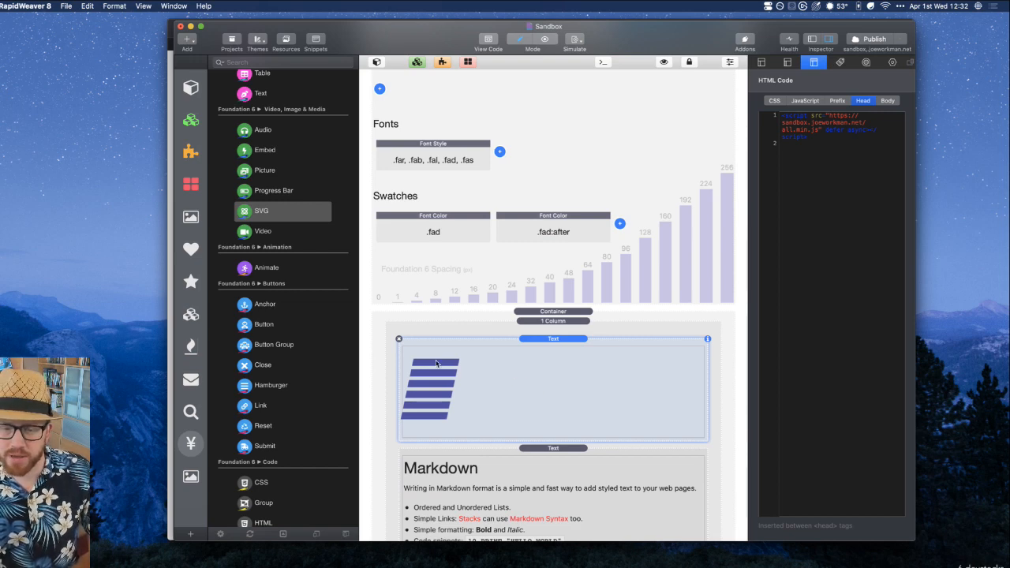
click(399, 338)
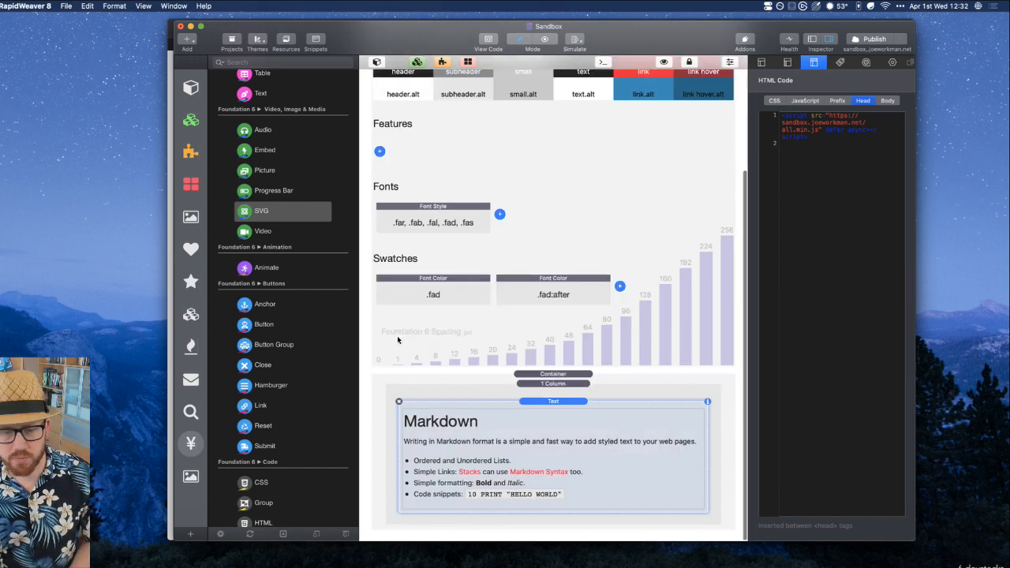
key(super+Tab)
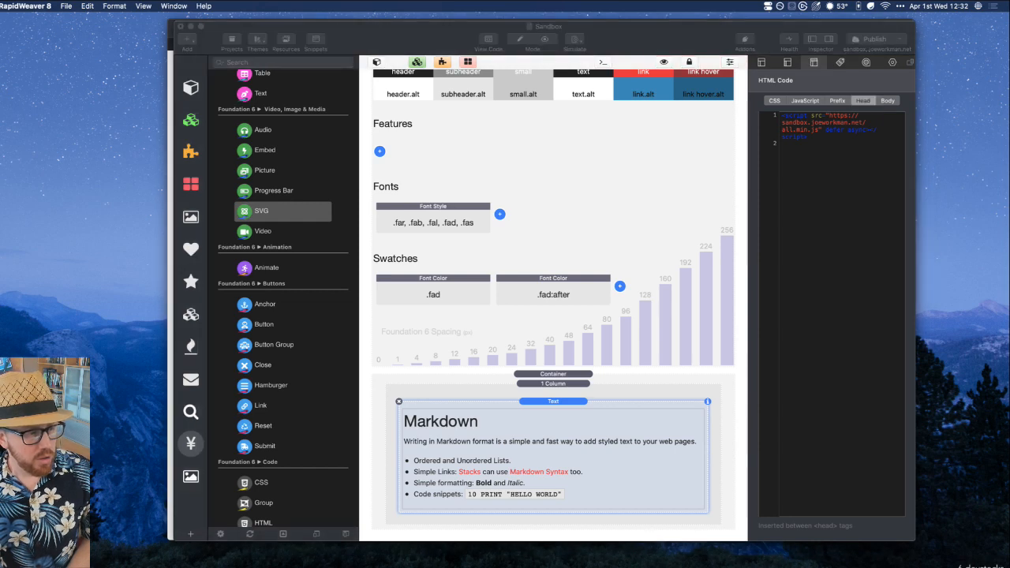